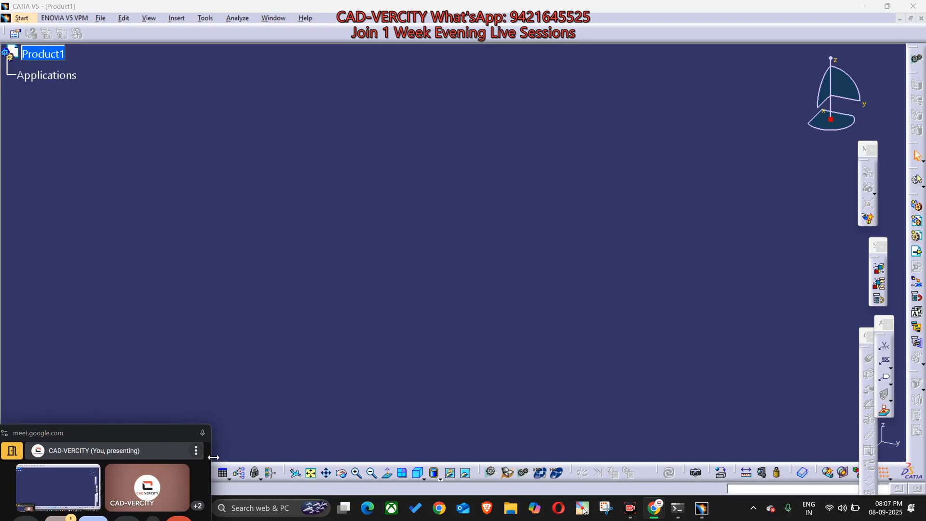
Step: Close the Product1 document and create a new part named DAY_3 with a geometrical set
left_click_drag(214, 457, 254, 458)
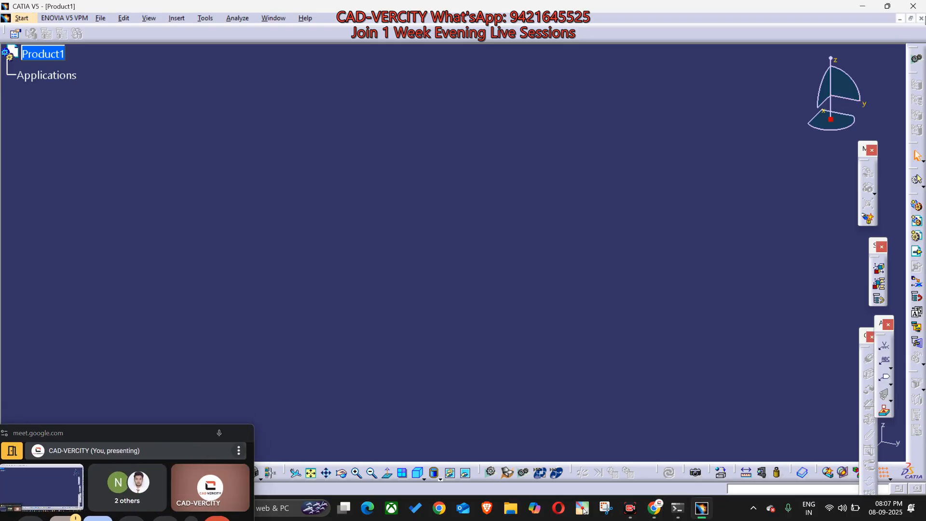
left_click(921, 19)
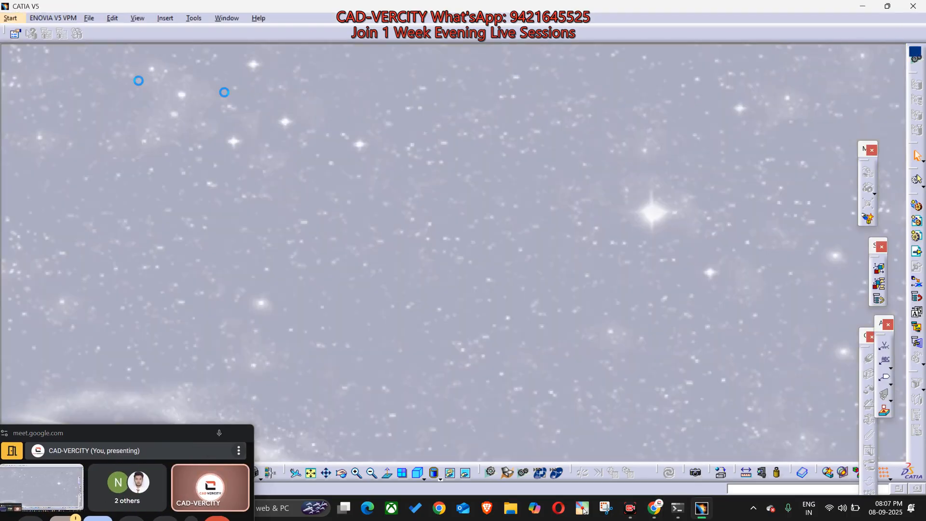
left_click(89, 19)
left_click(99, 30)
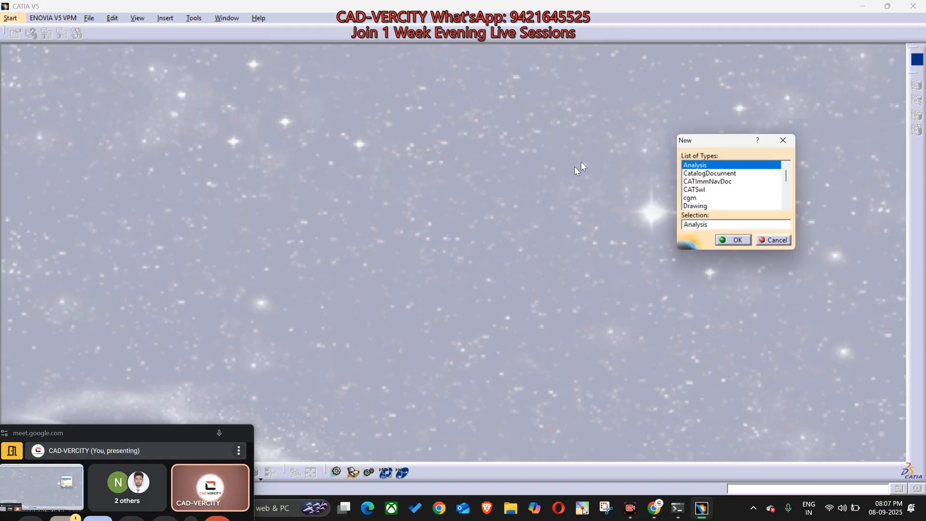
scroll(713, 201, "down", 2)
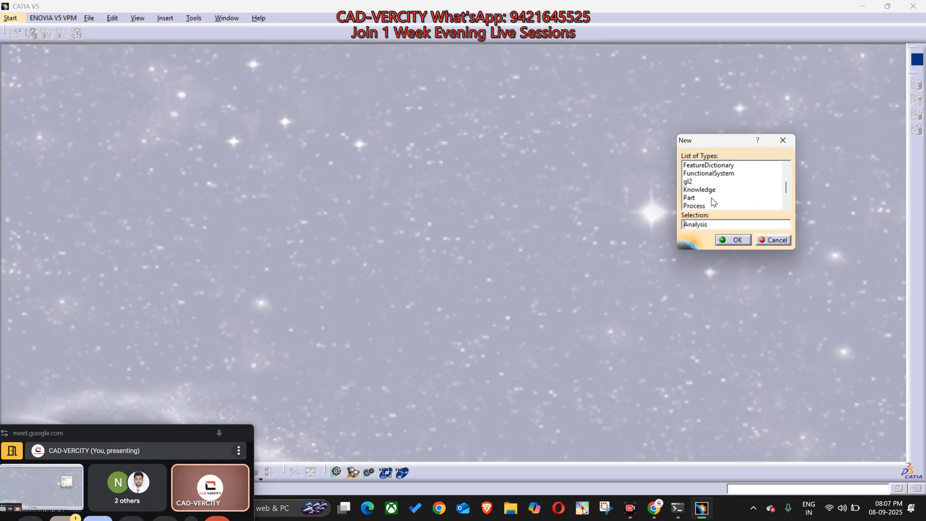
left_click(693, 199)
left_click(747, 241)
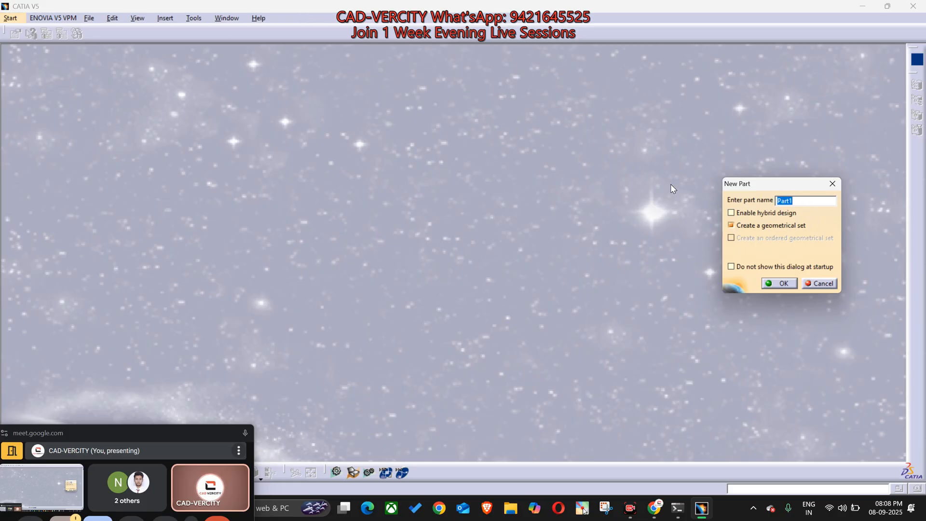
type("DAY_3")
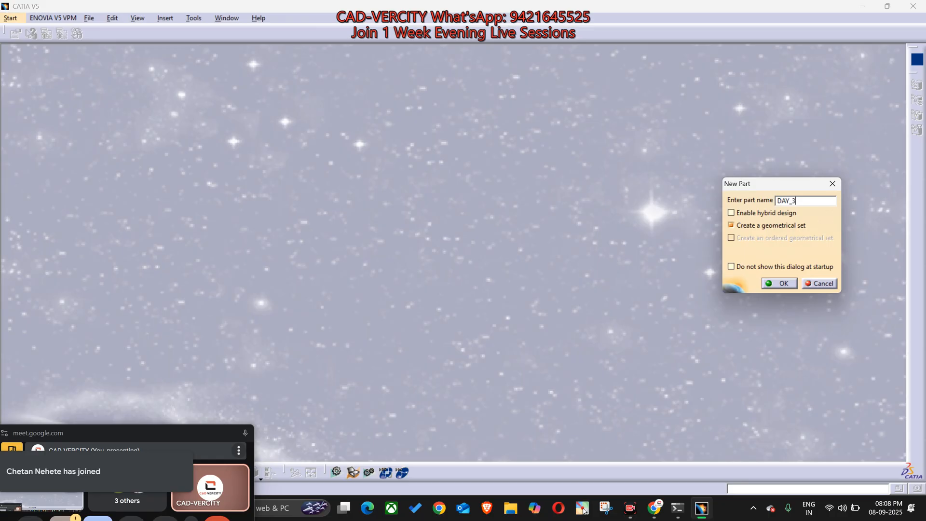
left_click(786, 284)
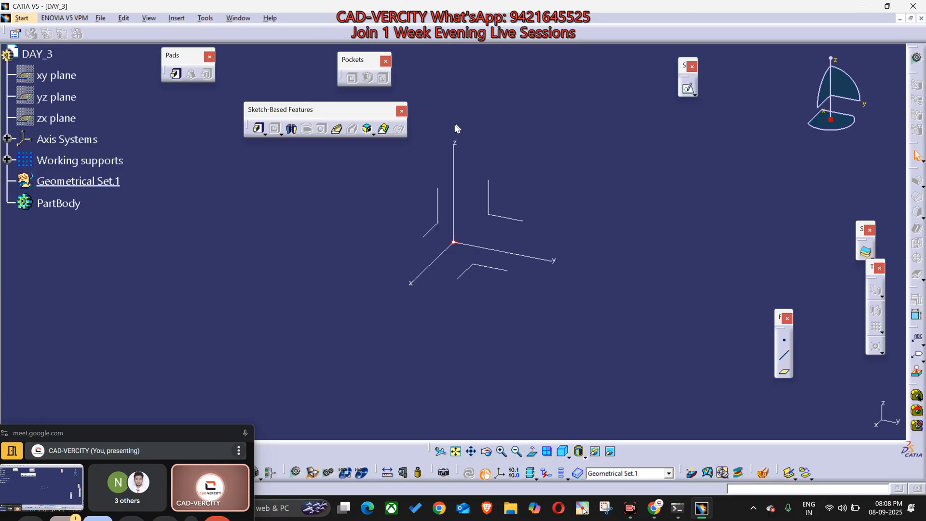
Step: Hide the Working supports node of the part
left_click(68, 180)
left_click(68, 162)
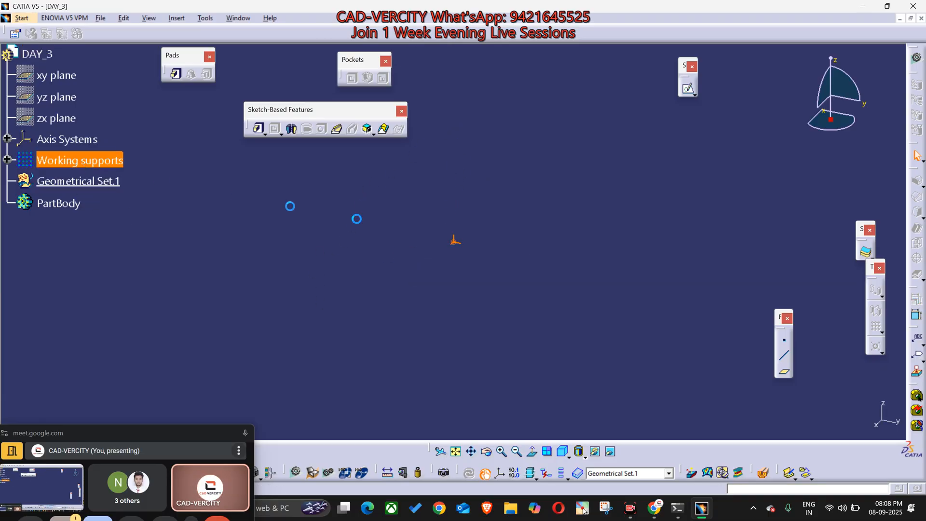
key("space")
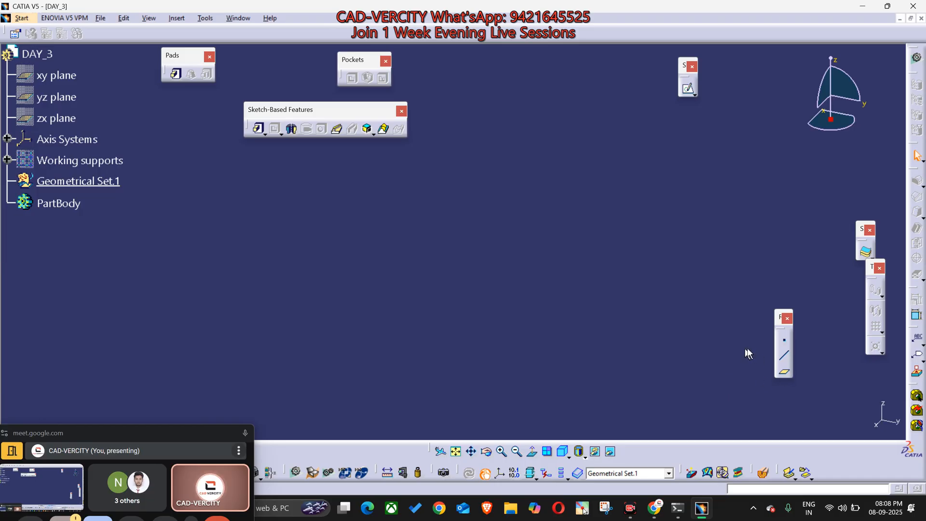
Step: Create a coordinate point at 0, 0, 0 mm and a standard axis system with its origin on that point
left_click(784, 340)
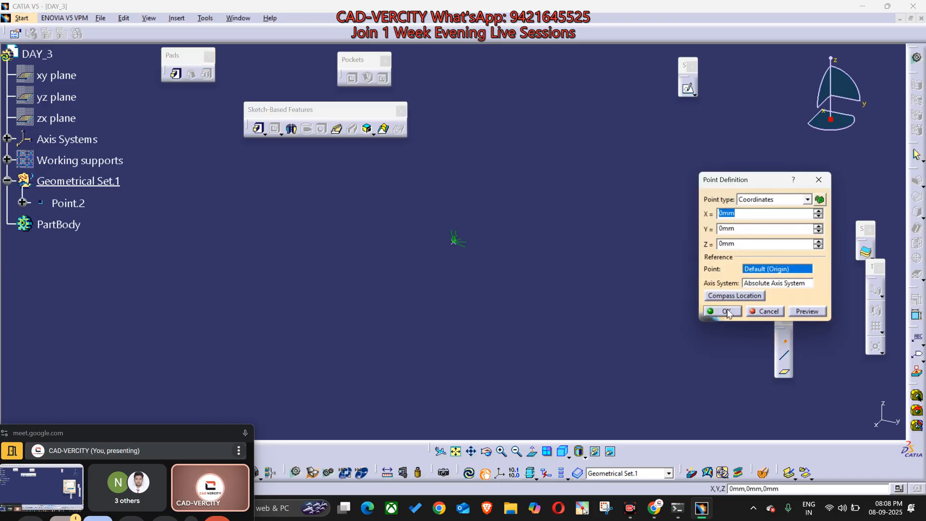
left_click(726, 311)
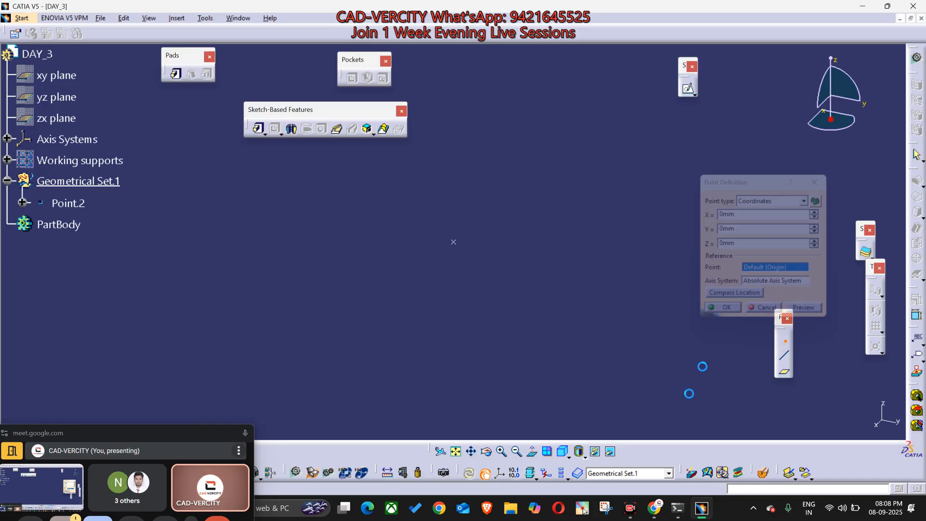
left_click(502, 474)
left_click(453, 243)
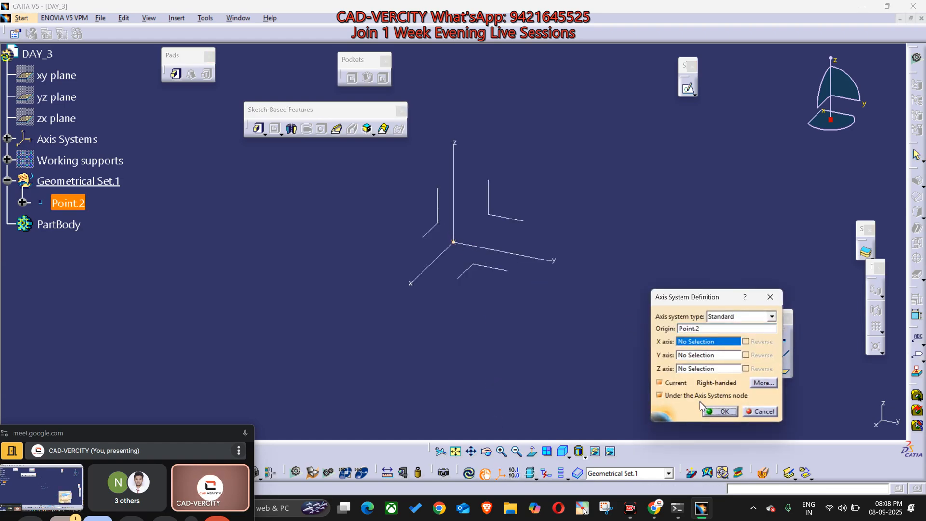
left_click(720, 411)
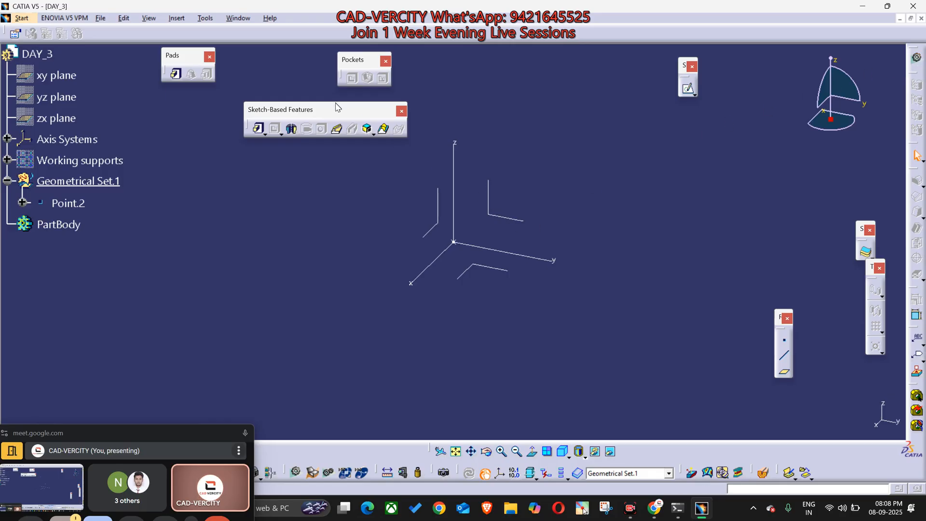
Step: Move the Sketch-Based Features toolbar away from the axis system and define PartBody as the in-work object
left_click_drag(337, 106, 677, 123)
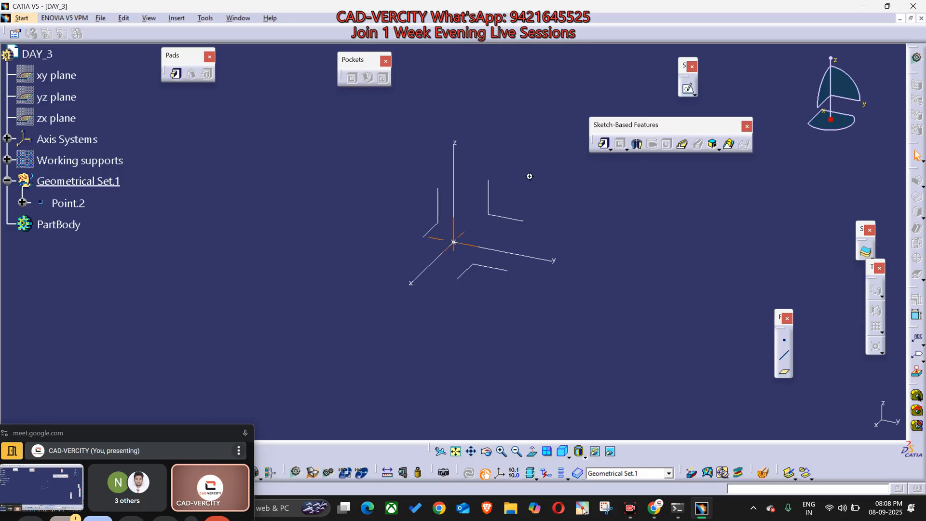
middle_click_drag(528, 173, 516, 199)
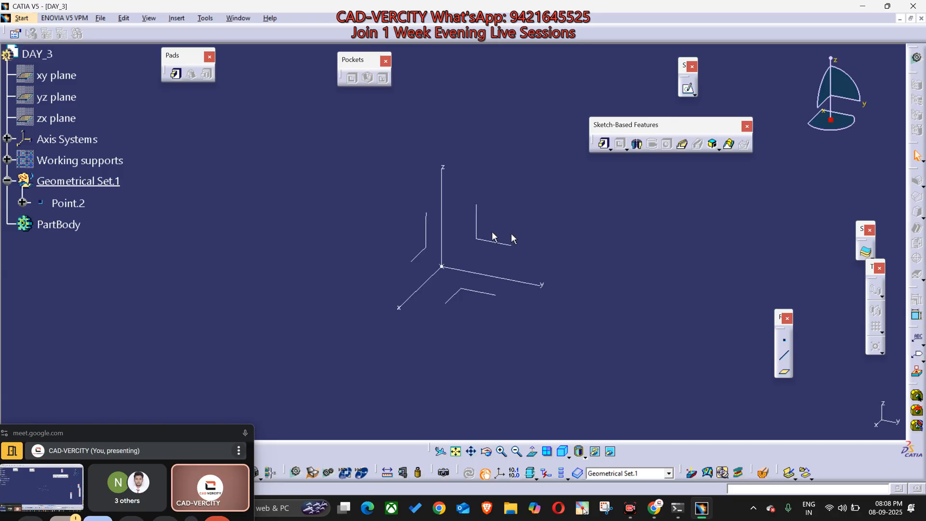
left_click(111, 182)
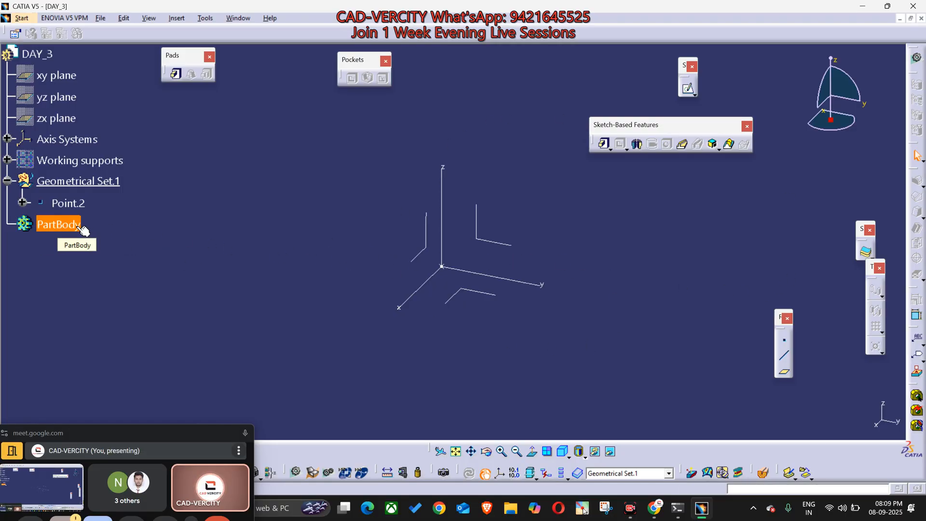
right_click(54, 228)
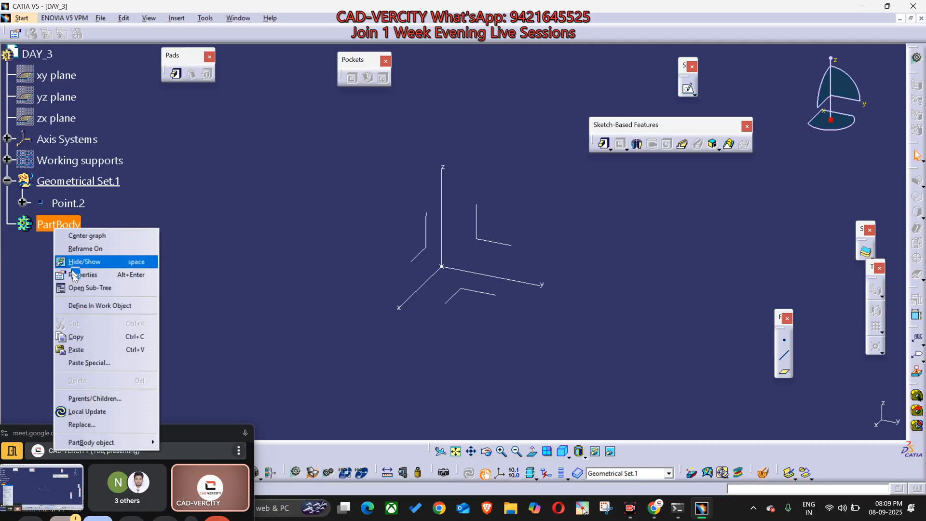
left_click(83, 307)
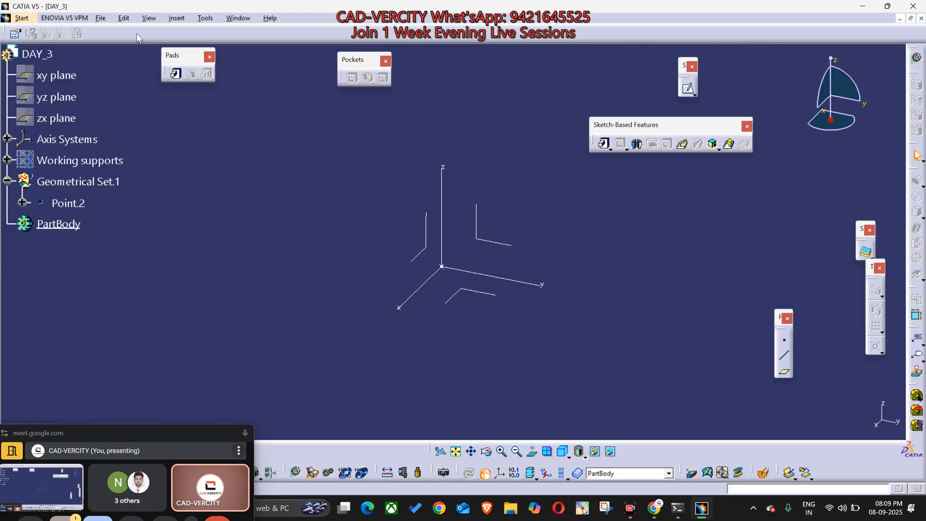
Step: Insert two new bodies into the part after PartBody
left_click(176, 18)
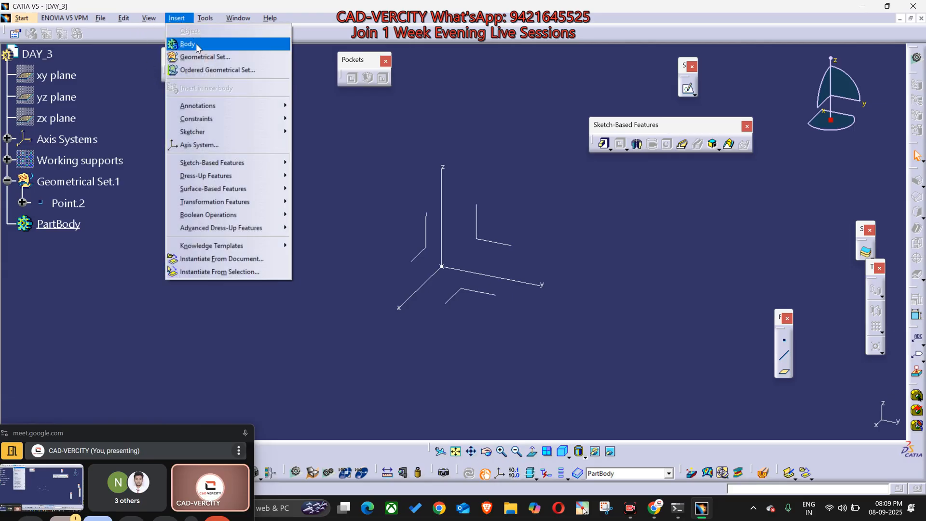
left_click(160, 34)
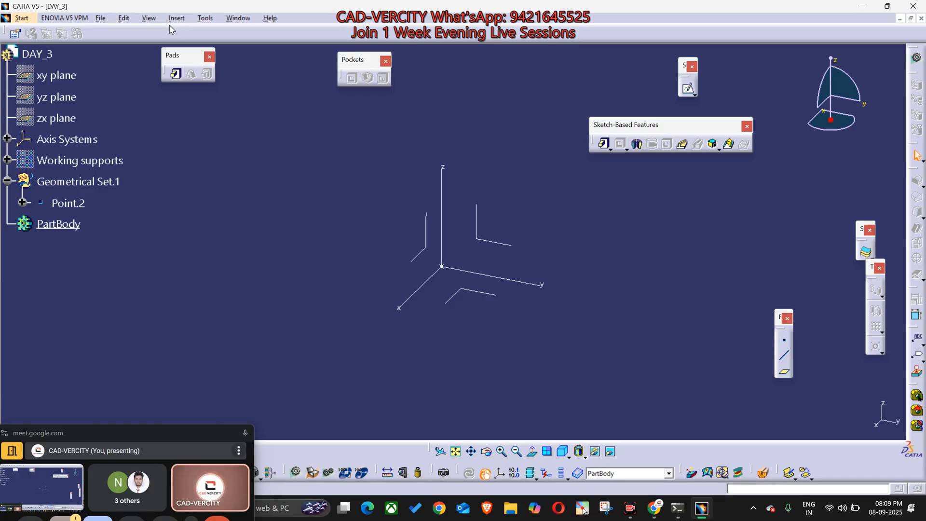
left_click(176, 18)
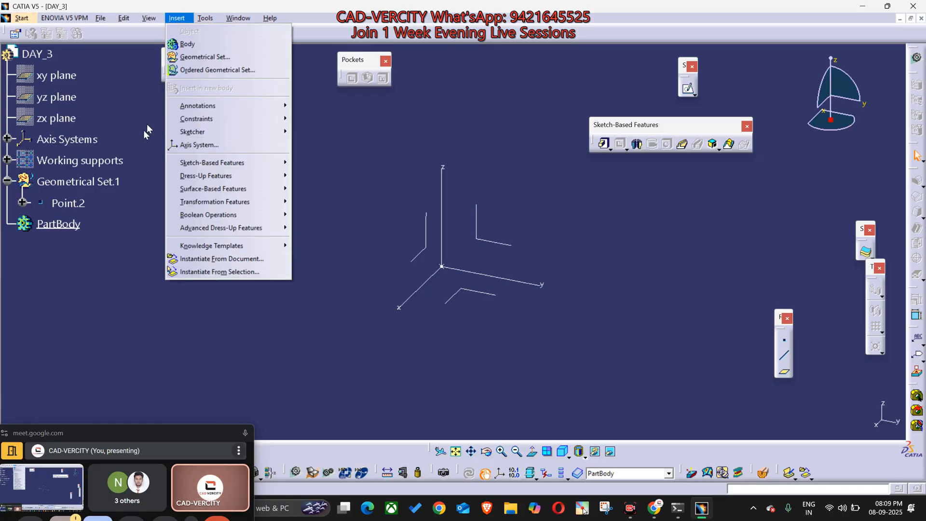
left_click(185, 45)
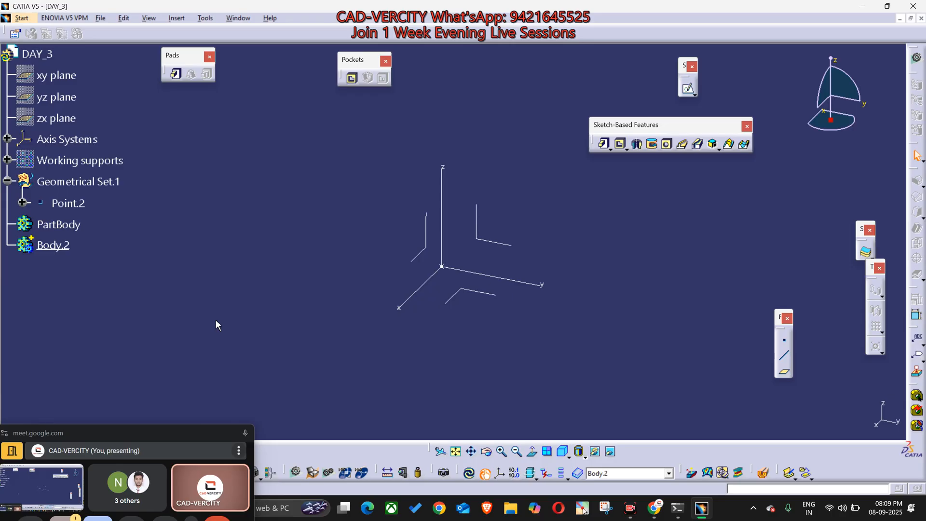
key("alt+i")
key("Return")
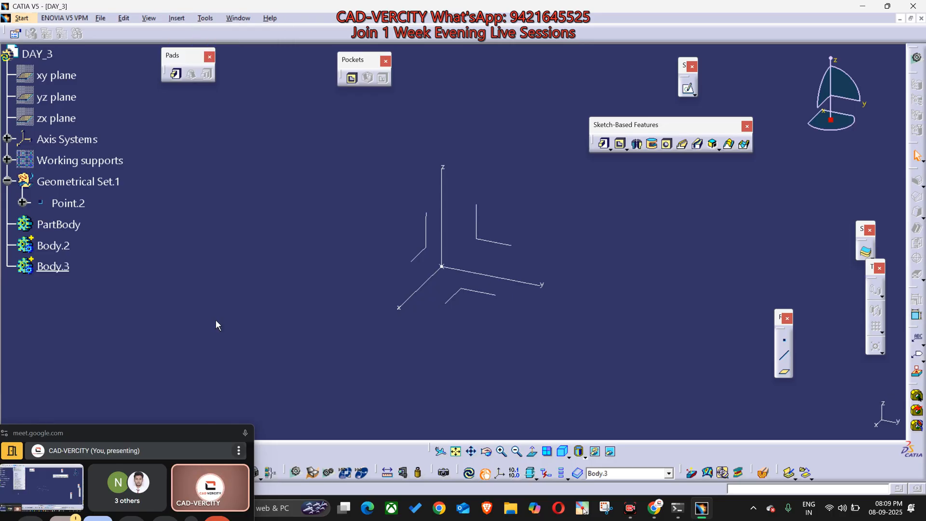
left_click(177, 19)
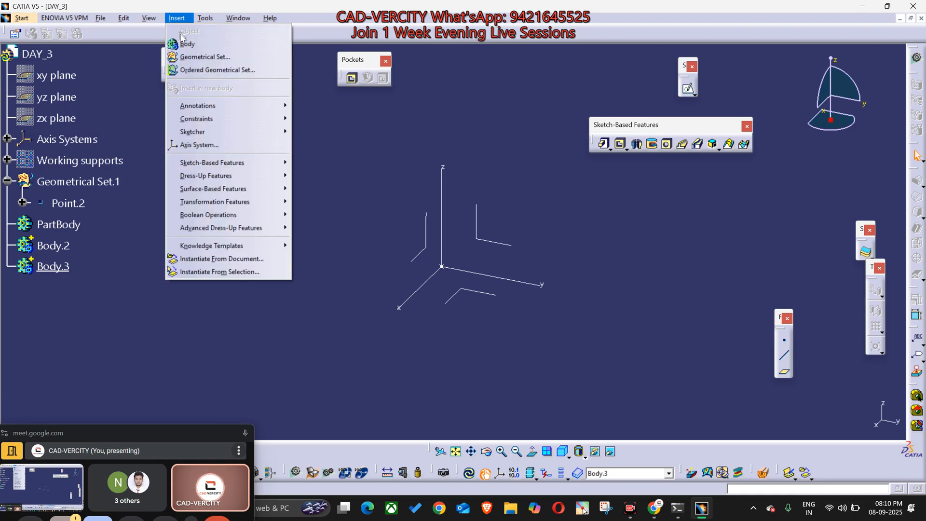
left_click(89, 355)
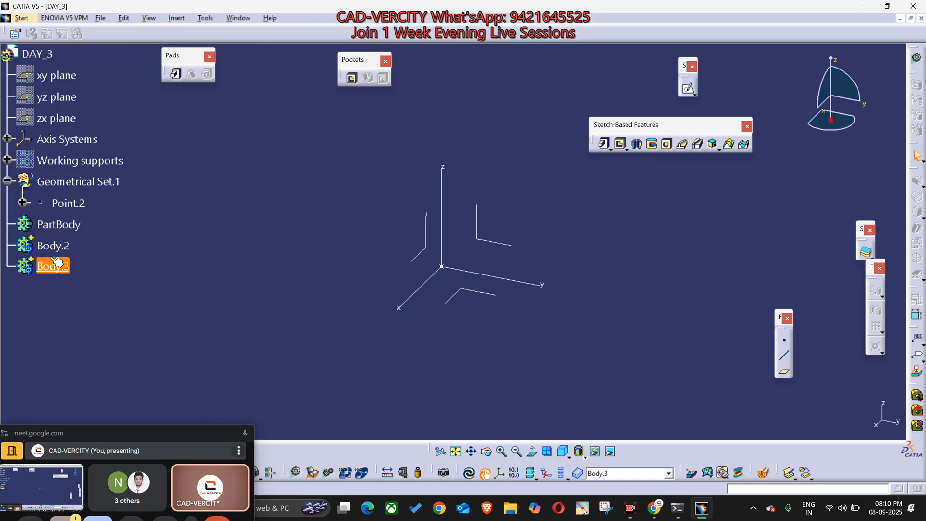
left_click(65, 268)
left_click(146, 299)
Step: Start a positioned sketch in Body.3 on the YZ plane of the new axis system, with implicit origin and orientation
left_click(695, 94)
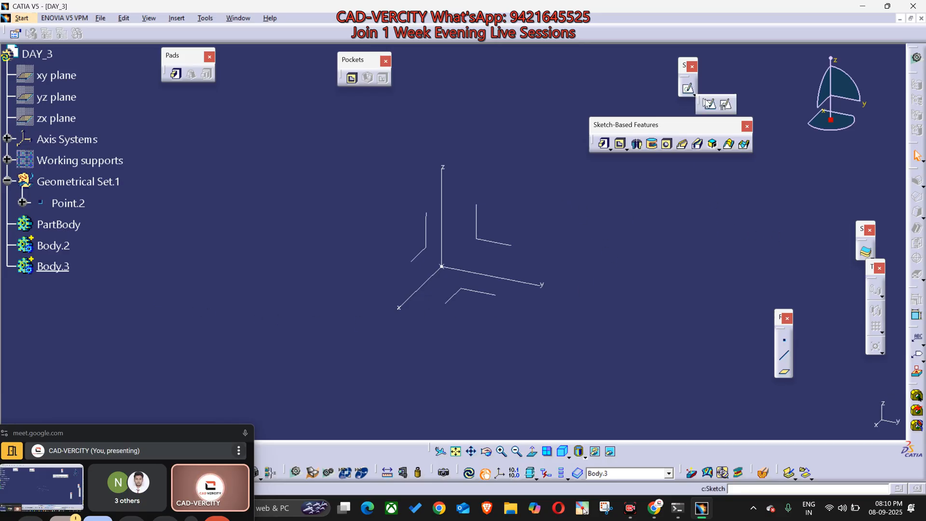
left_click(727, 106)
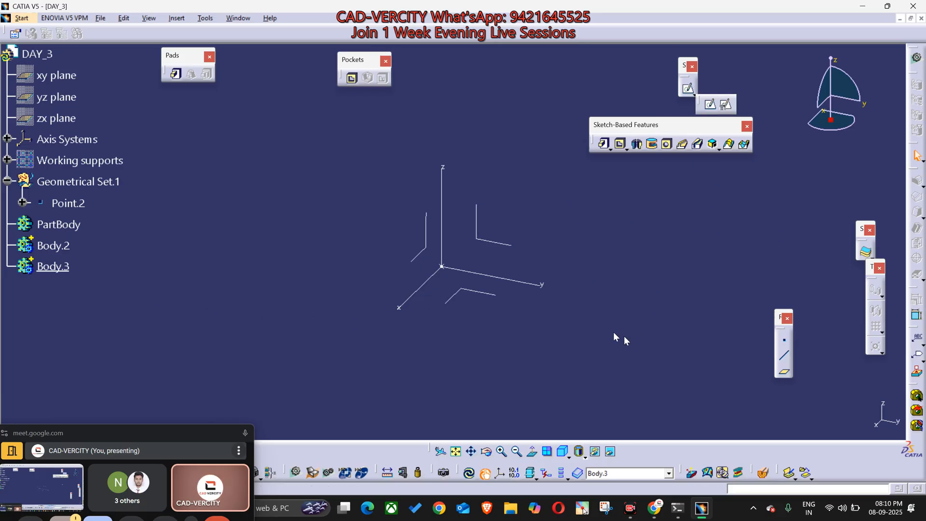
left_click(496, 244)
middle_click_drag(396, 386, 679, 320)
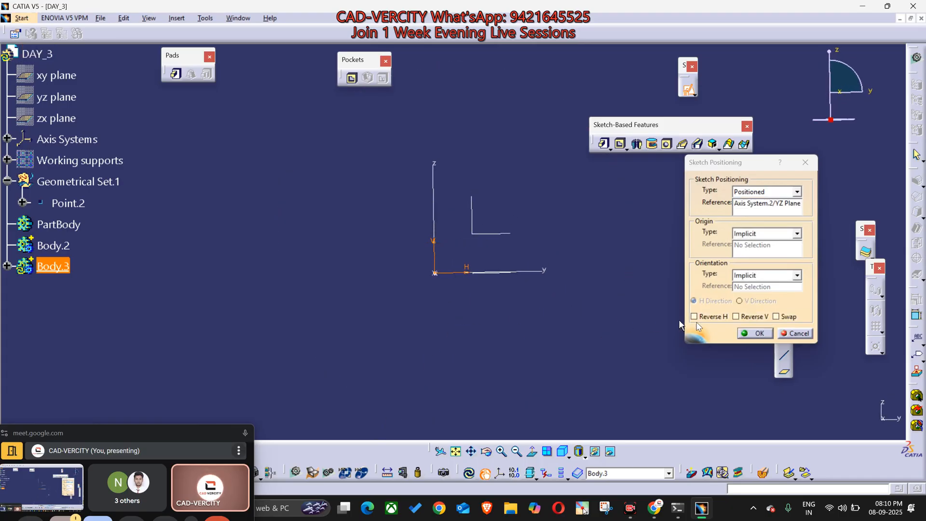
left_click(755, 333)
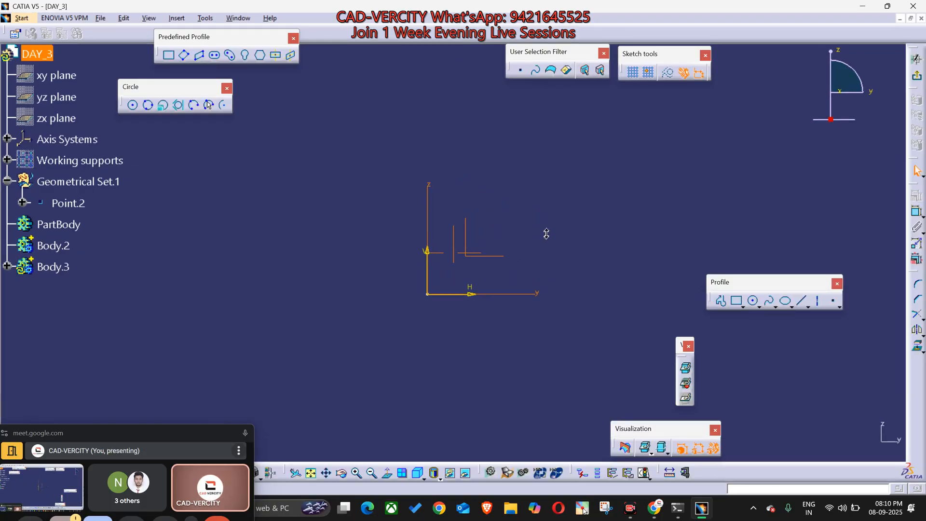
Step: Dim the 3D background, sketch a rectangle around the origin with one corner at about H 71.5 mm, V -29.9 mm, and exit the sketch
left_click(687, 385)
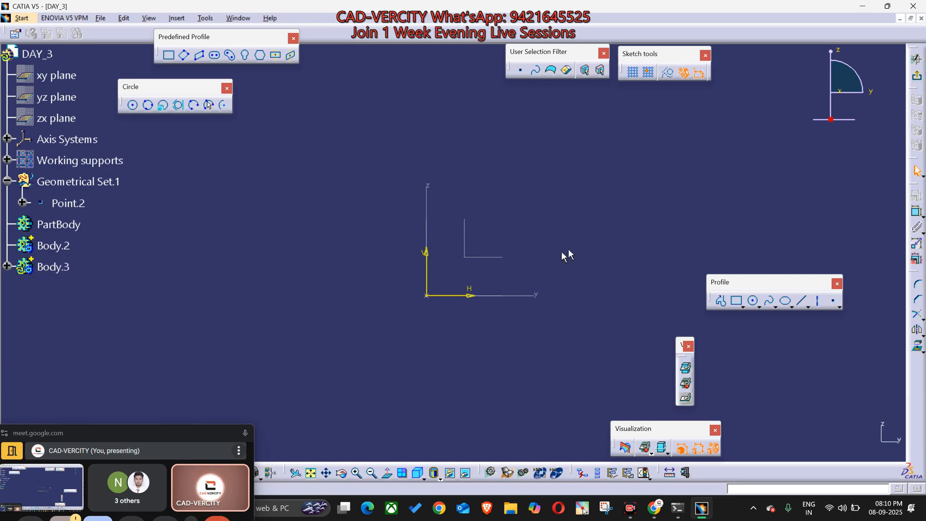
left_click(736, 300)
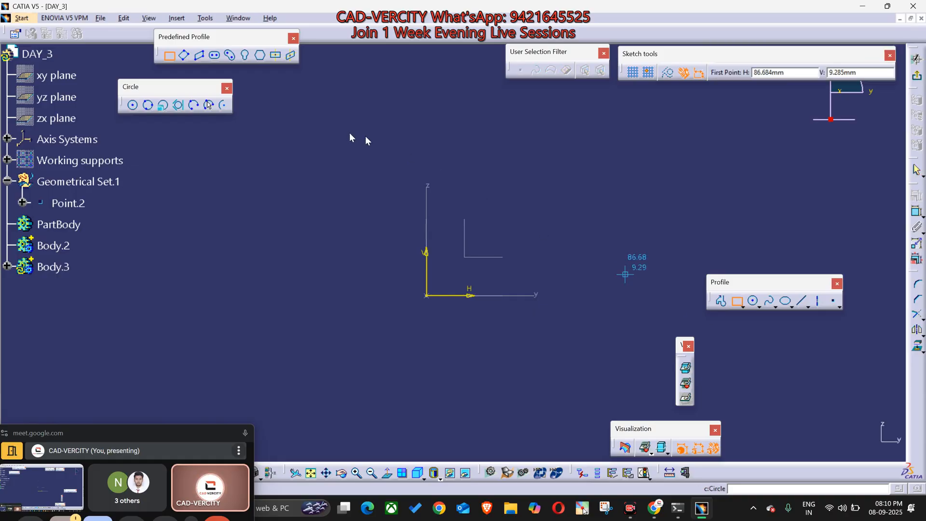
left_click(292, 184)
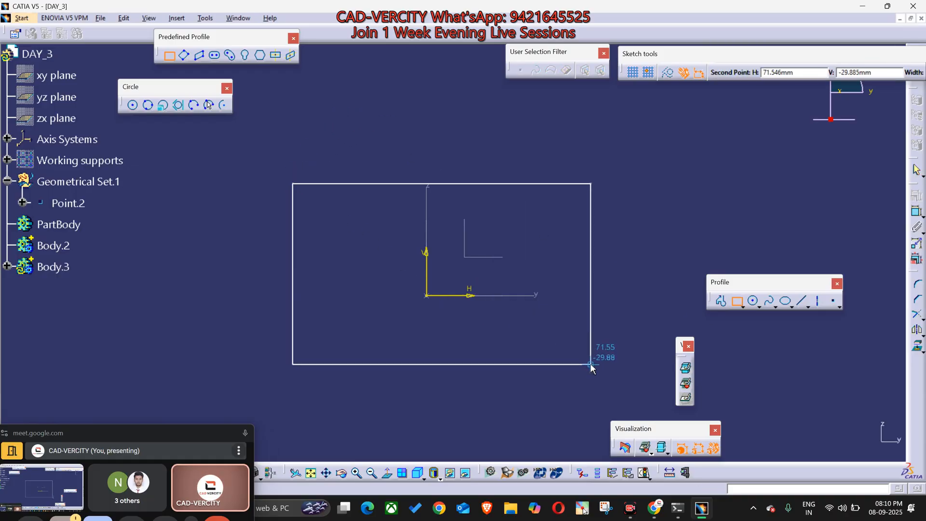
left_click(591, 364)
left_click(918, 76)
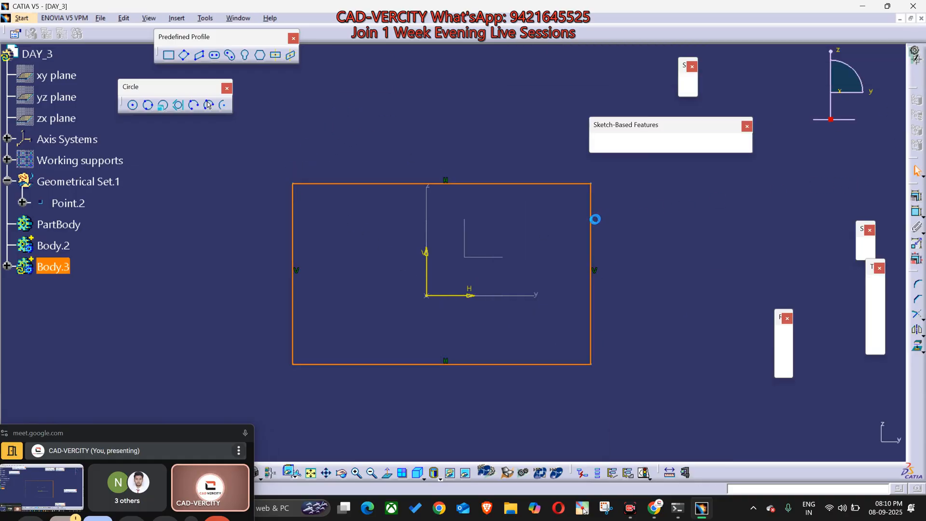
mouse_move(645, 214)
middle_mouse_down()
mouse_move(567, 299)
mouse_move(392, 252)
mouse_move(362, 327)
mouse_move(551, 284)
middle_mouse_up()
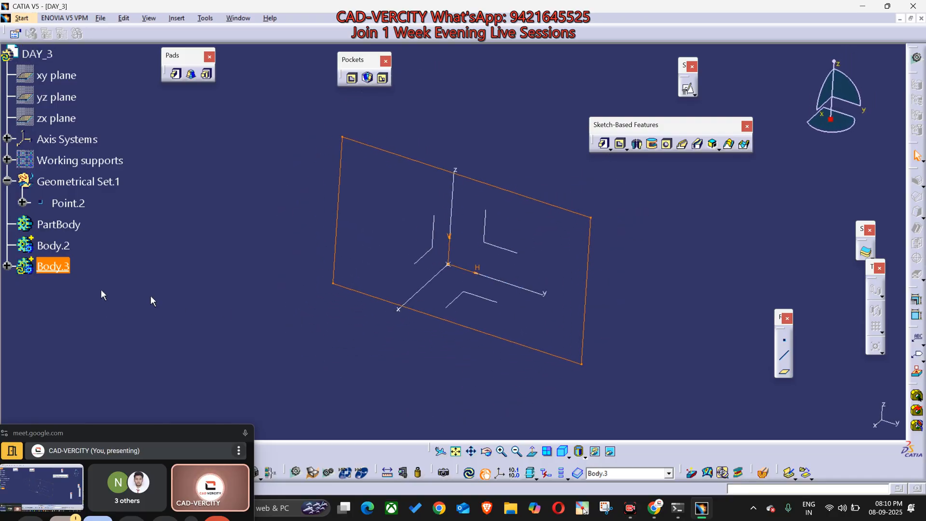
Step: Centre the specification tree on the rectangle's sketch to show it under Body.3, and check the tree at different text sizes
right_click(356, 141)
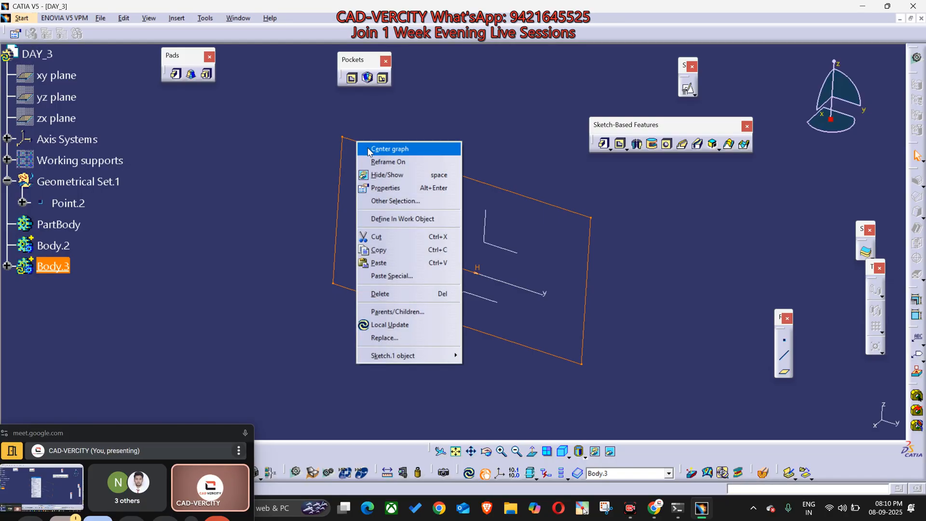
left_click(368, 150)
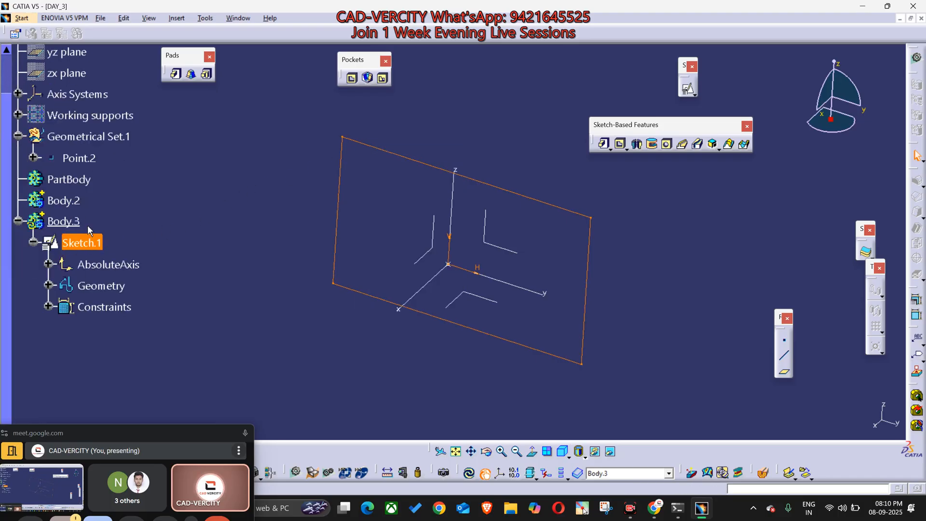
left_click(218, 330)
scroll(218, 325, "down", 8, "ctrl")
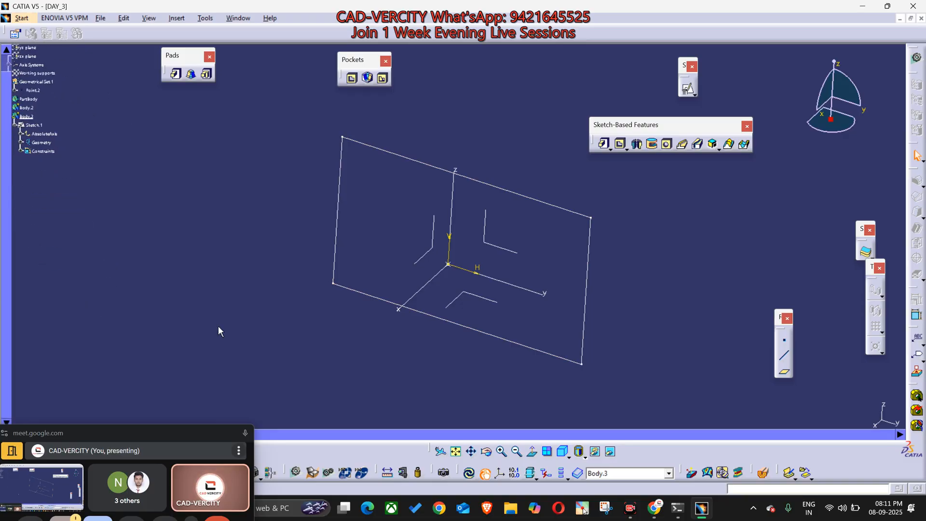
scroll(218, 326, "up", 10, "ctrl")
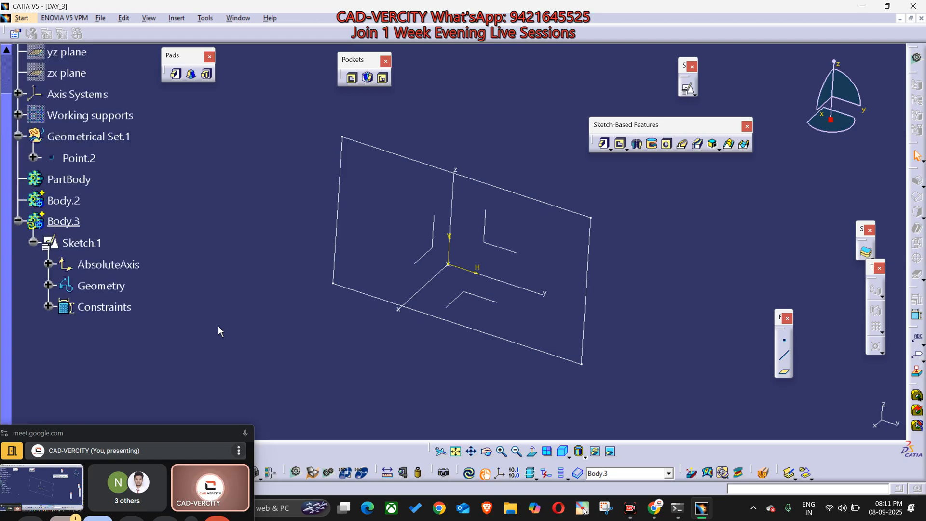
scroll(218, 331, "down", 8, "ctrl")
scroll(219, 331, "up", 8, "ctrl")
scroll(185, 315, "up", 2)
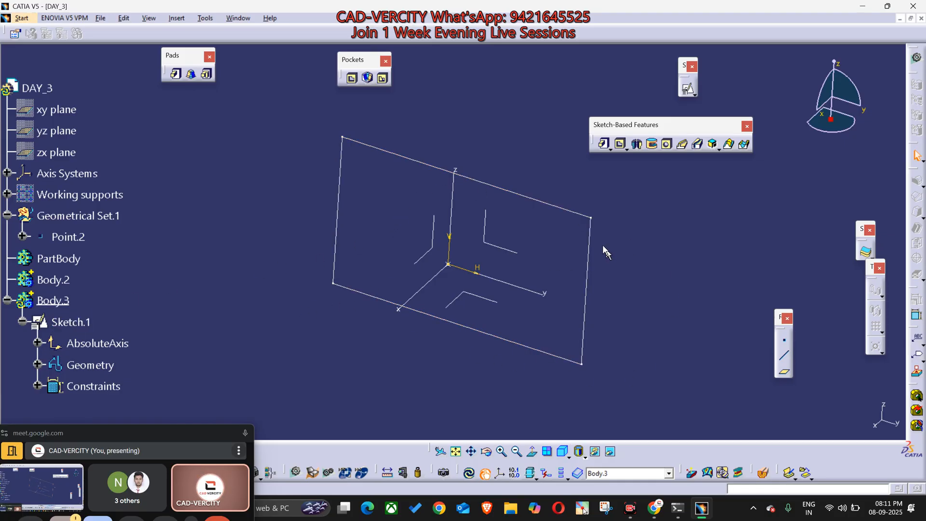
Step: Detach the Pads sub-toolbar from Sketch-Based Features and place it just below the Pockets toolbar
mouse_move(378, 155)
middle_mouse_down()
mouse_move(412, 207)
mouse_move(406, 229)
mouse_move(393, 205)
middle_mouse_up()
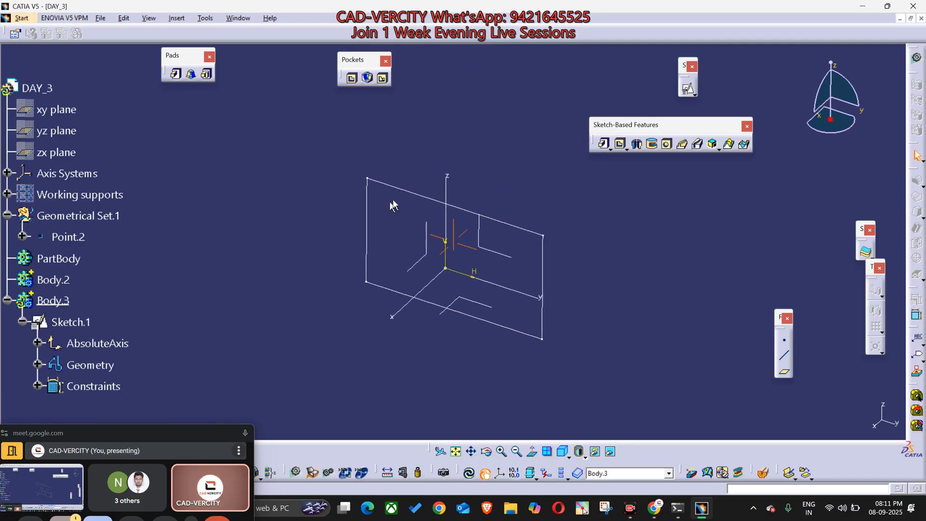
left_click(609, 148)
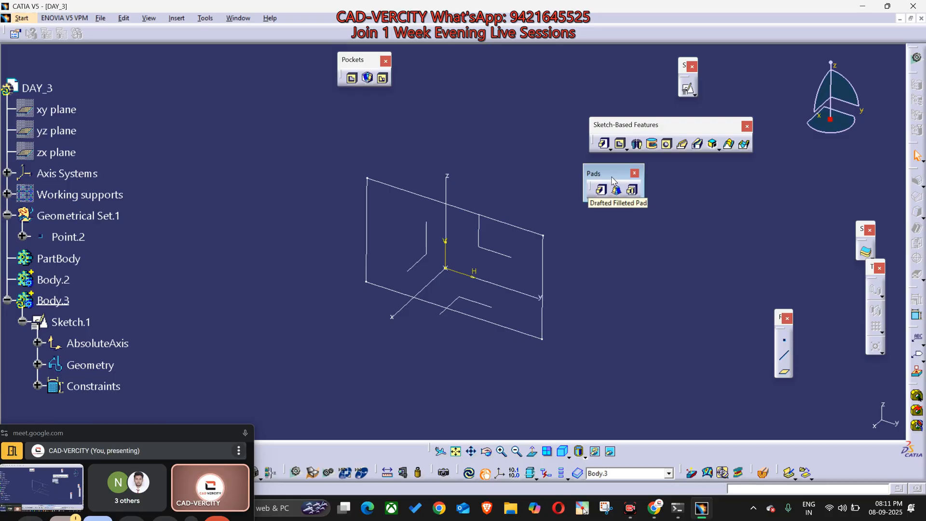
mouse_move(301, 82)
left_mouse_down()
mouse_move(235, 82)
mouse_move(431, 110)
left_mouse_up()
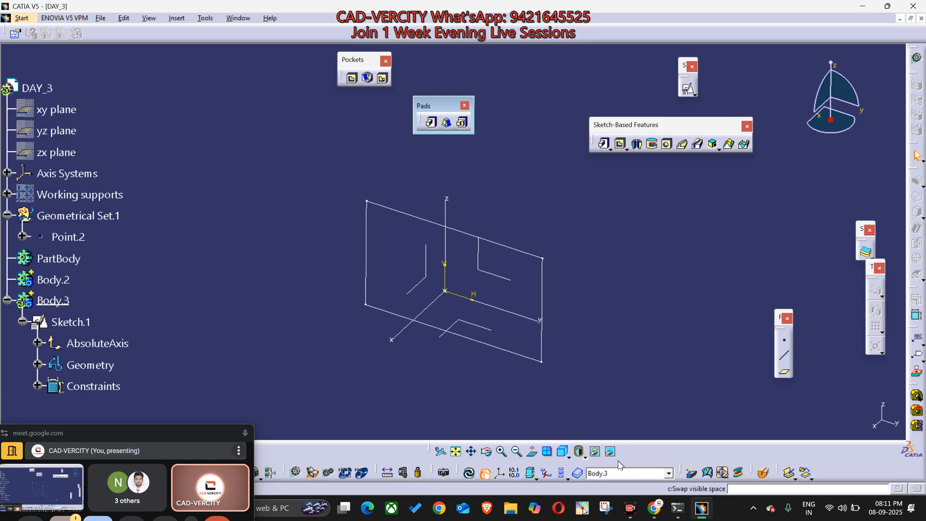
Step: Start screen annotation and stamp red crosses on the Drafted Filleted Pad, Multi-Pad, Pocket, Groove, Hole, Slot and both multi-sections solid tools
left_click(582, 509)
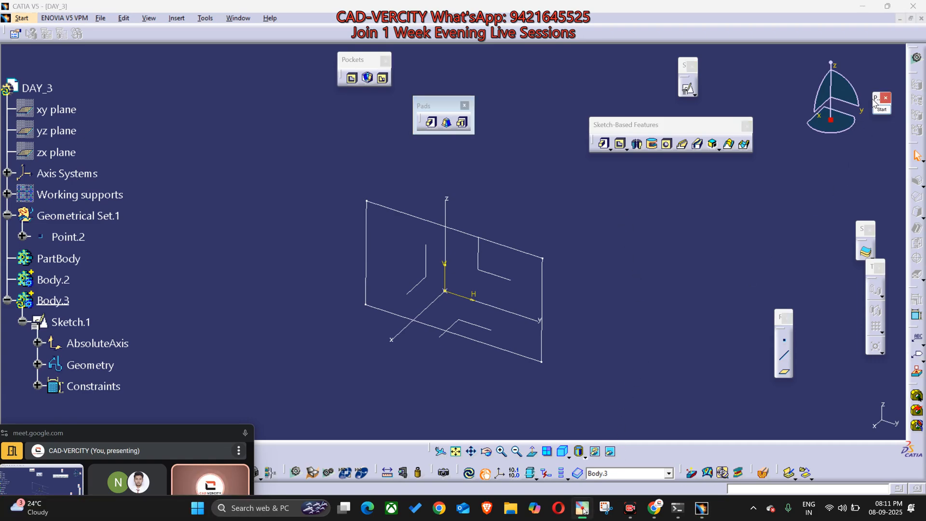
left_click_drag(873, 98, 811, 97)
left_click(817, 107)
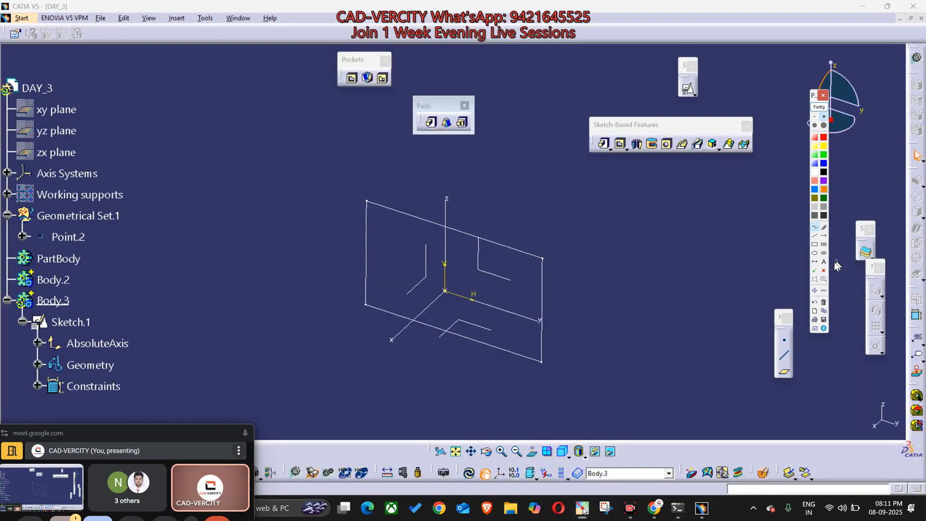
left_click(445, 128)
left_click(465, 129)
left_click(623, 150)
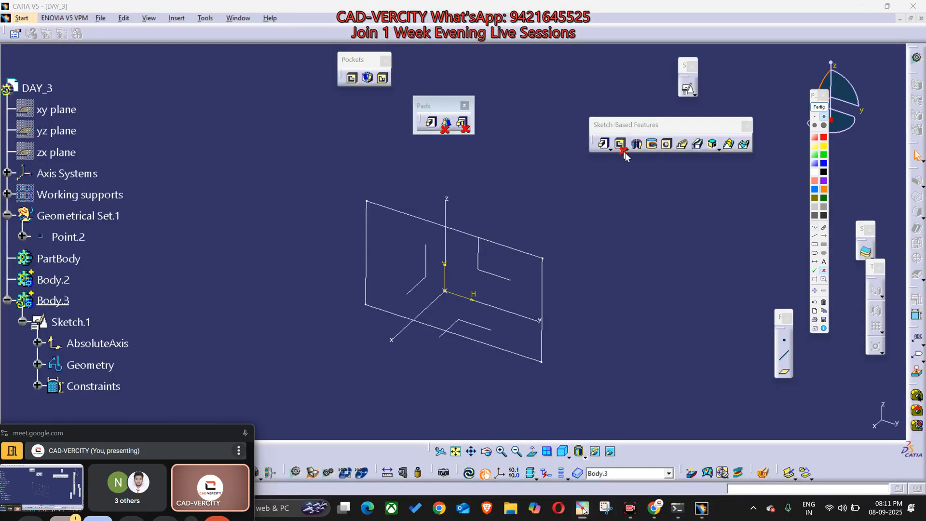
left_click(649, 149)
left_click(666, 145)
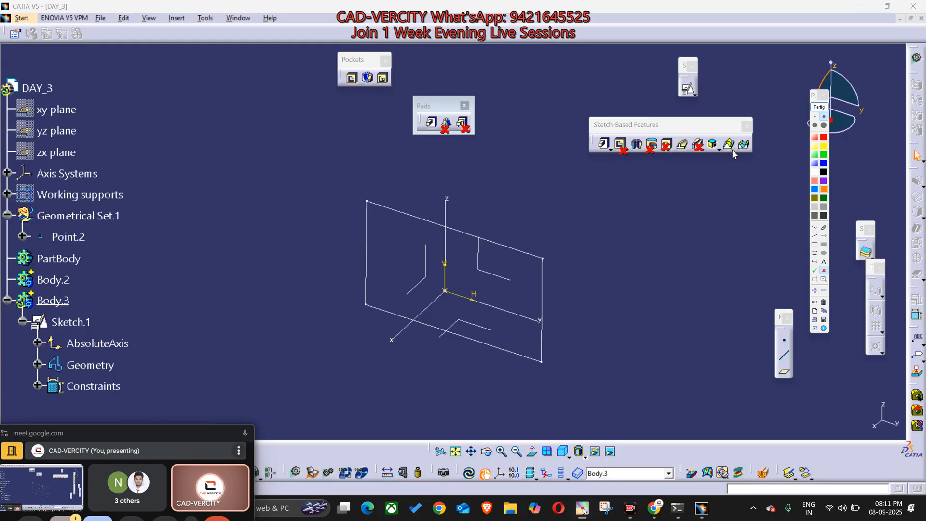
left_click(745, 147)
Step: Stamp two green check marks on the title of the Sketch-Based Features toolbar
left_click(816, 270)
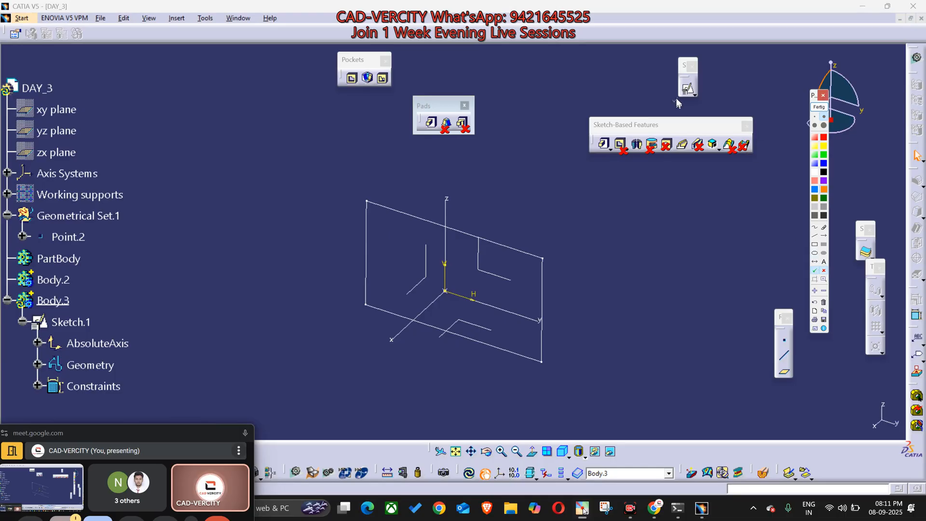
left_click(734, 128)
left_click(748, 134)
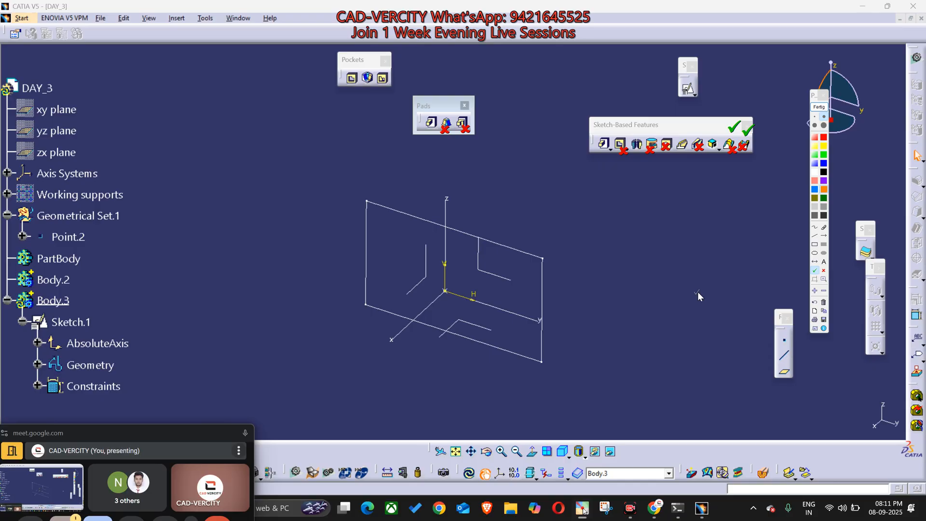
Step: Capture a screenshot of the area with the marked Pockets, Pads and Sketch-Based Features toolbars, and end the screen annotation
key("super+shift+s")
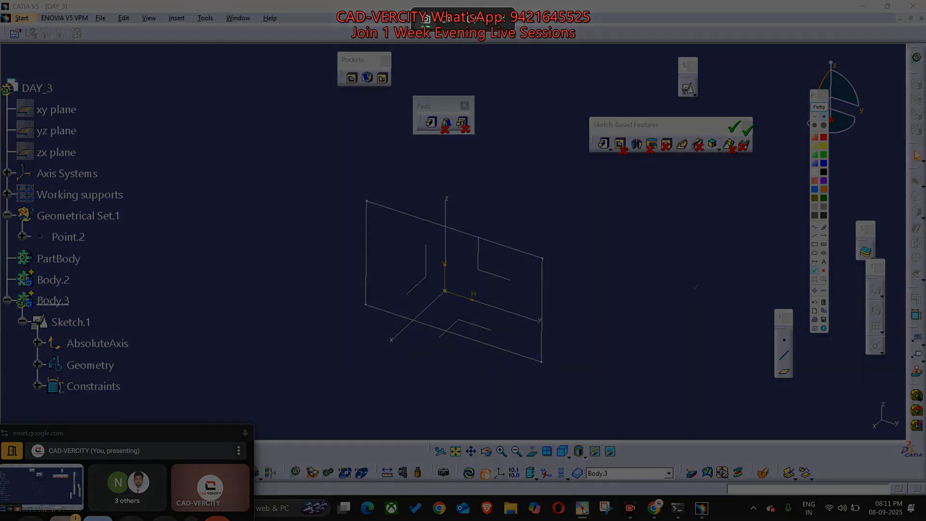
left_click_drag(319, 49, 780, 178)
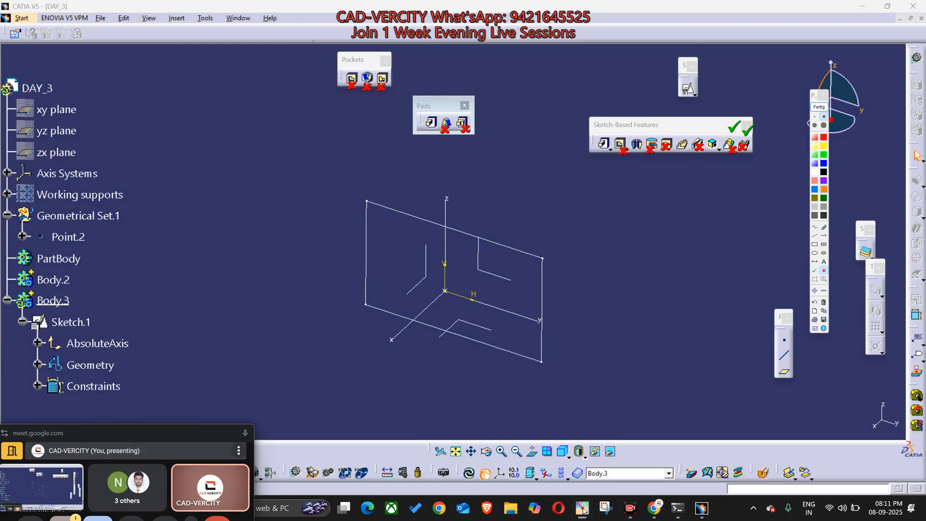
key("super+shift+s")
left_click_drag(313, 41, 778, 210)
left_click(819, 110)
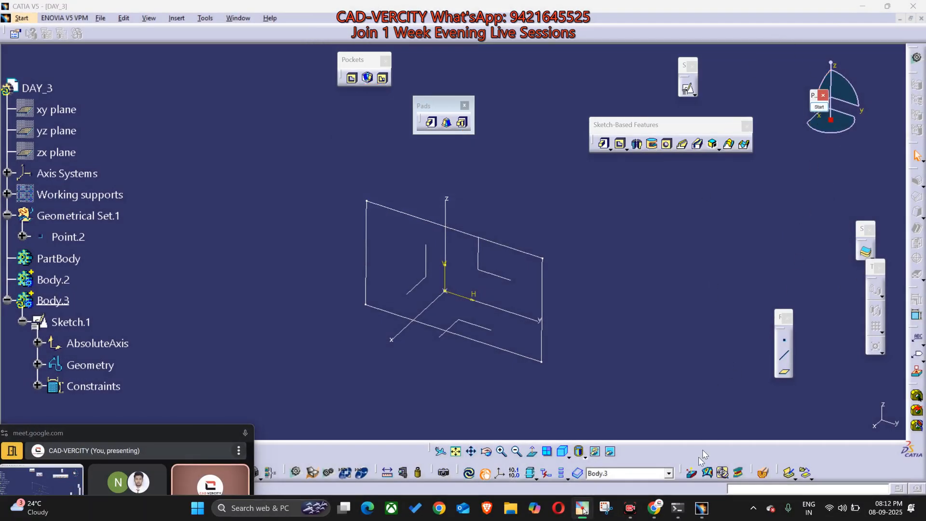
Step: Switch to WhatsApp Web and send the captured toolbar screenshot to the CAD-VERCITY ADVANCED group
mouse_move(655, 506)
left_click(536, 451)
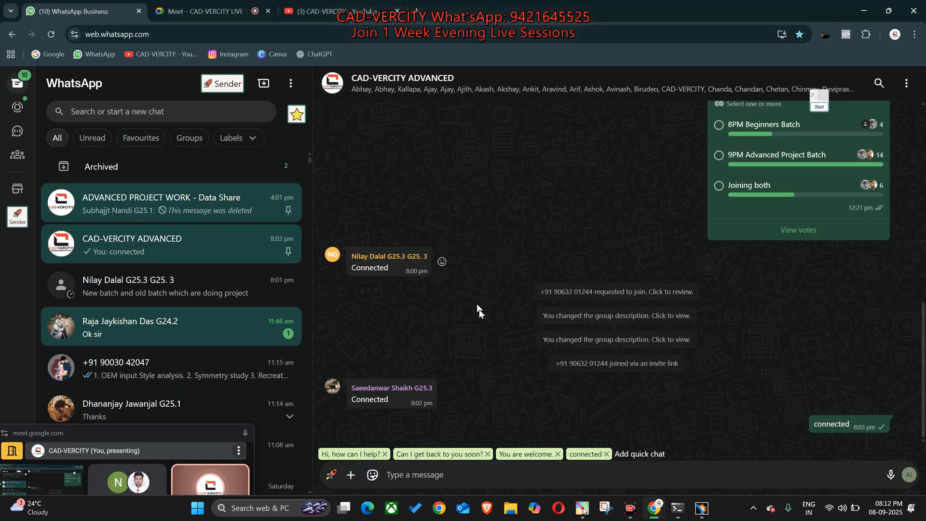
key("ctrl+v")
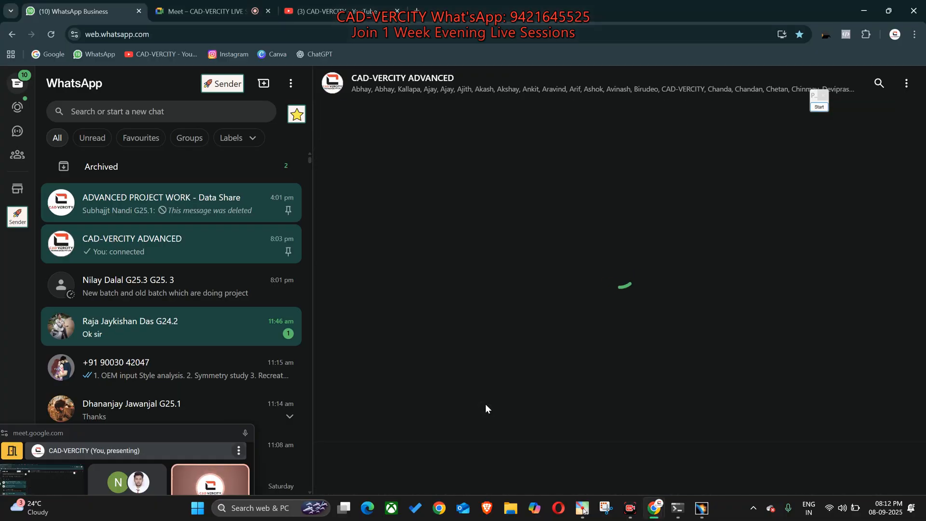
left_click(900, 465)
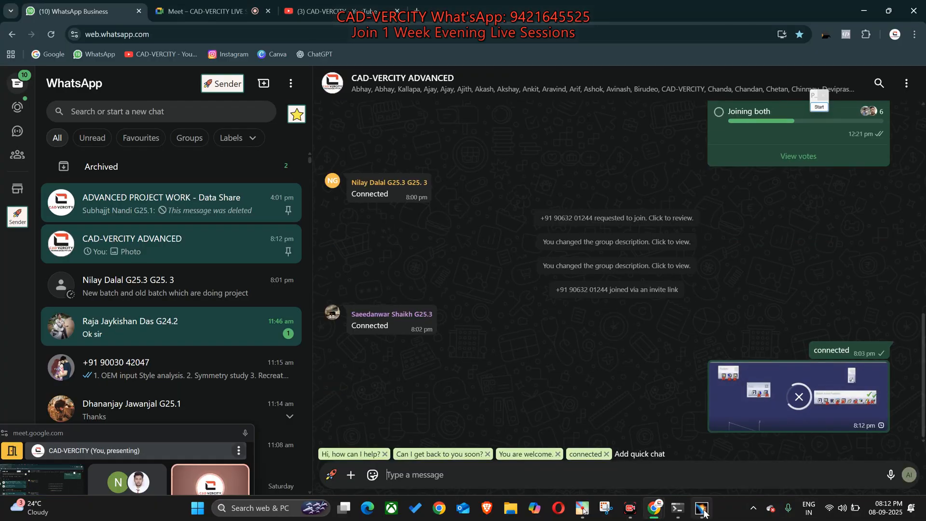
Step: Switch back to CATIA, detach the full Surface-Based Features toolbar, and place it with its compact version below Sketch-Based Features, clear of the sketch
left_click(702, 508)
left_click_drag(861, 229, 625, 242)
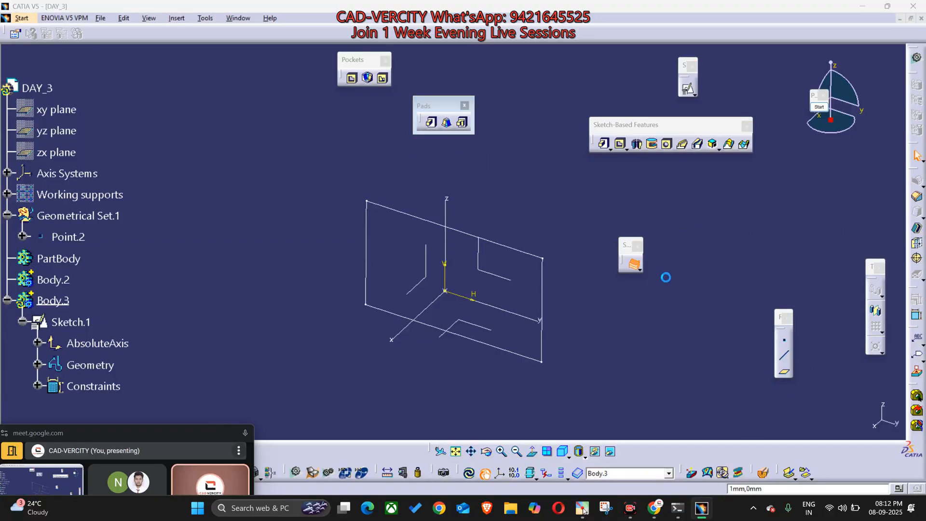
left_click(694, 287)
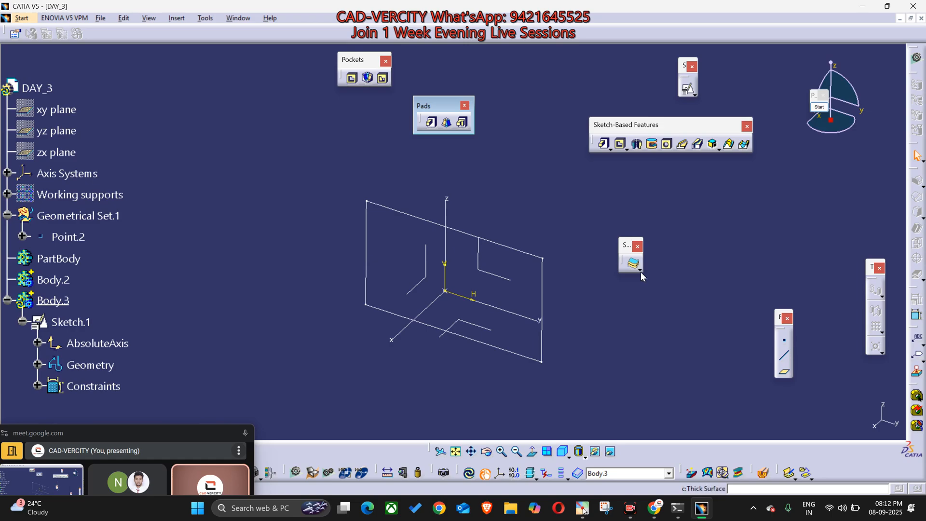
left_click(642, 271)
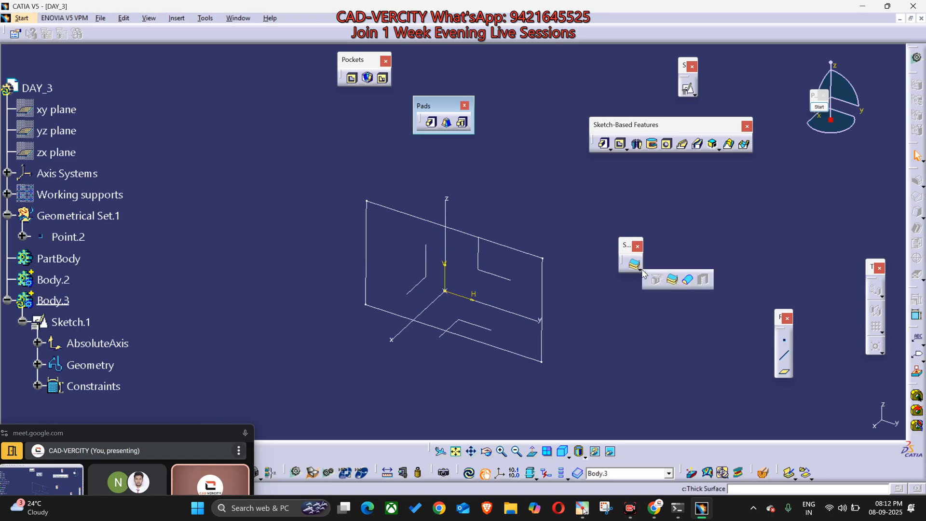
left_click_drag(646, 279, 640, 318)
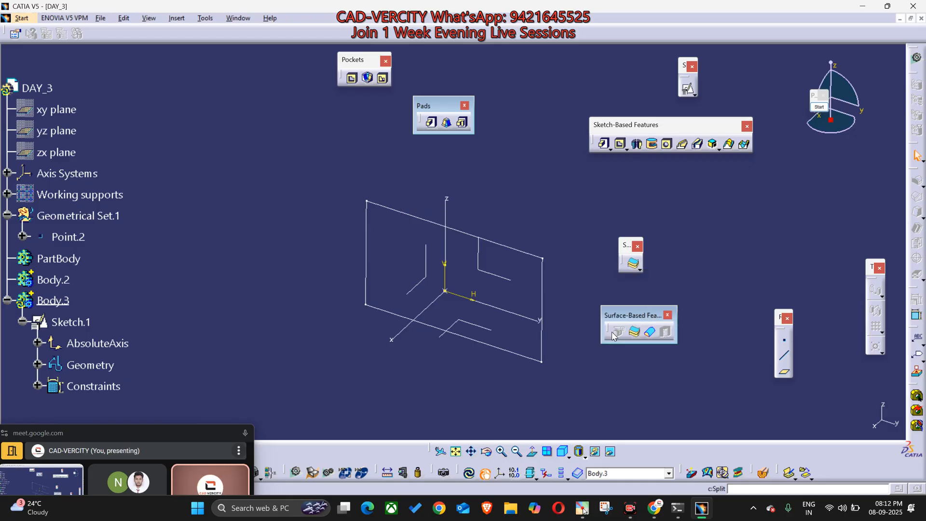
mouse_move(622, 317)
left_mouse_down()
mouse_move(421, 212)
mouse_move(626, 333)
left_mouse_up()
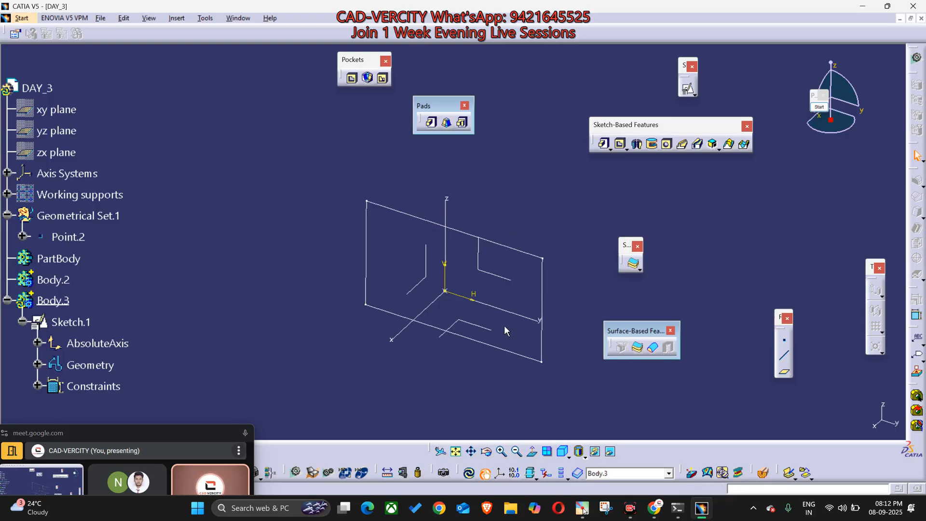
left_click_drag(612, 332, 755, 211)
left_click_drag(623, 247, 727, 257)
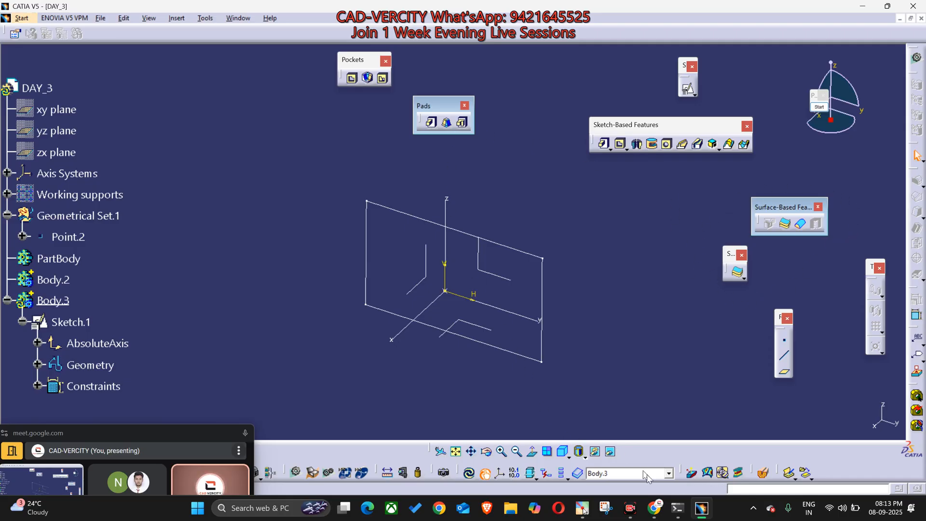
Step: Switch to WhatsApp Web, examine the sent toolbar screenshot at full size, and close it
mouse_move(654, 508)
left_click(586, 454)
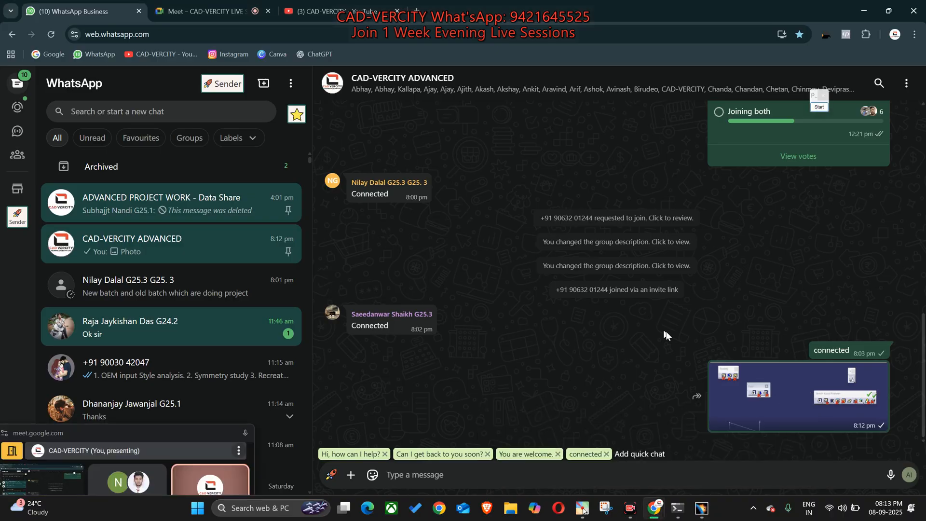
left_click(753, 401)
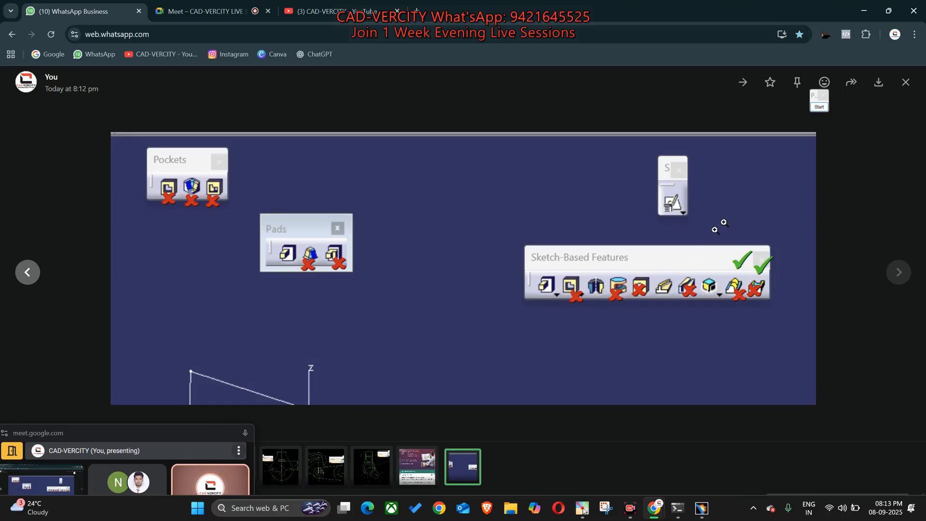
left_click(854, 216)
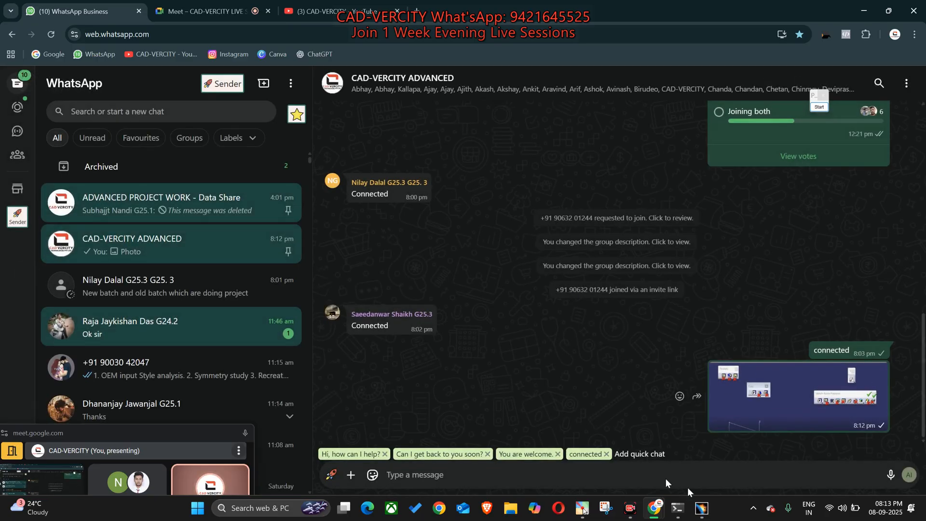
Step: Switch back to CATIA, close the Pockets toolbar and move the Pads toolbar slightly upward, away from the sketch
left_click(702, 509)
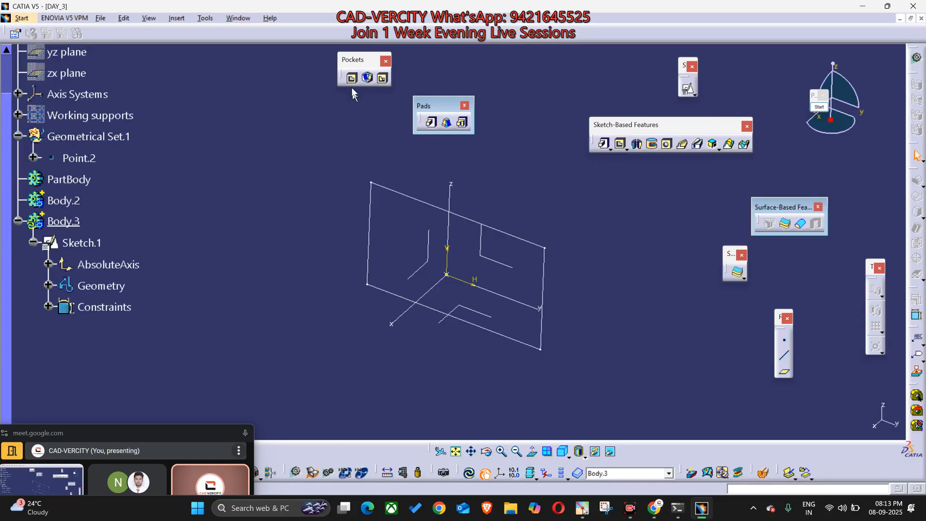
left_click_drag(771, 163, 772, 163)
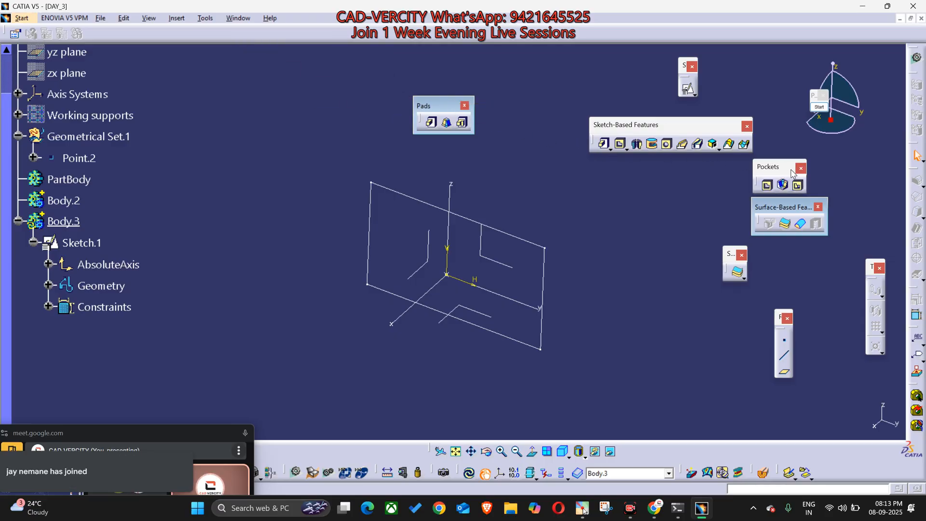
left_click(801, 168)
left_click_drag(448, 104, 443, 92)
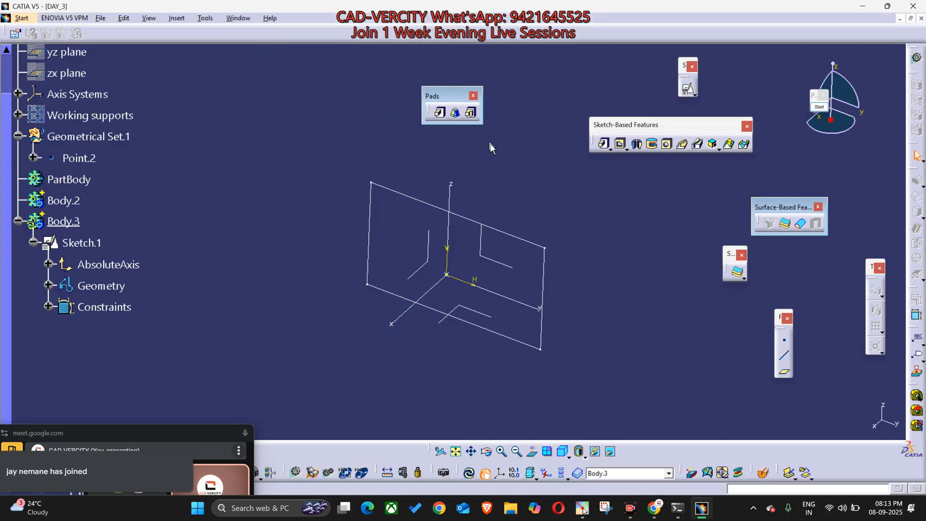
Step: Select Body.3 in the specification tree, with the sketched rectangle in view
middle_click_drag(490, 143, 460, 179)
scroll(460, 180, "up", 1)
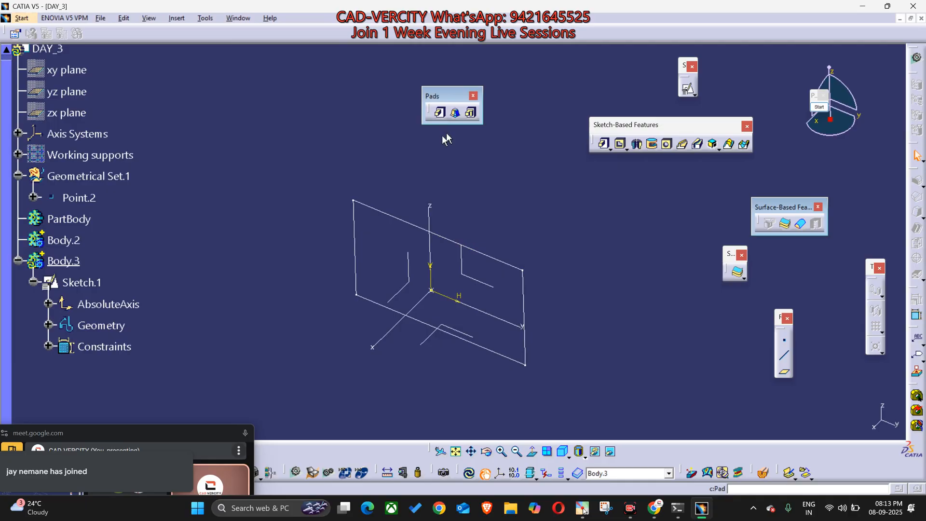
left_click(66, 262)
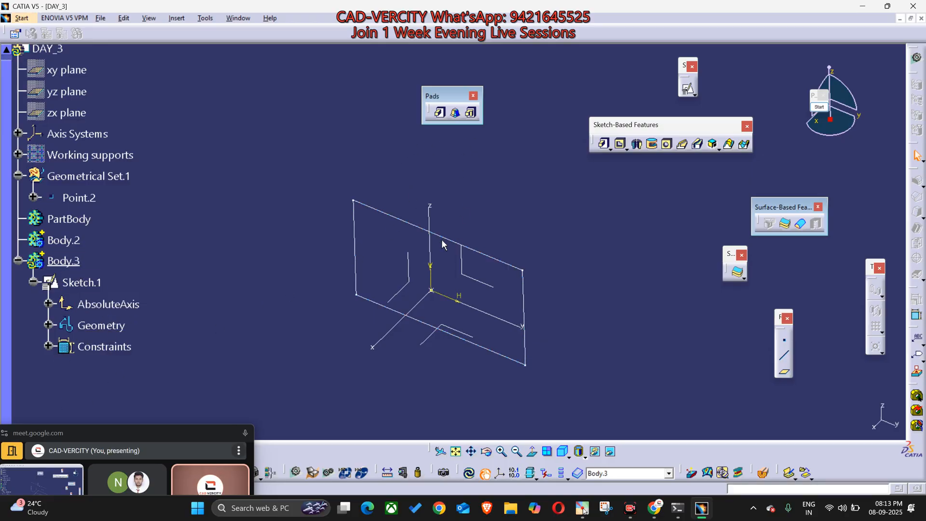
left_click(77, 261)
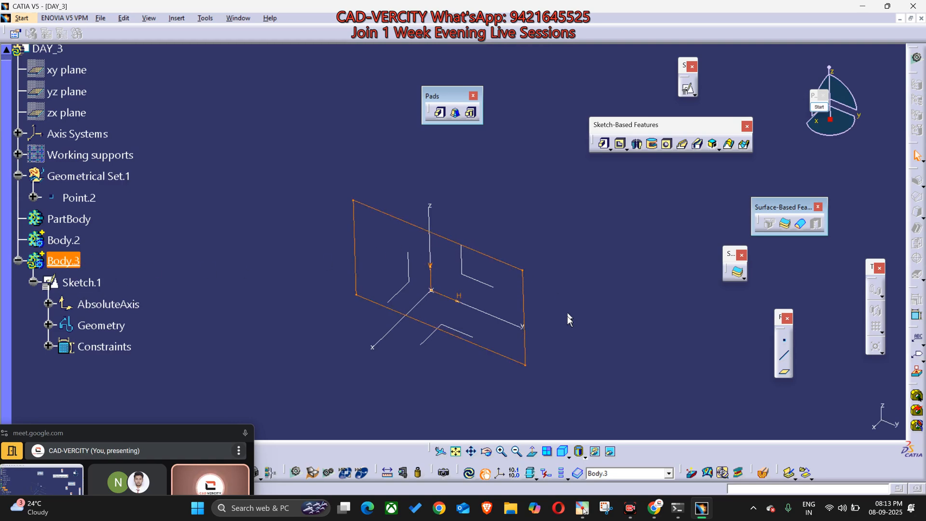
Step: Highlight Body.3 and its Sketch.1 in the specification tree to examine how the body and its rectangular sketch relate
left_click(87, 283)
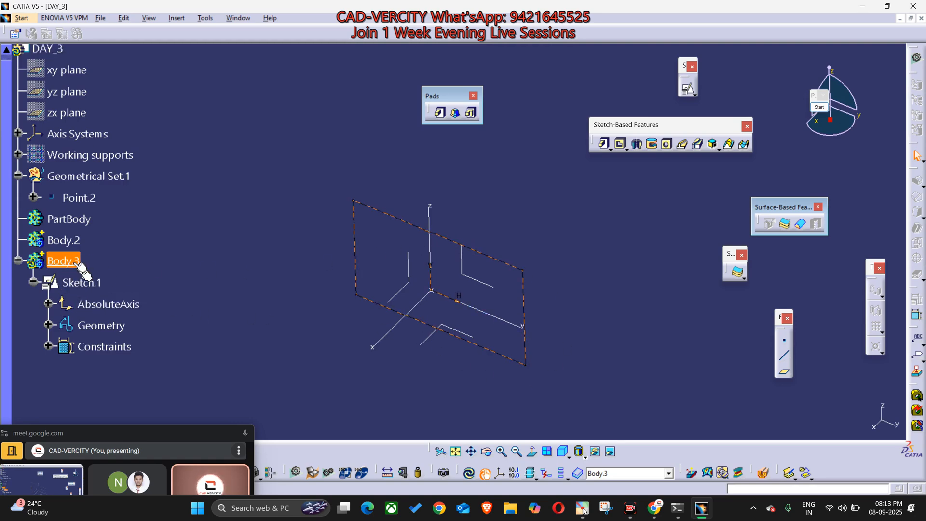
double_click(88, 283)
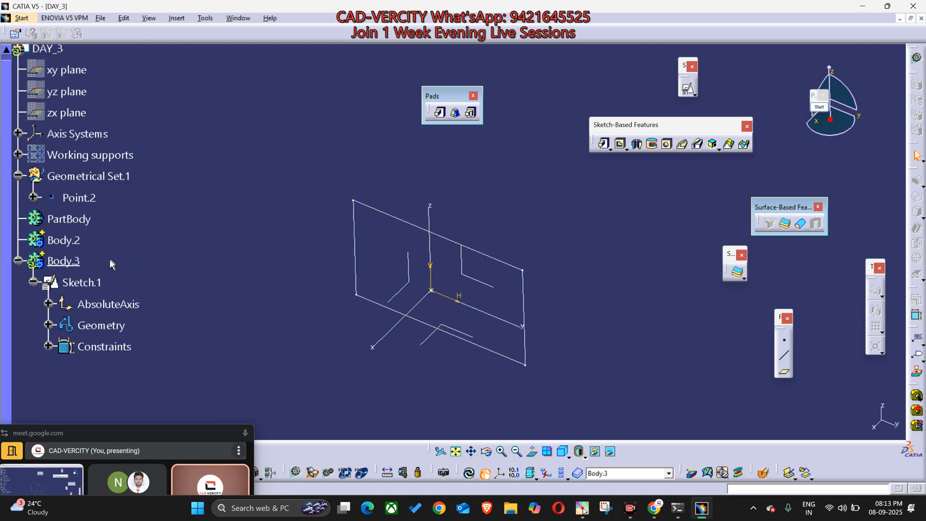
left_click(70, 262)
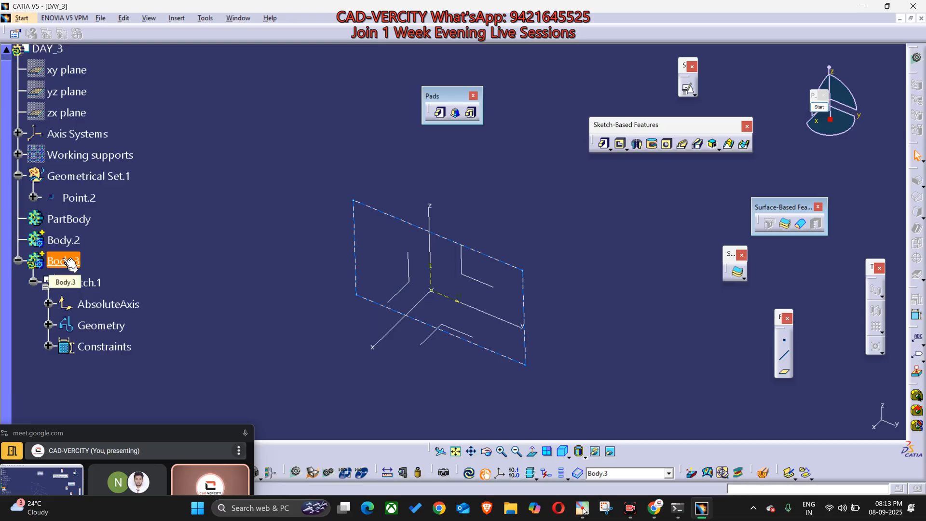
left_click(125, 303)
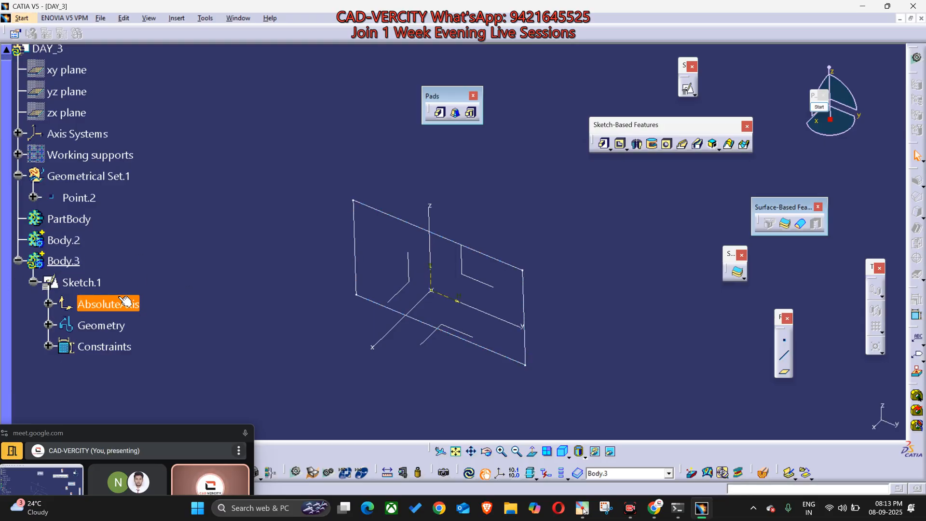
left_click(292, 216)
left_click(73, 263)
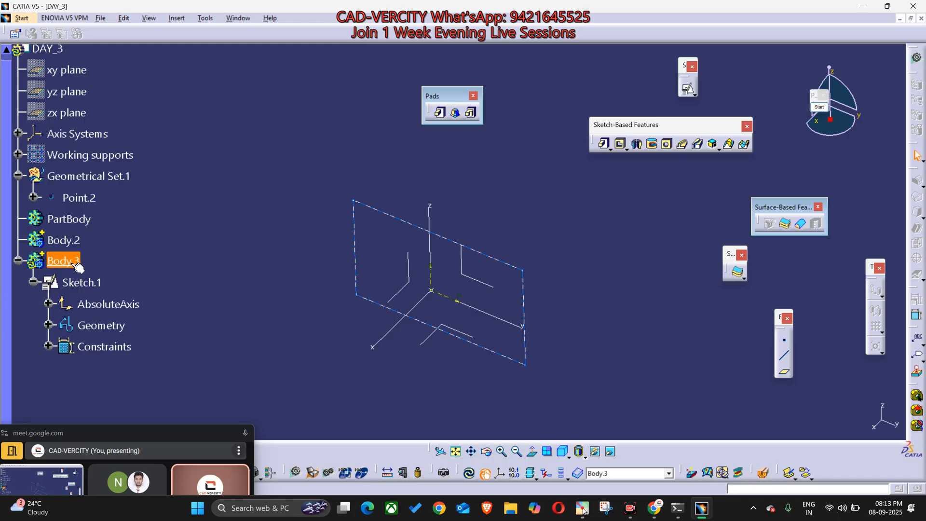
left_click(81, 282)
left_click(252, 283)
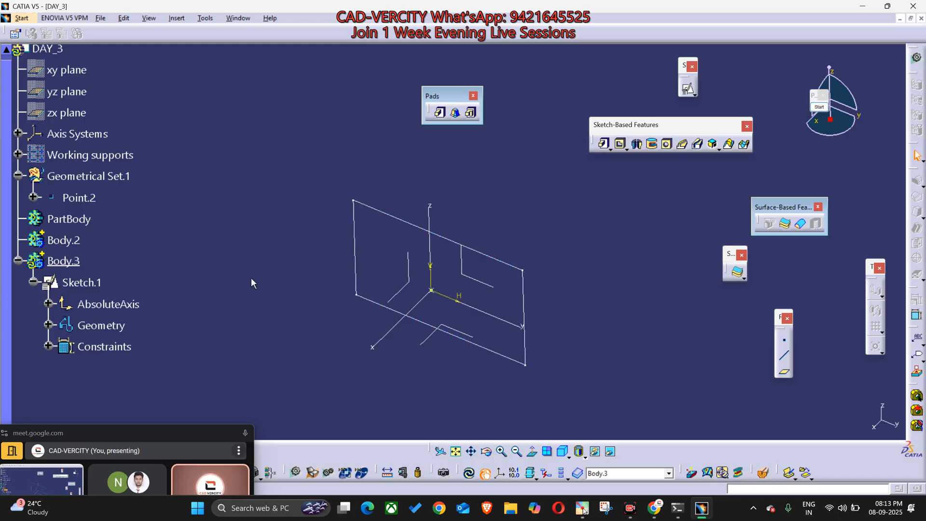
Step: Start a Pad on the rectangular sketch in Body.3, with the second-limit options expanded and the first limit type set to Dimension
left_click(439, 112)
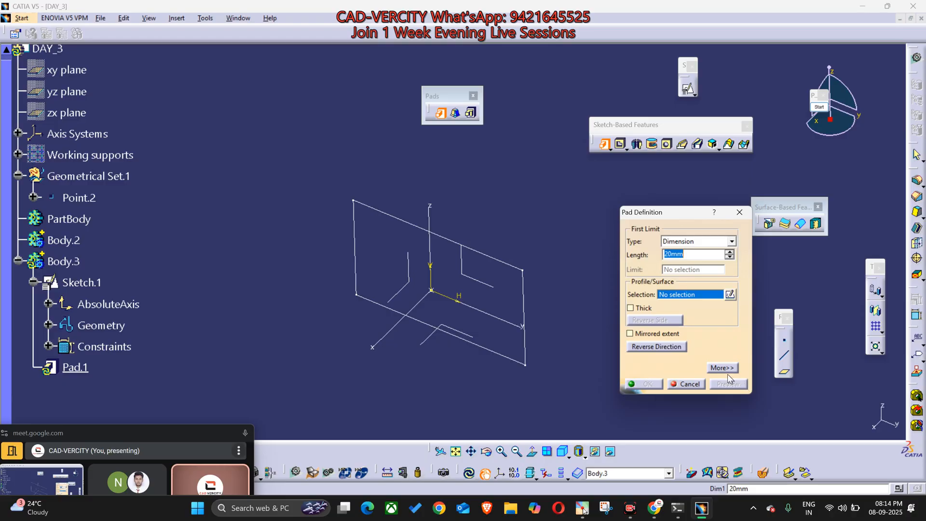
left_click(723, 368)
left_click_drag(733, 214, 700, 238)
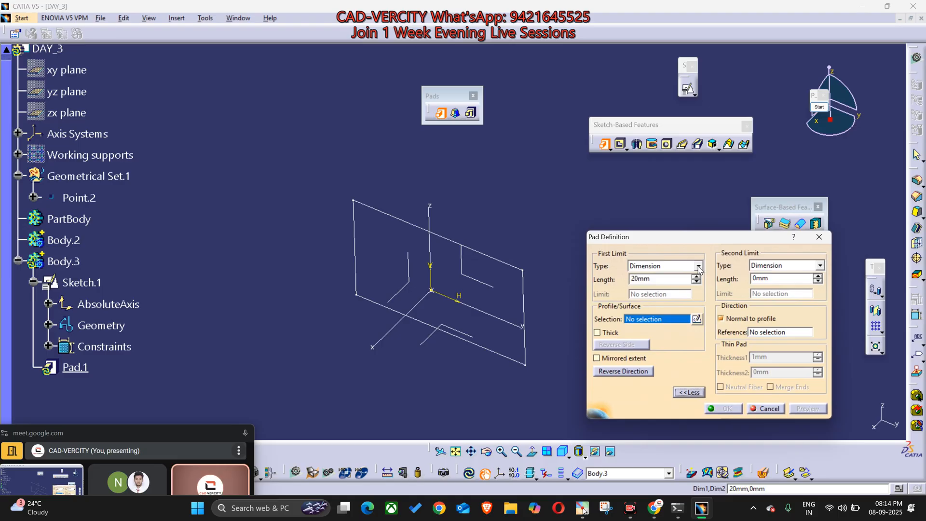
left_click(699, 267)
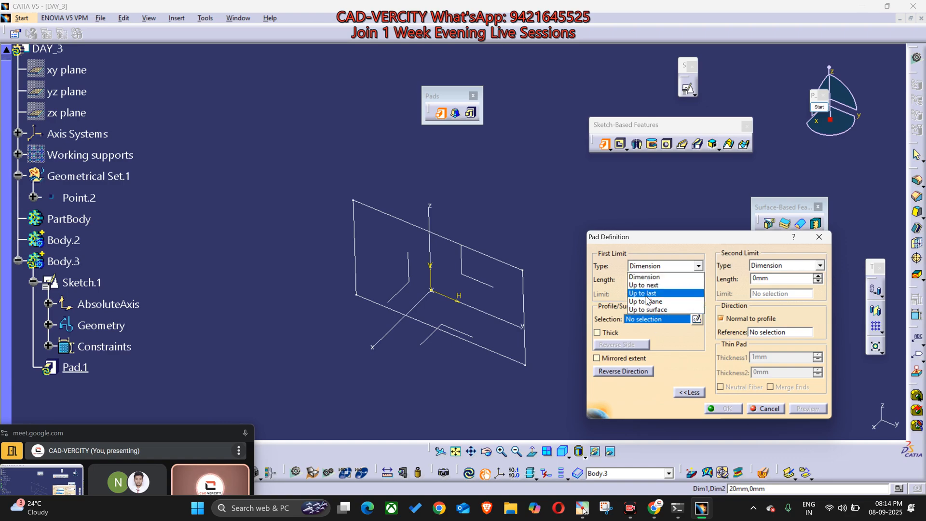
left_click(636, 278)
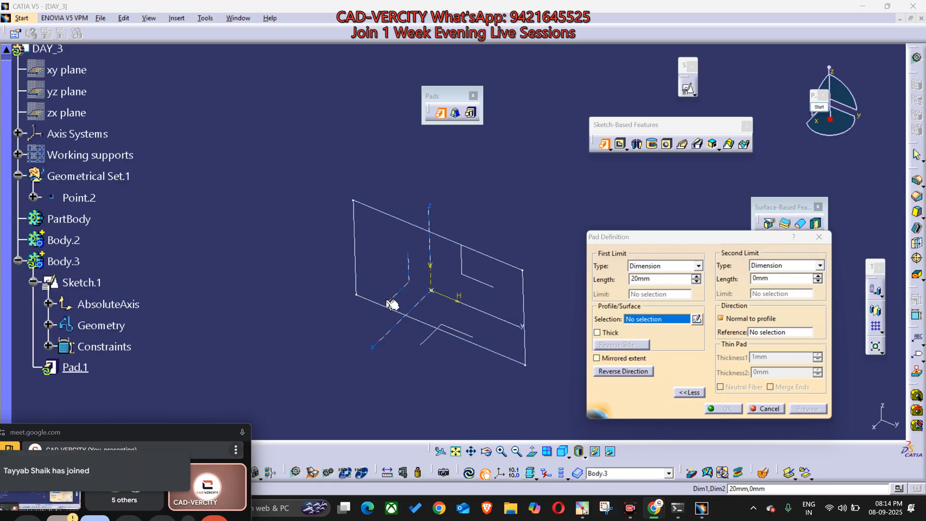
left_click(504, 261)
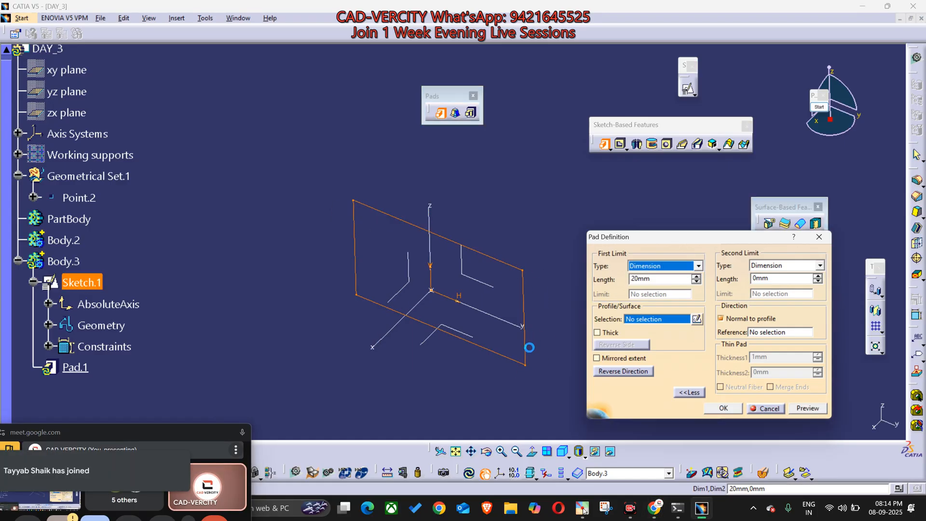
middle_click_drag(529, 348, 475, 351)
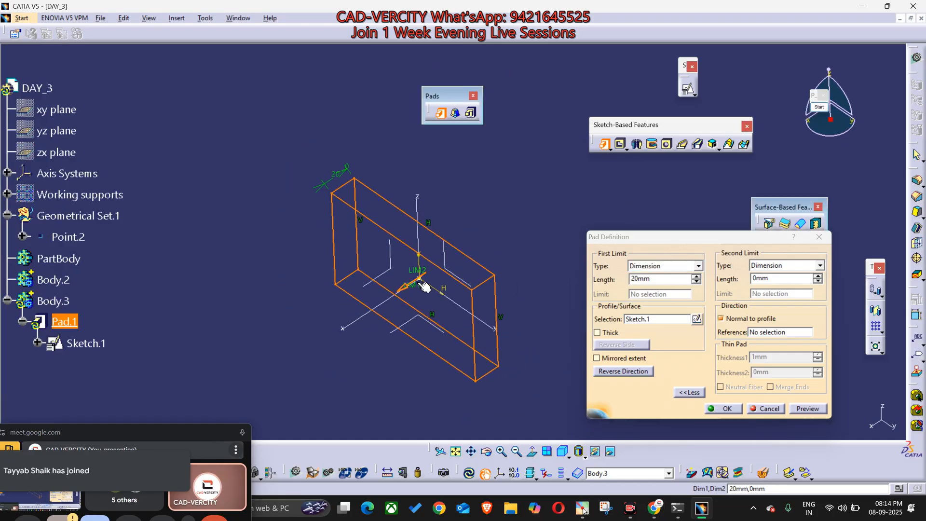
Step: Stretch the pad preview freehand to about 80 mm for the first limit and about 89 mm for the second
left_click_drag(424, 287, 521, 220)
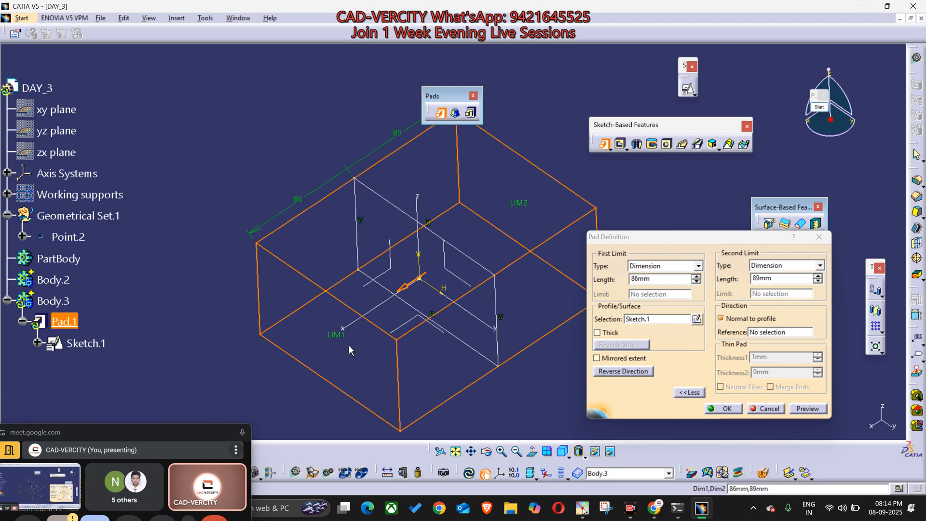
left_click_drag(343, 333, 406, 323)
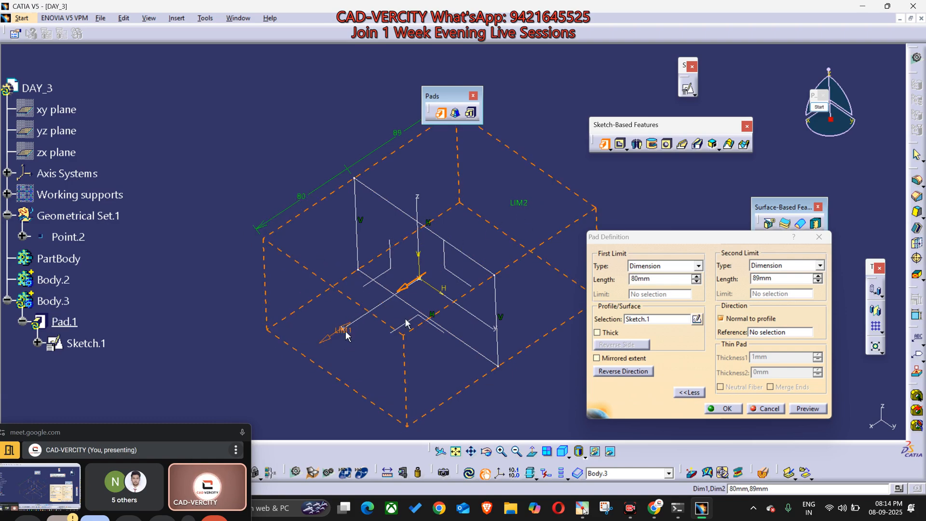
middle_click_drag(474, 361, 414, 352)
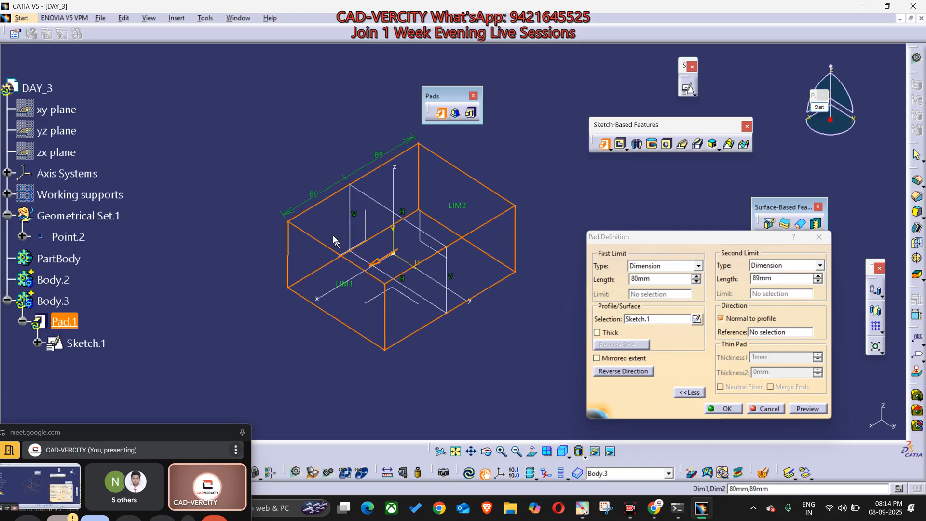
Step: Set the pad's first limit to 100 mm and its second limit to 60 mm through the dimensions on the preview
double_click(314, 194)
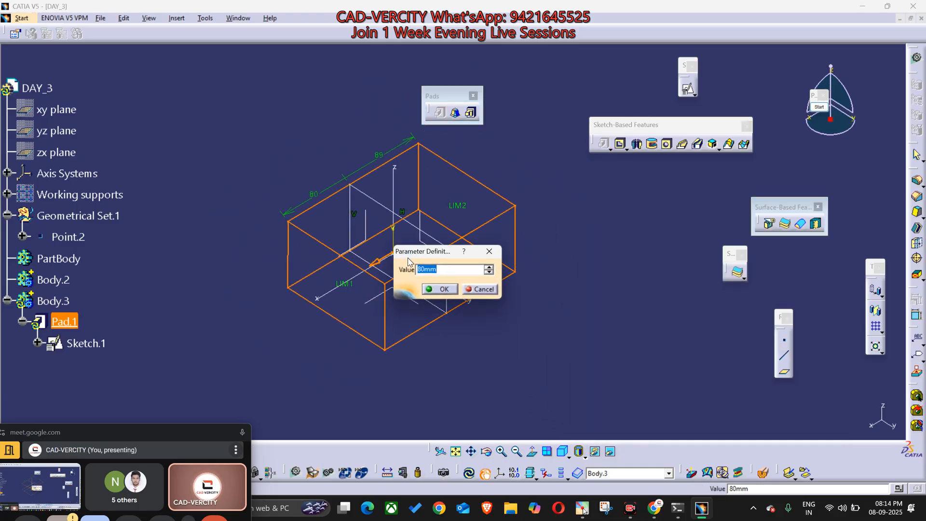
type("100")
key("Return")
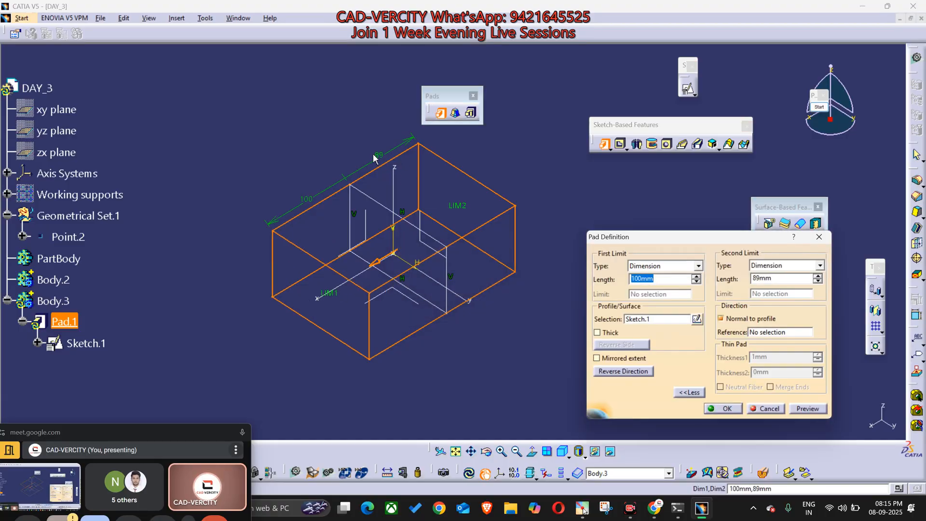
double_click(384, 158)
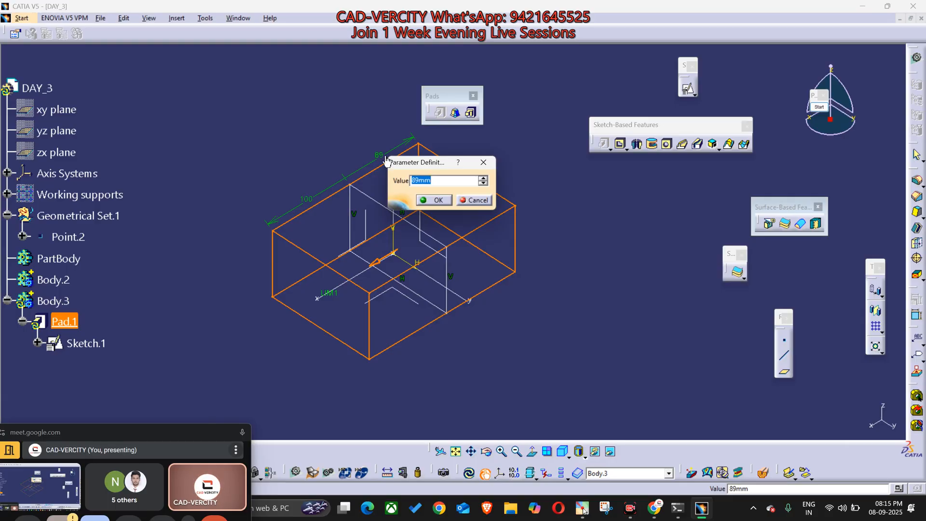
type("60")
key("Return")
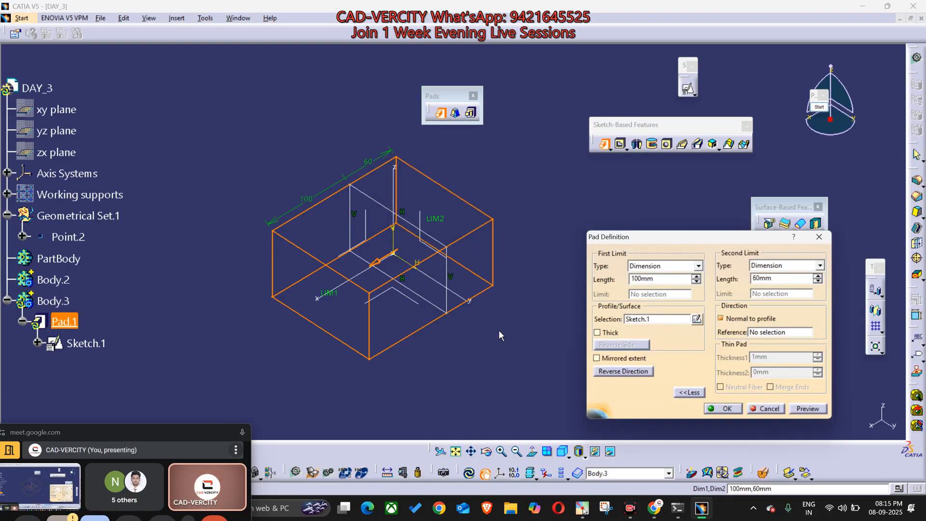
Step: Set the pad's first limit to 135 mm and second limit to 42 mm, then preview and create the solid
double_click(651, 282)
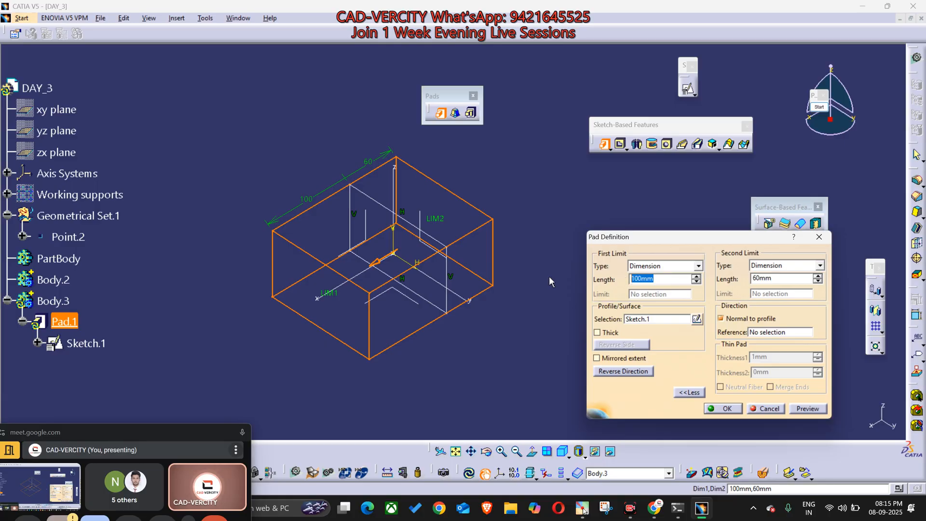
left_click_drag(696, 278, 696, 278)
left_click_drag(819, 284, 819, 283)
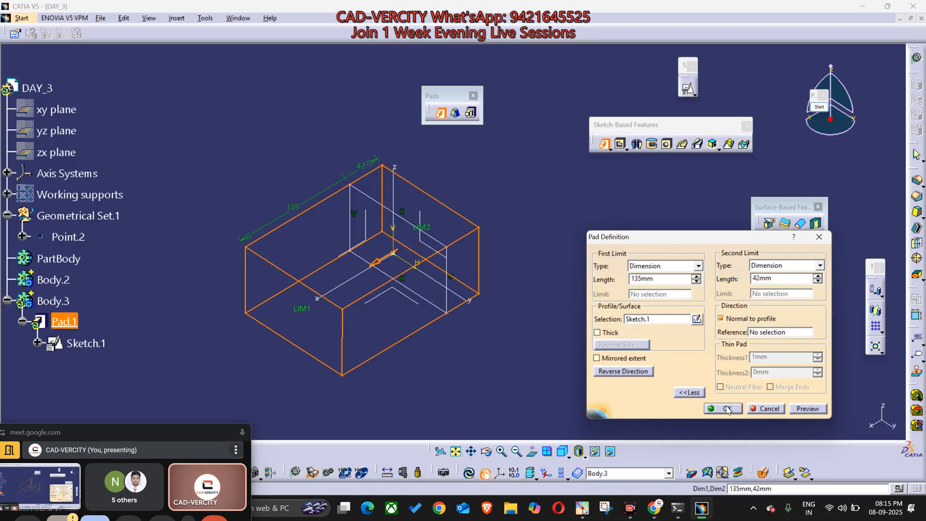
left_click(809, 409)
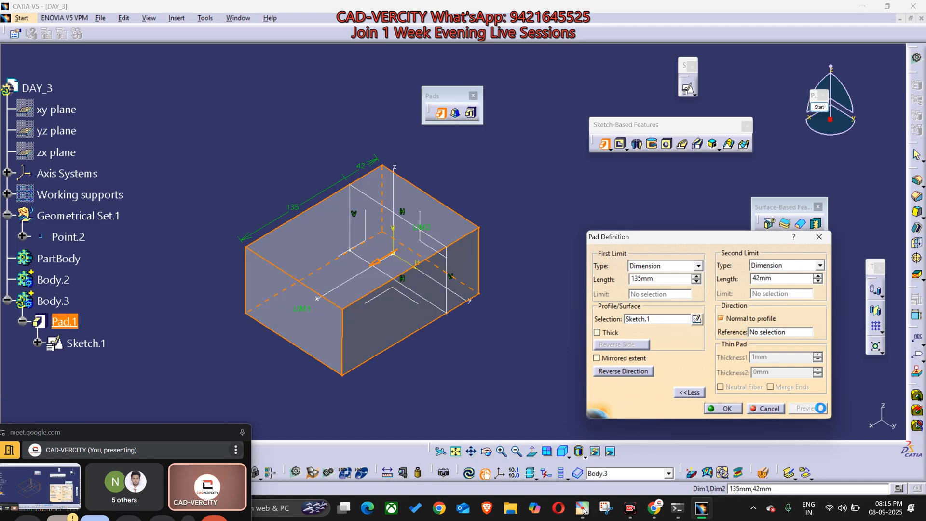
middle_click_drag(405, 367, 342, 285)
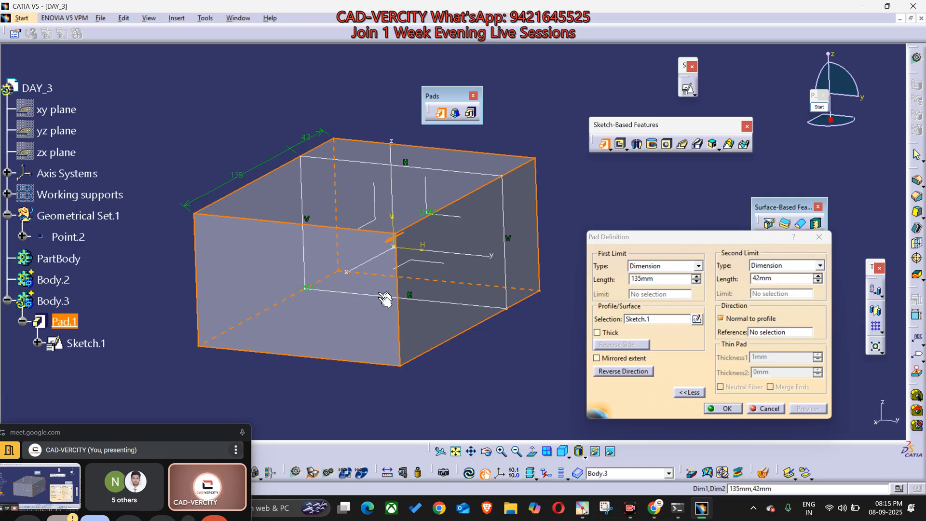
mouse_move(429, 356)
middle_mouse_down()
mouse_move(523, 386)
mouse_move(524, 338)
mouse_move(505, 380)
mouse_move(530, 386)
middle_mouse_up()
left_click(724, 409)
scroll(530, 386, "down", 1)
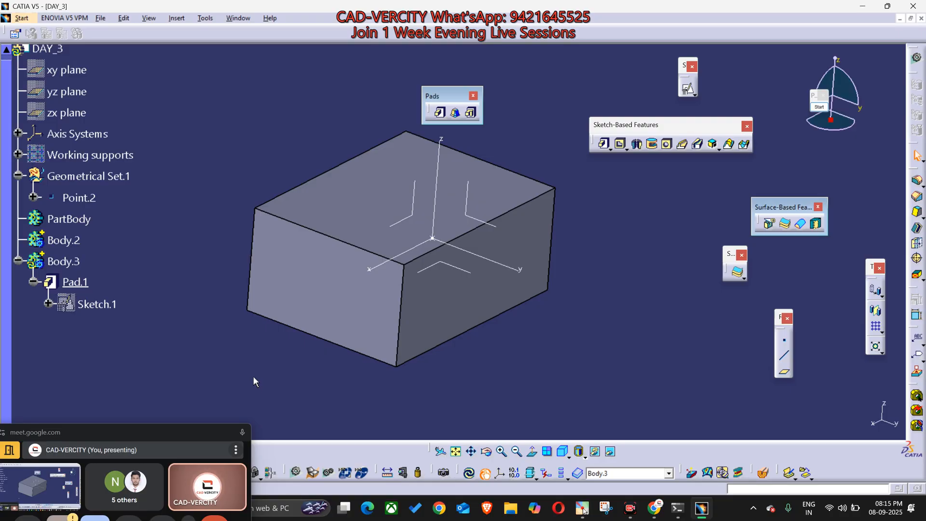
Step: Insert a new body in the part and collapse Pad.1 and Body.3 in the specification tree
key("alt+i")
key("b")
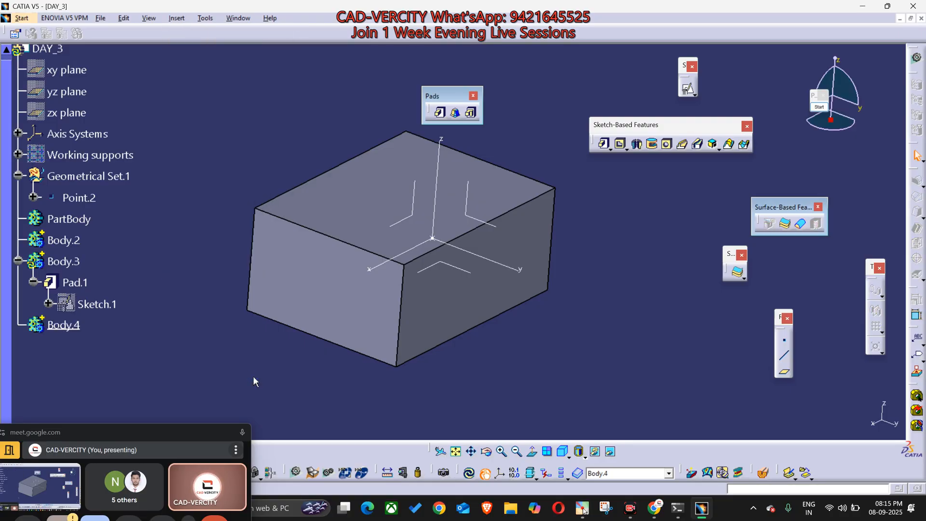
left_click(33, 282)
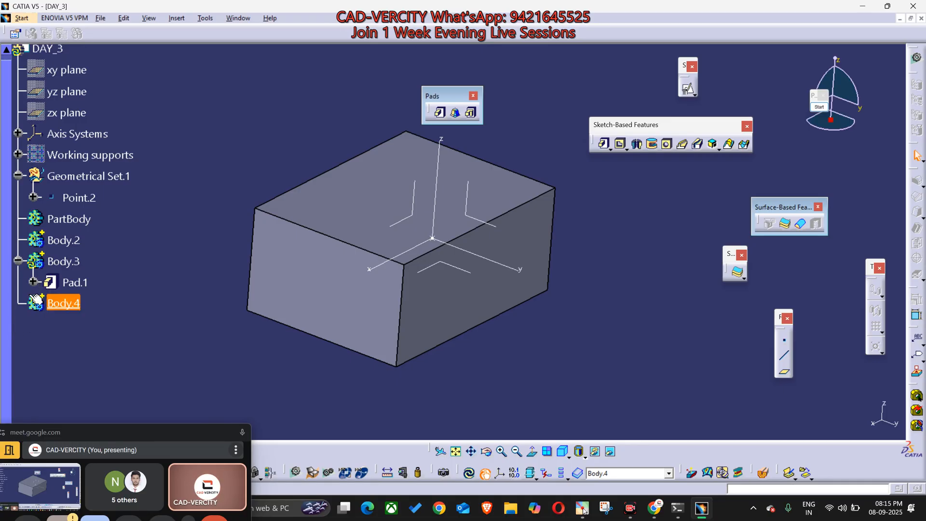
left_click(19, 261)
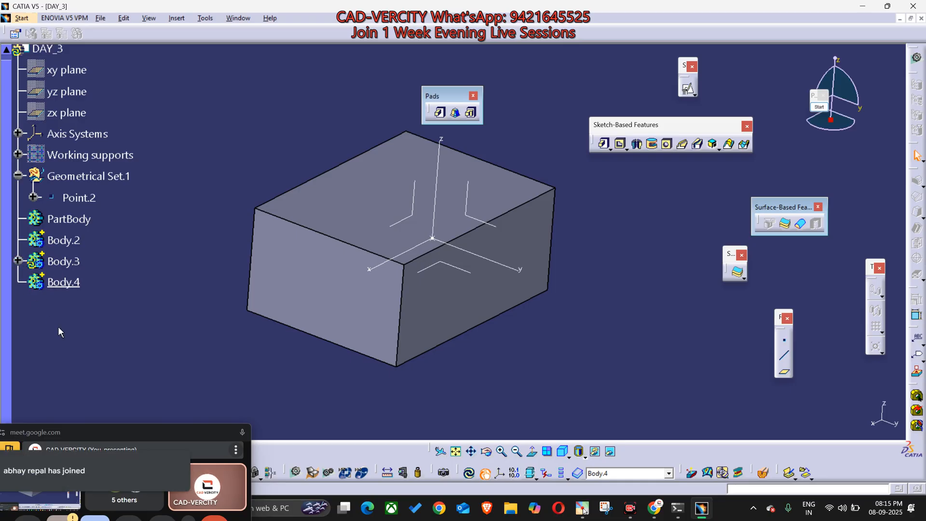
left_click(73, 281)
left_click(143, 342)
Step: Hide Body.3 and show it again
left_click(75, 263)
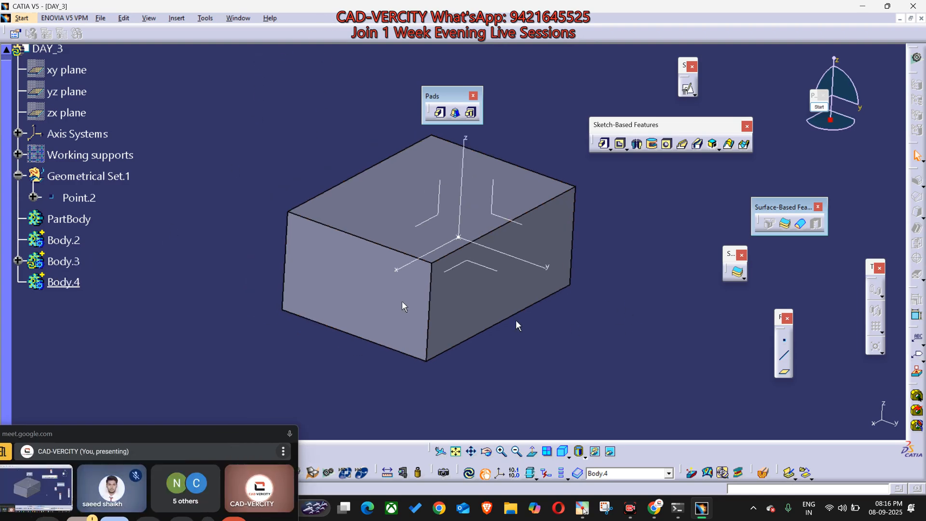
left_click(63, 259)
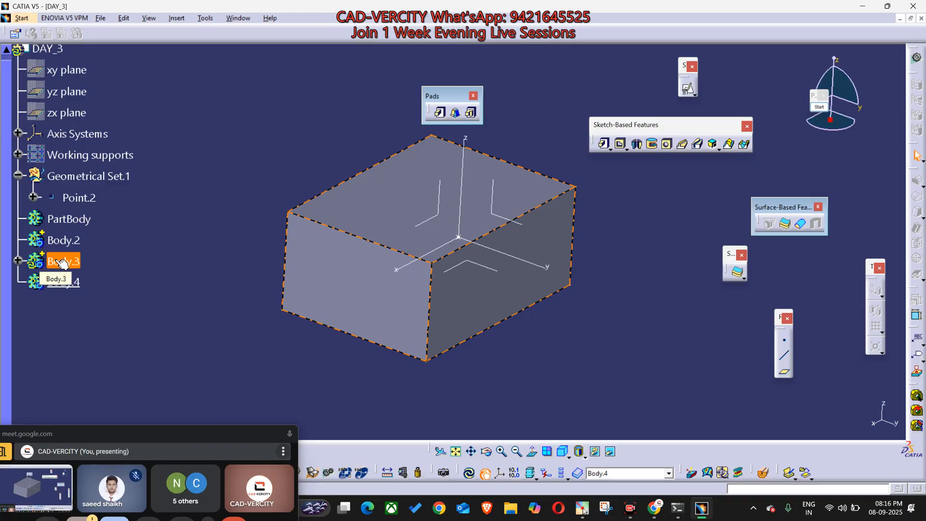
right_click(57, 261)
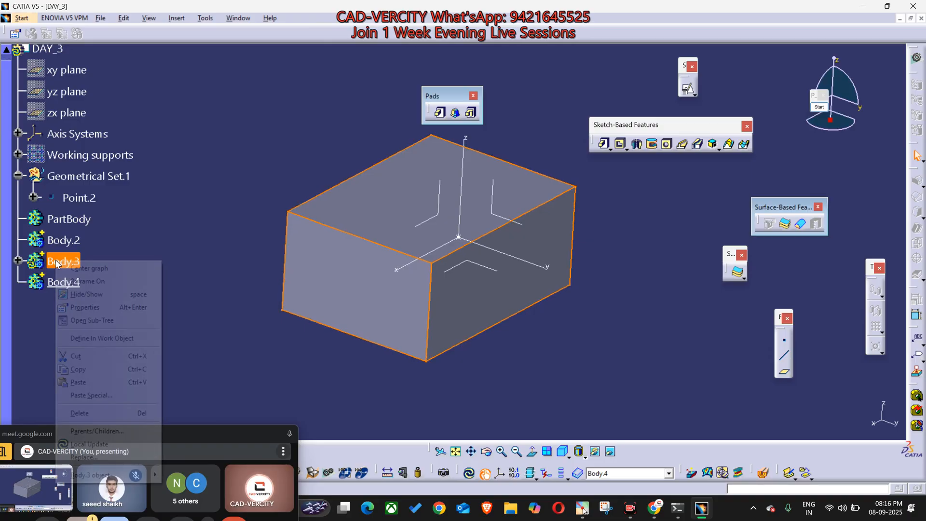
left_click(88, 293)
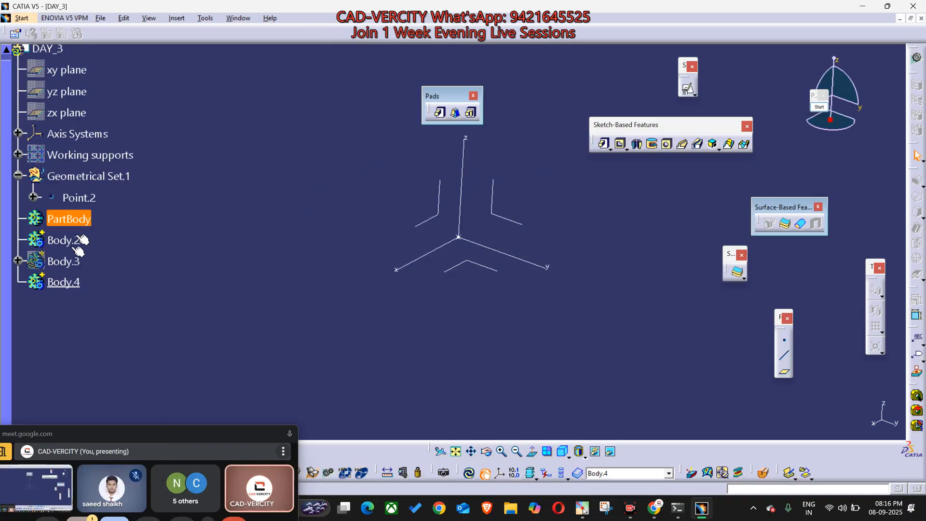
right_click(61, 264)
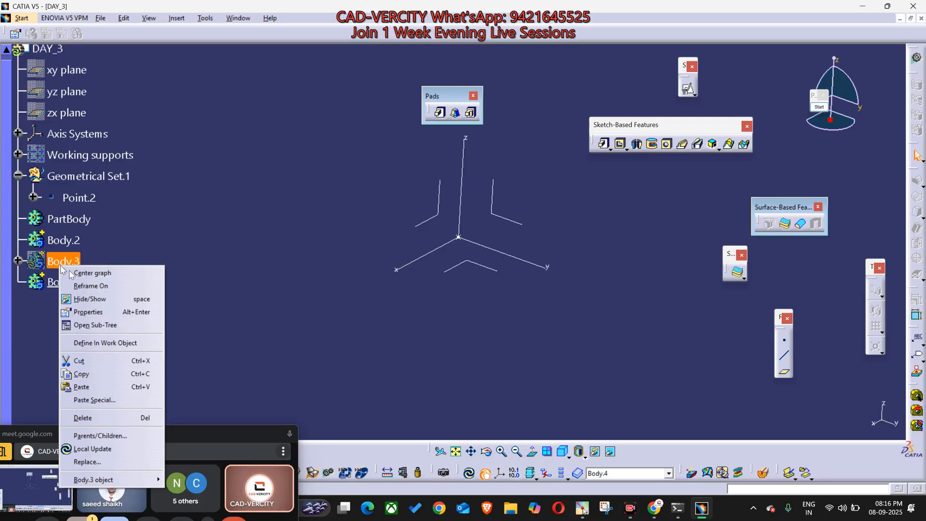
left_click(91, 299)
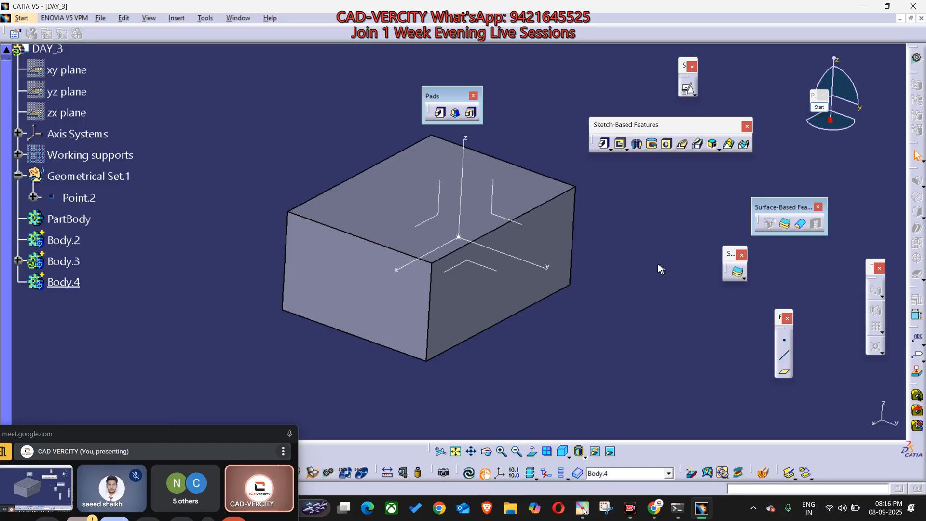
middle_click_drag(631, 268, 645, 271)
right_click(922, 104)
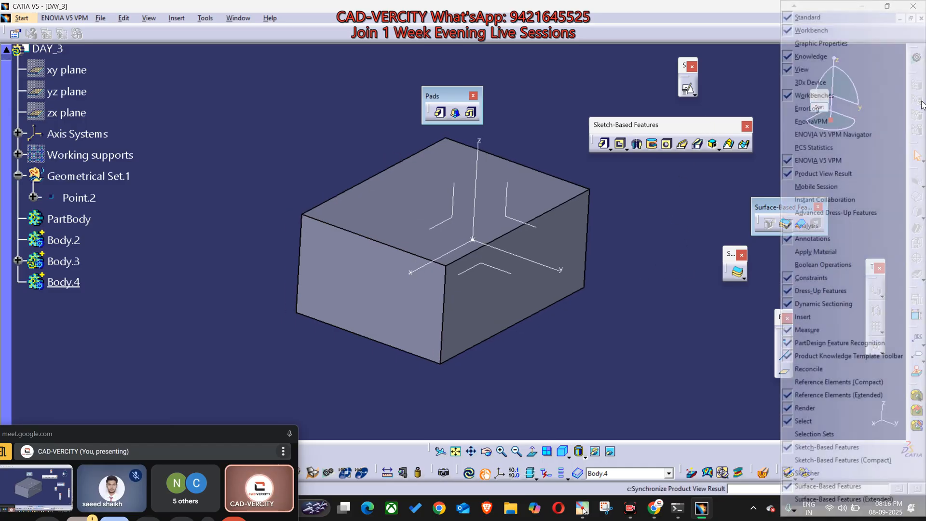
left_click(669, 282)
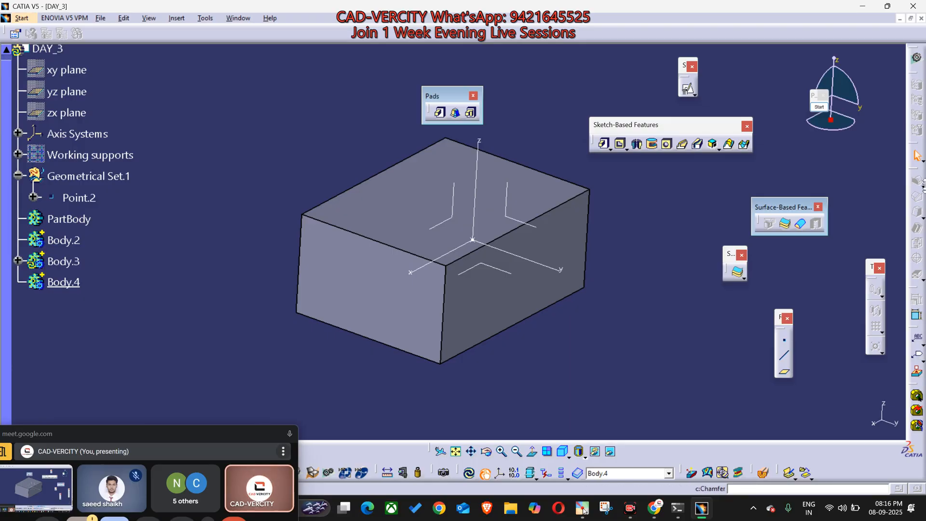
Step: Open the Customize dialog and list the commands of the All Commands category
right_click(917, 131)
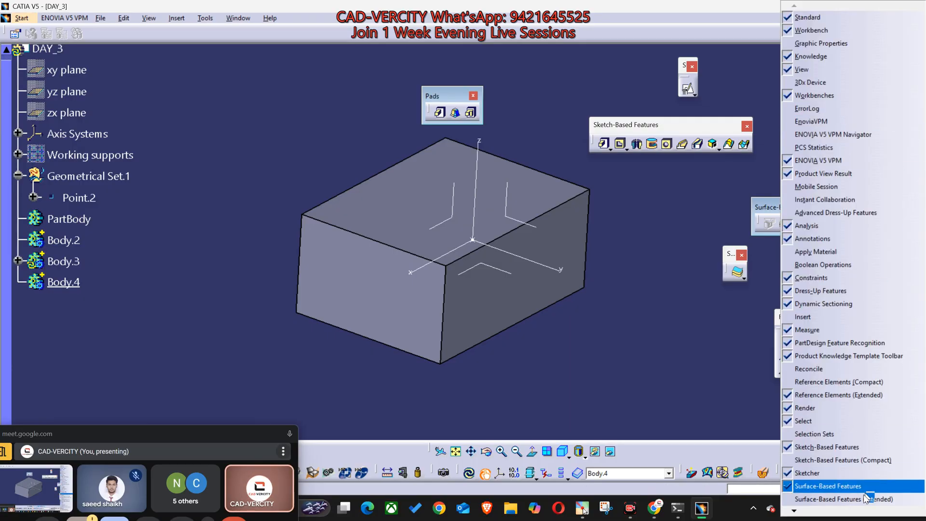
left_click(795, 512)
mouse_move(796, 515)
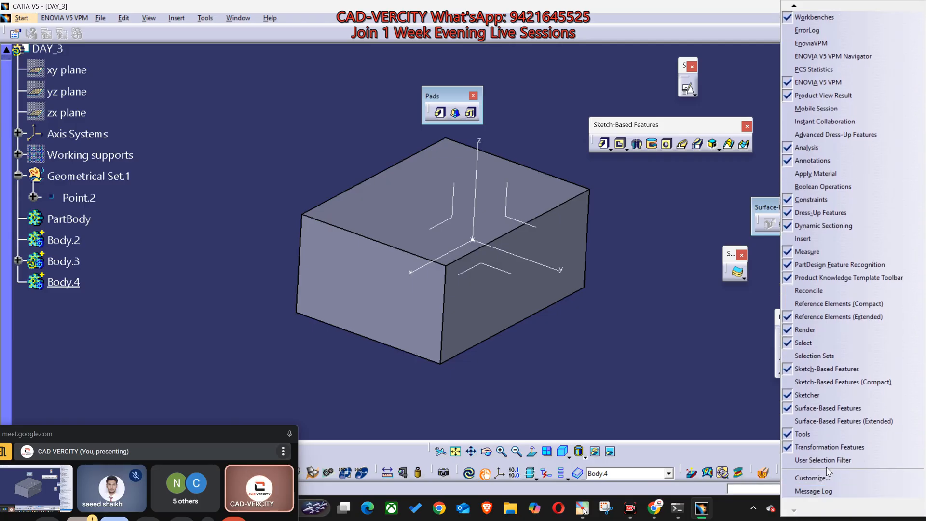
left_click(814, 479)
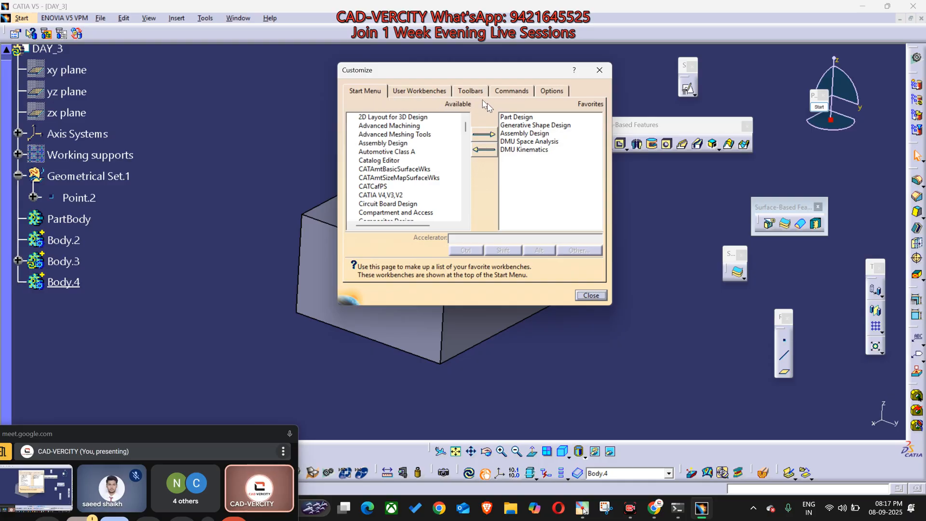
left_click(511, 91)
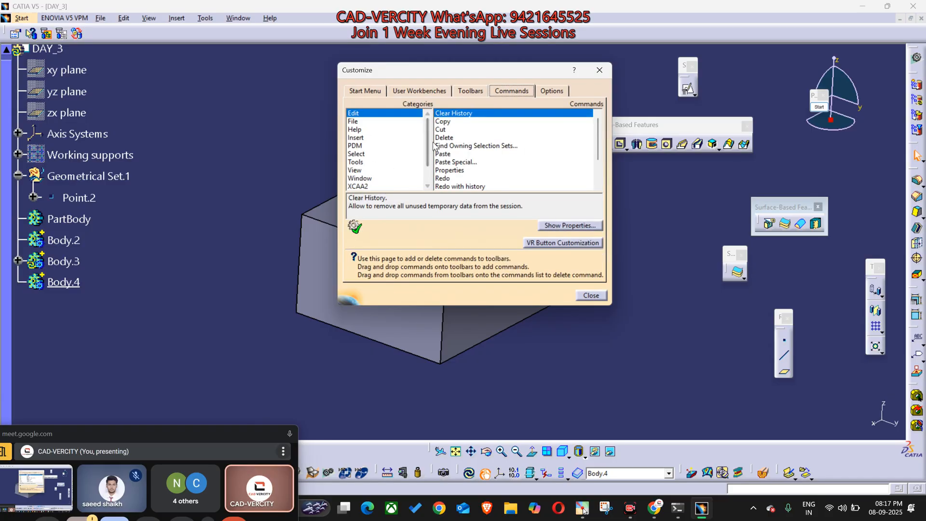
left_click_drag(427, 137, 427, 157)
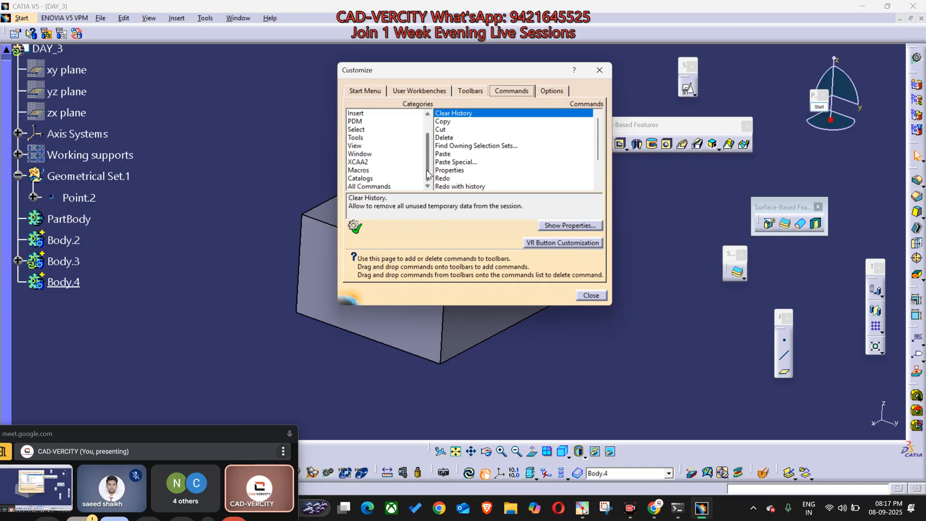
left_click(377, 187)
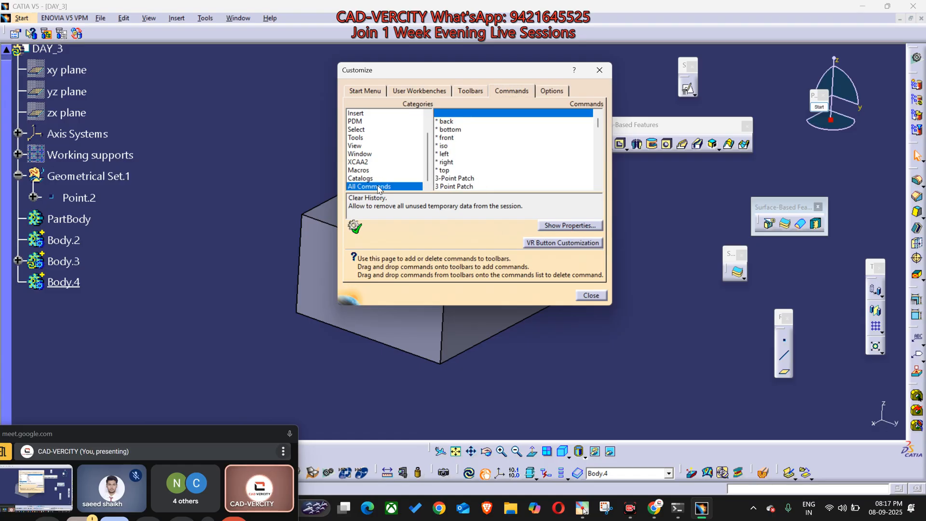
Step: Find the Hide/Show command, examine the accelerator in its command properties, and close the customization
left_click(529, 146)
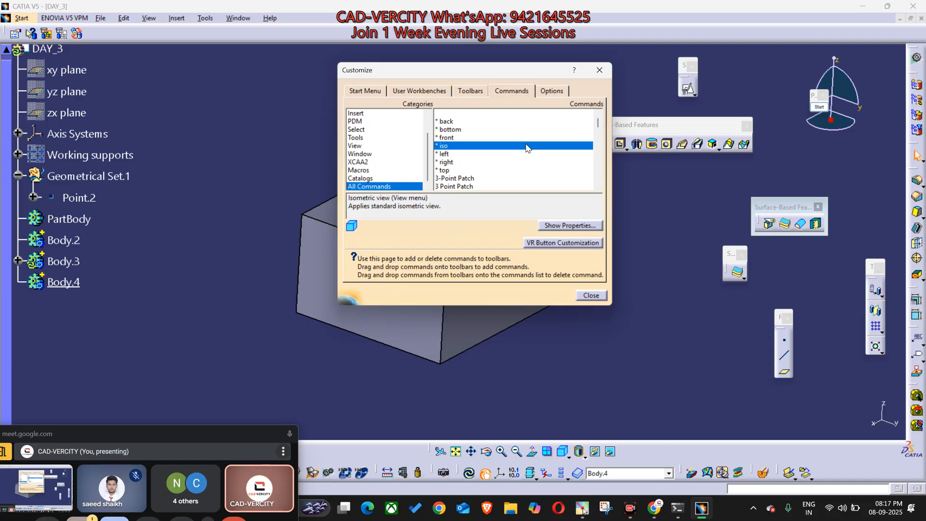
key("h")
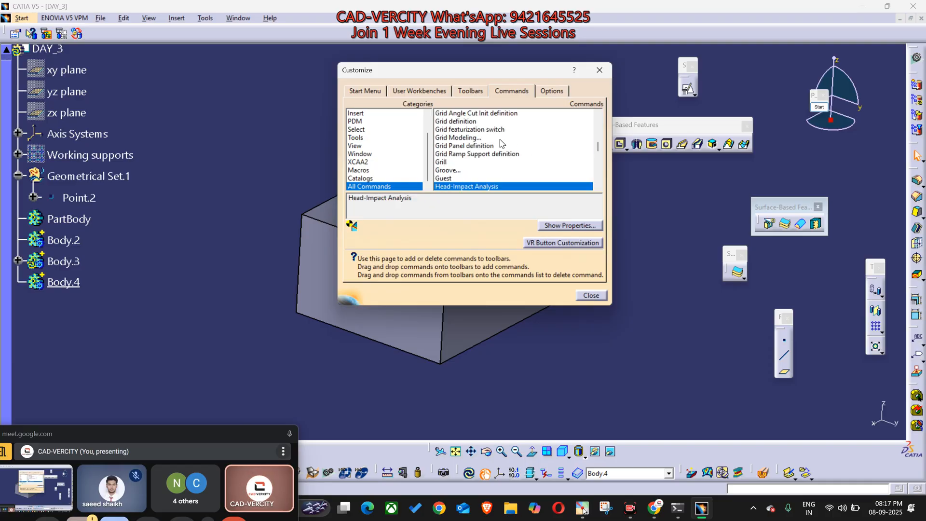
scroll(499, 147, "down", 1)
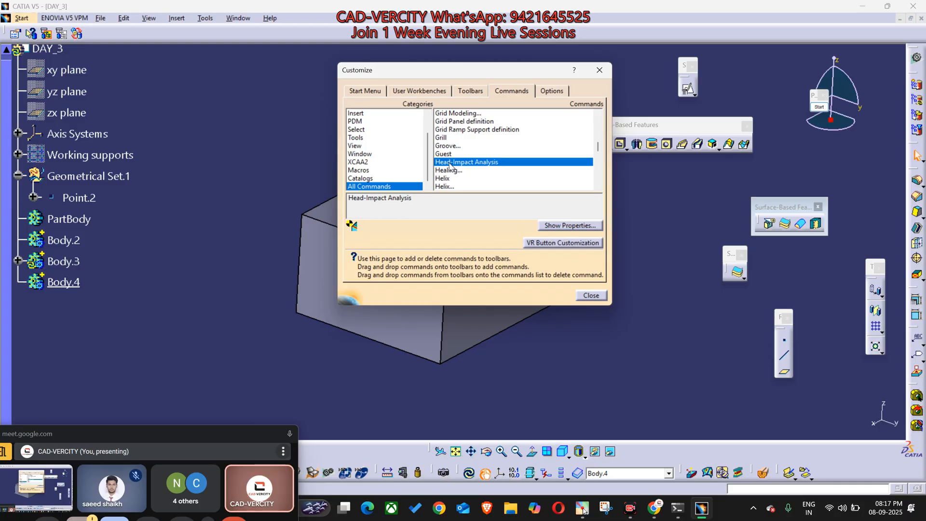
scroll(450, 165, "down", 2)
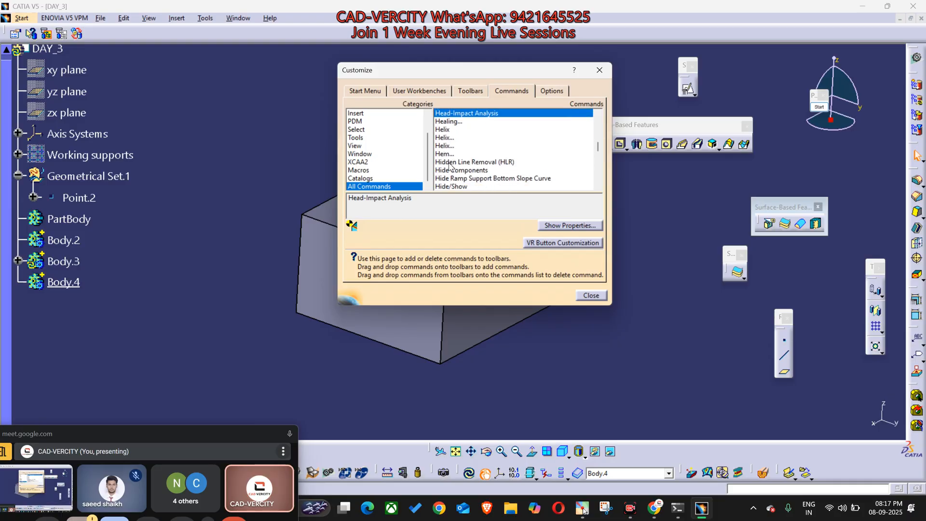
scroll(450, 166, "down", 1)
left_click(450, 163)
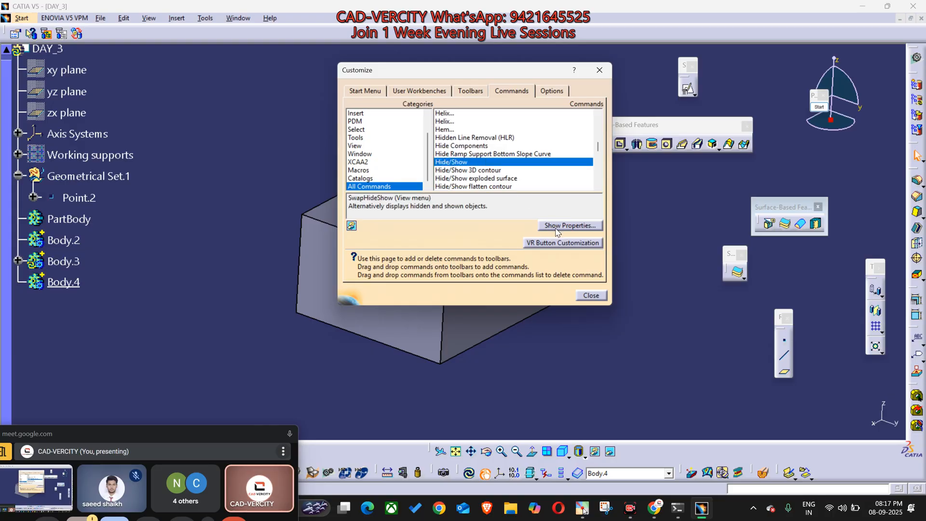
left_click(558, 225)
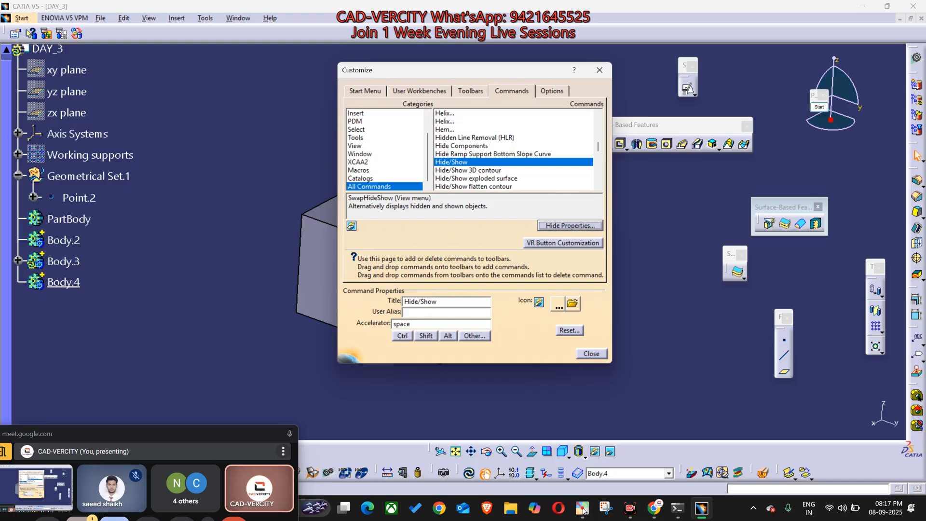
double_click(402, 323)
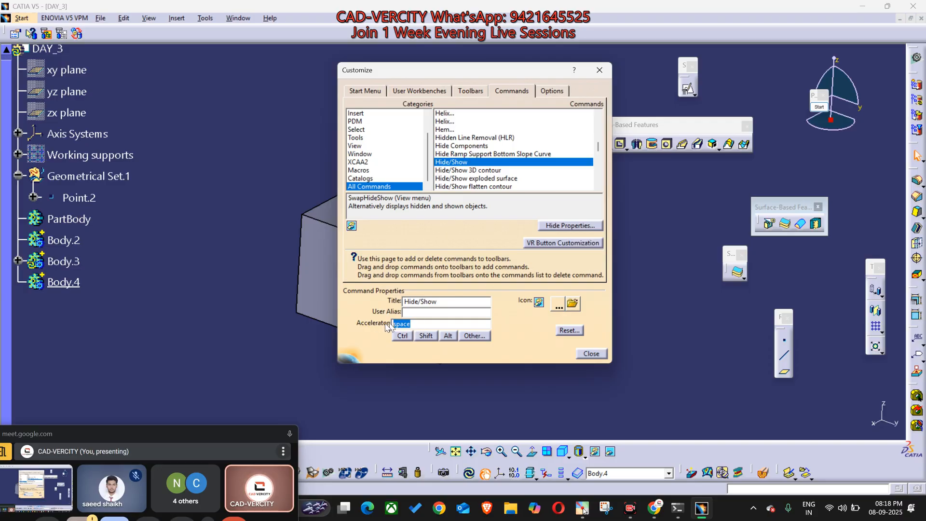
left_click(597, 357)
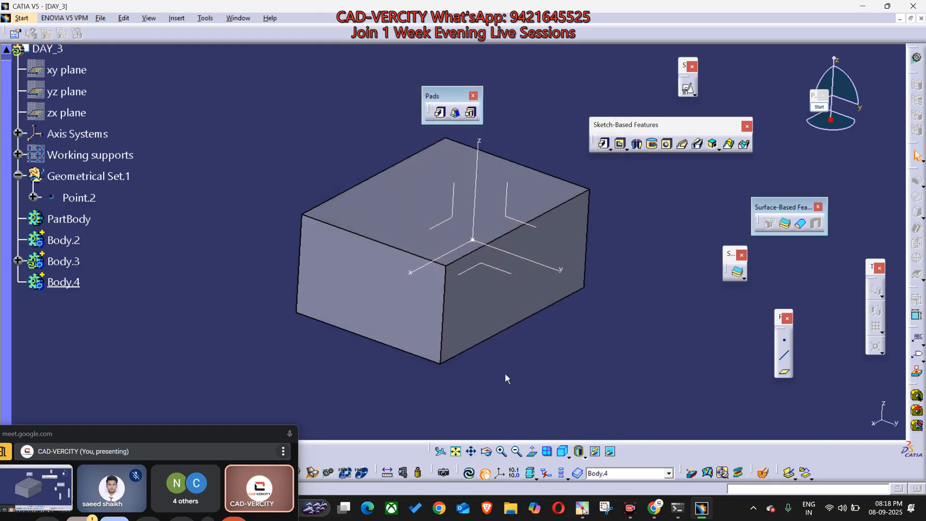
Step: Toggle Body.3's visibility off and back on using the Hide/Show accelerator
left_click(60, 261)
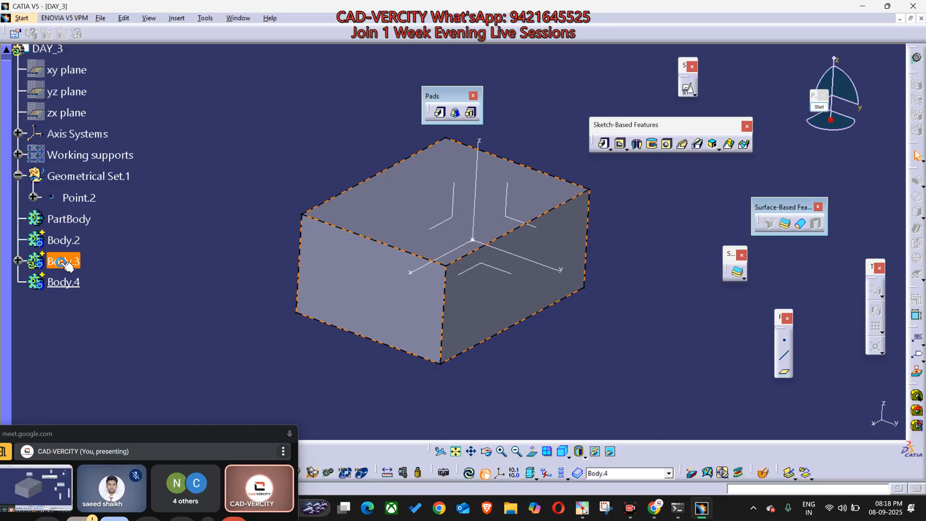
key("space")
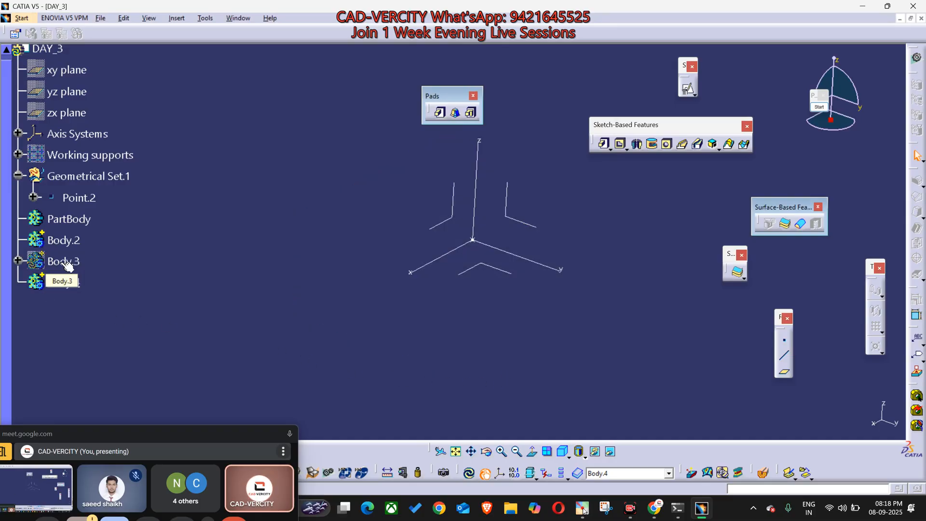
left_click(64, 263)
key("space")
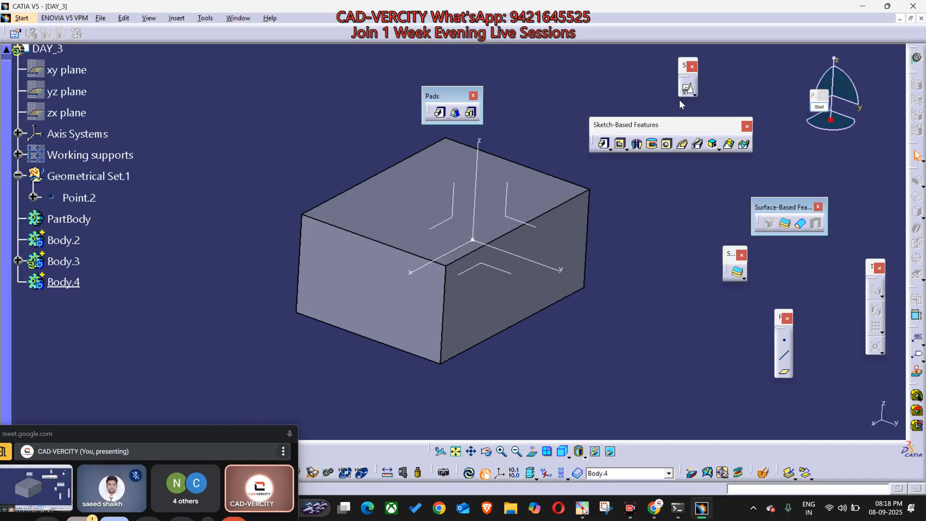
Step: Return to the command customization and display the All Commands category again
right_click(913, 122)
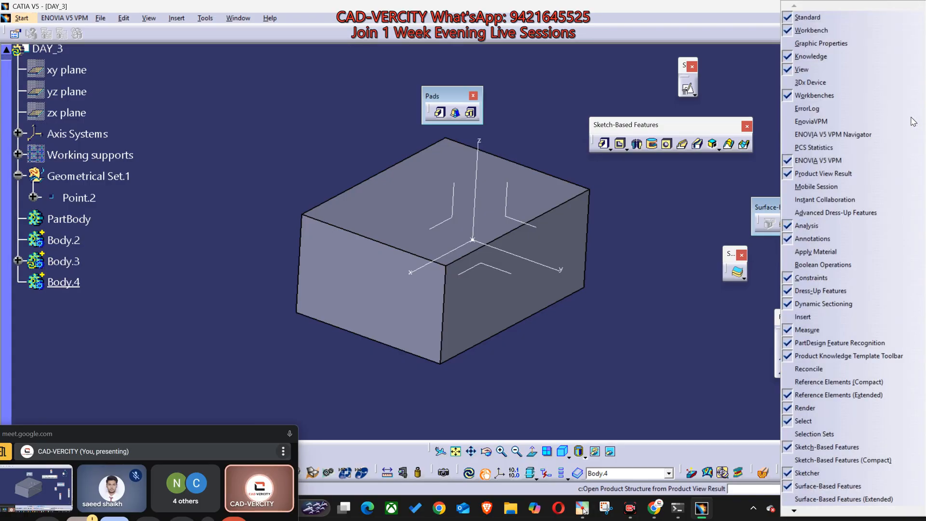
mouse_move(804, 515)
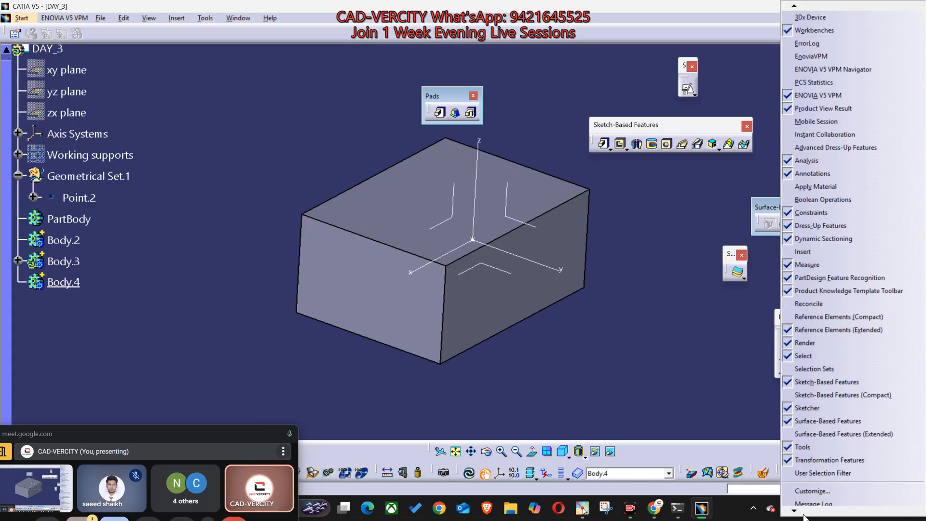
left_click(813, 478)
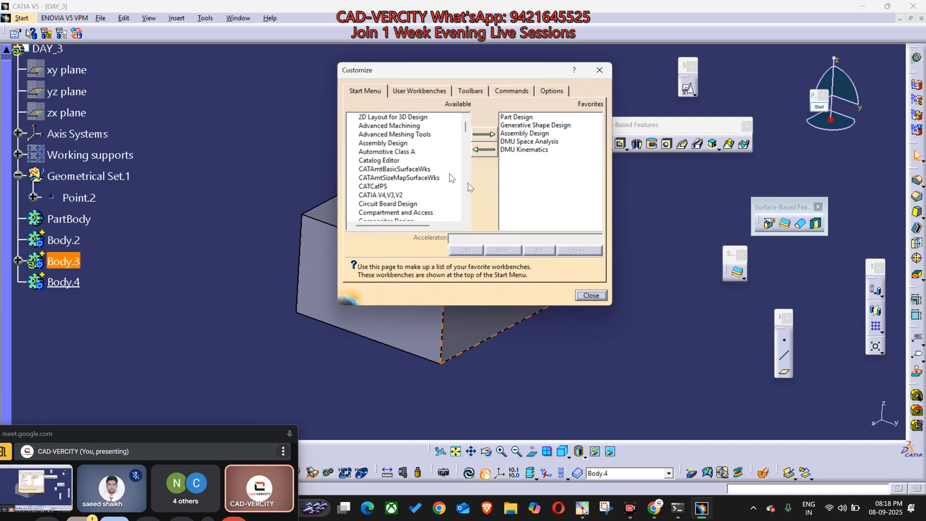
left_click(525, 91)
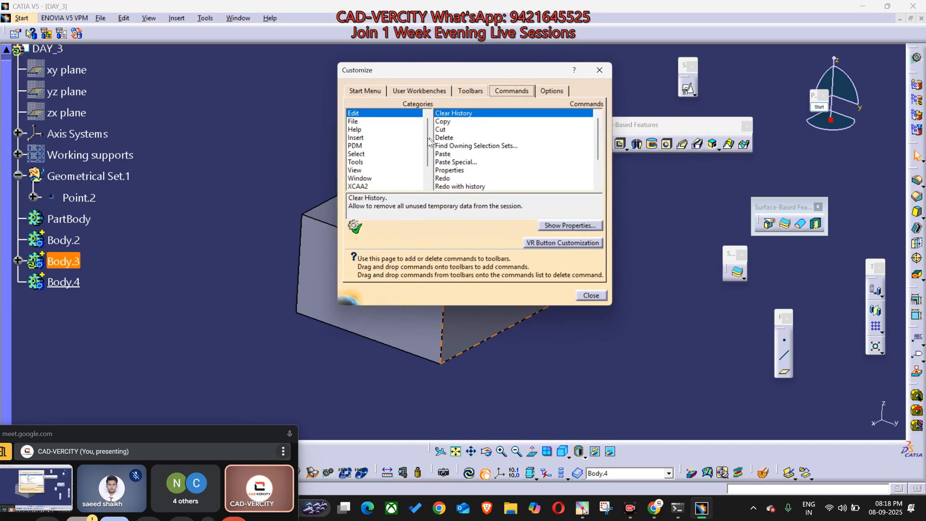
scroll(427, 157, "down", 1)
left_click(399, 186)
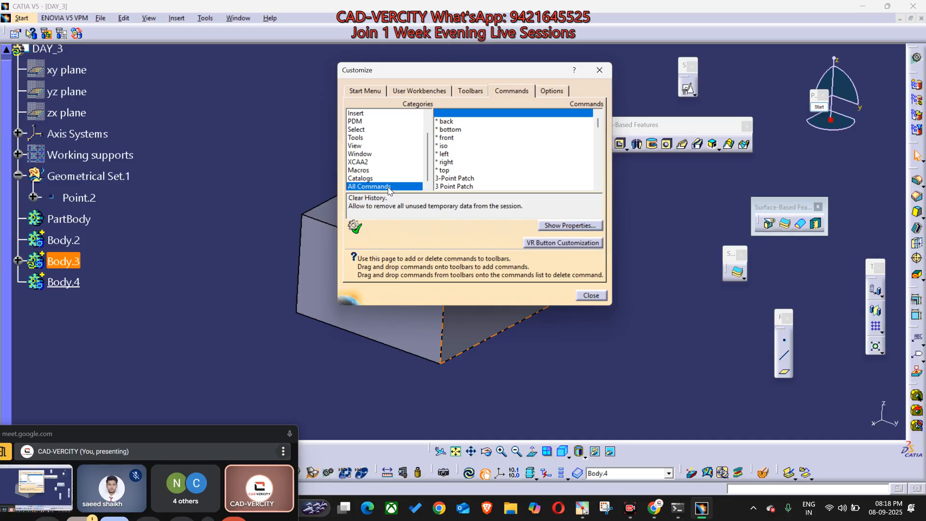
Step: Find the Positioned Sketch command and examine the accelerator in its command properties
left_click(510, 163)
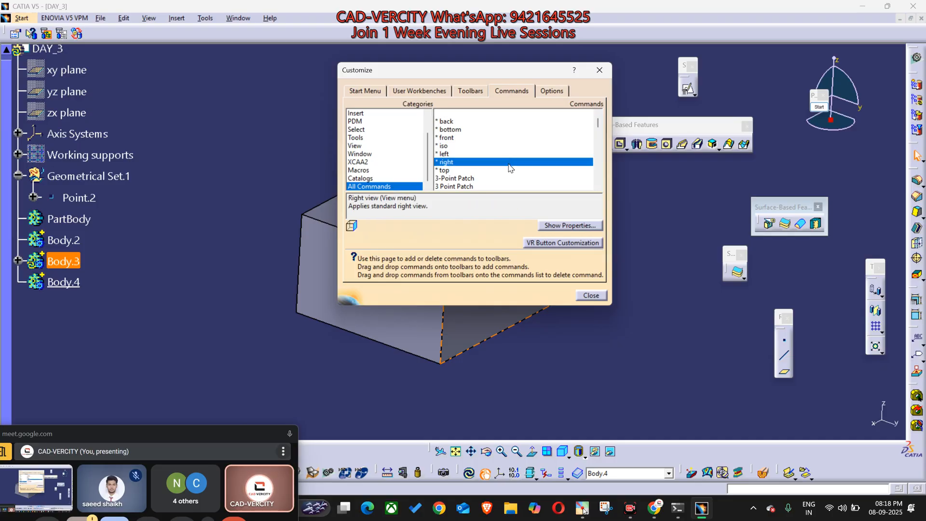
key("p")
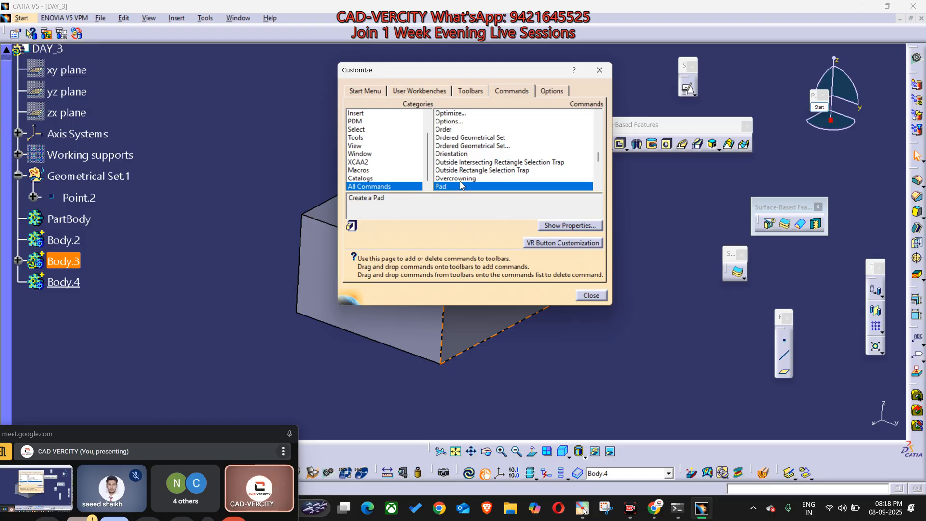
scroll(461, 184, "down", 1)
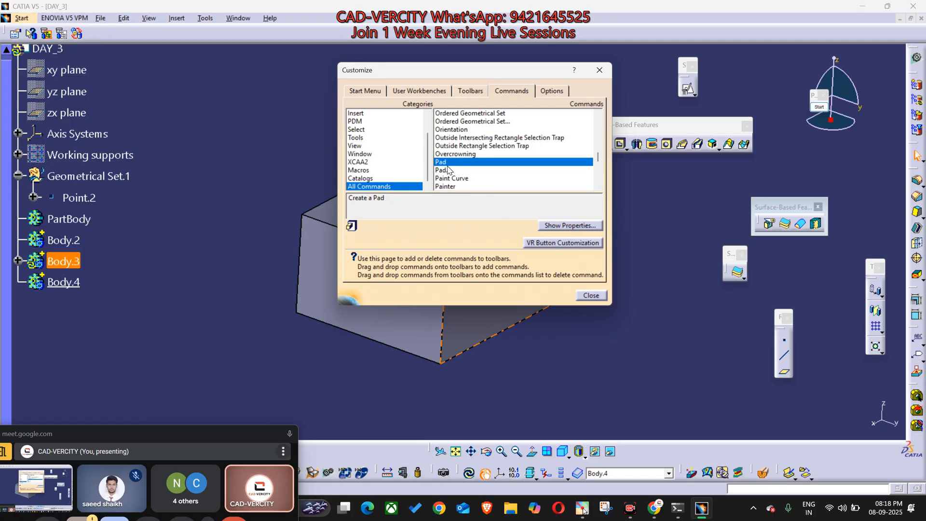
scroll(449, 170, "down", 1)
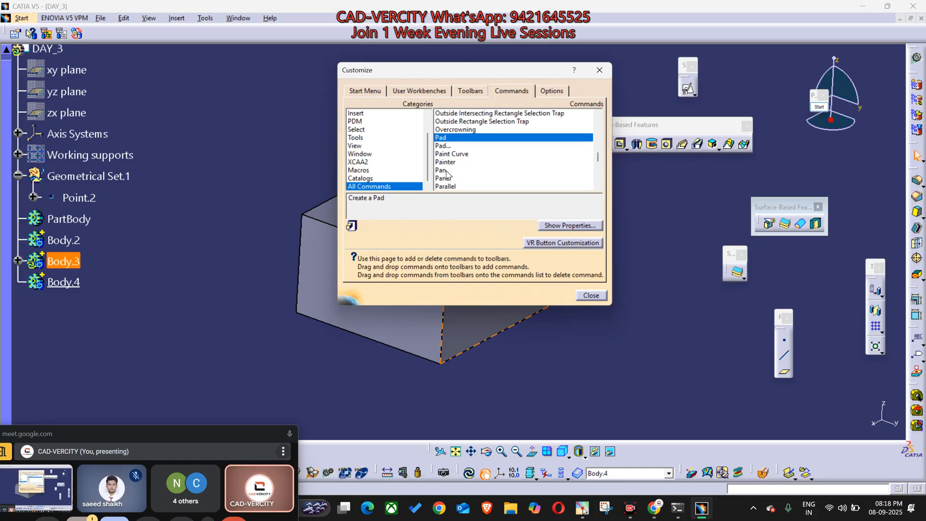
scroll(446, 174, "down", 3)
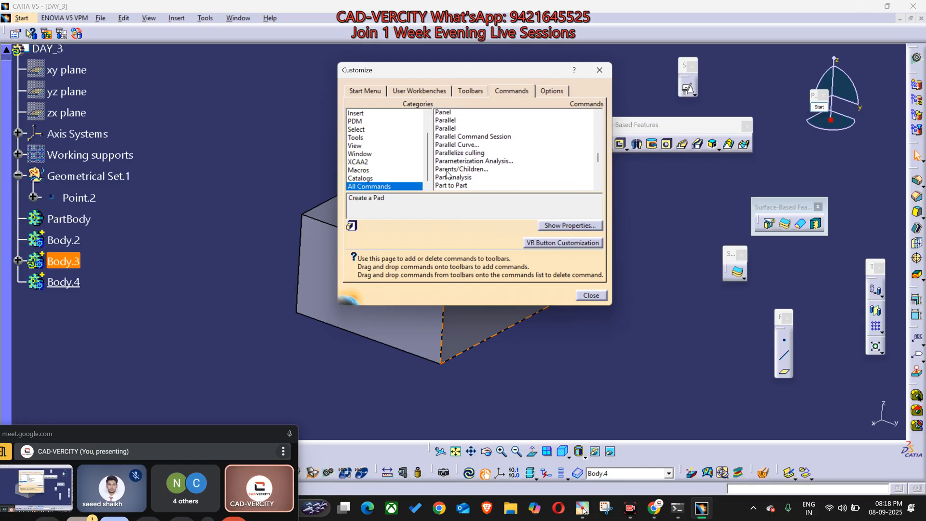
scroll(447, 174, "down", 4)
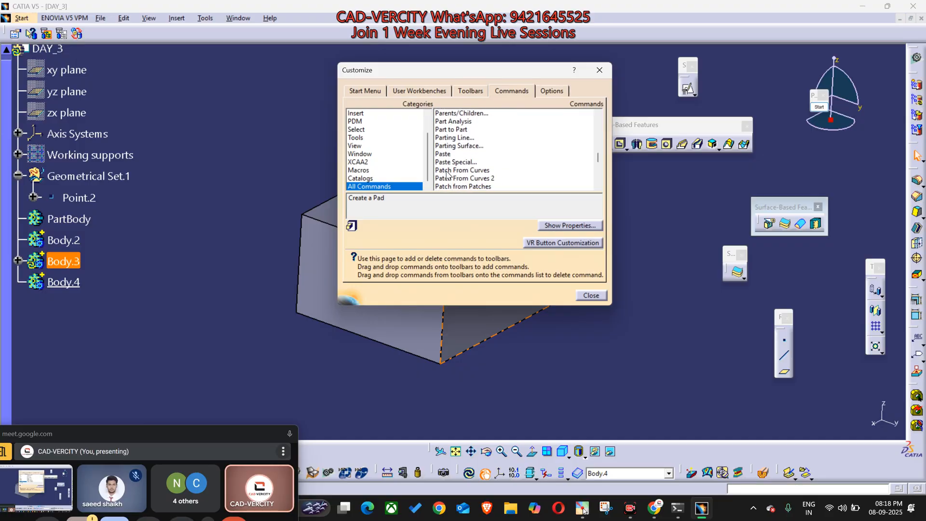
scroll(447, 175, "down", 1)
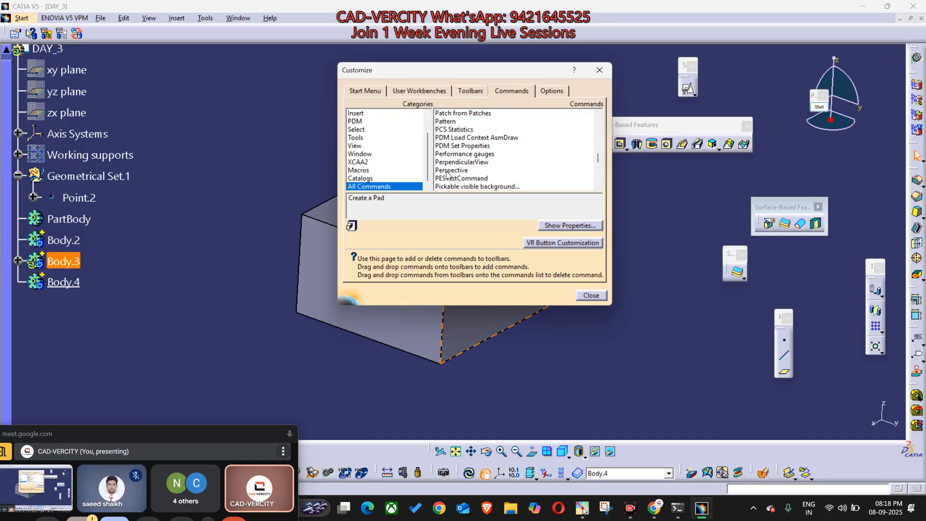
scroll(447, 174, "down", 7)
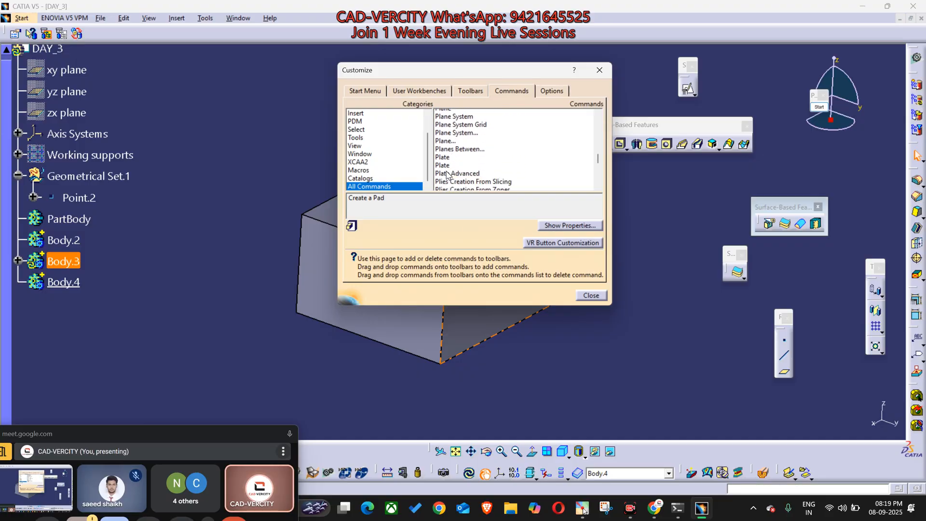
scroll(448, 174, "down", 5)
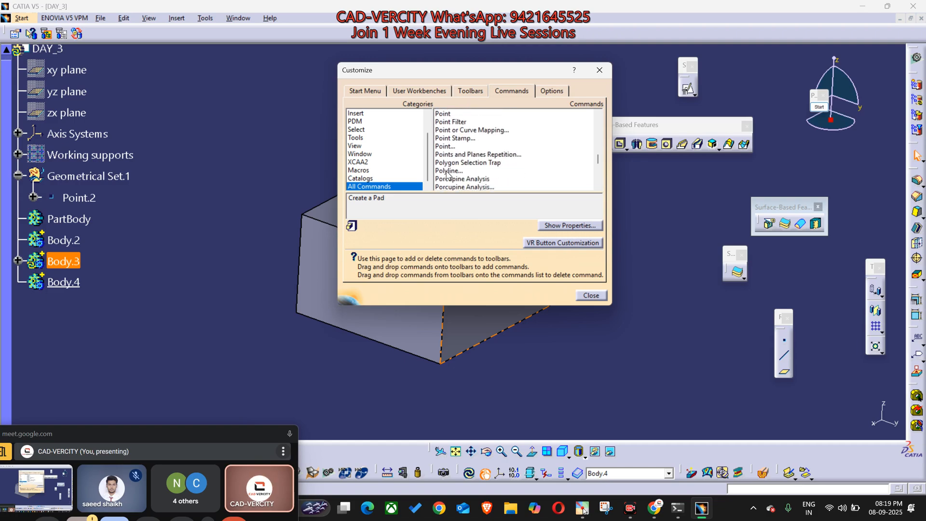
scroll(447, 175, "down", 1)
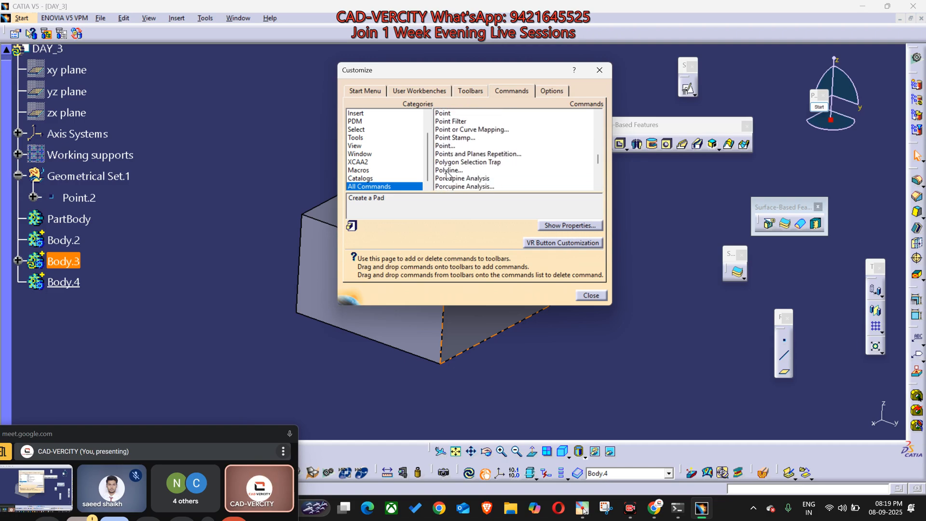
scroll(447, 174, "down", 1)
scroll(448, 174, "down", 2)
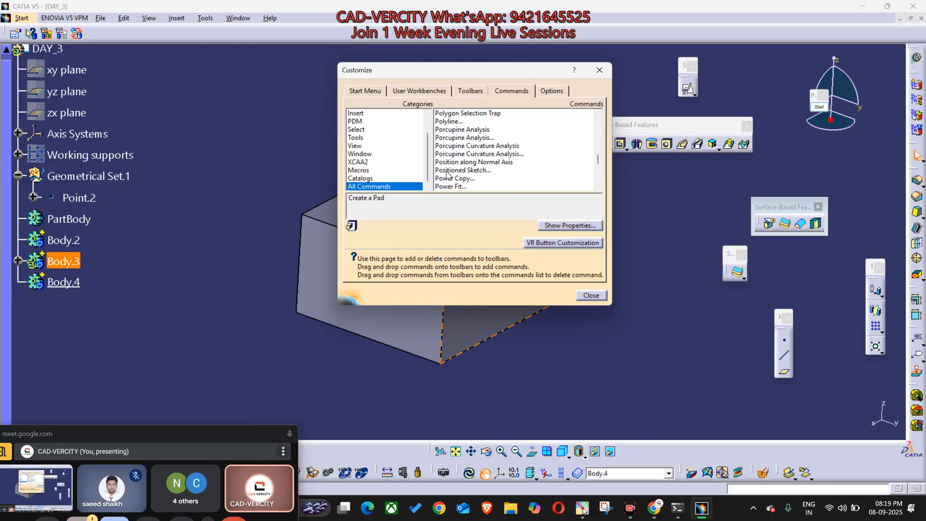
left_click(467, 147)
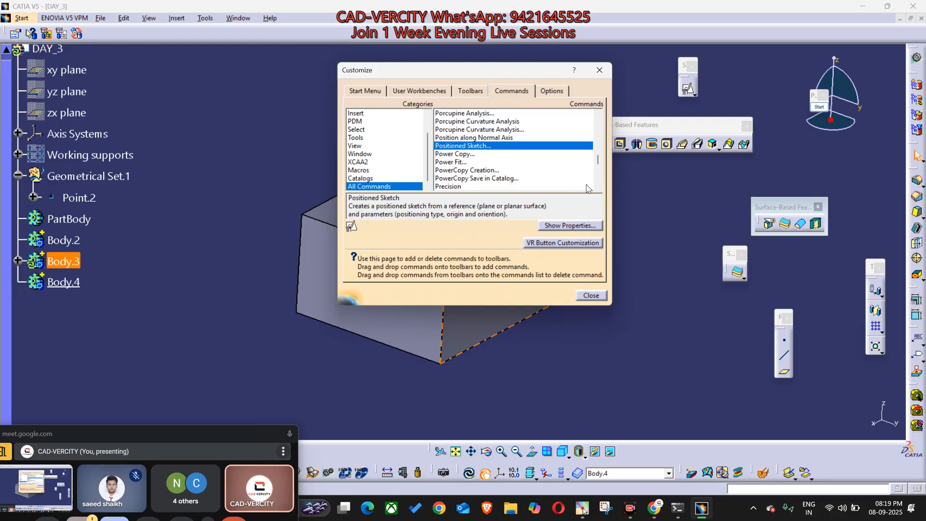
left_click(556, 226)
left_click(420, 324)
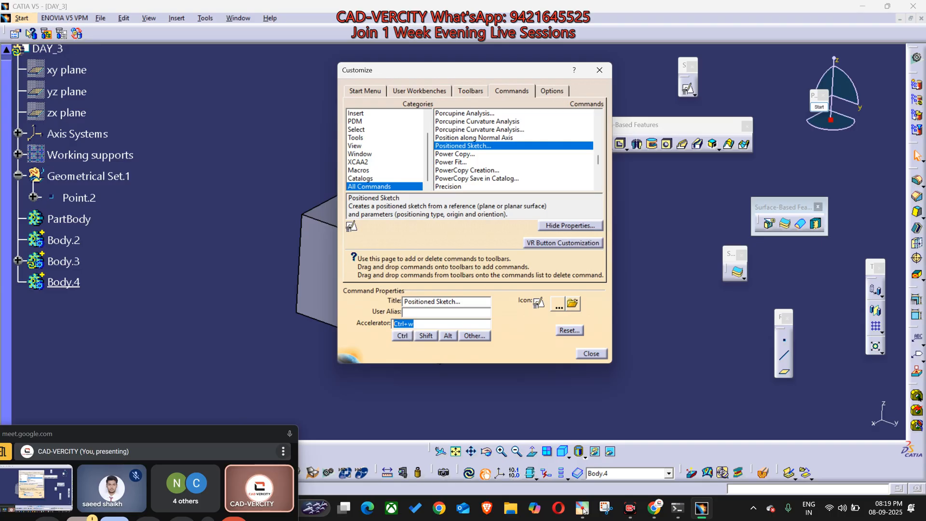
Step: Replace the Positioned Sketch command's accelerator, entering Ctrl as the modifier, and close the customization
key("BackSpace")
left_click(401, 336)
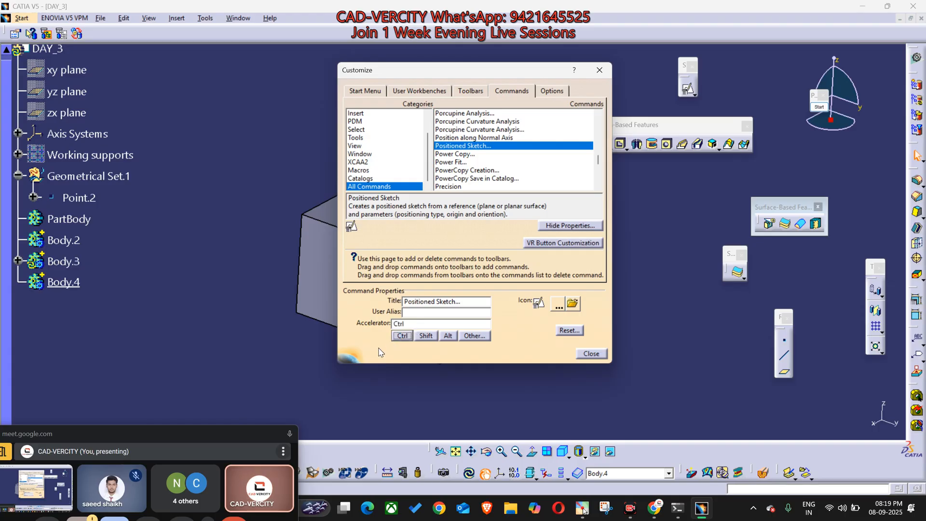
left_click(442, 324)
left_click(593, 354)
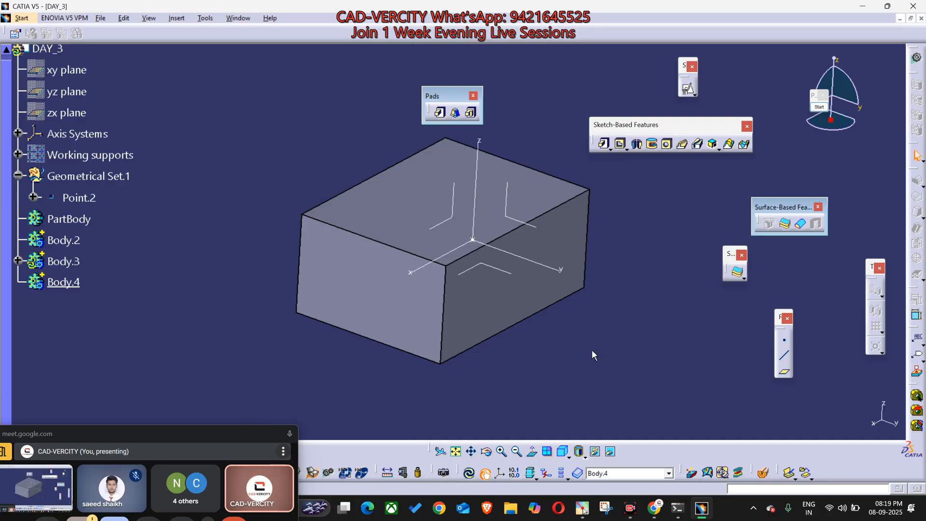
key("s")
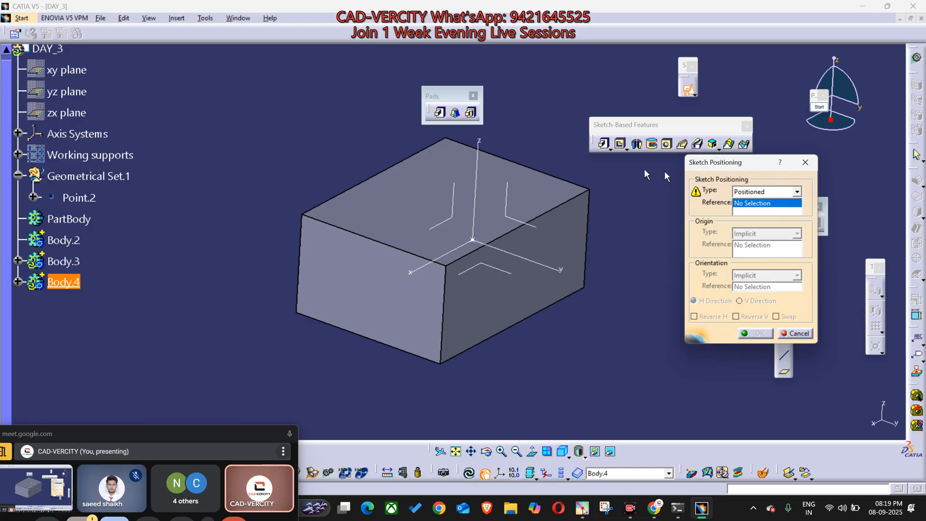
left_click(461, 201)
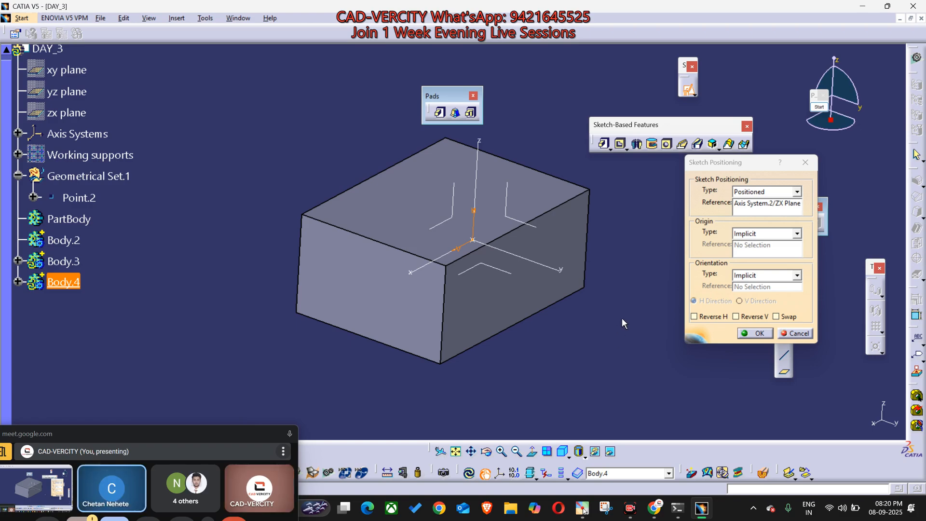
mouse_move(620, 324)
middle_mouse_down()
mouse_move(603, 359)
mouse_move(622, 389)
mouse_move(624, 367)
middle_mouse_up()
left_click(799, 335)
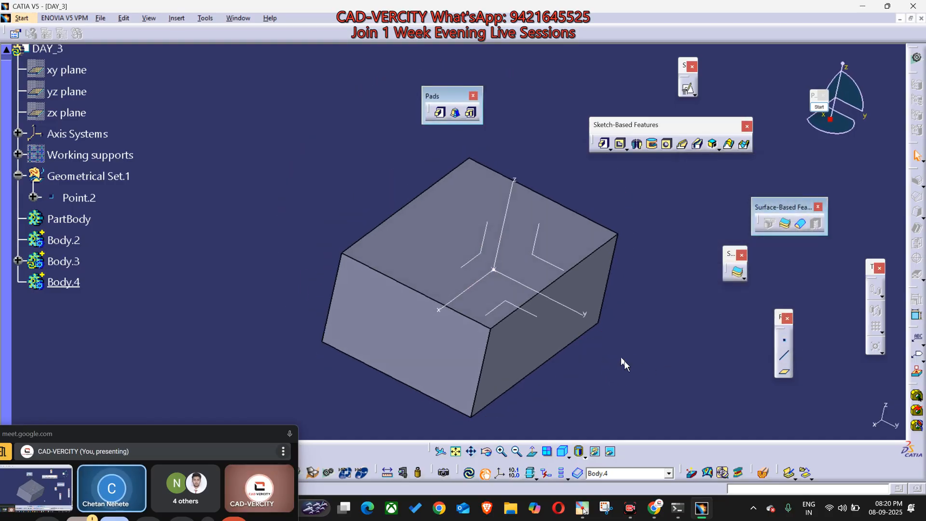
Step: Create a positioned sketch on Axis System.2's ZX plane with Swap and Reverse H enabled
key("s")
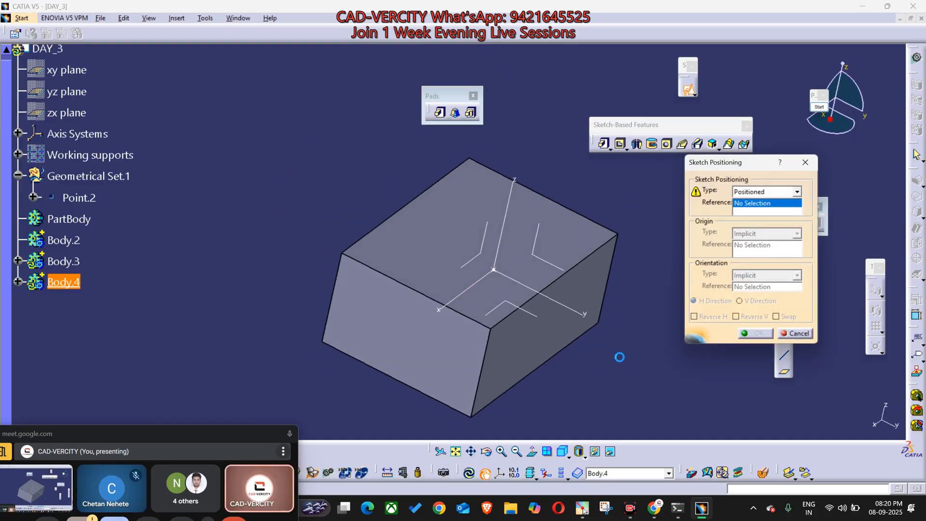
middle_click_drag(587, 382, 609, 298)
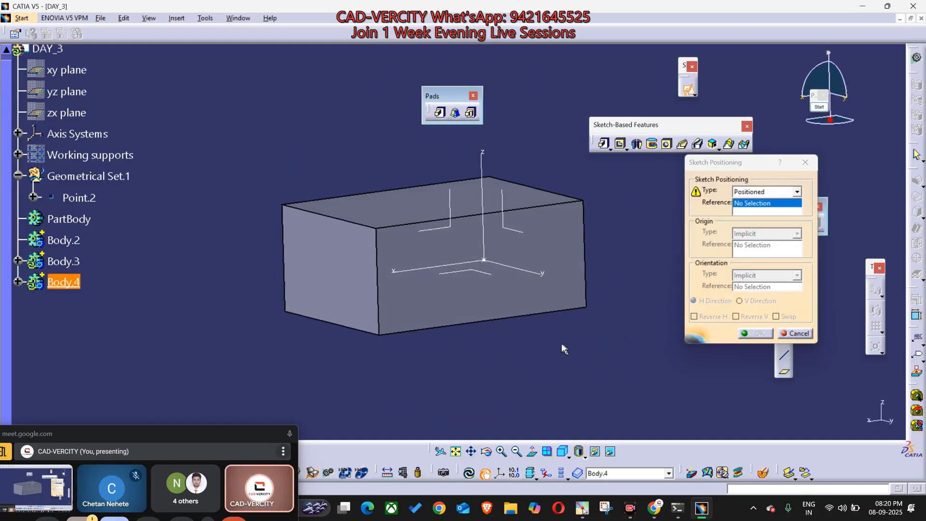
left_click(432, 228)
middle_click_drag(584, 285, 421, 217)
middle_click_drag(496, 351, 489, 363)
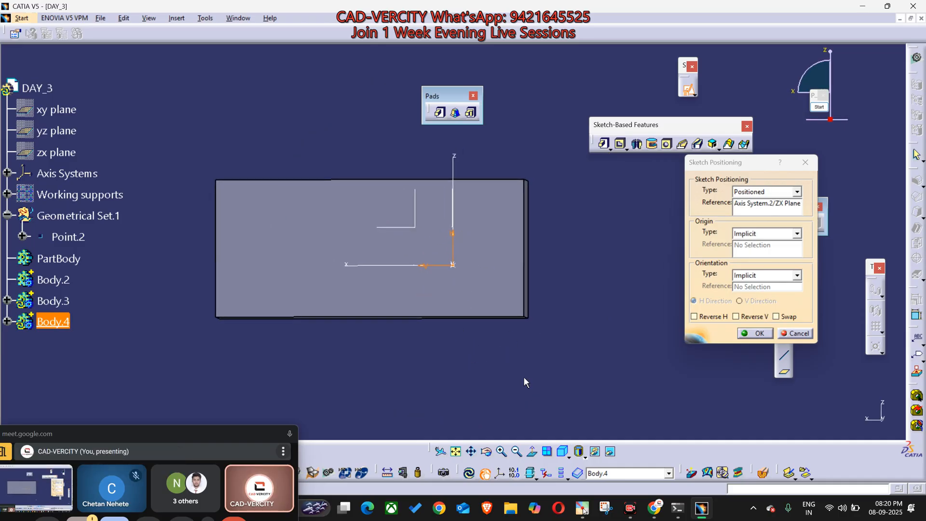
middle_click_drag(562, 322, 589, 336)
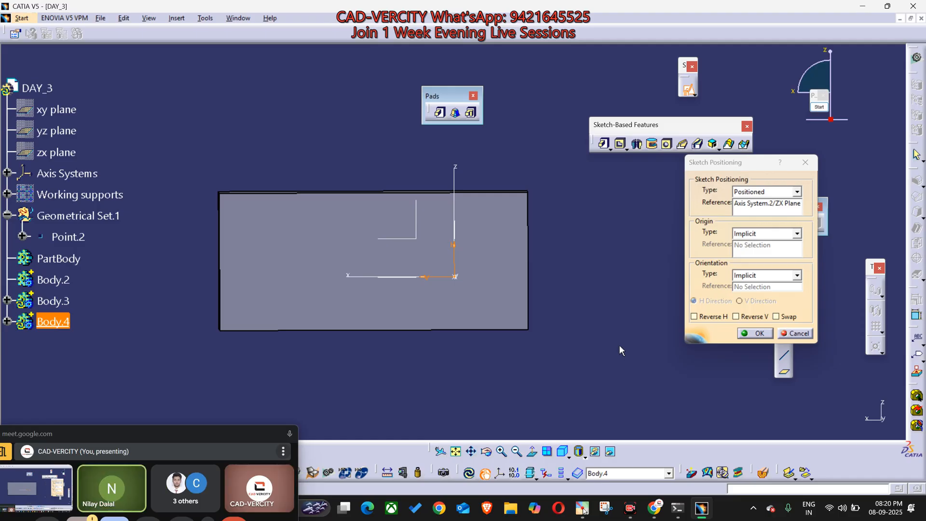
left_click(786, 317)
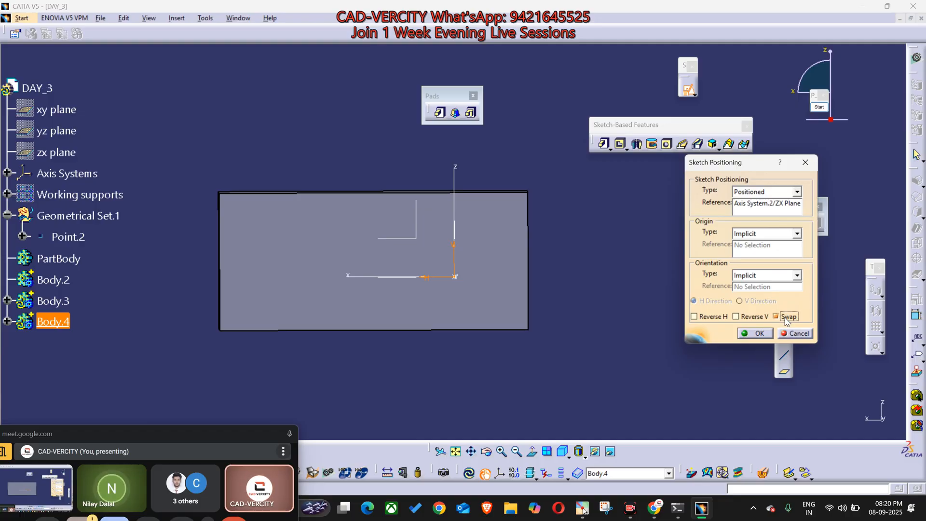
left_click(704, 317)
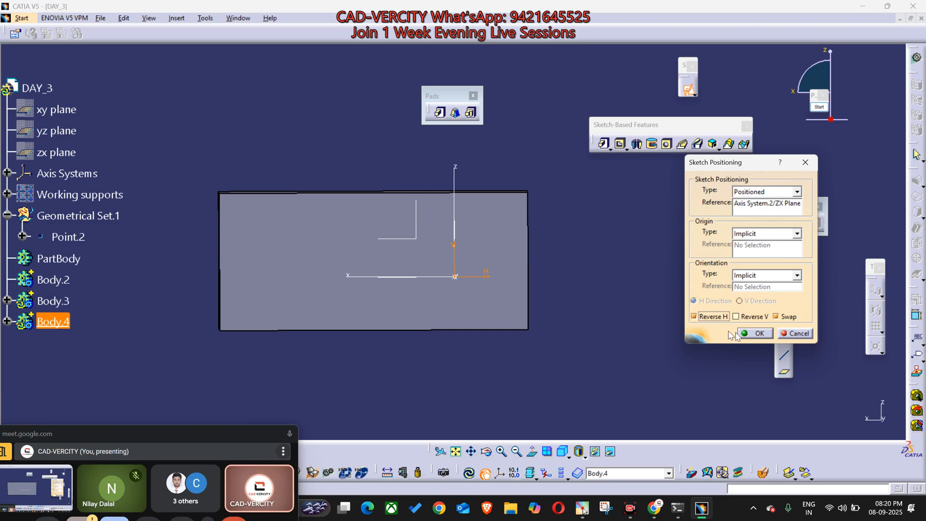
left_click(753, 334)
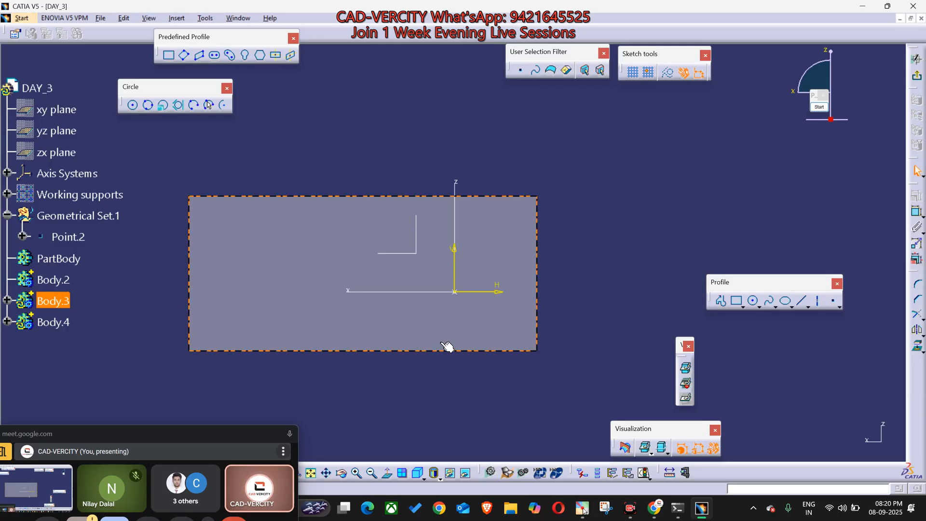
Step: Align the view normal to the sketch plane and dim the background solid with the Low Light display
middle_click_drag(399, 234, 467, 335)
middle_click_drag(348, 297, 431, 181)
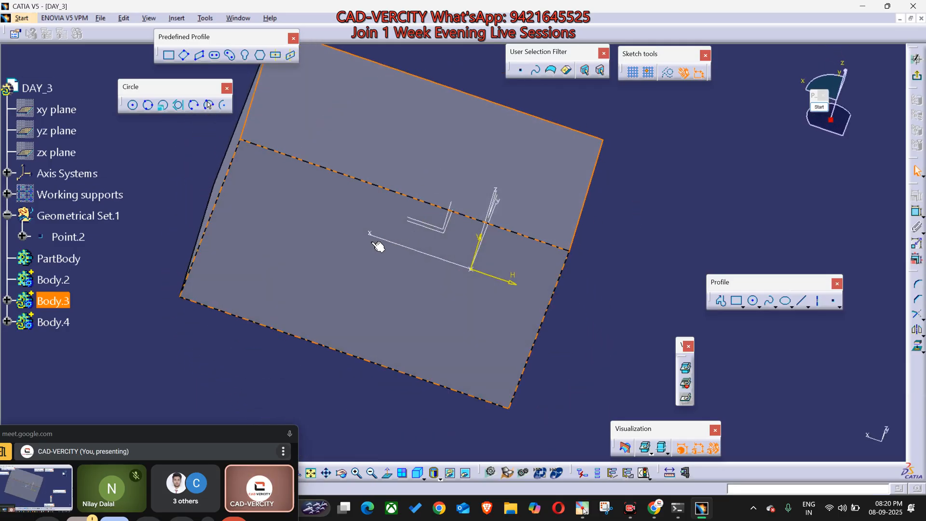
middle_click_drag(369, 125, 501, 205)
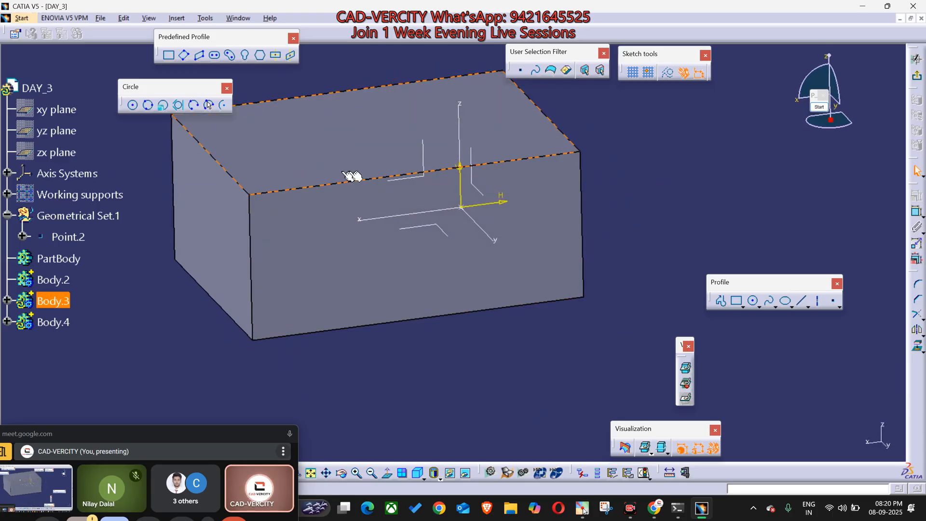
middle_click_drag(348, 178, 477, 410)
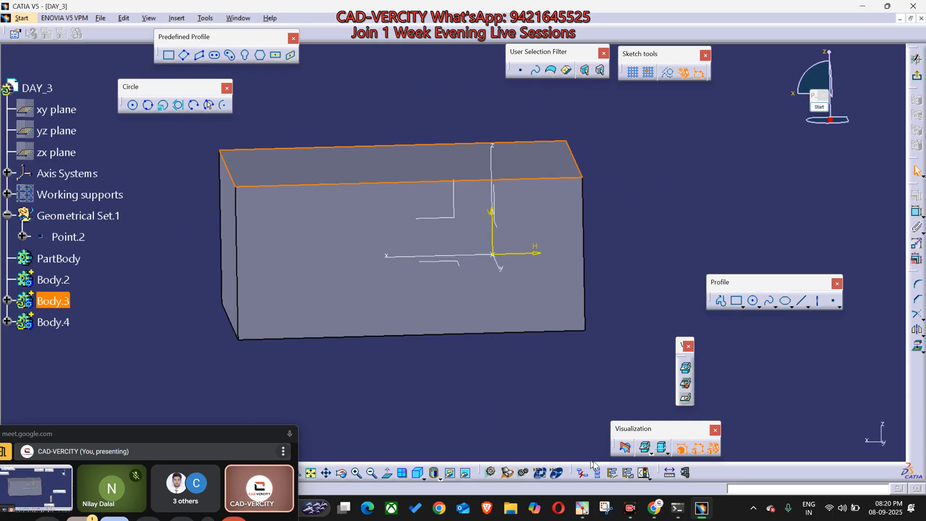
left_click(388, 476)
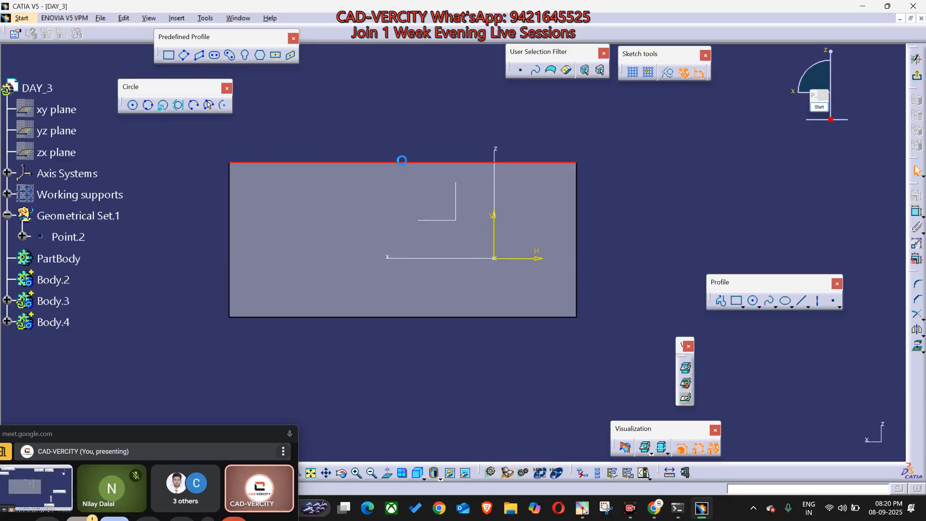
left_click(402, 160)
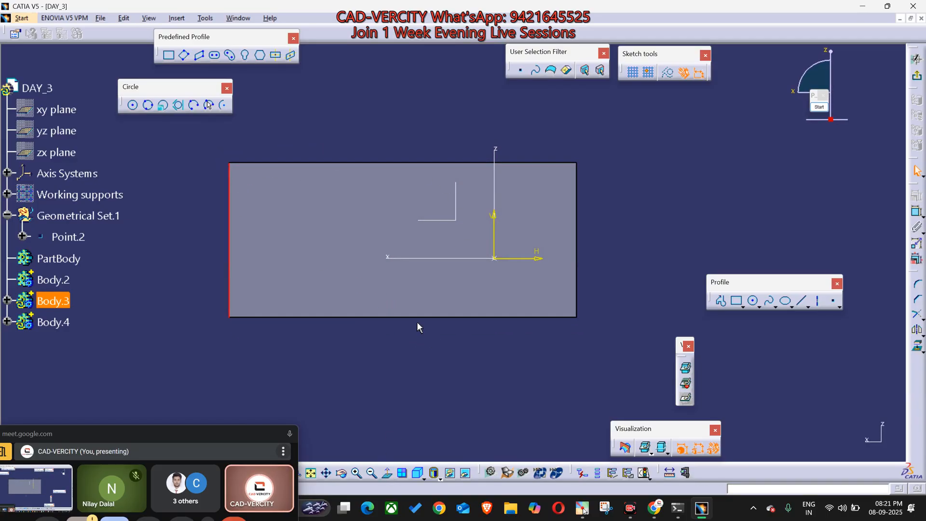
left_click(447, 362)
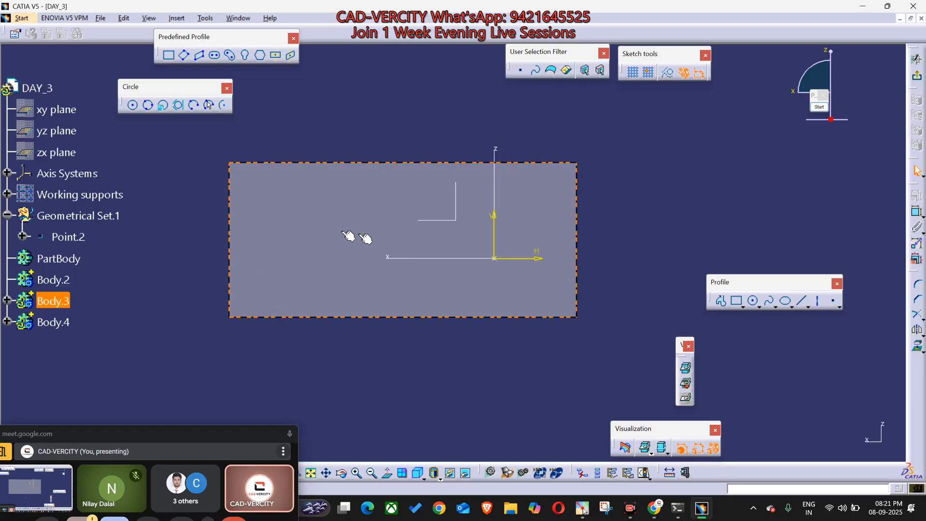
left_click(685, 385)
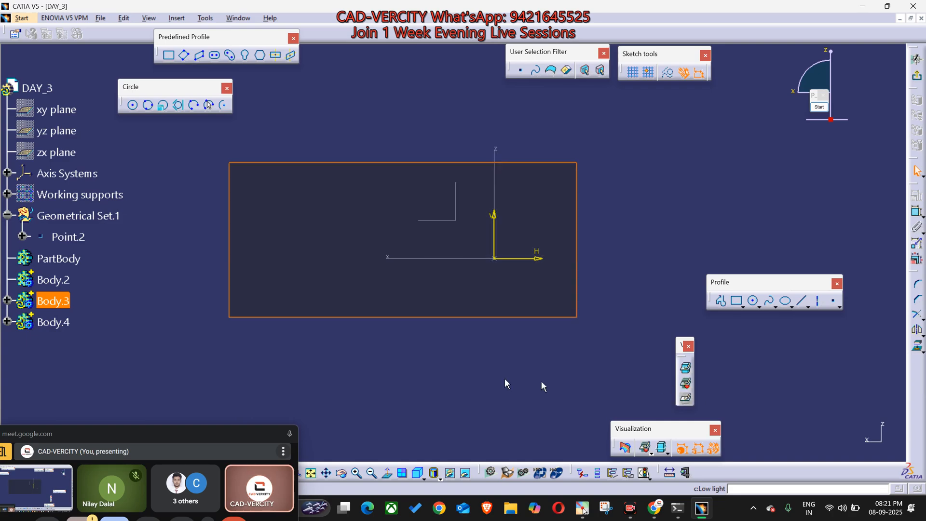
Step: Sketch a rectangle overlapping the block's negative-H portion, delete its vertical side nearest the origin to leave the profile open, and exit the sketch
mouse_move(456, 259)
middle_mouse_down()
mouse_move(583, 368)
mouse_move(489, 320)
mouse_move(347, 217)
middle_mouse_up()
middle_click_drag(410, 275, 435, 285)
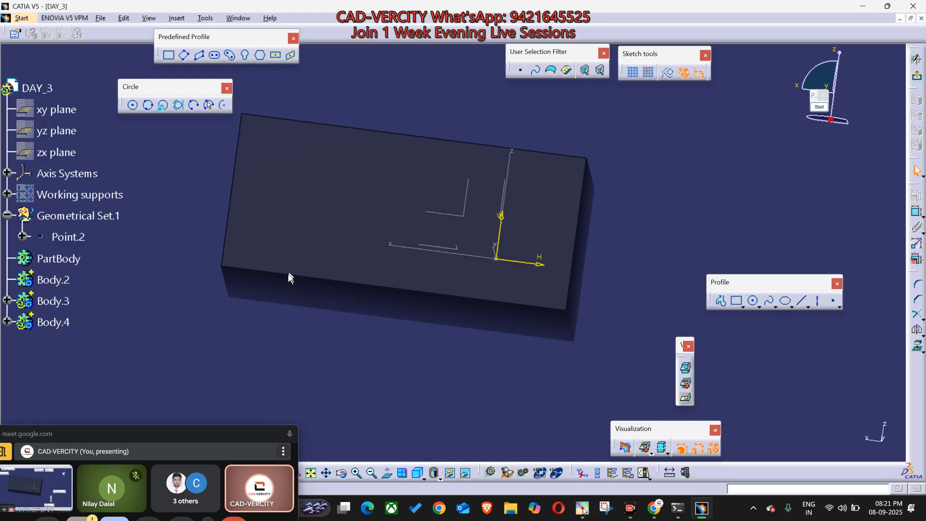
mouse_move(243, 306)
middle_mouse_down()
mouse_move(422, 331)
mouse_move(456, 361)
middle_mouse_up()
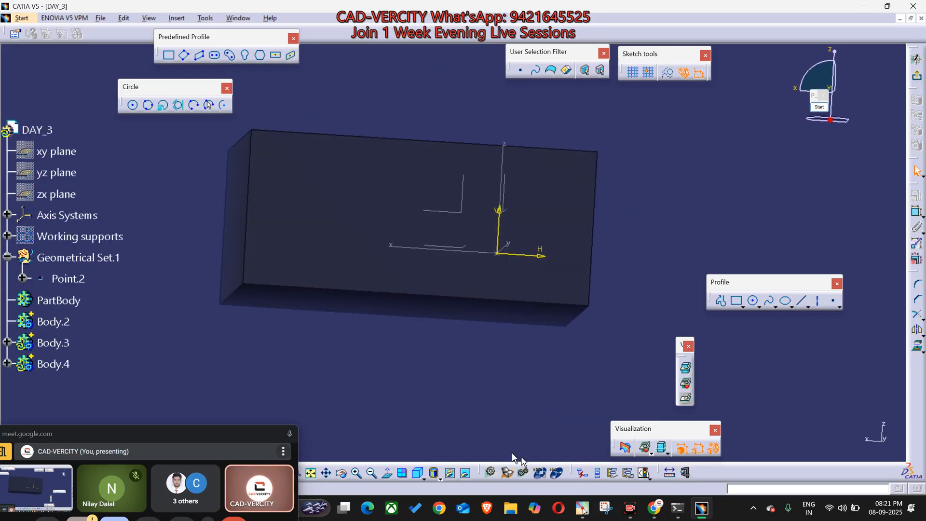
left_click(381, 475)
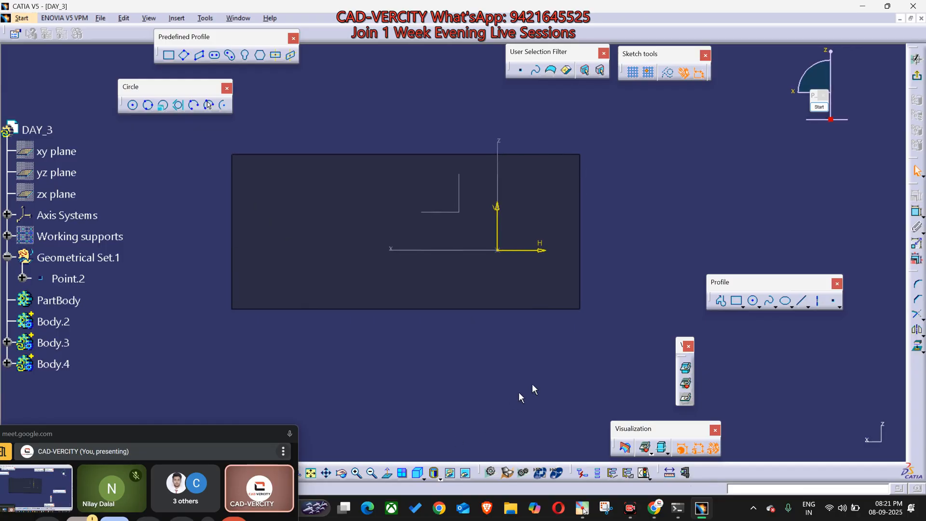
left_click(737, 300)
middle_click_drag(282, 139, 296, 259)
left_click(234, 205)
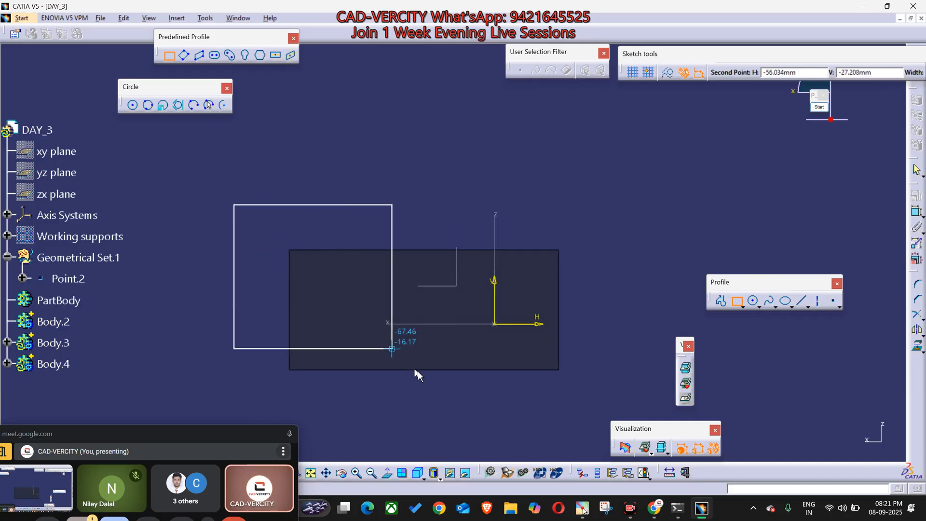
left_click(445, 390)
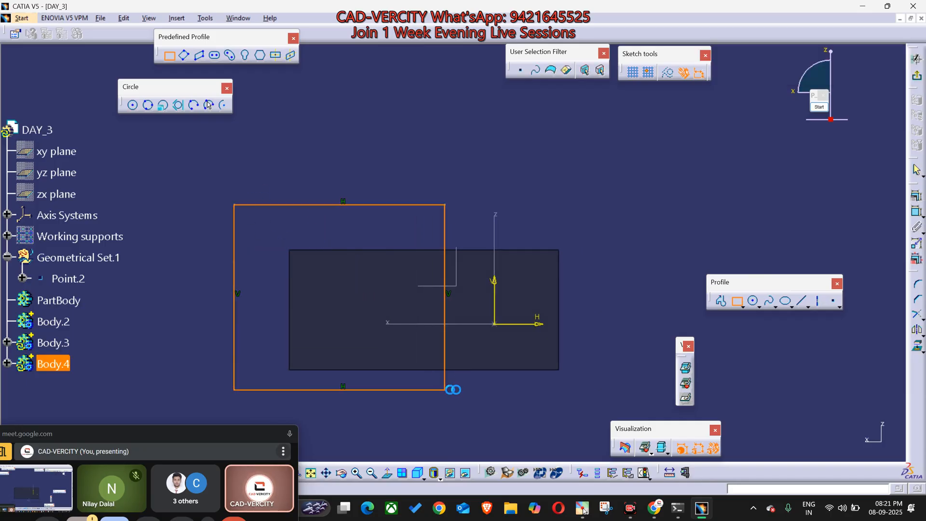
left_click(445, 366)
key("Delete")
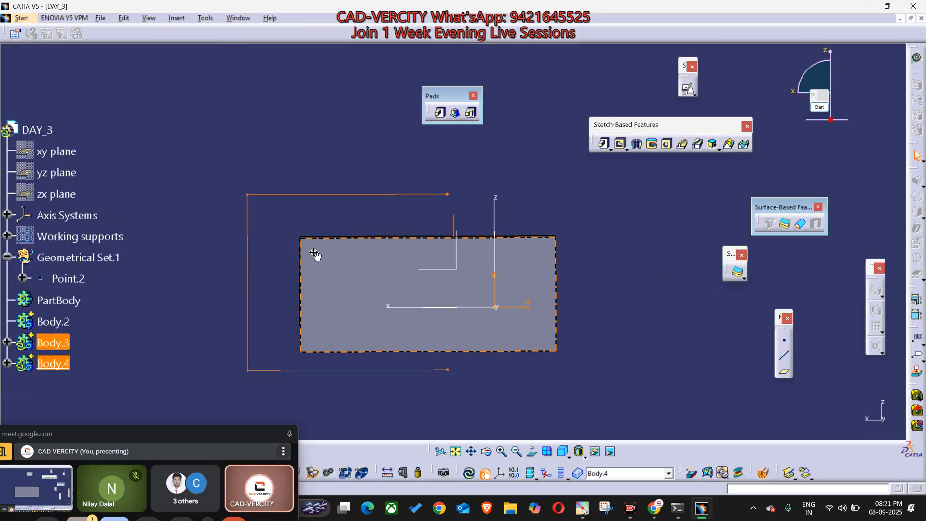
Step: Hide Body.3 so that only the open sketch profile and axis system are displayed
middle_click_drag(314, 254, 434, 345)
left_click(407, 308)
middle_click_drag(315, 270, 305, 227)
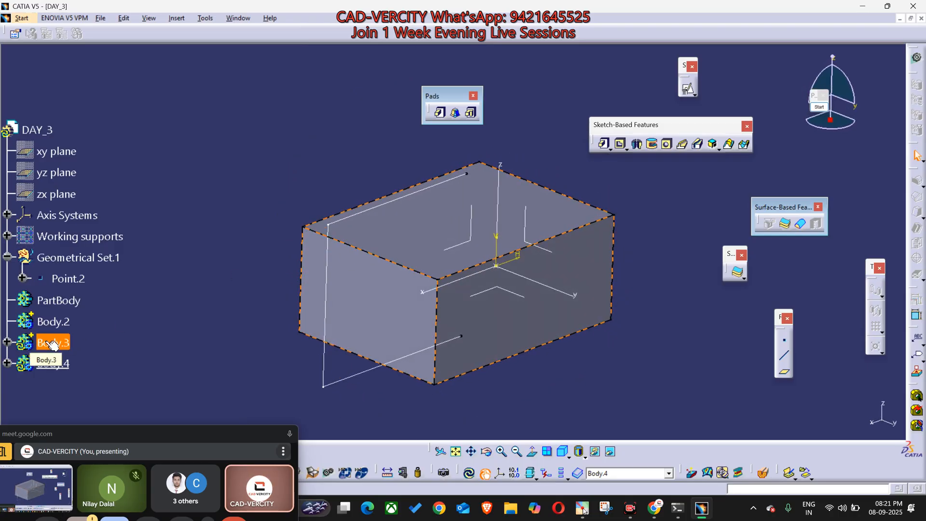
key("space")
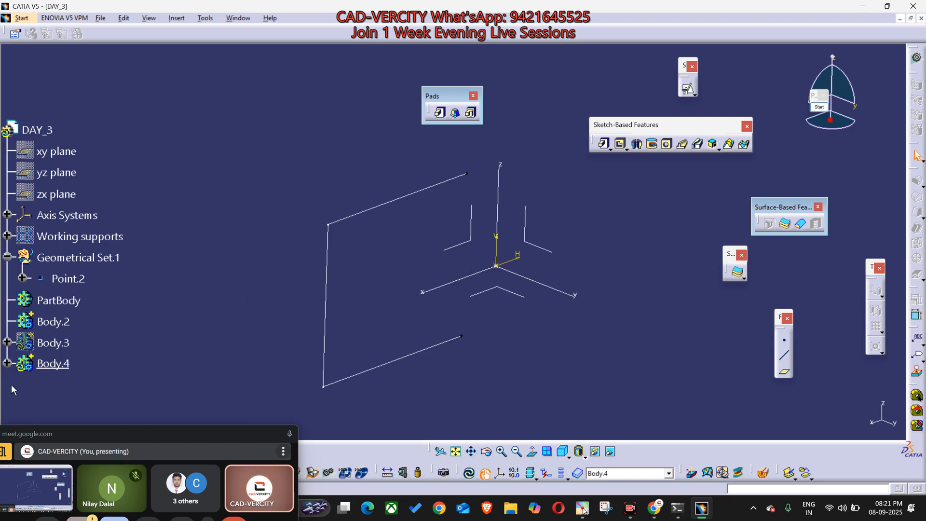
Step: Expand Body.4 and begin a pad from its open three-sided sketch, accepting use of the open profile
mouse_move(283, 330)
middle_mouse_down()
mouse_move(277, 312)
mouse_move(275, 329)
middle_mouse_up()
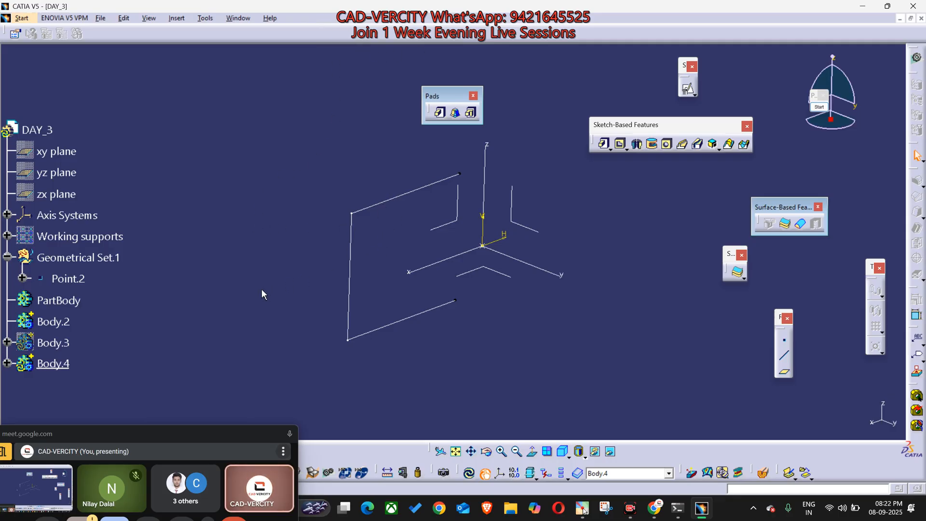
middle_click_drag(216, 302, 228, 303)
scroll(163, 347, "down", 2)
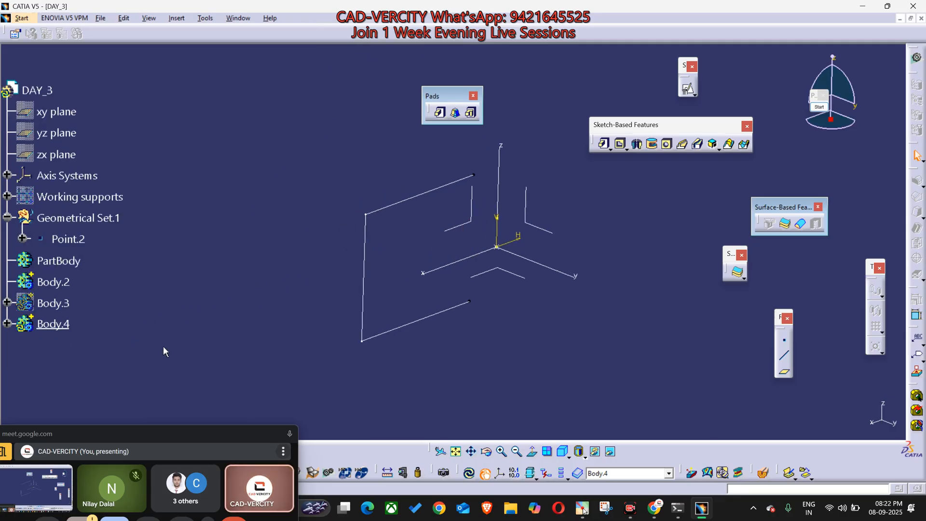
left_click(8, 324)
left_click(604, 144)
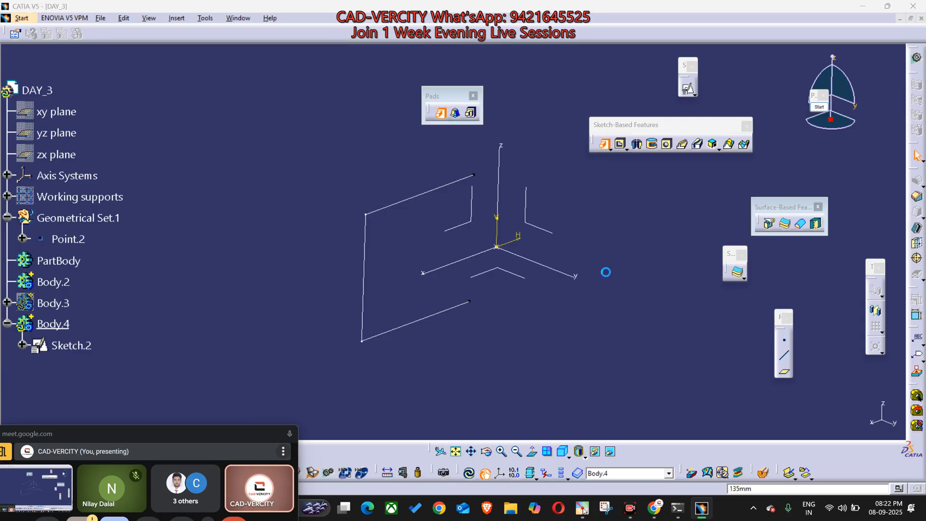
left_click(415, 196)
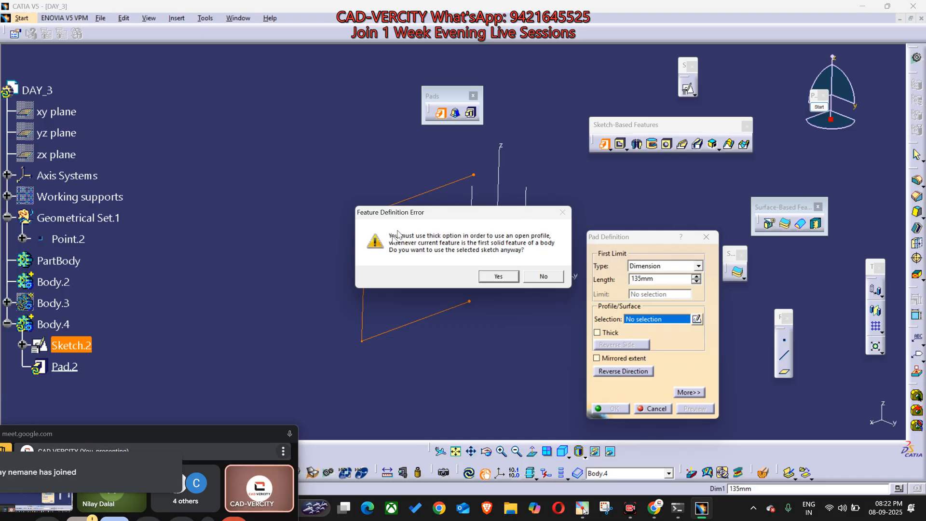
left_click(500, 276)
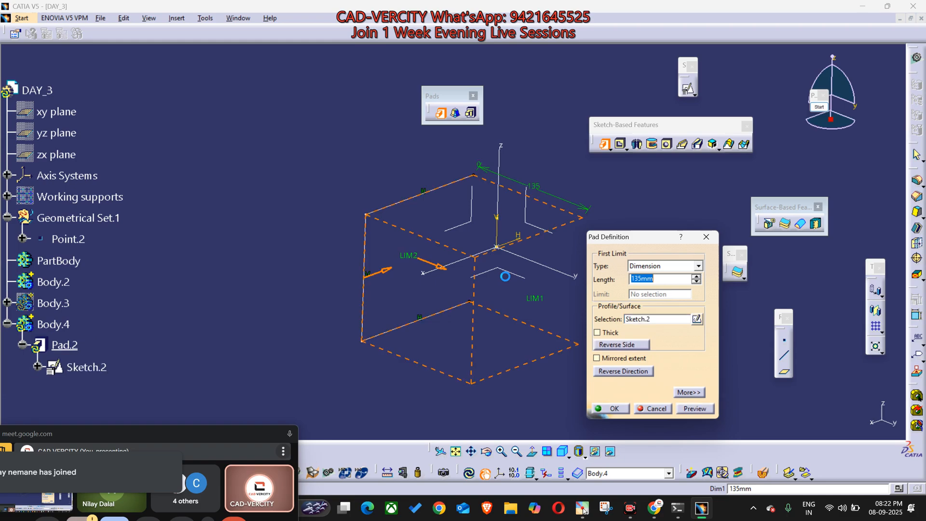
Step: Turn the pad's Thick option on and back off, and dismiss the definition message
left_click(598, 332)
middle_click_drag(445, 403, 555, 302)
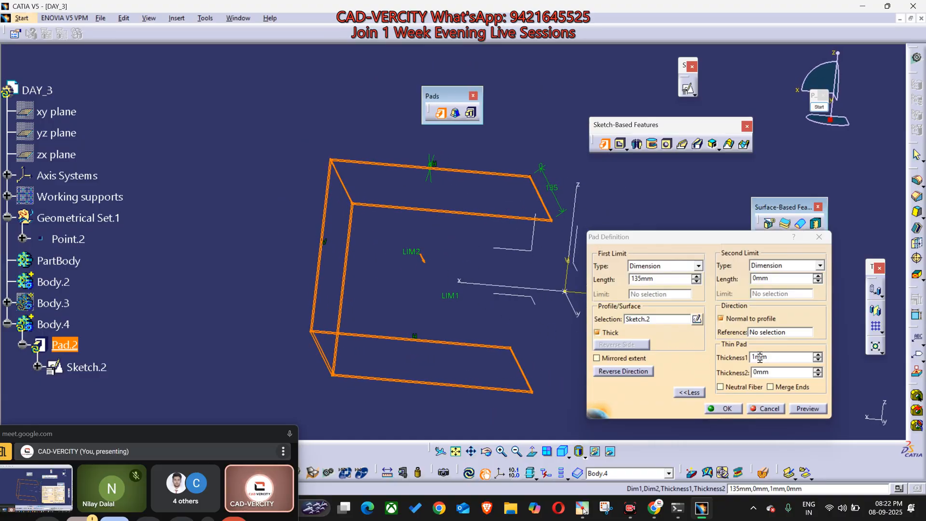
left_click(610, 333)
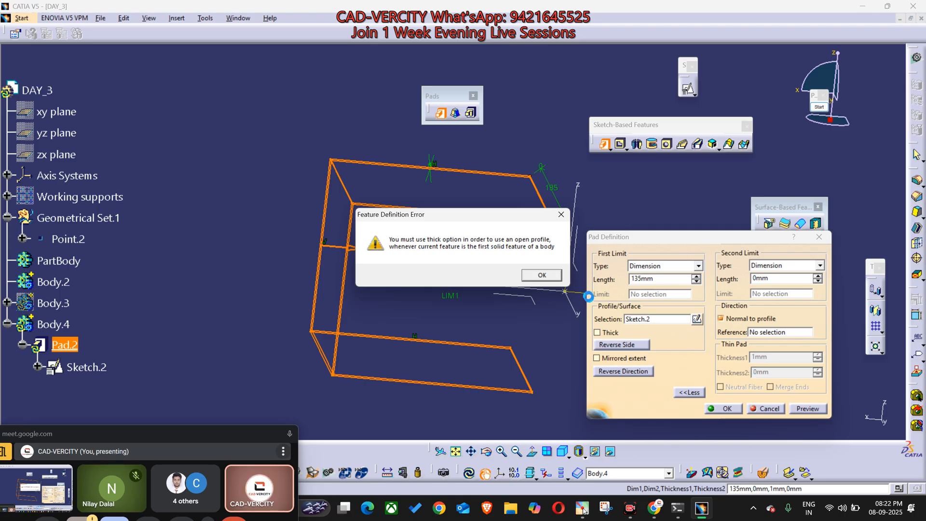
left_click(542, 275)
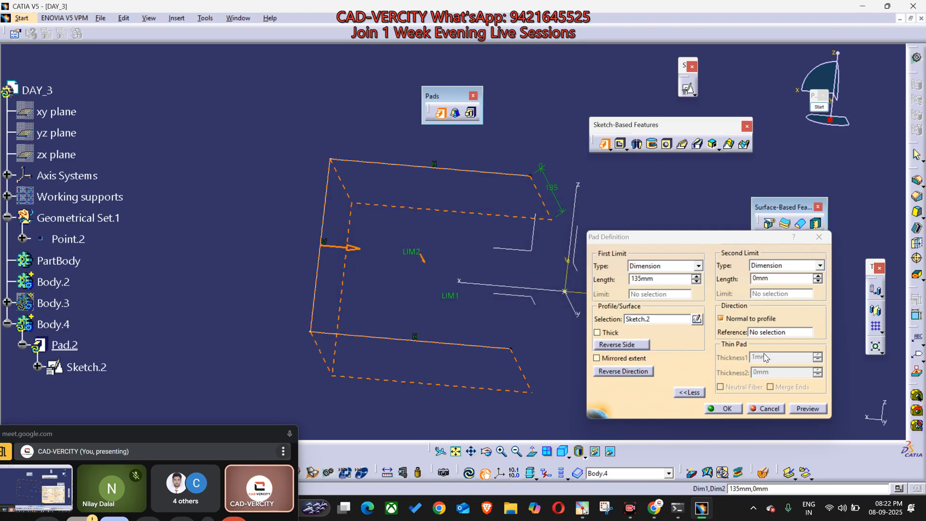
Step: Turn on the pad's Thick option, set Thickness1 to 30 mm and Thickness2 to 15 mm, and preview the result
left_click(598, 333)
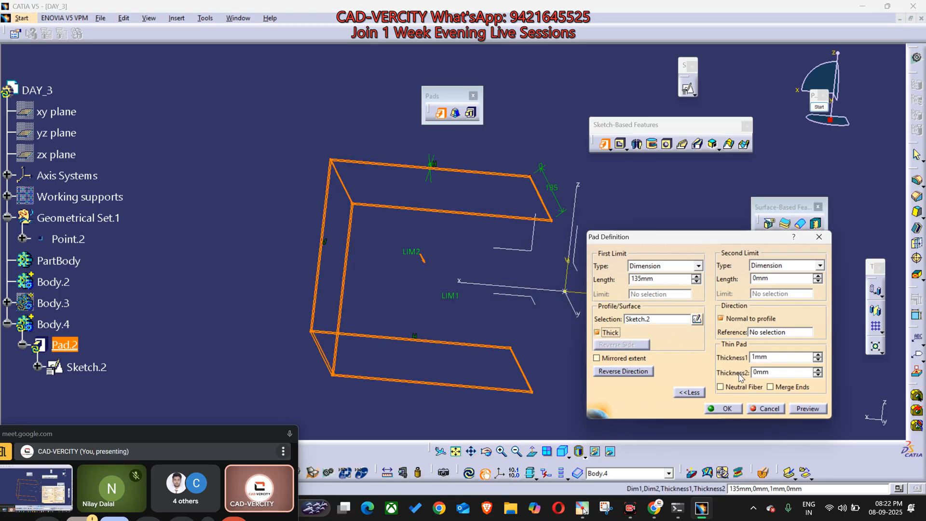
middle_click_drag(487, 304, 343, 309)
middle_click_drag(452, 329, 449, 321)
left_click_drag(792, 357, 677, 347)
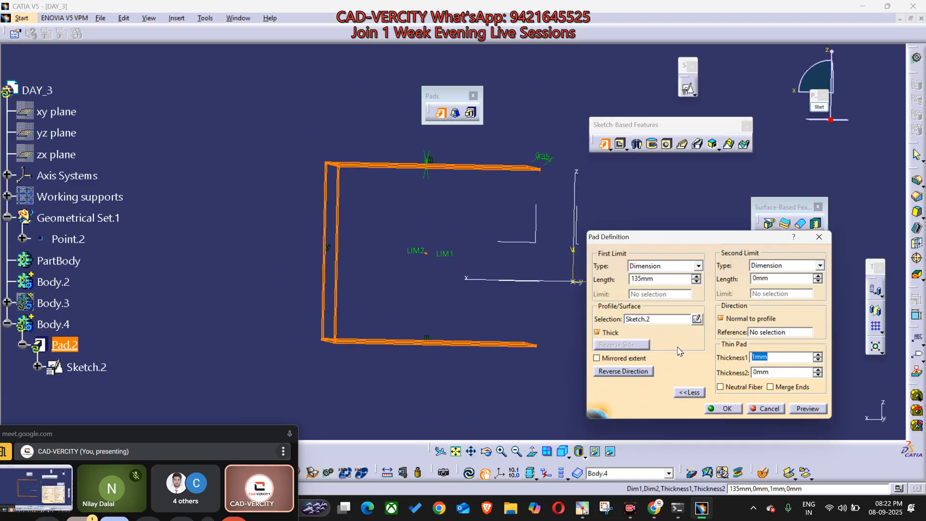
type("30")
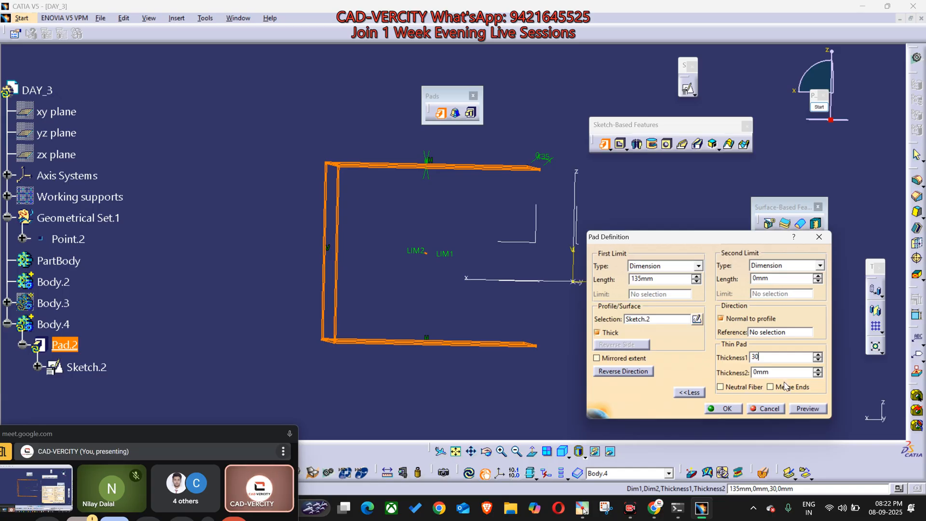
key("Tab")
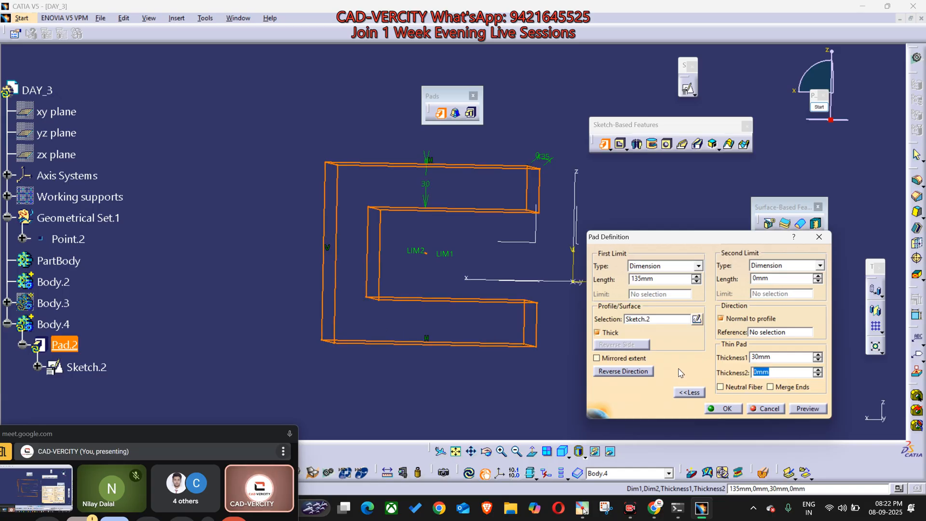
type("15")
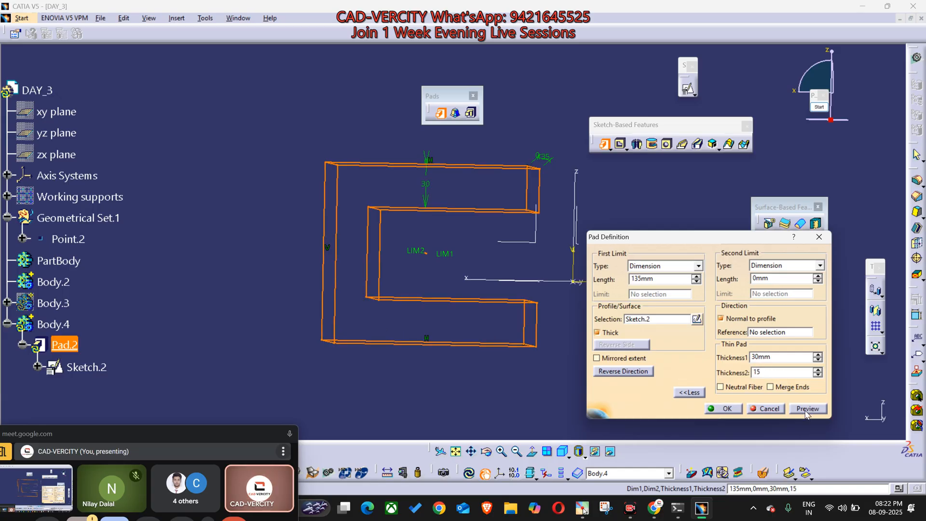
left_click(807, 409)
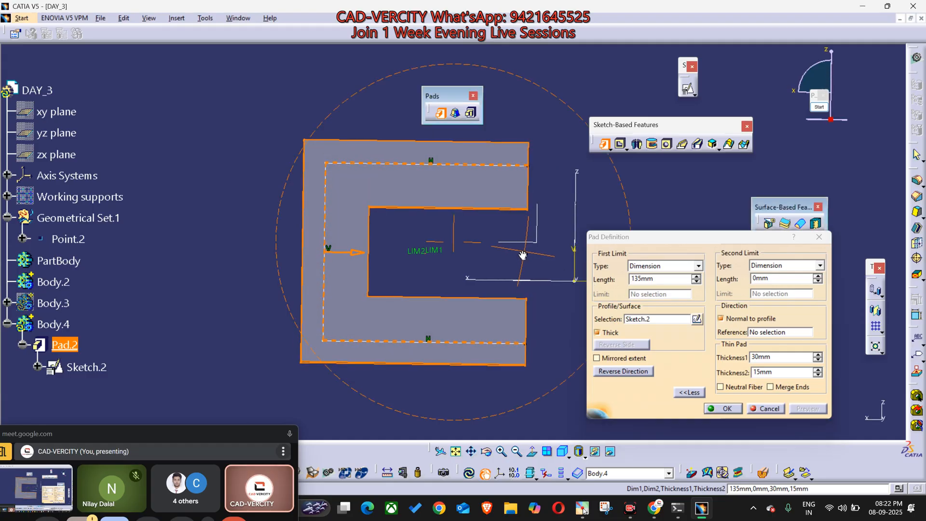
Step: Stretch the thick pad's first limit to 259 mm and its second limit to 143 mm directly in the model
middle_click_drag(523, 255, 494, 272)
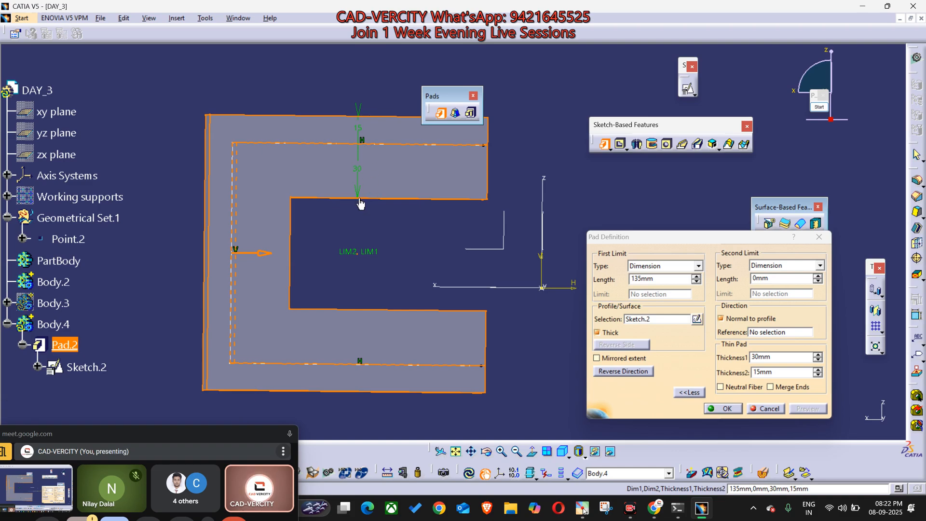
middle_click_drag(491, 224, 386, 294)
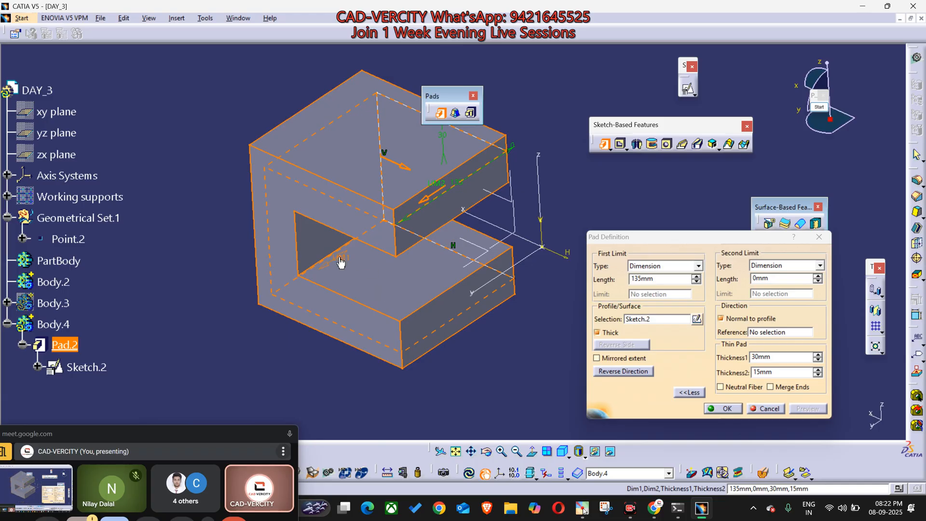
left_click_drag(341, 262, 234, 325)
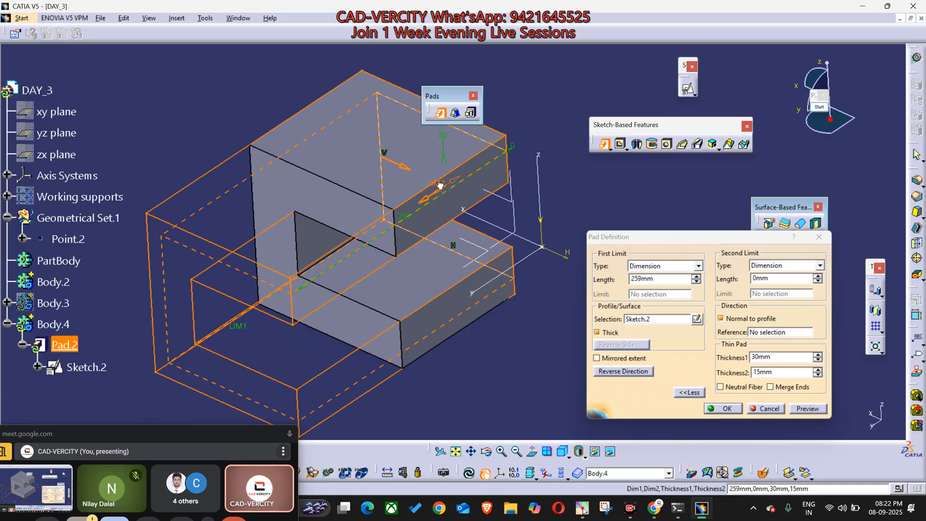
left_click_drag(440, 186, 554, 102)
middle_click_drag(551, 352, 341, 293)
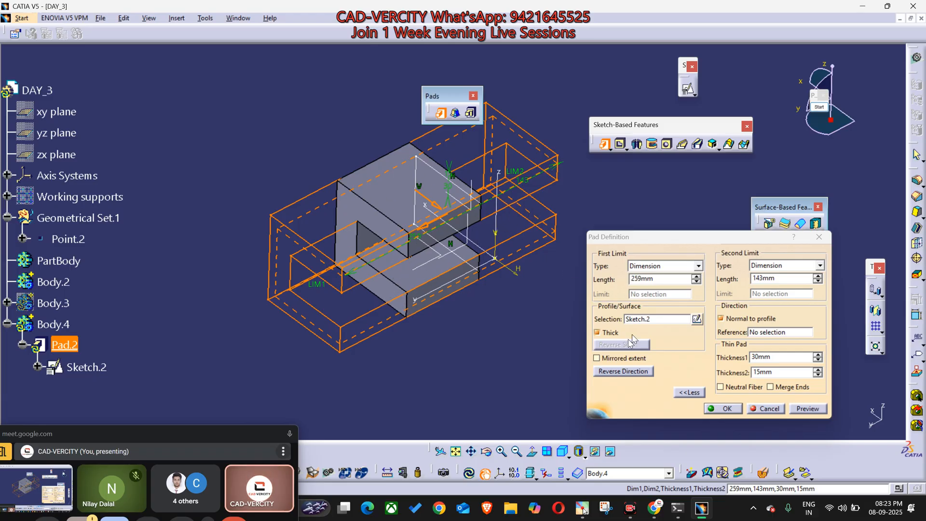
Step: Enable Mirrored extent, extend the pad's first limit to 305 mm, and preview the symmetric C-shaped solid
left_click(602, 360)
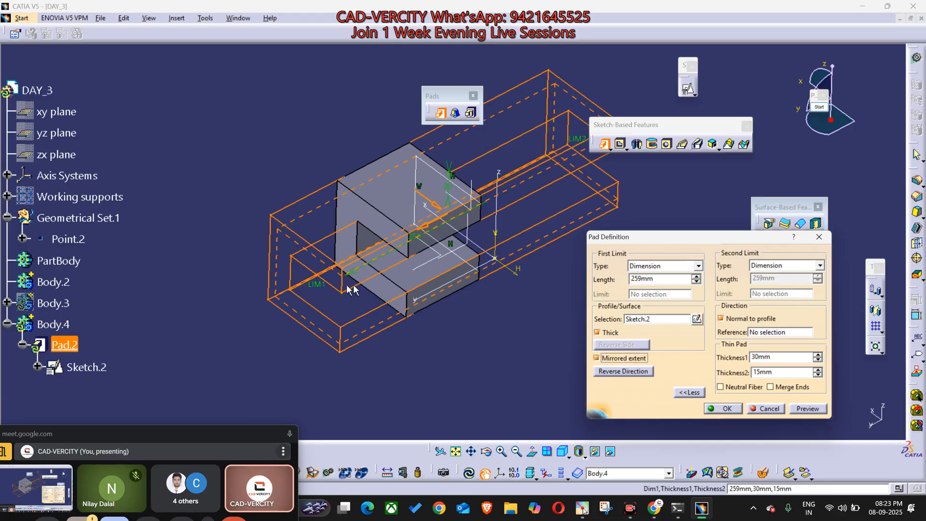
left_click_drag(316, 291, 292, 299)
middle_click_drag(510, 356, 478, 360)
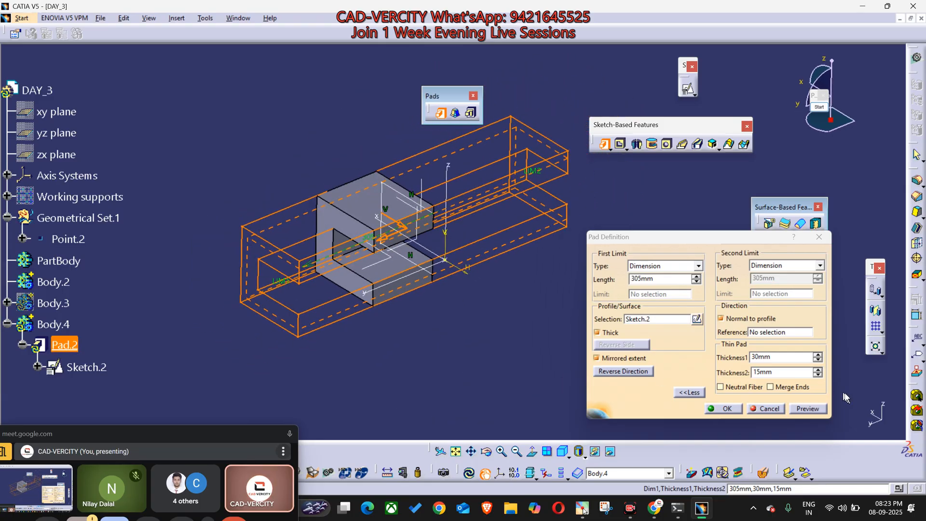
left_click(818, 410)
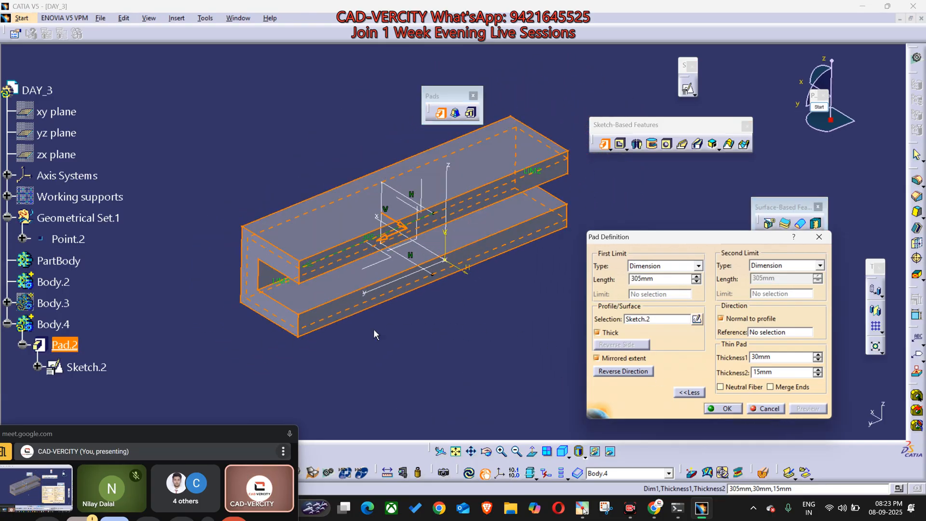
middle_click_drag(374, 334, 375, 217)
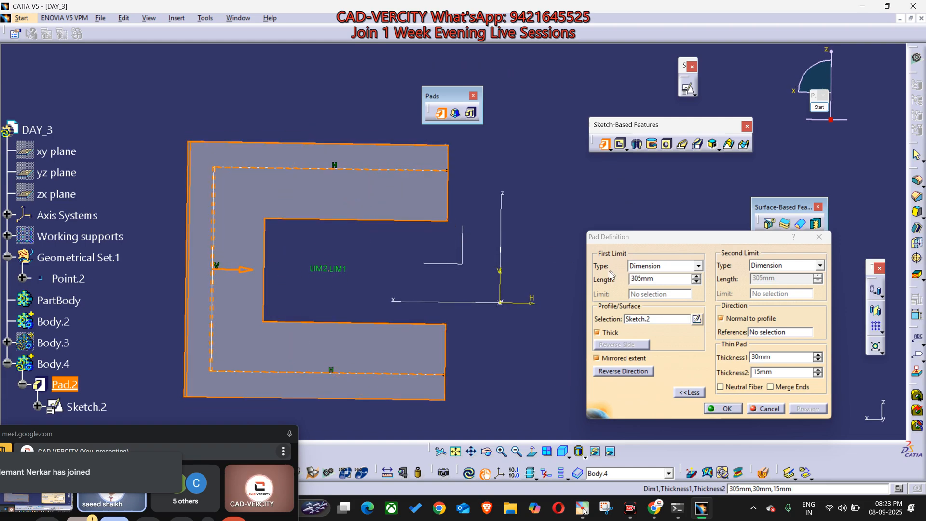
Step: Annotate the screen with arrows spanning both thicknesses of the upper arm, and link them to the Thickness1 and Thickness2 values
left_click(823, 106)
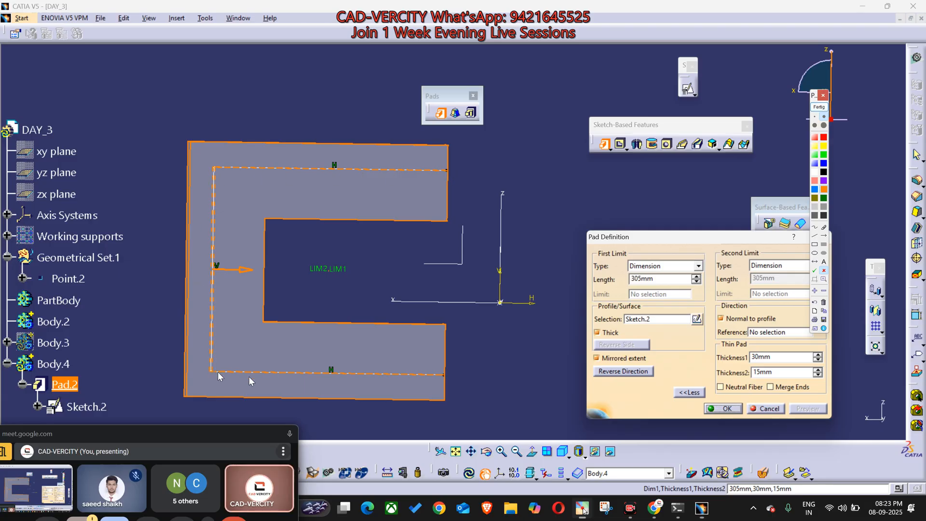
left_click(824, 235)
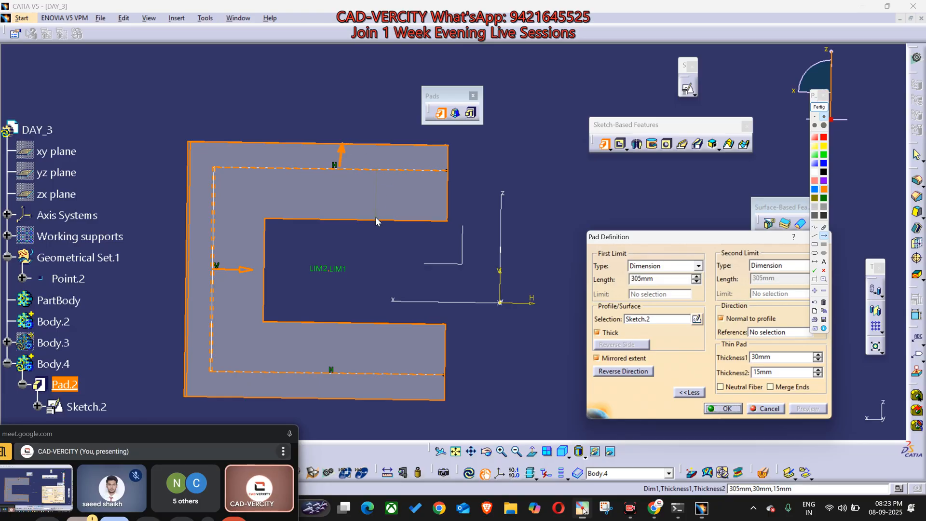
left_click_drag(377, 169, 377, 221)
left_click_drag(404, 169, 405, 144)
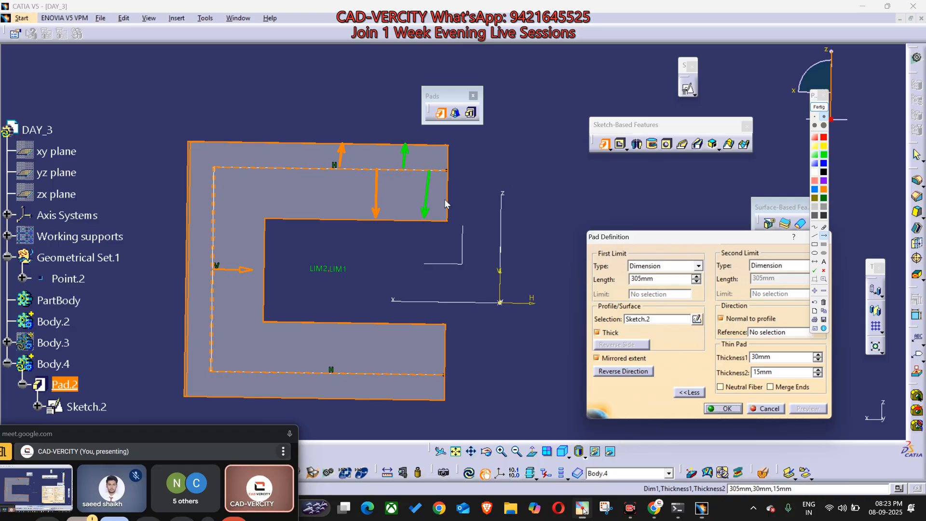
left_click_drag(447, 201, 738, 366)
mouse_move(434, 160)
left_mouse_down()
mouse_move(603, 256)
mouse_move(739, 365)
left_mouse_up()
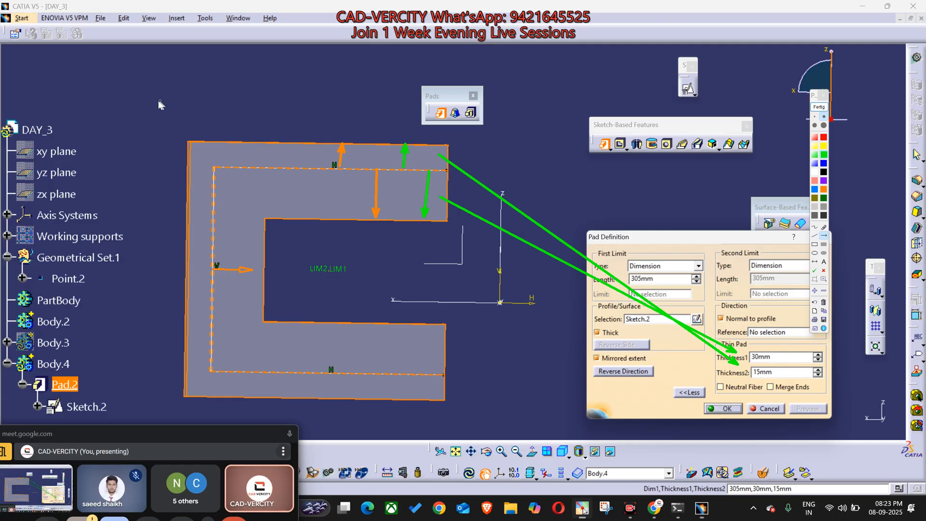
Step: Capture a screenshot of the annotated pad and send it to the CAD-VERCITY ADVANCED group in WhatsApp Web
key("super+shift+s")
mouse_move(160, 99)
left_mouse_down()
mouse_move(575, 364)
mouse_move(838, 473)
mouse_move(838, 446)
left_mouse_up()
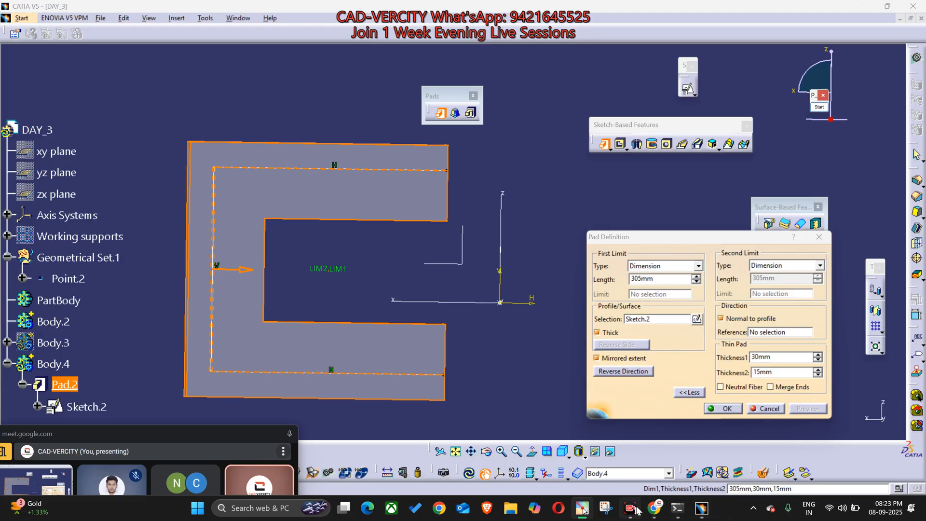
mouse_move(654, 508)
left_click(535, 451)
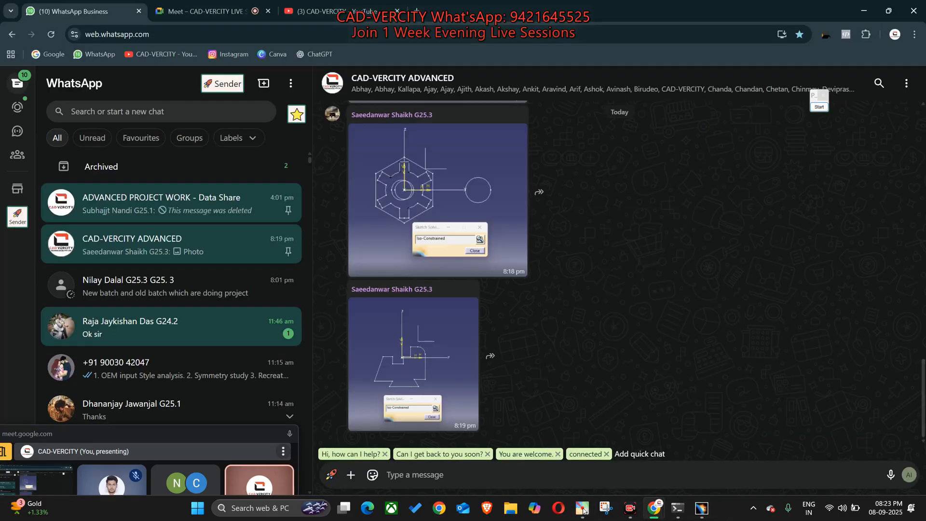
key("ctrl+v")
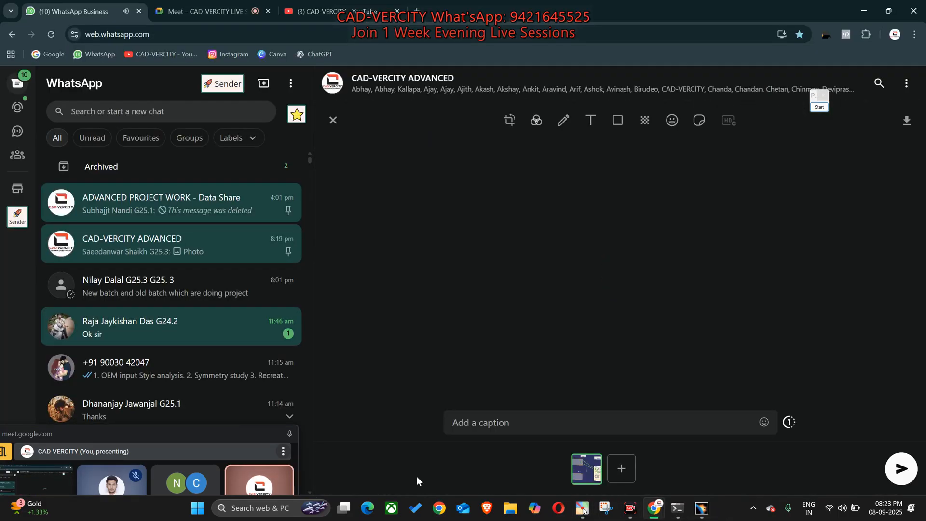
key("Return")
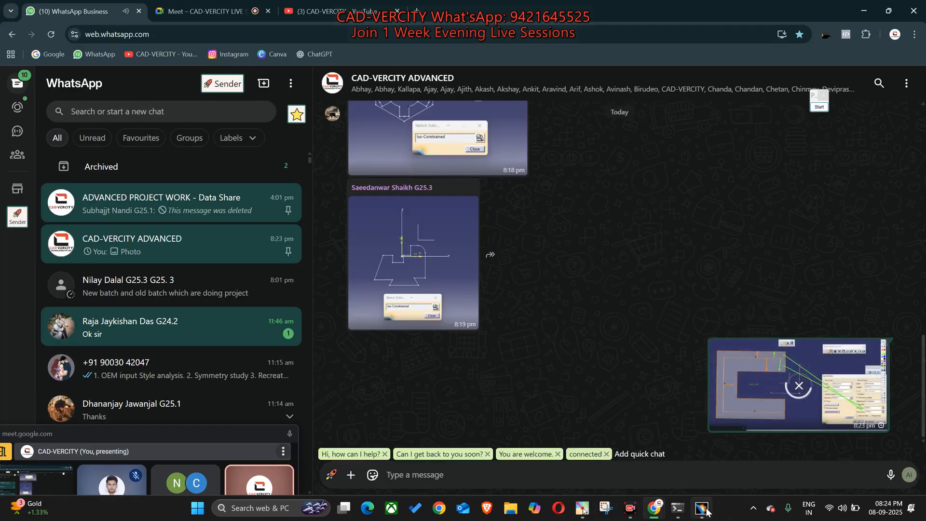
Step: Return to CATIA, turn on Neutral Fiber for the thin pad, preview it, and confirm the pad
left_click(704, 509)
middle_click_drag(493, 355, 515, 342)
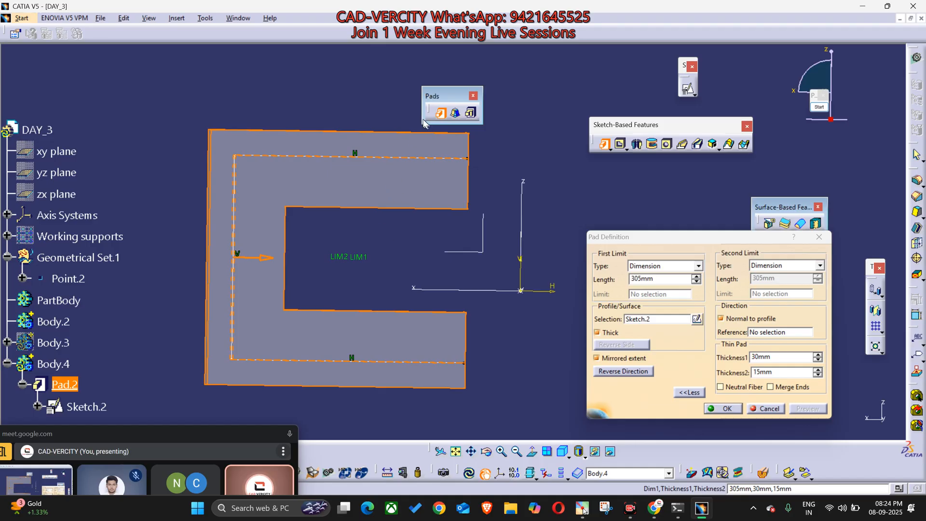
left_click(721, 387)
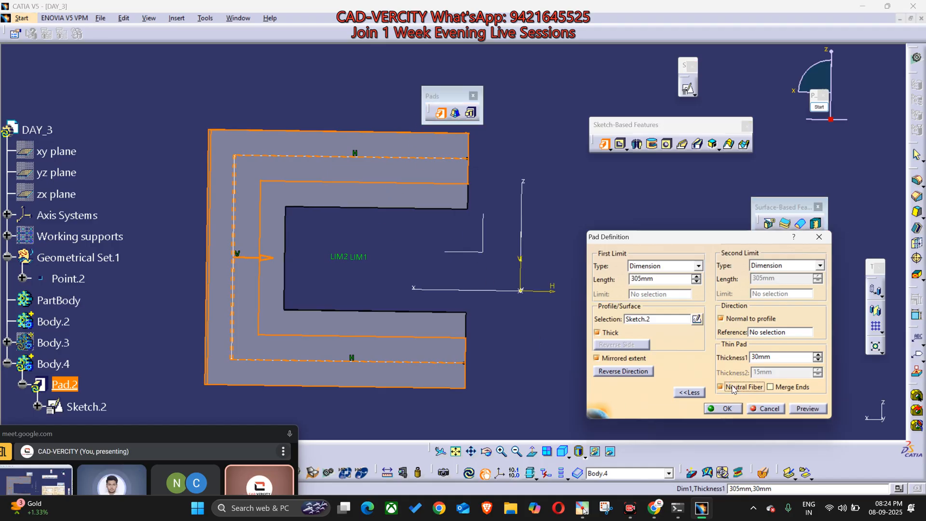
left_click(808, 408)
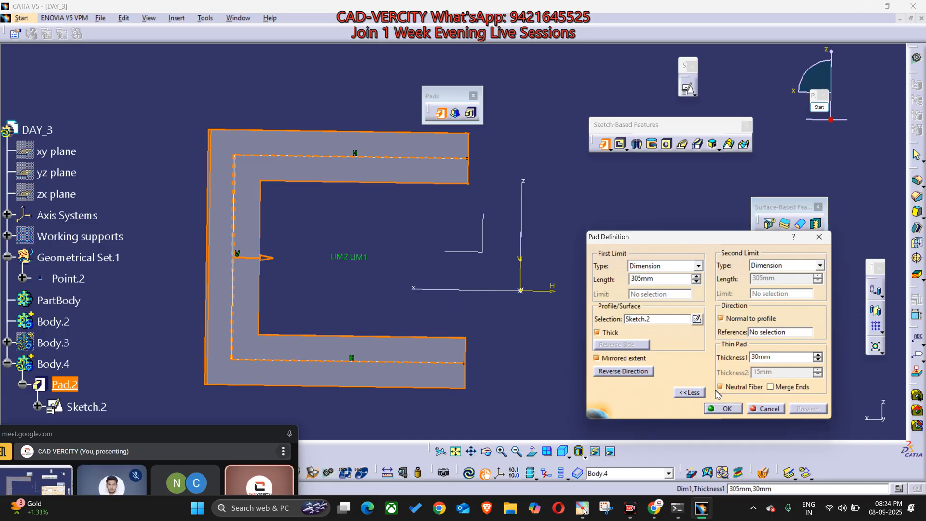
left_click(724, 408)
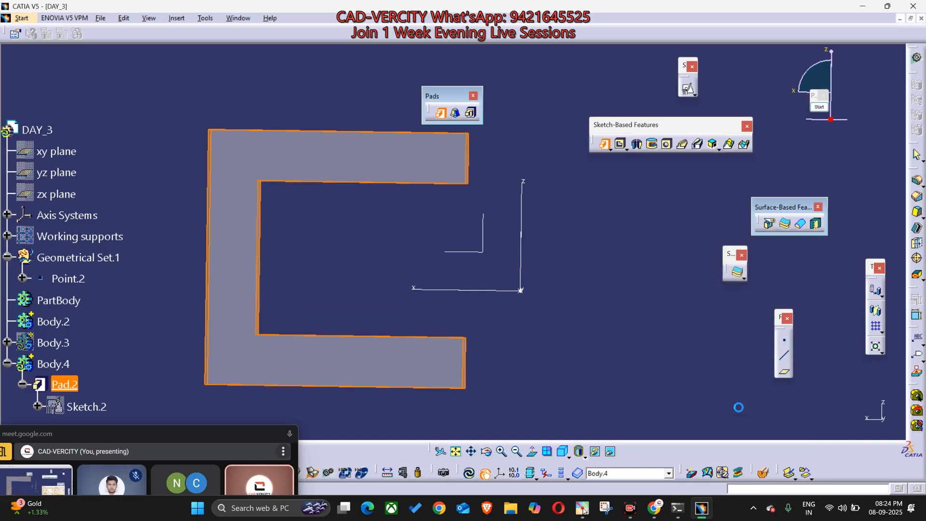
left_click(456, 189)
middle_click_drag(456, 189, 449, 232)
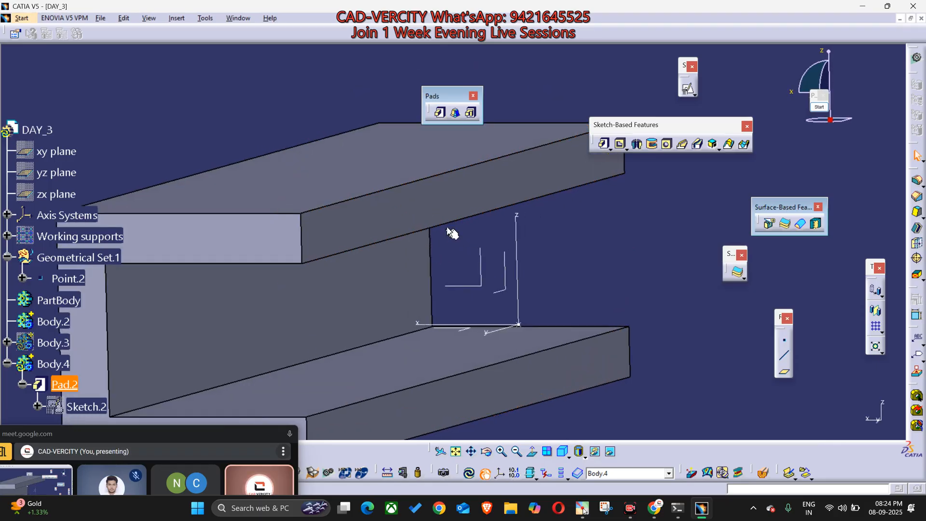
middle_click_drag(314, 227, 456, 193)
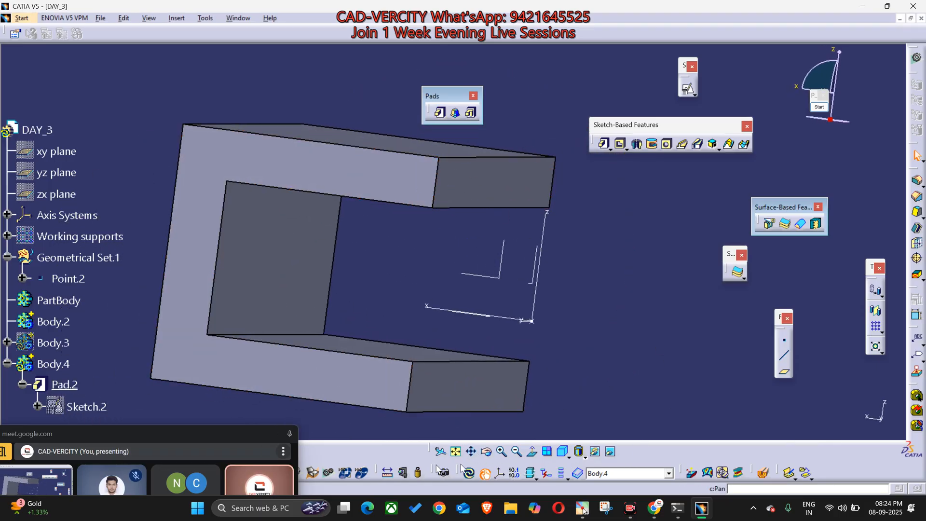
Step: Start Measure Between and set both selection modes to Any geometry
left_click(388, 474)
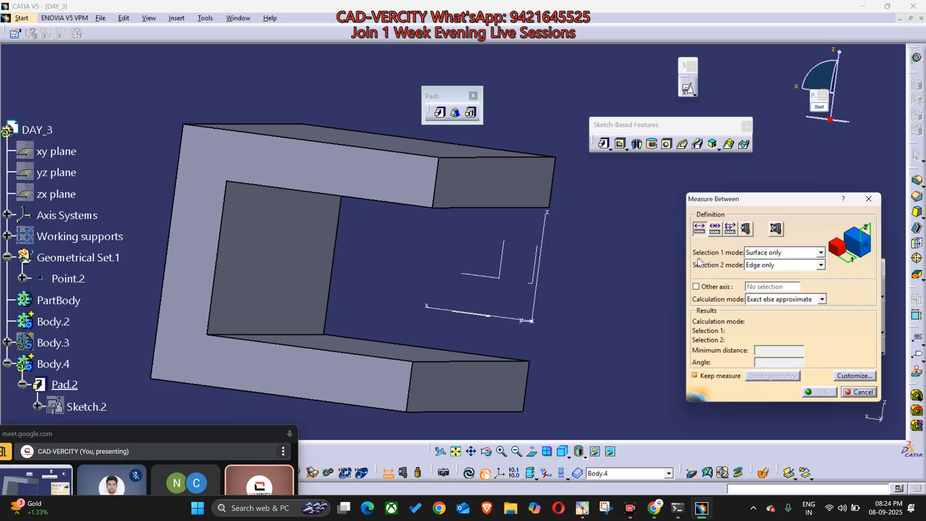
left_click(750, 254)
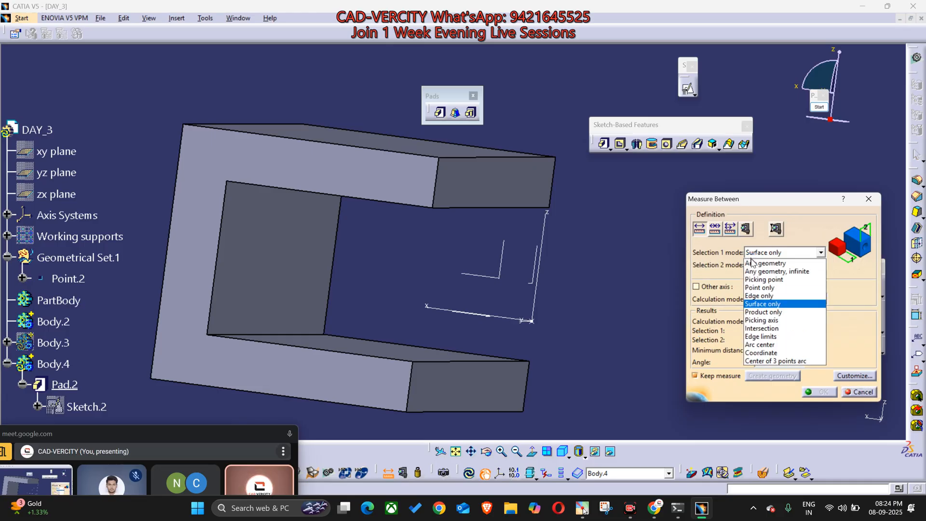
left_click(755, 261)
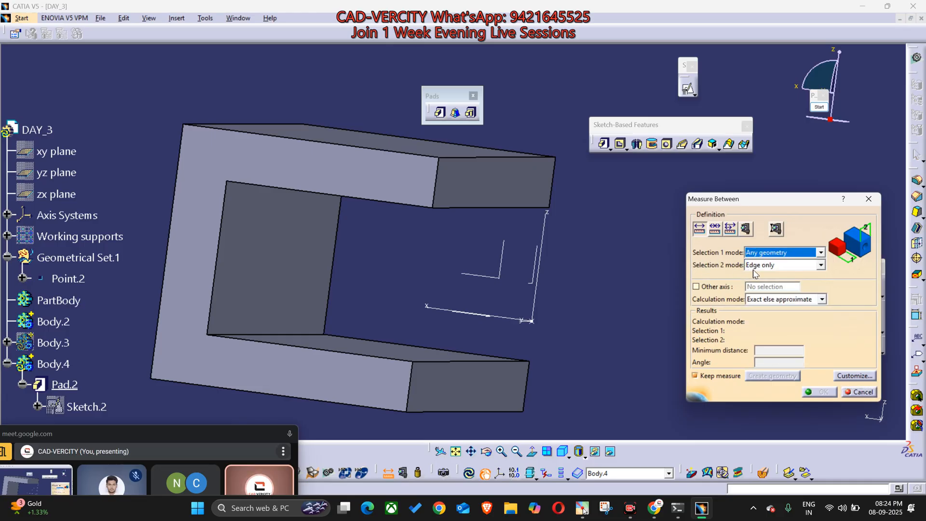
left_click(755, 273)
scroll(756, 289, "up", 3)
left_click(760, 274)
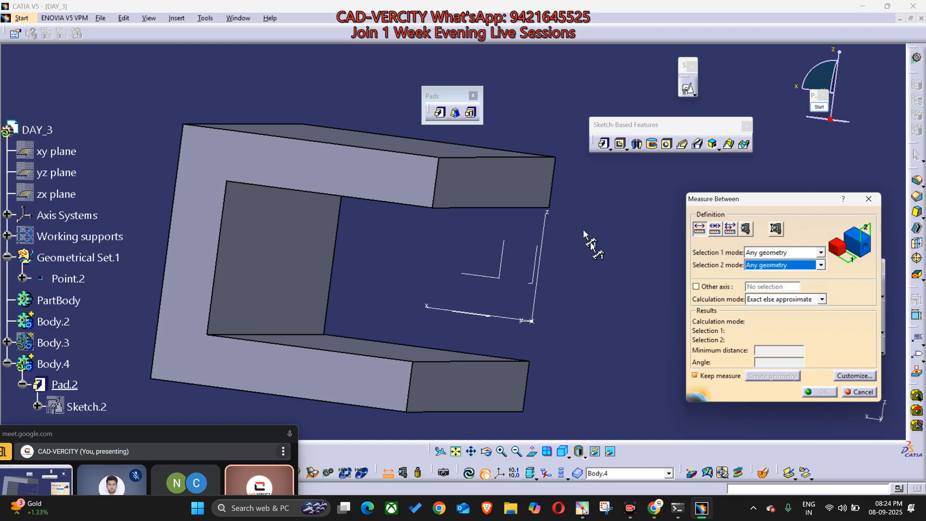
Step: Measure the distance between the outer and inner faces of the C-shaped pad's upper arm, and discard the measurement
middle_click_drag(442, 290, 427, 212)
left_click(431, 173)
middle_click_drag(399, 173, 399, 224)
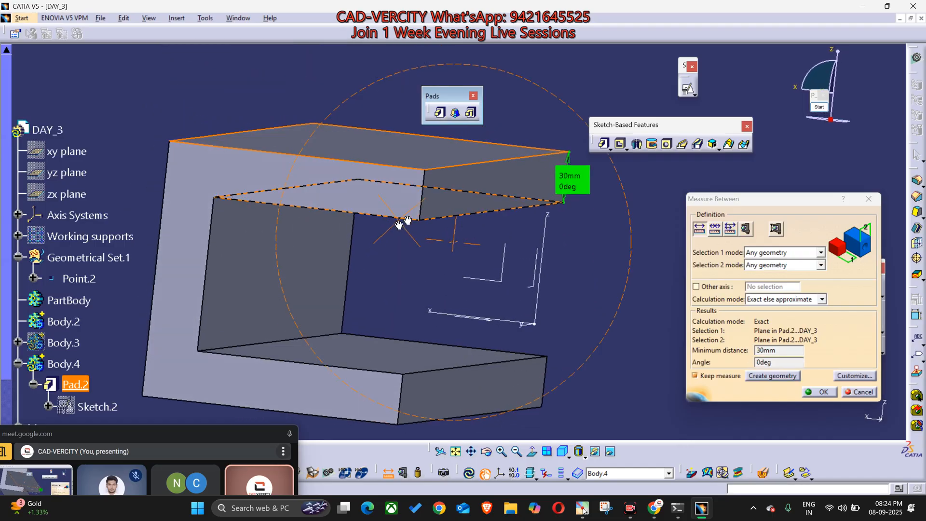
left_click_drag(572, 180, 624, 189)
middle_click_drag(607, 288, 554, 331)
scroll(482, 314, "up", 1)
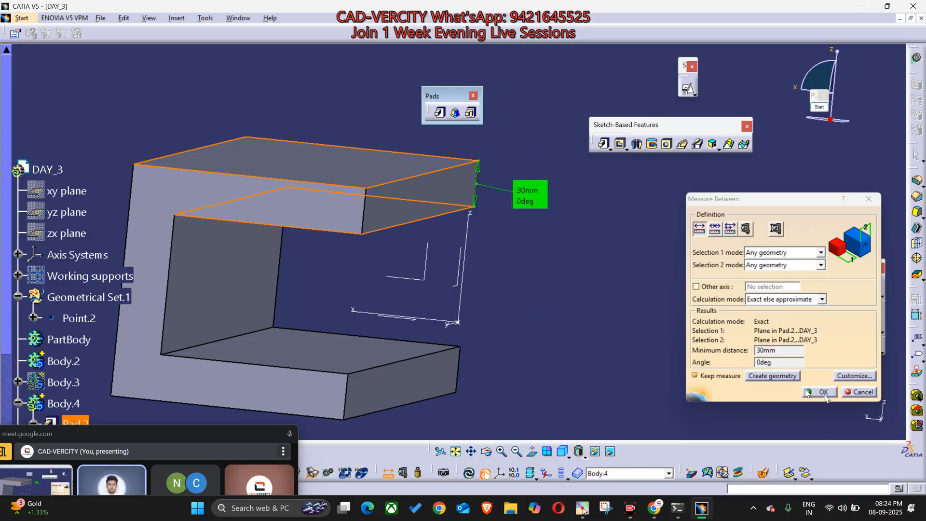
left_click(862, 392)
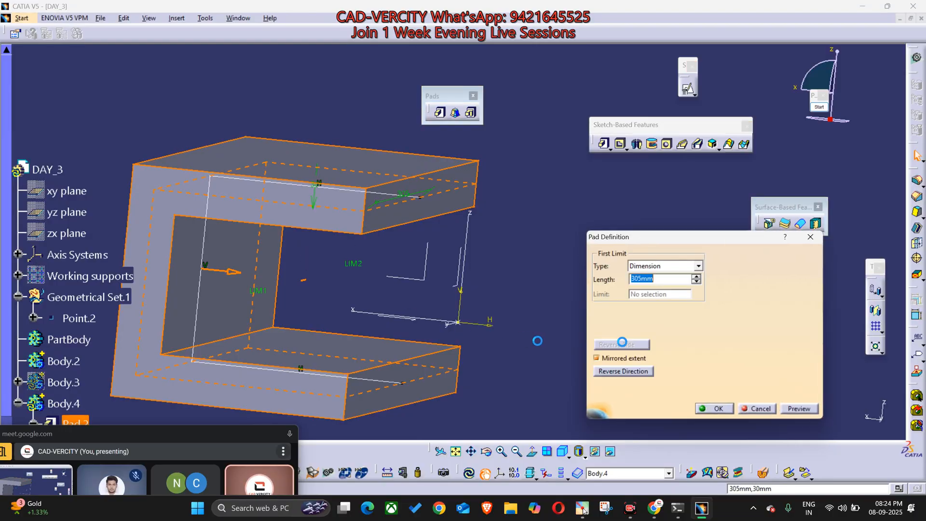
Step: Turn off Mirrored extent for the C-shaped pad, stretch its second limit to 89 mm, and preview it
left_click_drag(771, 357, 681, 375)
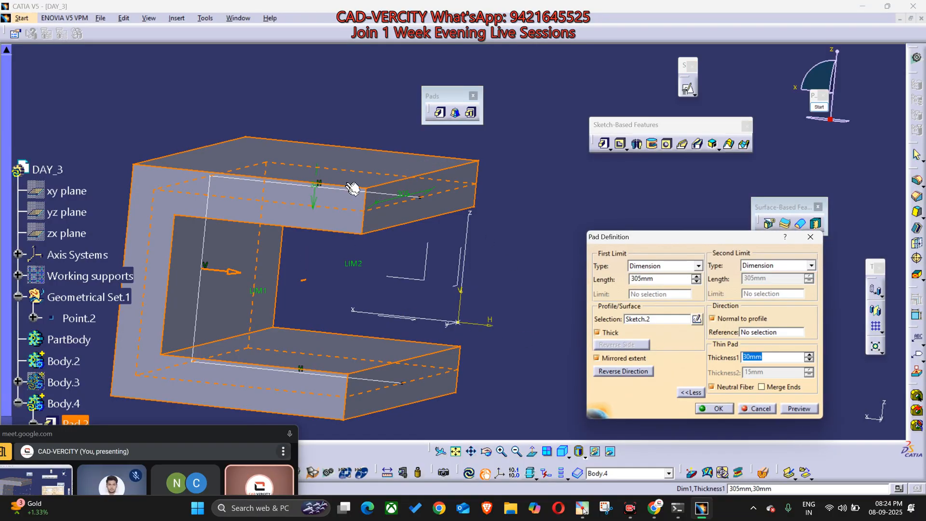
middle_click_drag(352, 337, 359, 194)
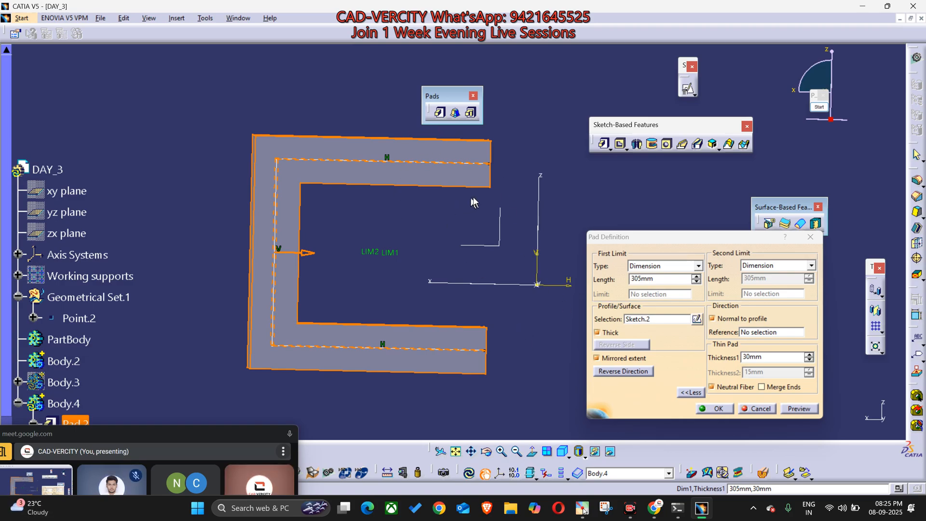
mouse_move(476, 200)
middle_mouse_down()
mouse_move(492, 227)
mouse_move(511, 313)
middle_mouse_up()
left_click(597, 358)
middle_click_drag(419, 227, 415, 239)
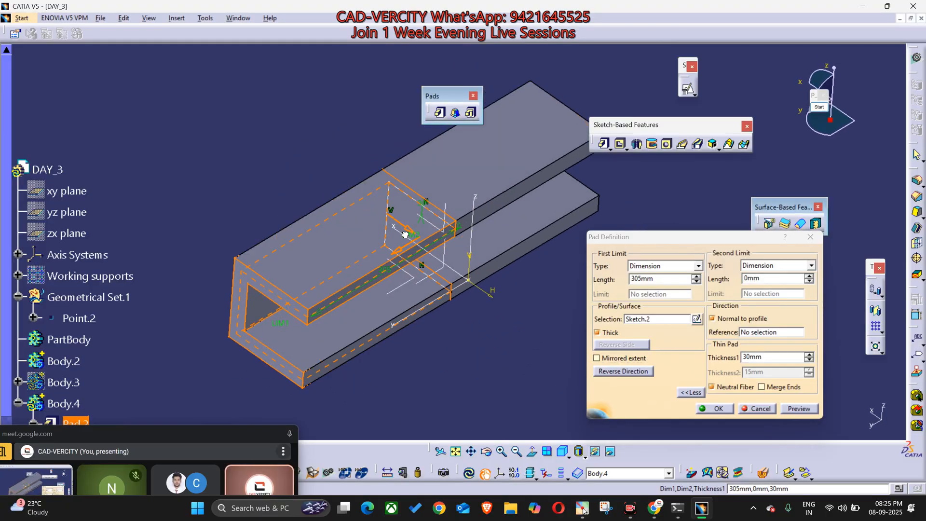
left_click_drag(411, 238, 472, 344)
middle_click_drag(471, 345, 462, 338)
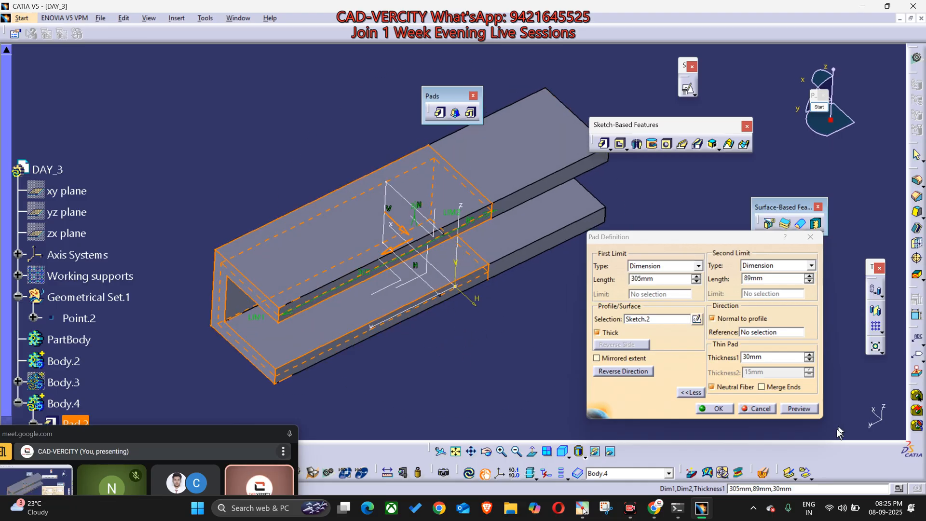
left_click(799, 409)
middle_click_drag(512, 269, 464, 244)
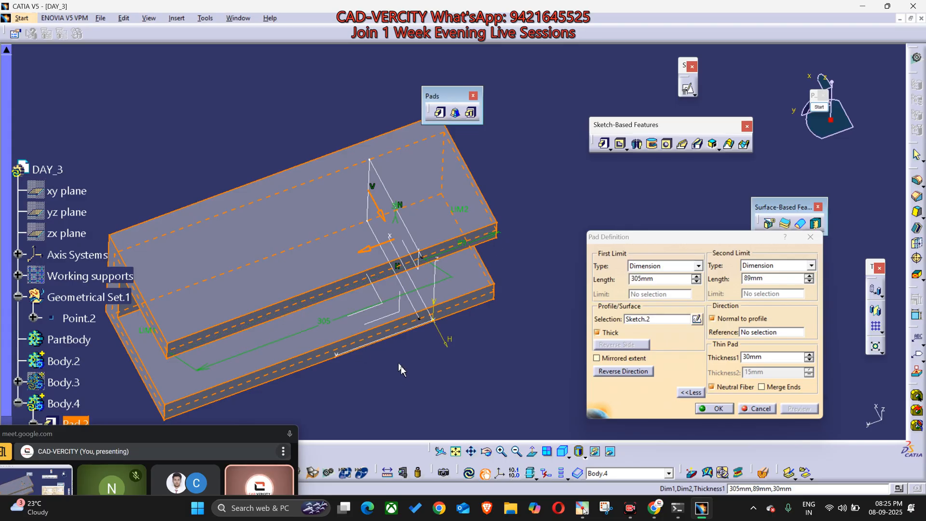
middle_click_drag(364, 333, 475, 268)
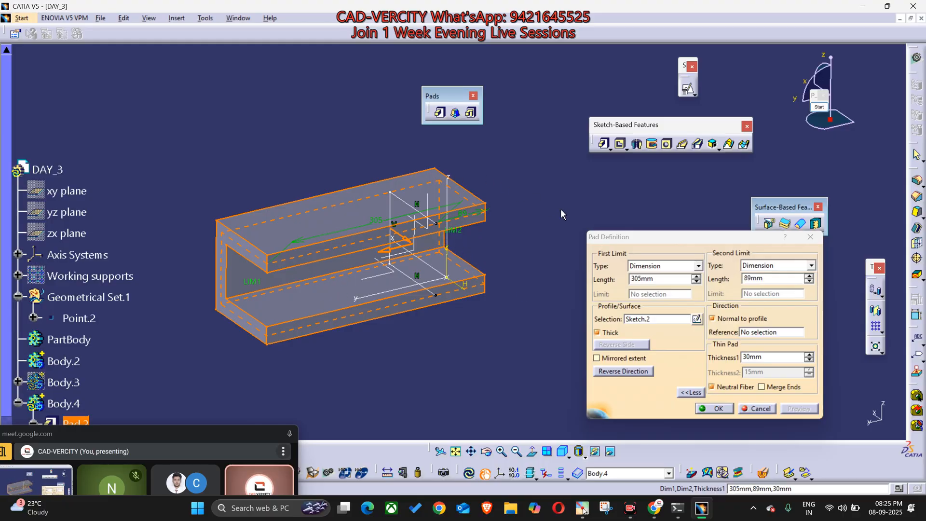
Step: Reverse the pad's extrusion direction, preview it, and confirm the pad
left_click(623, 371)
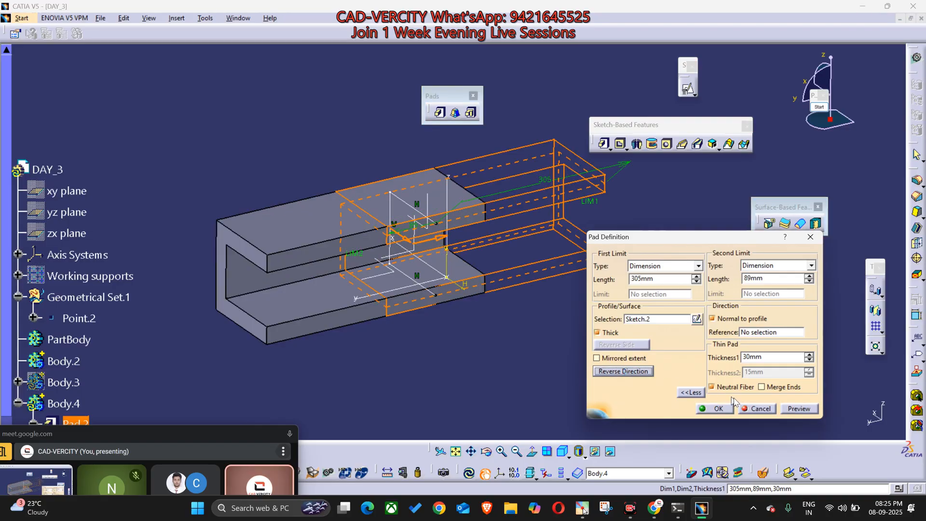
left_click(799, 409)
middle_click_drag(599, 294, 511, 386)
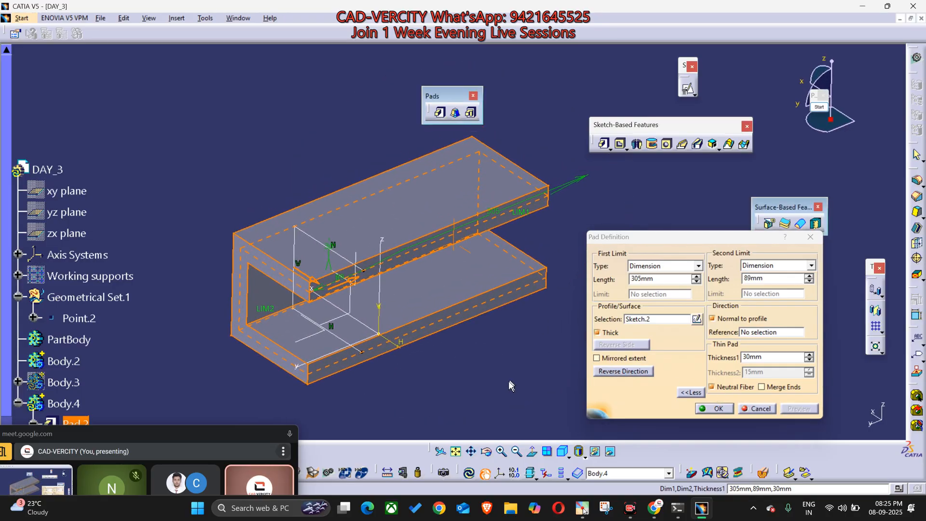
left_click(713, 412)
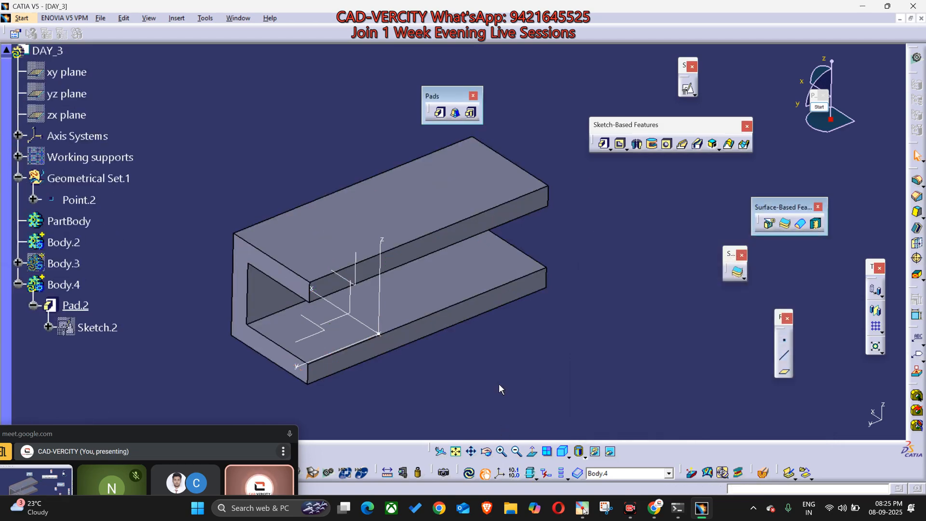
mouse_move(501, 386)
middle_mouse_down()
mouse_move(478, 351)
mouse_move(457, 342)
mouse_move(472, 371)
middle_mouse_up()
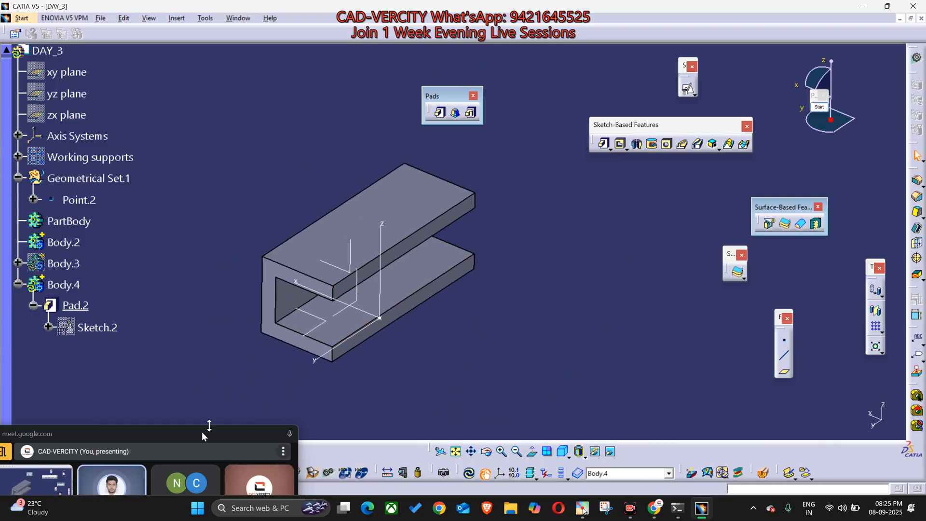
Step: Reopen the C-shaped pad's definition to review its limits and thin pad settings, and close it without changes
double_click(347, 261)
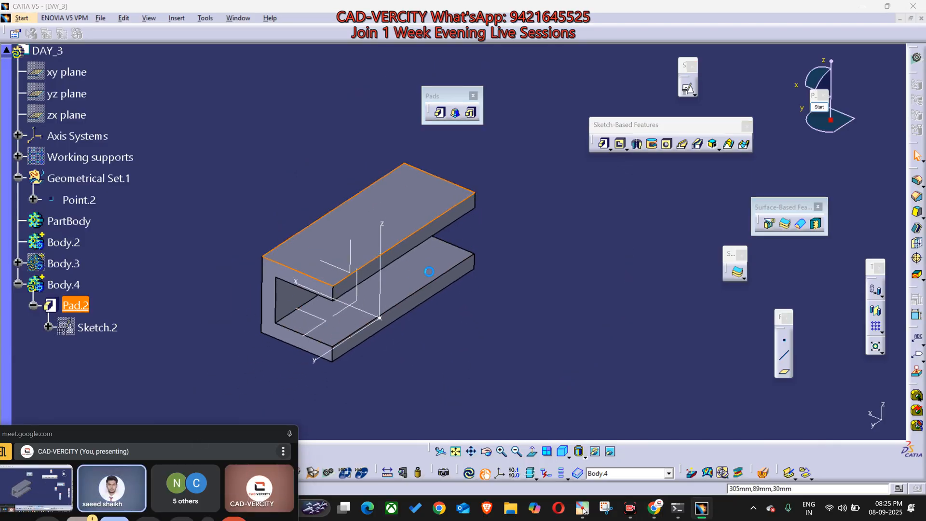
middle_click_drag(476, 327, 447, 328)
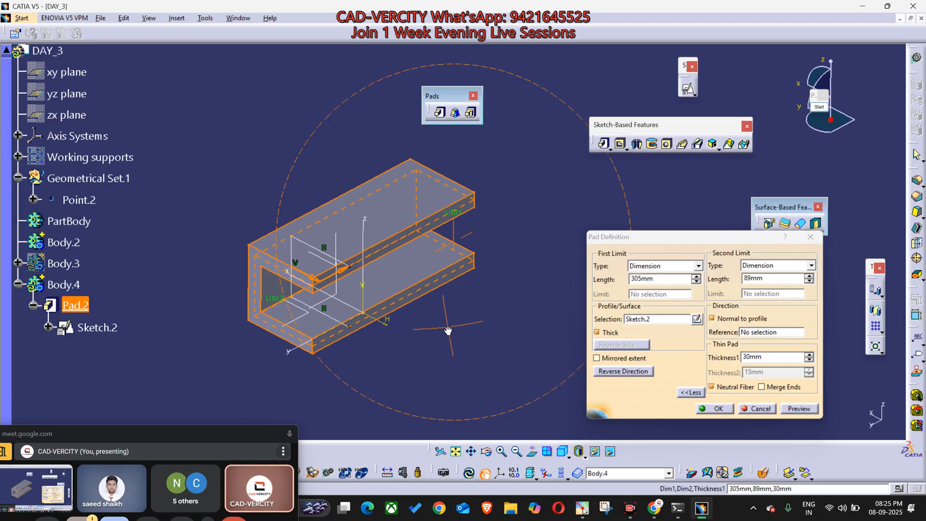
scroll(526, 312, "up", 1)
mouse_move(525, 313)
middle_mouse_down()
mouse_move(509, 324)
mouse_move(555, 332)
middle_mouse_up()
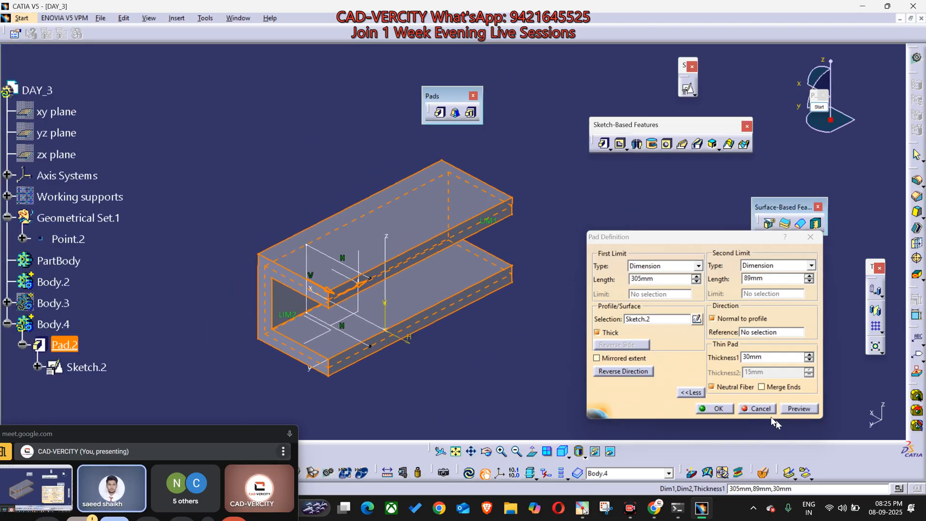
left_click(757, 408)
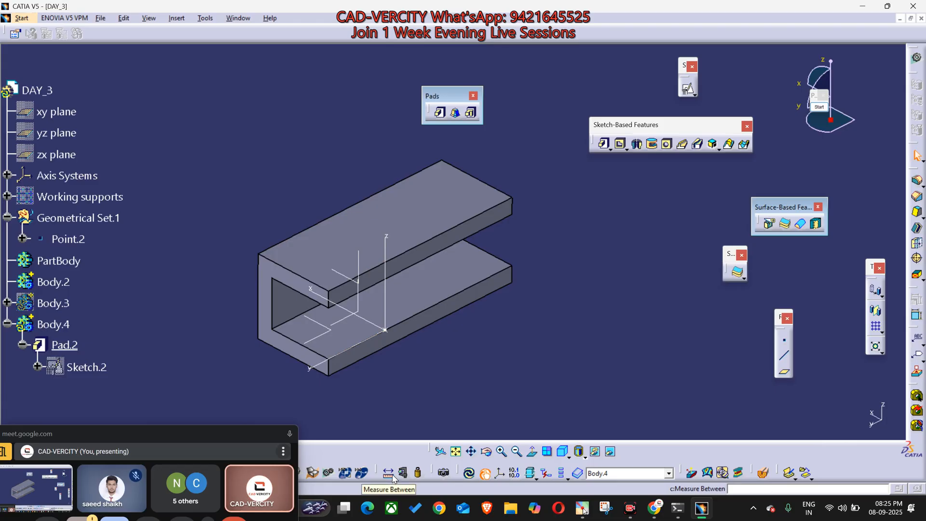
Step: Start Measure Between and set both selection modes to Any geometry
left_click(393, 475)
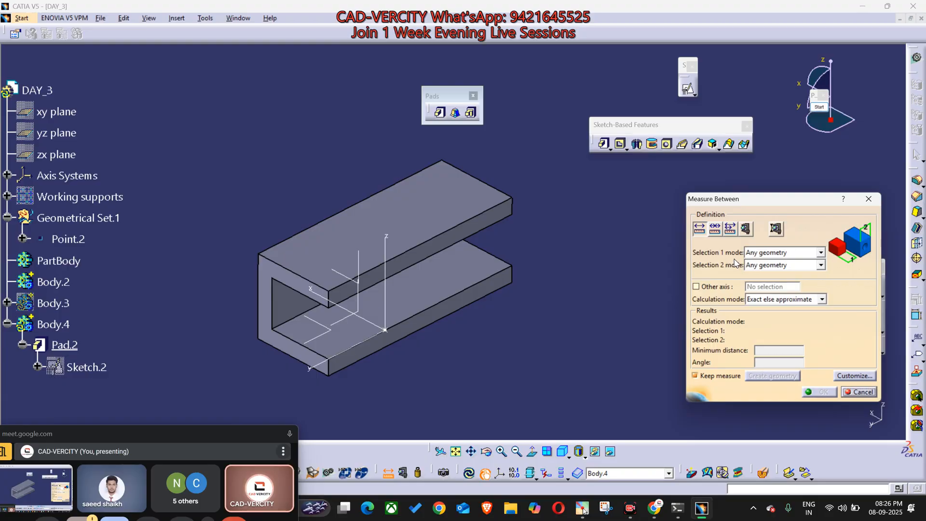
left_click(763, 253)
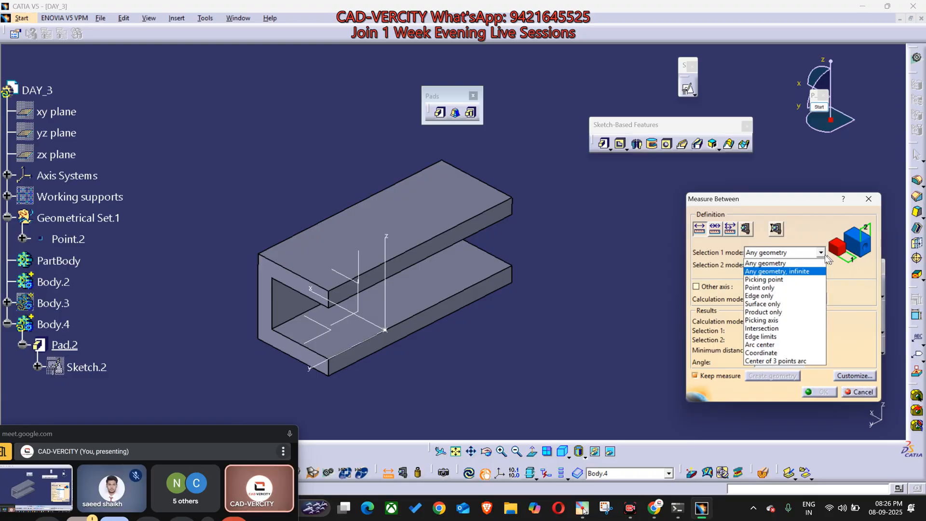
left_click(821, 253)
left_click(822, 252)
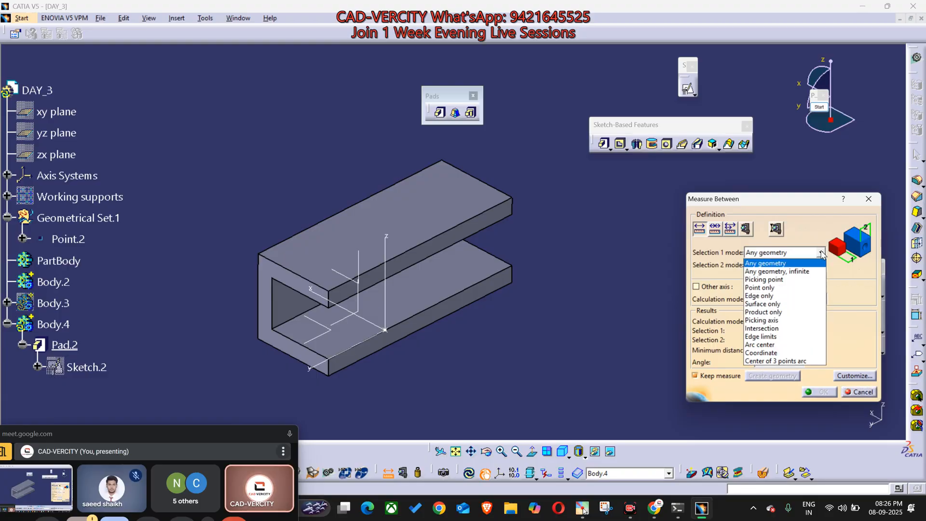
left_click(767, 264)
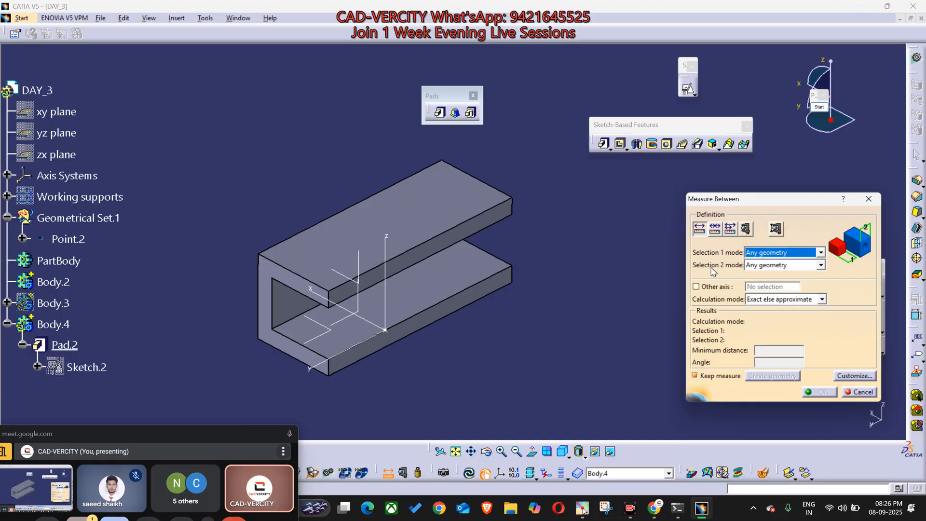
left_click(821, 266)
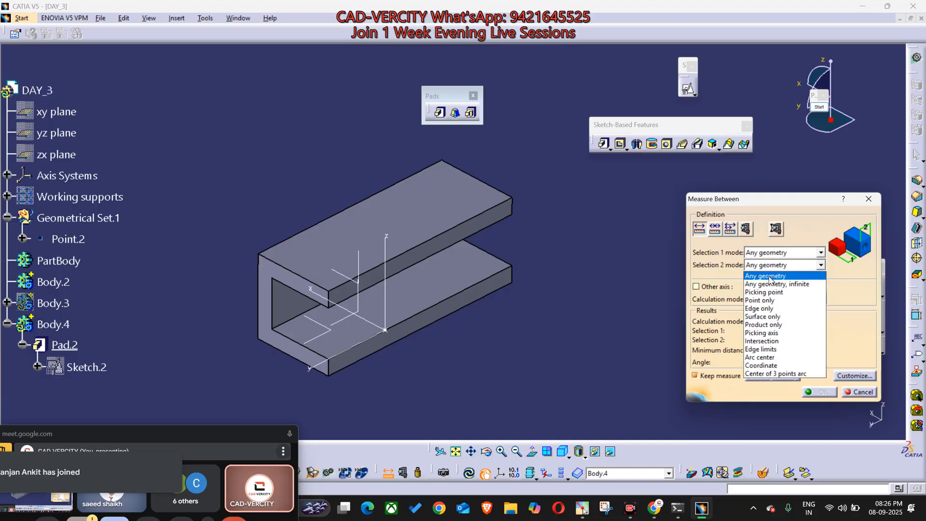
left_click(770, 277)
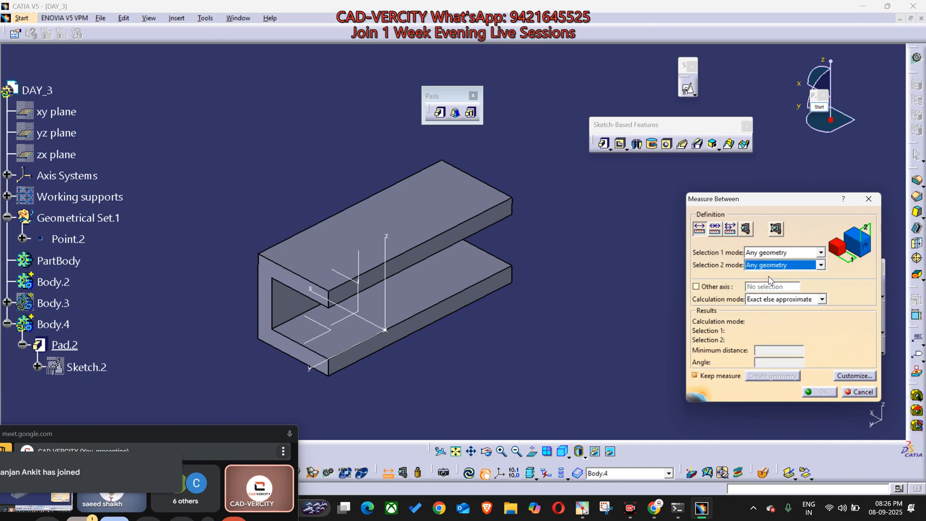
Step: Measure the thickness of the C-shaped pad's upper arm between its outer and inner faces, and place the label beside the model
middle_click_drag(453, 354, 518, 298)
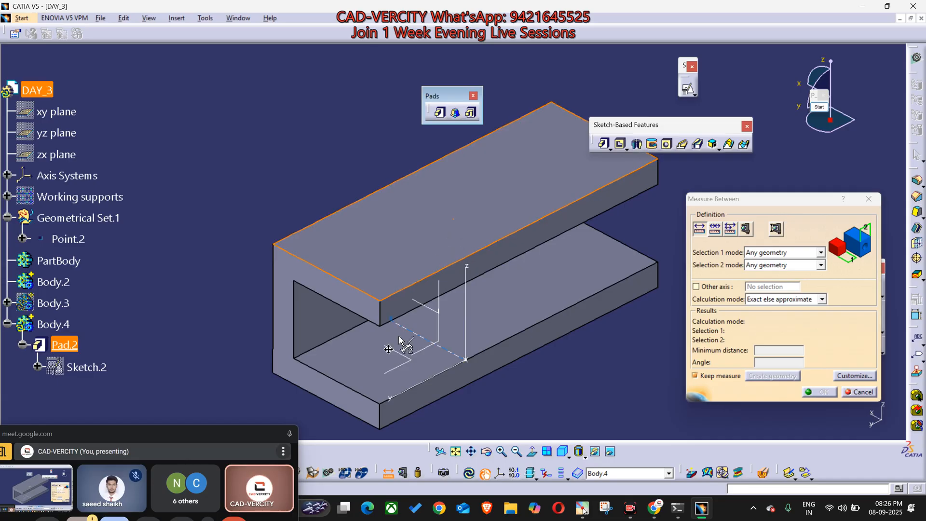
mouse_move(455, 242)
middle_mouse_down()
mouse_move(470, 244)
mouse_move(456, 257)
mouse_move(442, 241)
middle_mouse_up()
left_click(435, 274)
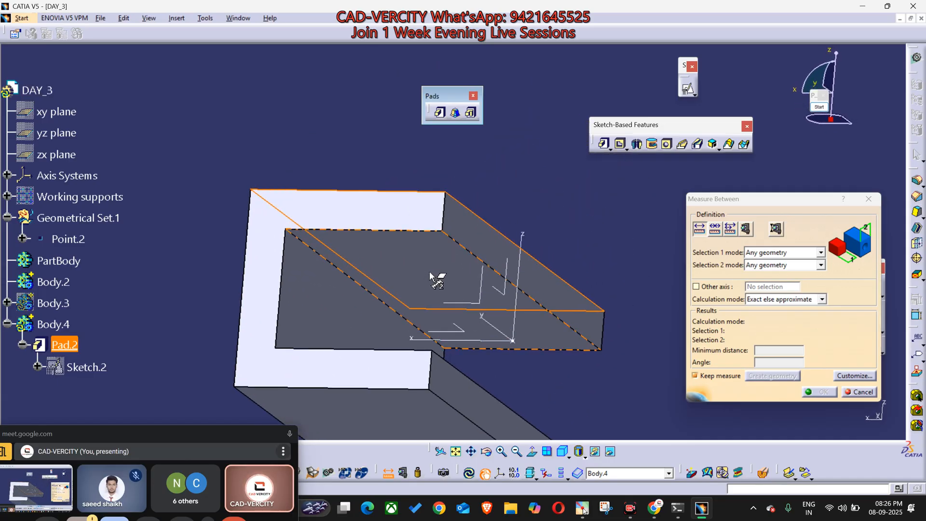
left_click(457, 280)
middle_click_drag(454, 279, 491, 314)
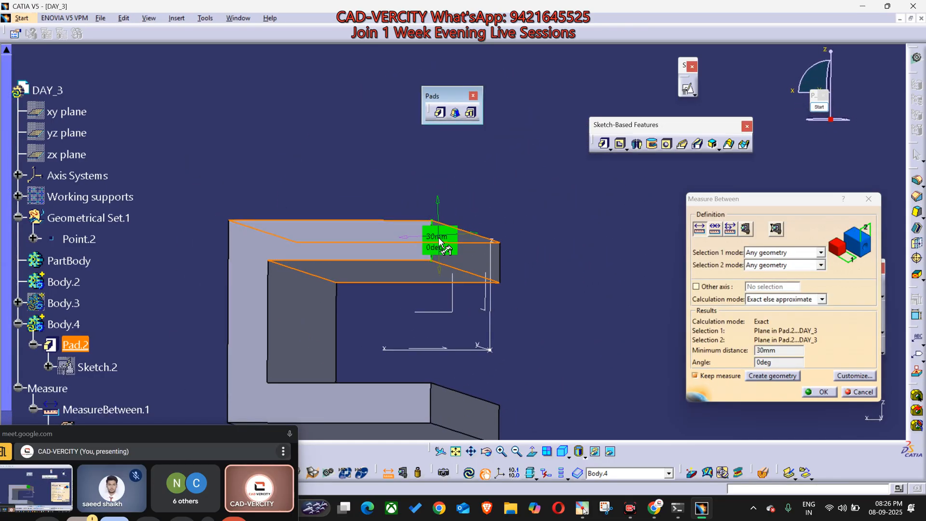
left_click_drag(439, 241, 560, 238)
middle_click_drag(467, 318, 423, 294)
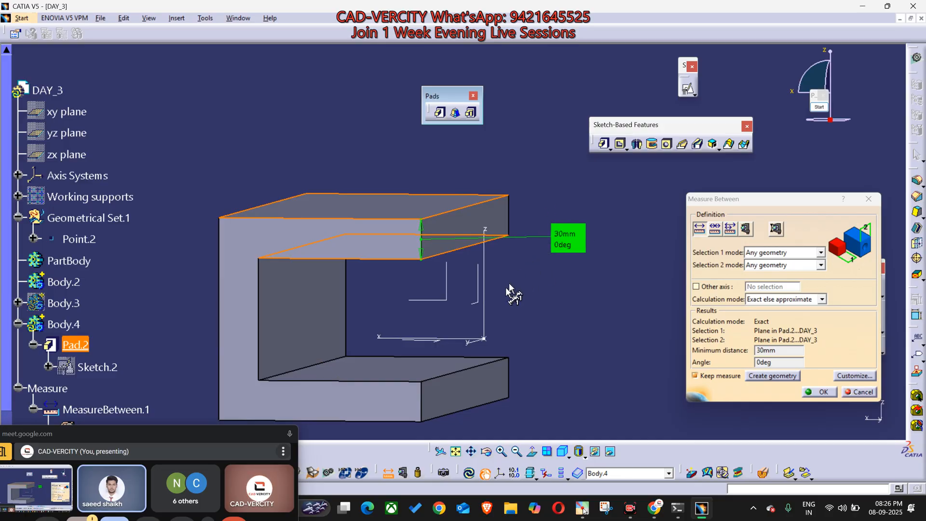
Step: Measure the gap between the inner faces of the upper and lower arms, and place the dimension and label inside the opening
middle_click_drag(511, 294, 497, 244)
left_click(392, 205)
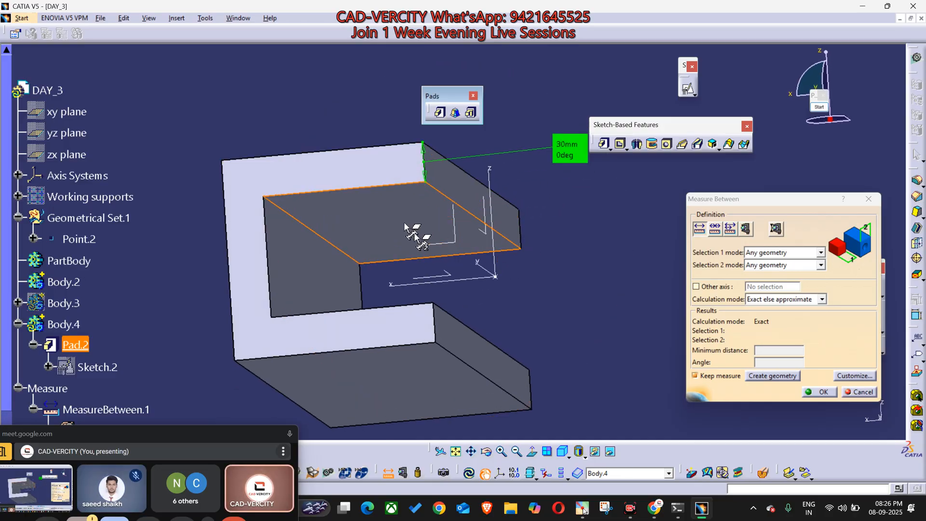
mouse_move(444, 293)
middle_mouse_down()
mouse_move(458, 199)
mouse_move(434, 305)
middle_mouse_up()
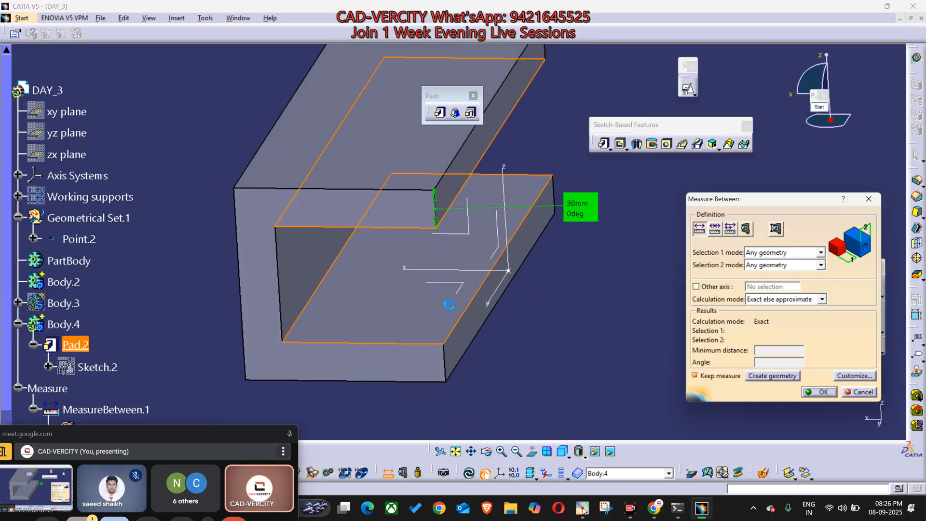
left_click(409, 311)
left_click_drag(381, 283, 429, 251)
middle_click_drag(387, 294, 455, 304)
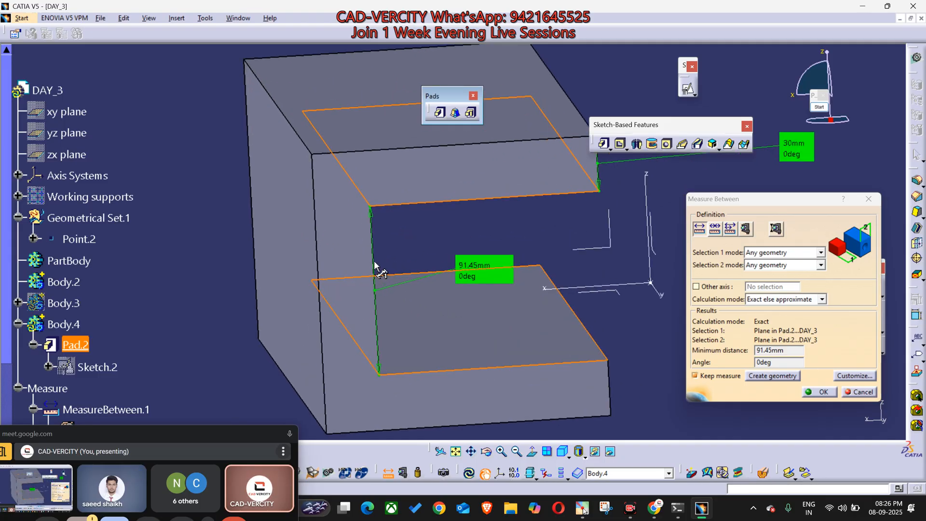
left_click_drag(374, 267, 413, 264)
middle_click_drag(414, 295, 400, 261)
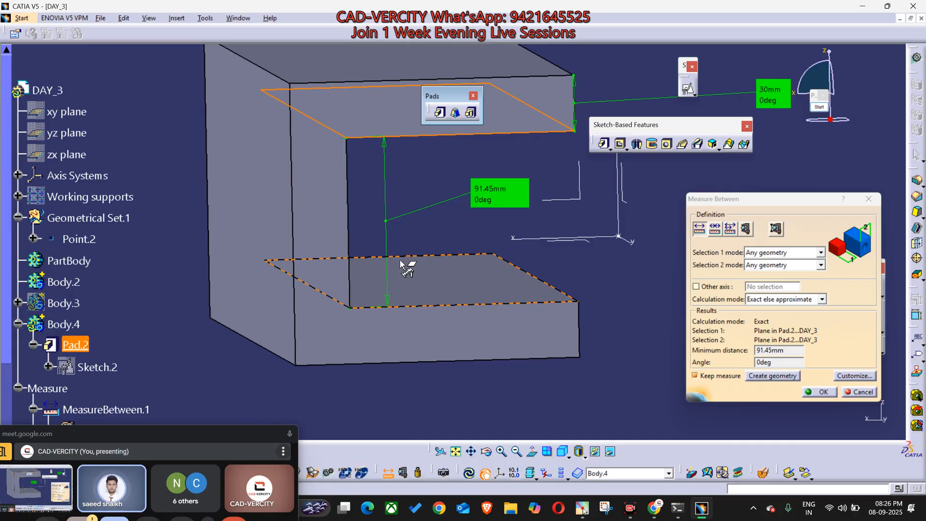
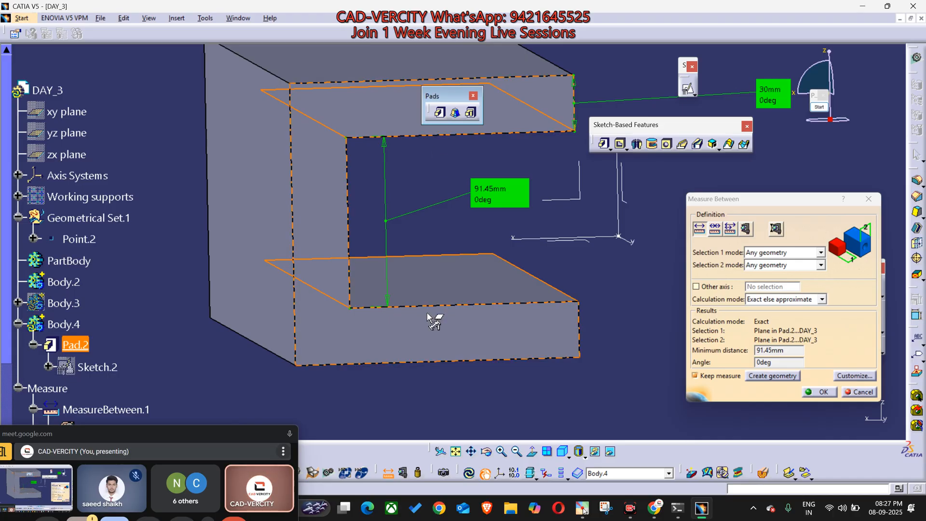
Step: Measure between the pad's outer back face and its underside, and discard all the measurements
middle_click_drag(427, 312, 455, 360)
scroll(455, 360, "up", 1)
middle_click_drag(397, 280, 370, 230)
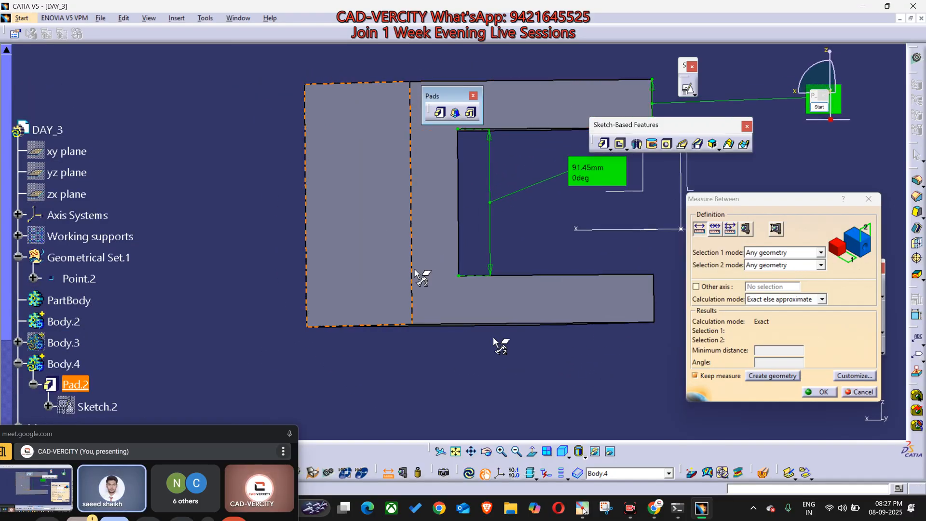
middle_click_drag(493, 339, 379, 263)
left_click(458, 281)
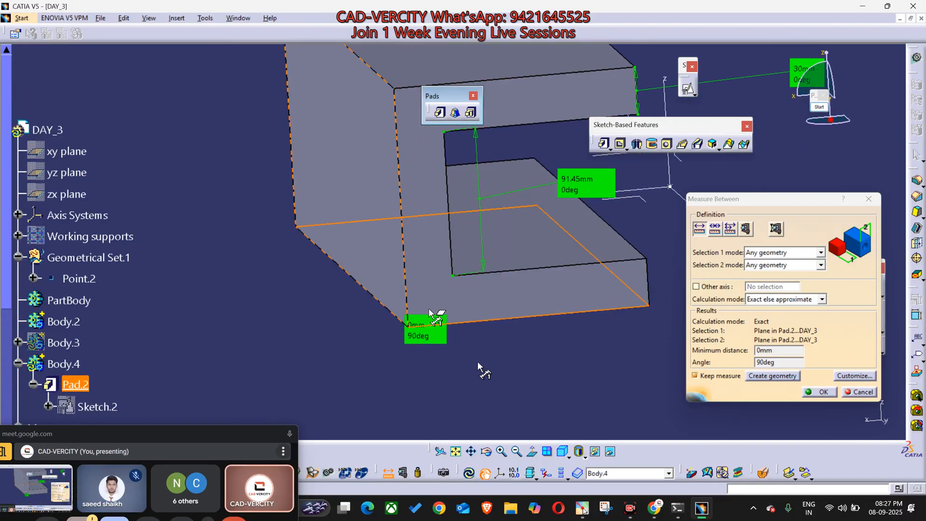
left_click_drag(439, 340, 467, 377)
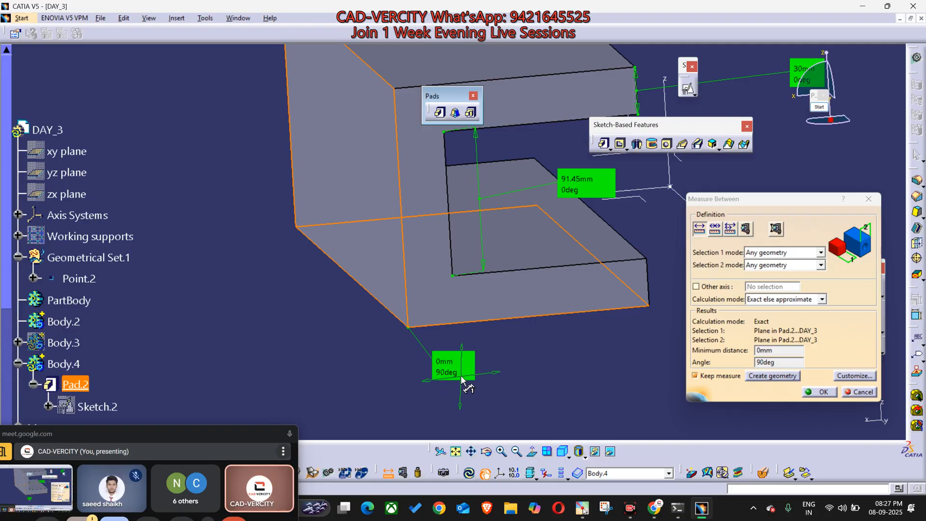
middle_click_drag(562, 292, 482, 349)
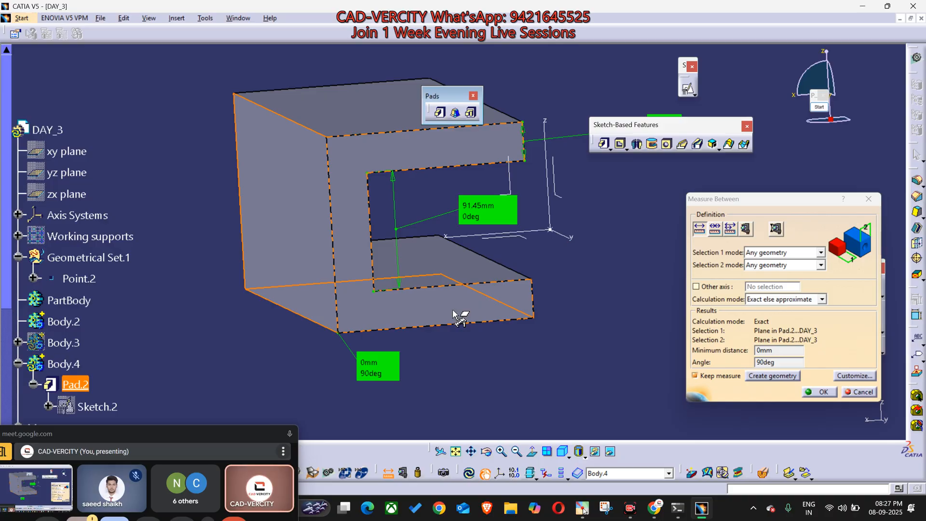
middle_click_drag(583, 252, 620, 338, "ctrl")
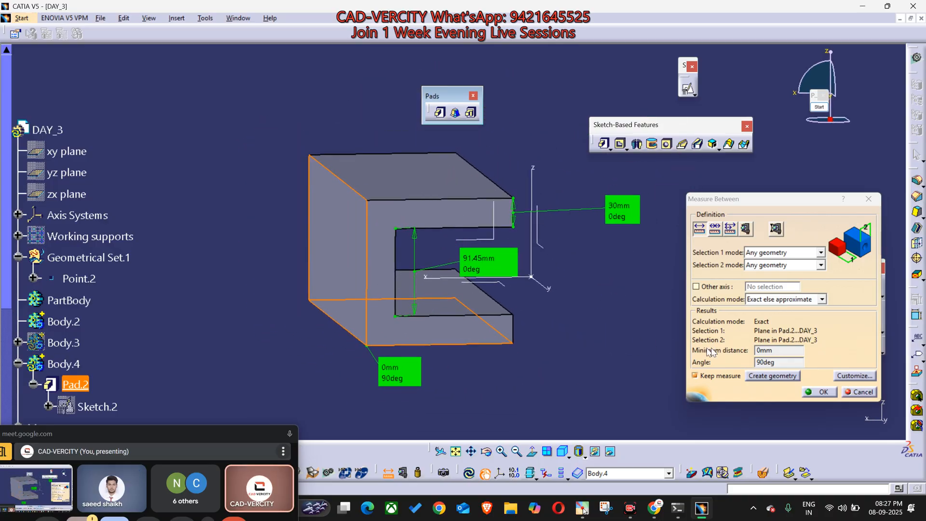
left_click(862, 391)
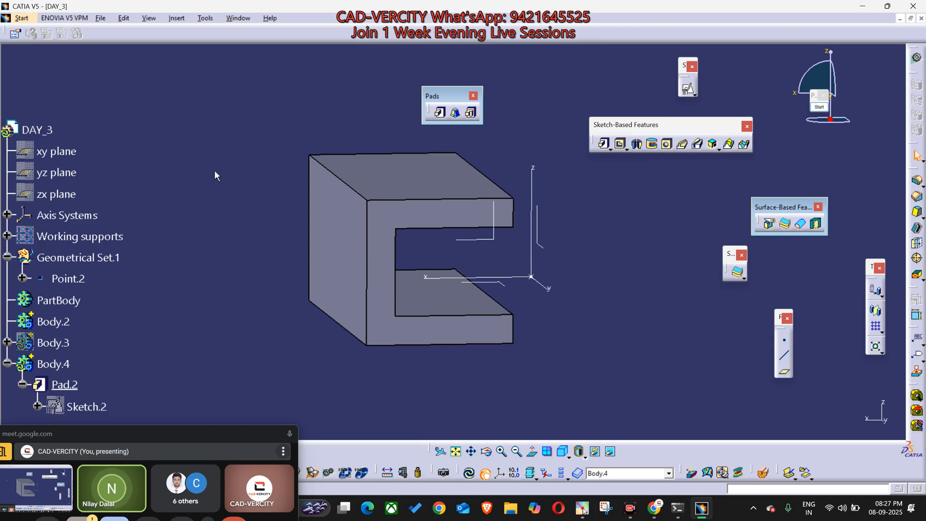
Step: Examine the available length units in the Parameters and Measure options and leave the settings uncommitted
left_click(206, 19)
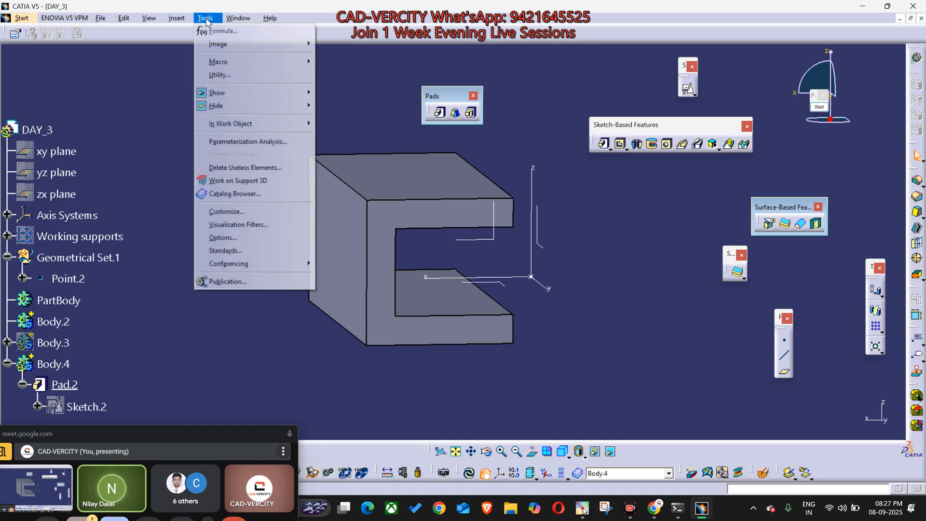
left_click(261, 238)
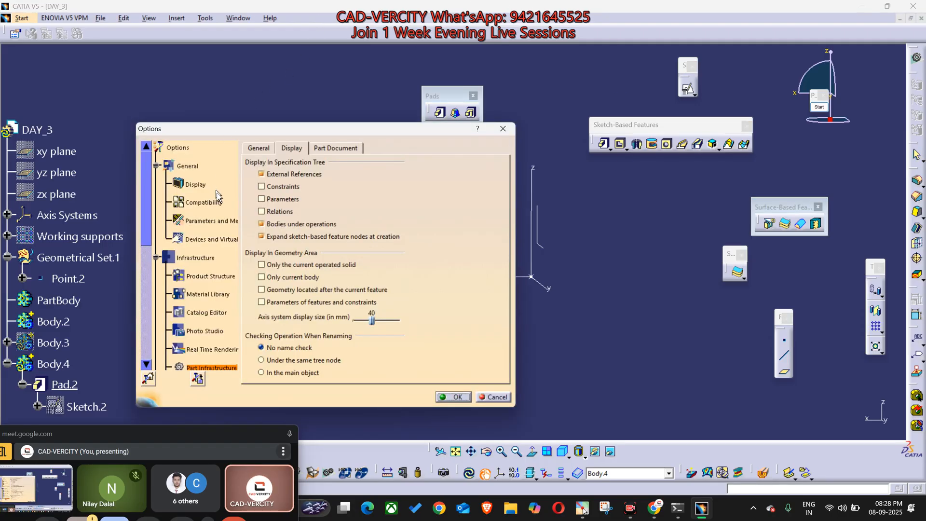
left_click(201, 221)
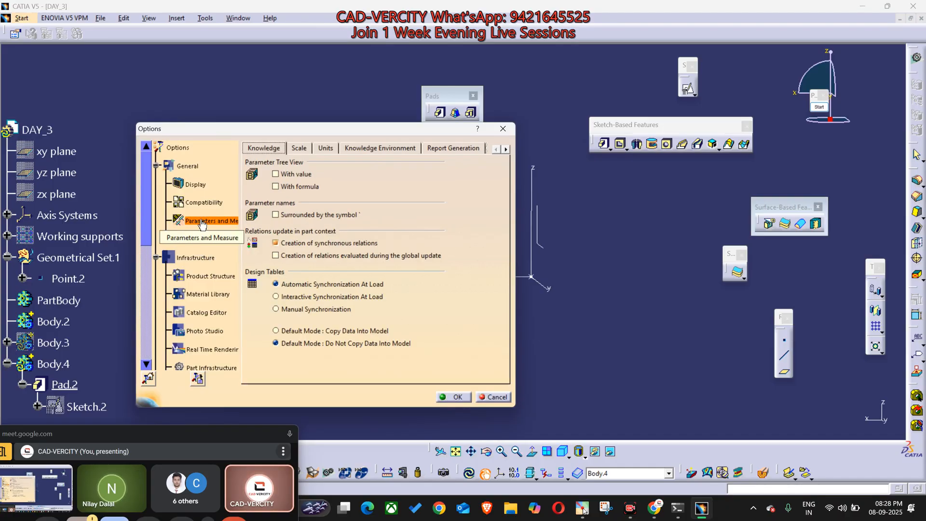
left_click(325, 151)
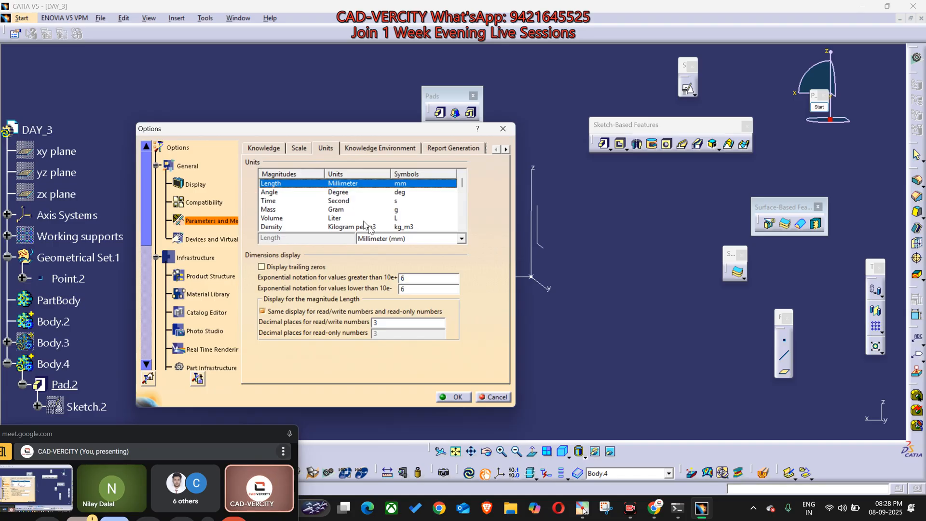
left_click(448, 239)
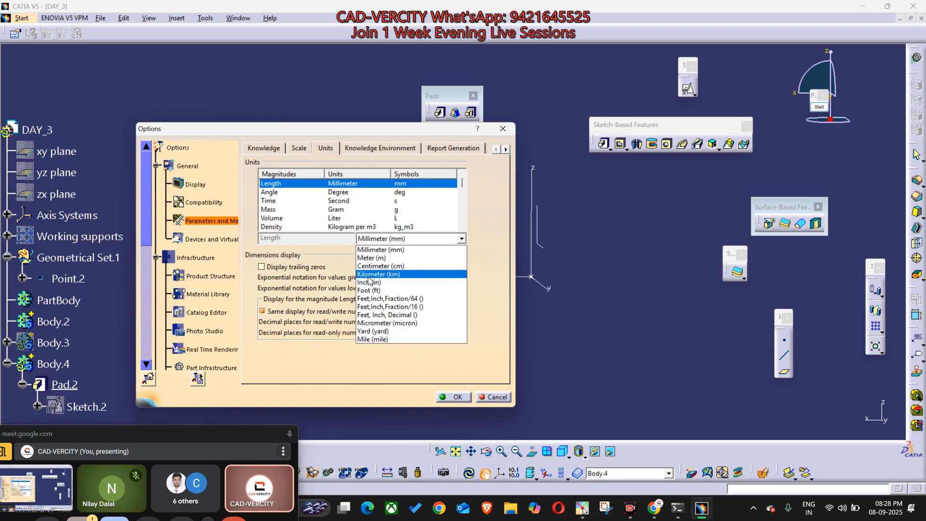
left_click(504, 397)
left_click(505, 398)
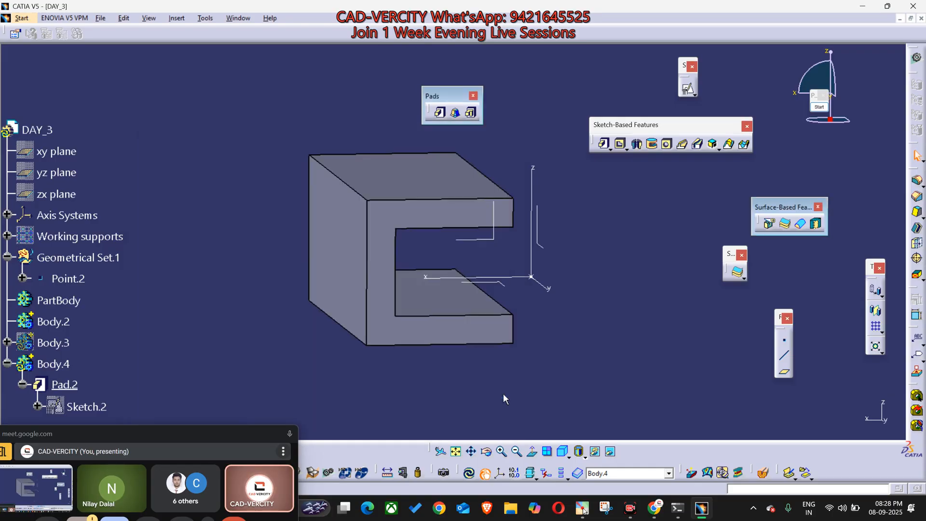
Step: Show Body.3 and locate its pad in the specification tree, and show the pad's Sketch.1
scroll(336, 328, "down", 2)
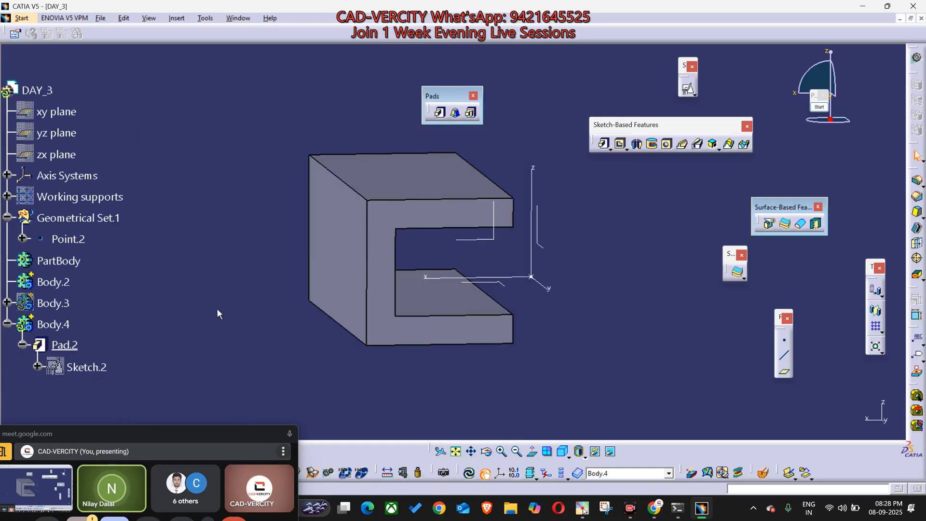
middle_click_drag(462, 268, 434, 275)
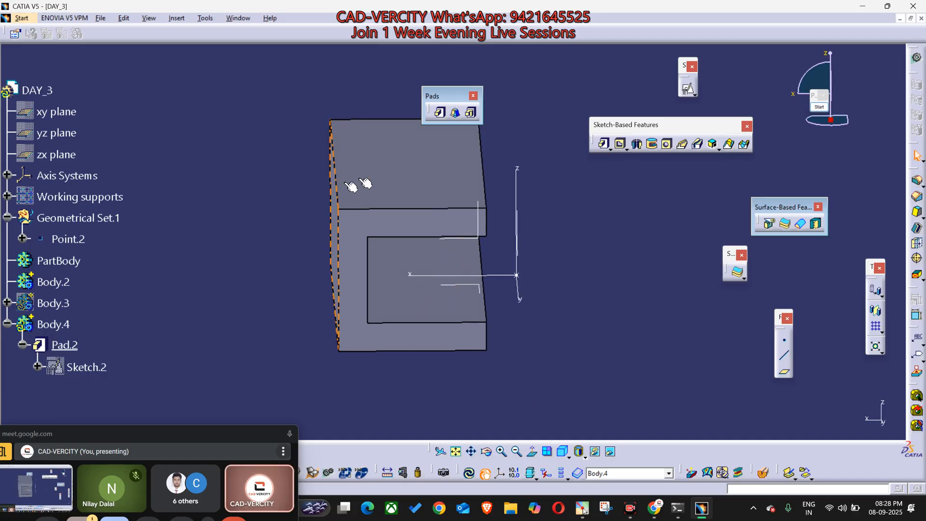
left_click(55, 304)
key("space")
middle_click_drag(488, 302, 490, 265)
right_click(488, 265)
left_click(499, 270)
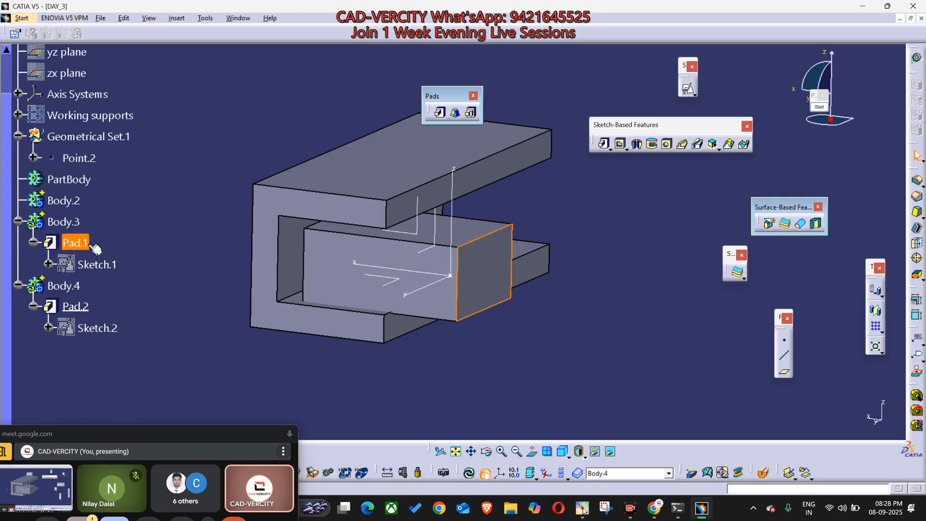
left_click(98, 263)
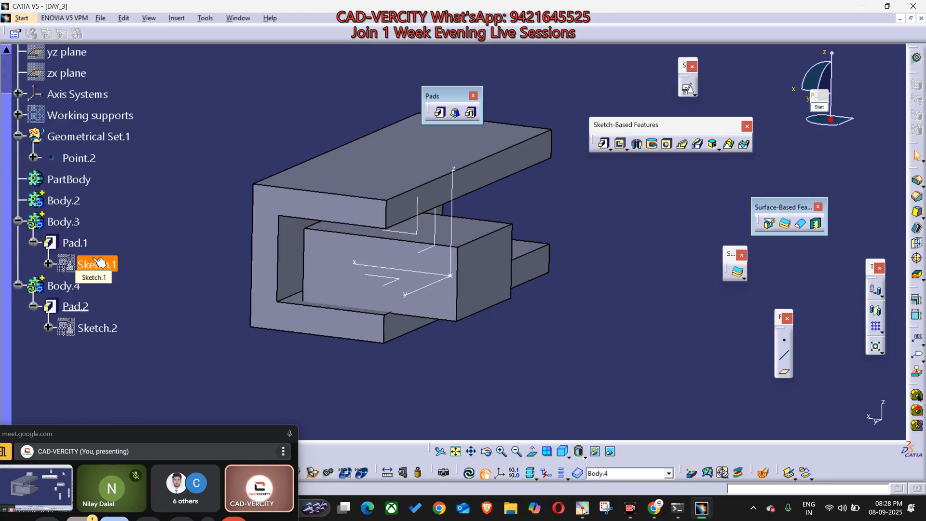
mouse_move(449, 291)
middle_mouse_down()
mouse_move(465, 275)
mouse_move(586, 267)
mouse_move(586, 241)
middle_mouse_up()
Step: Hide Body.3 and show Sketch.2, the profile under Body.4's C-shaped pad
left_click(62, 220)
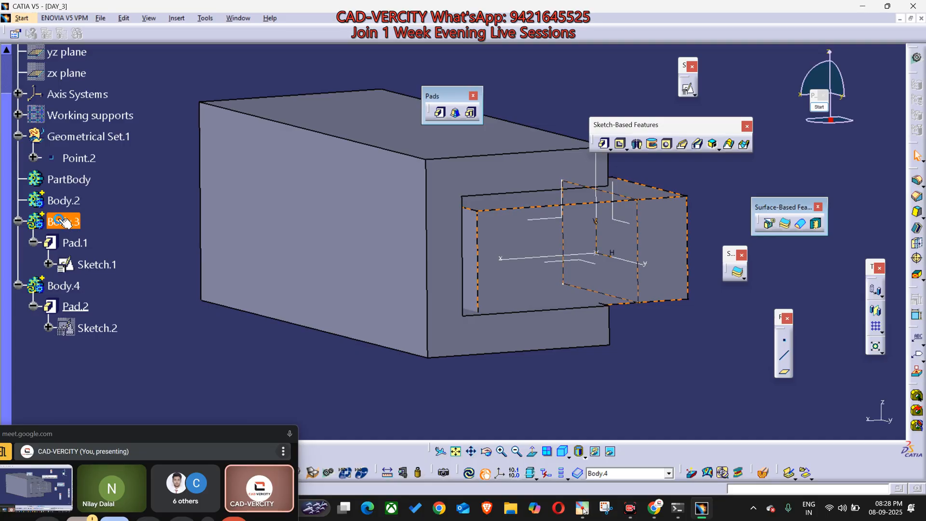
key("space")
left_click(241, 231)
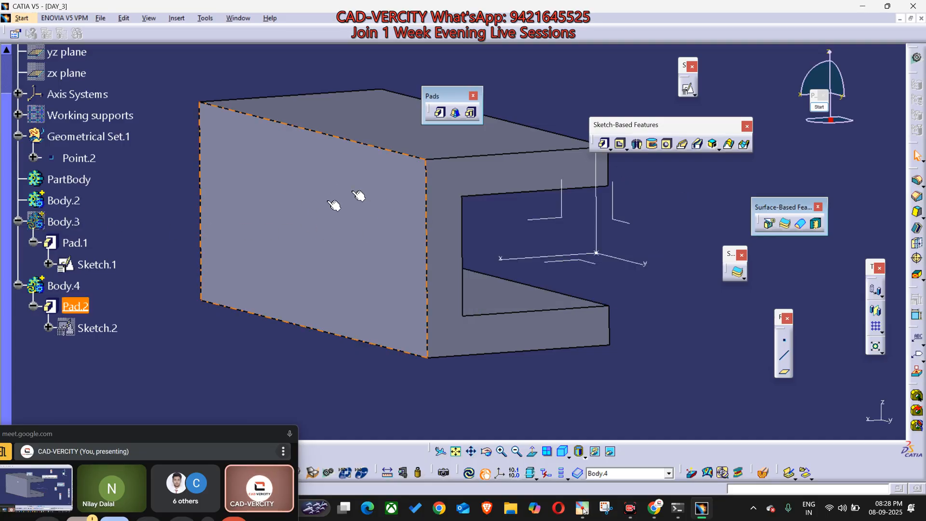
right_click(350, 224)
left_click(356, 227)
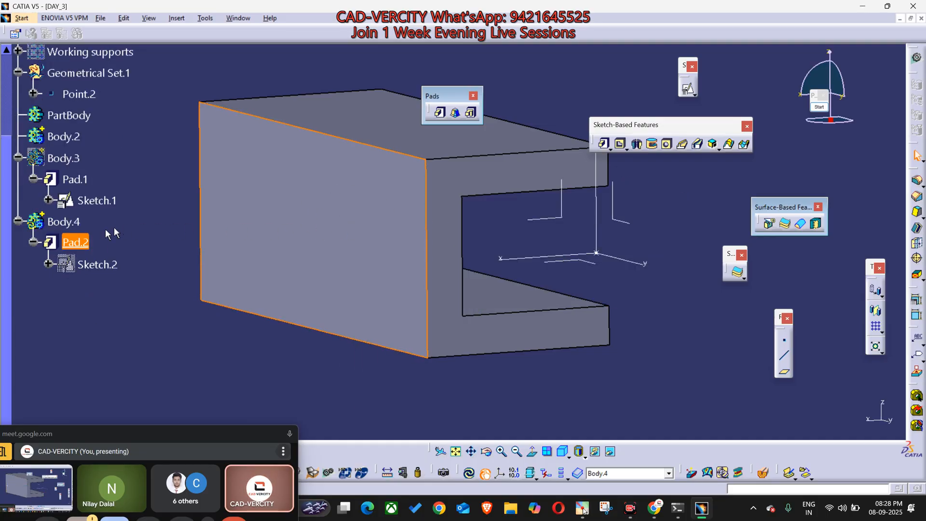
left_click(98, 264)
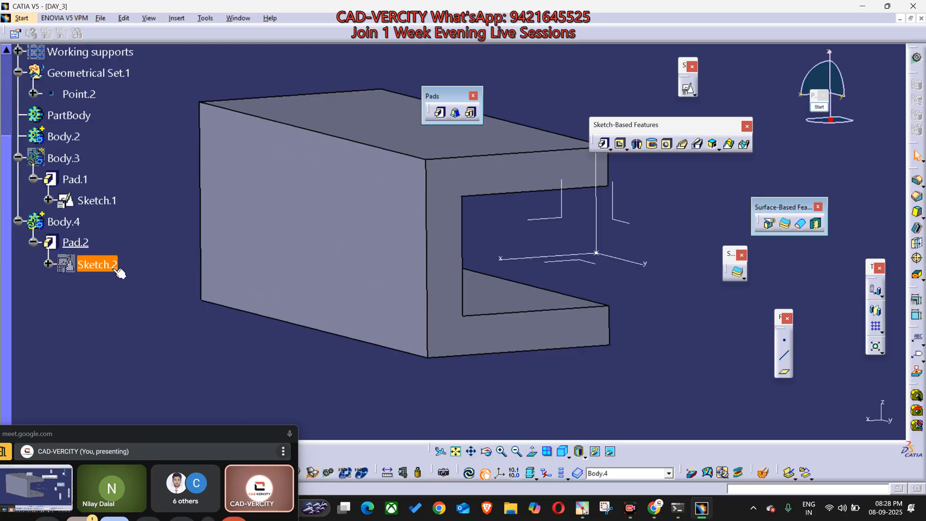
key("space")
middle_click_drag(470, 289, 382, 286)
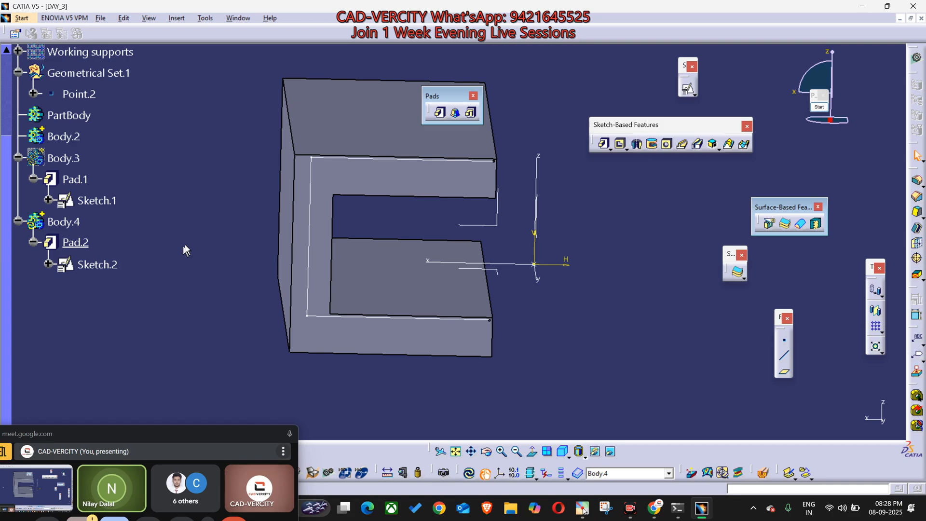
Step: Locate the C-shaped pad's feature in the specification tree starting from its upper face in the model
middle_click_drag(185, 246, 243, 281)
scroll(165, 349, "up", 4)
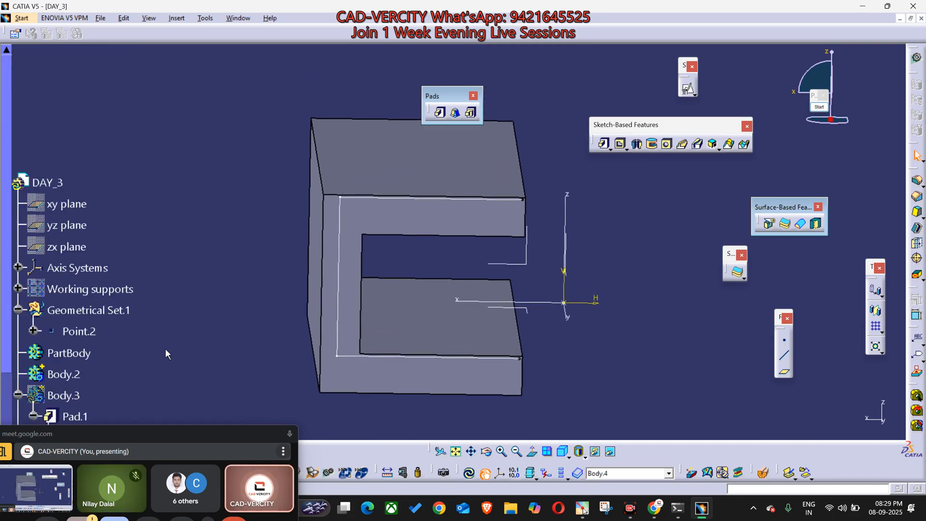
scroll(166, 349, "up", 3)
scroll(167, 347, "up", 4)
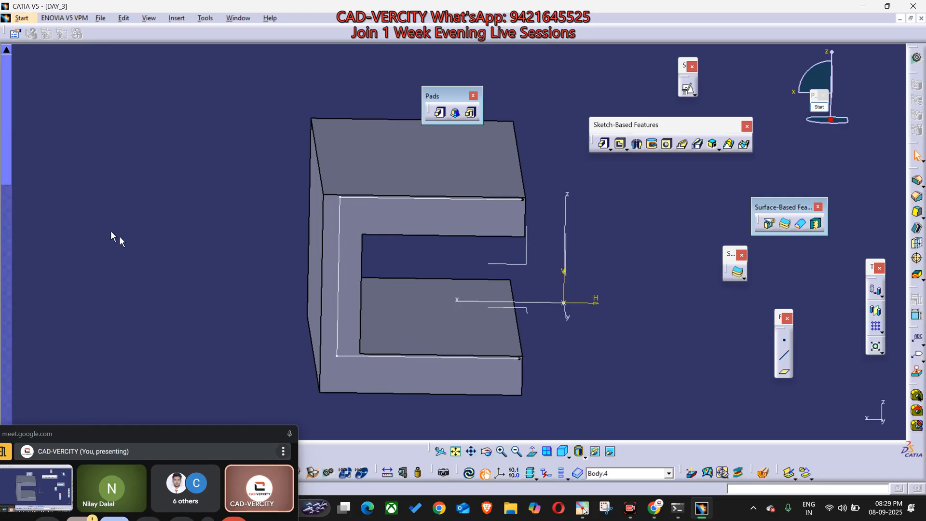
right_click(369, 164)
left_click(393, 172)
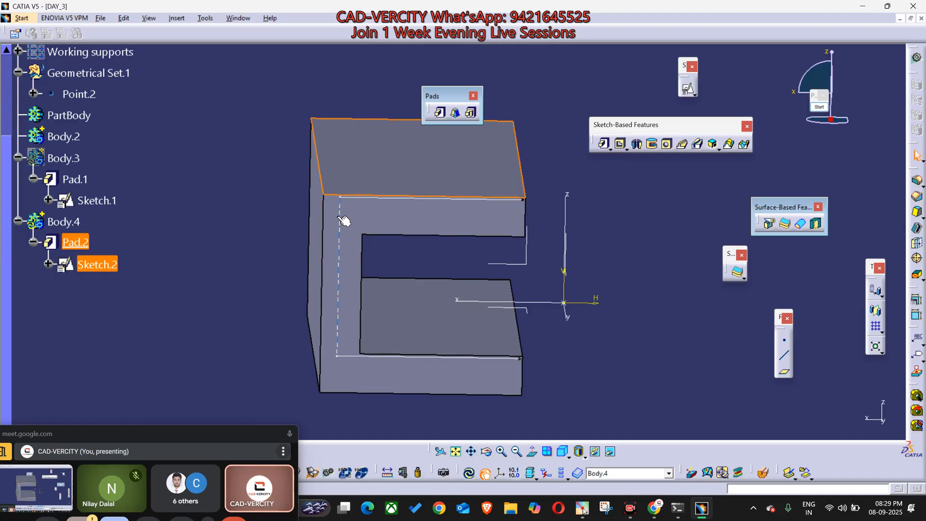
right_click(356, 176)
left_click(377, 183)
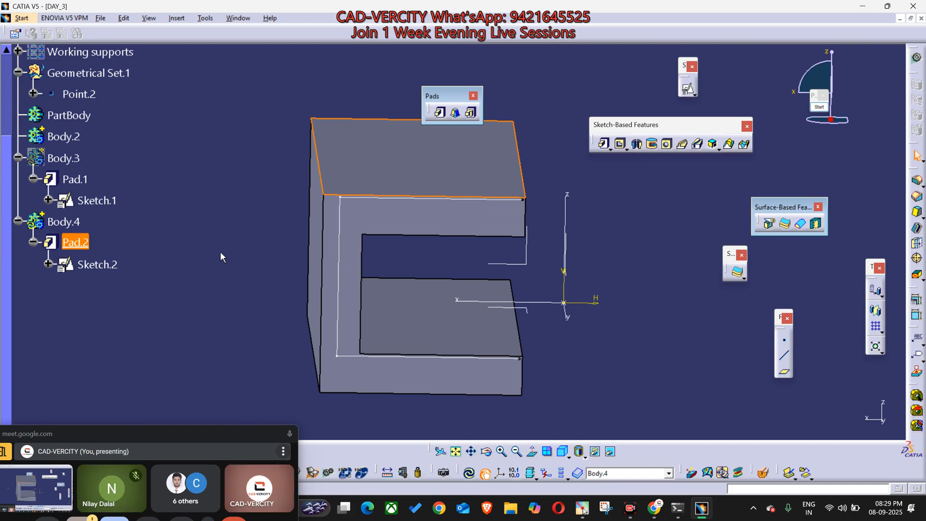
left_click(215, 264)
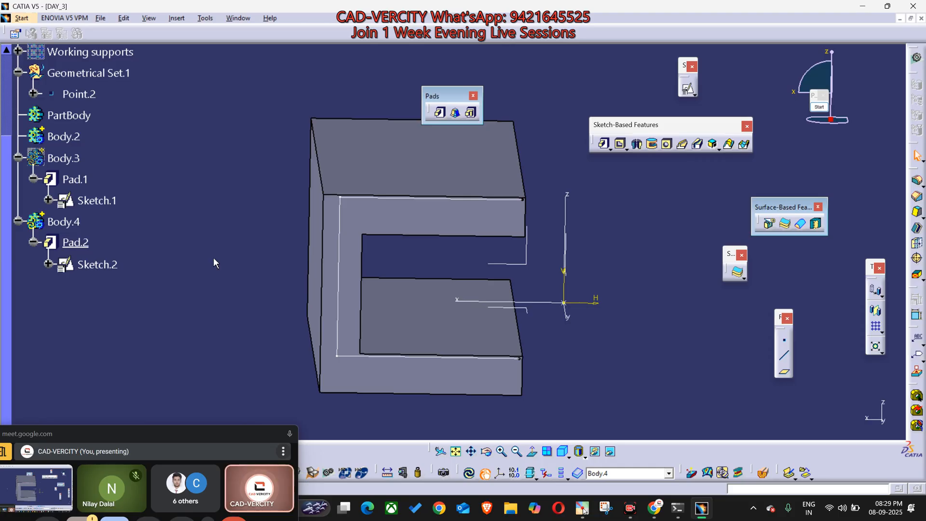
Step: Insert a new body in the part and hide Body.4
key("alt+i")
key("Return")
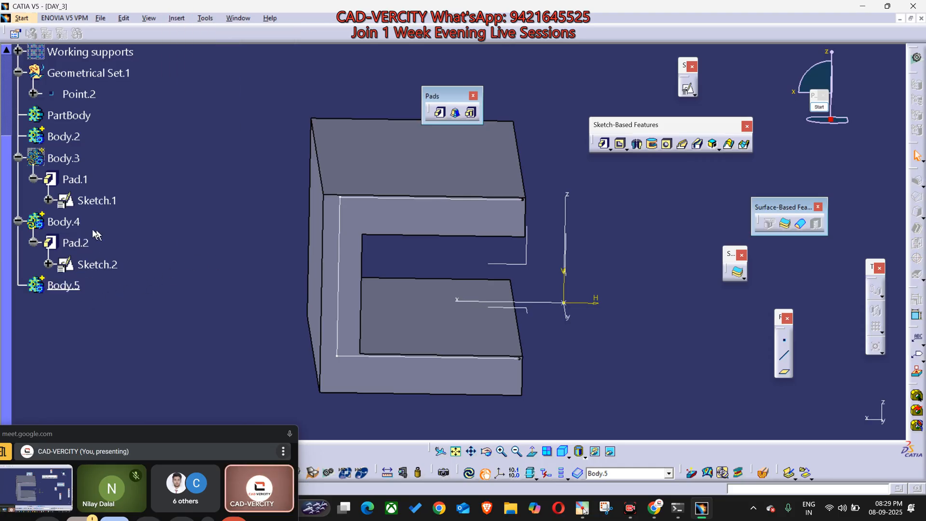
left_click(72, 225)
key("space")
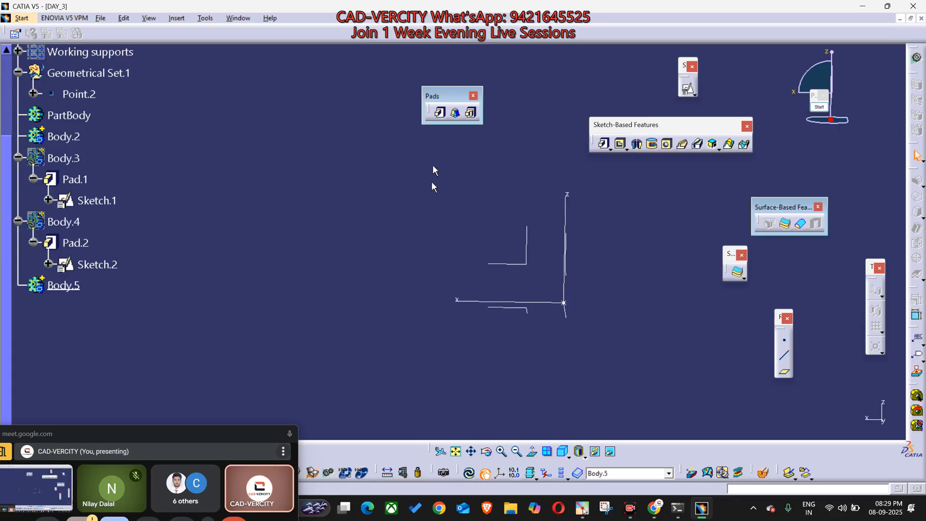
Step: Create a positioned sketch on the ZX plane of Axis System.2, with its H axis pointing opposite to X
left_click_drag(453, 100, 285, 89)
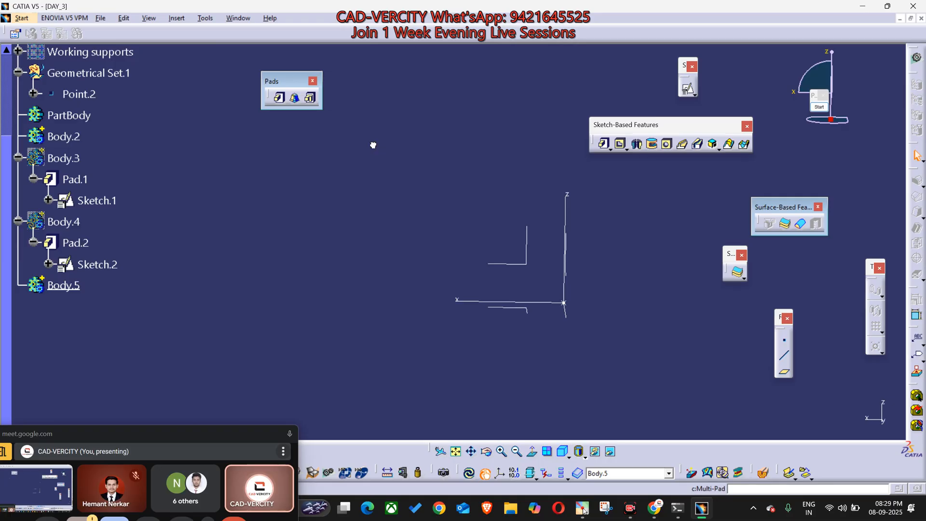
left_click(688, 88)
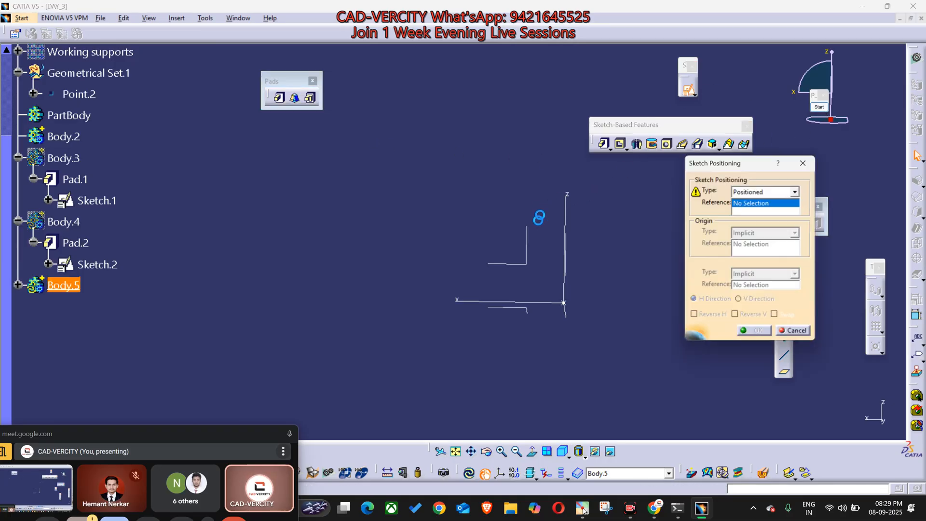
left_click(532, 256)
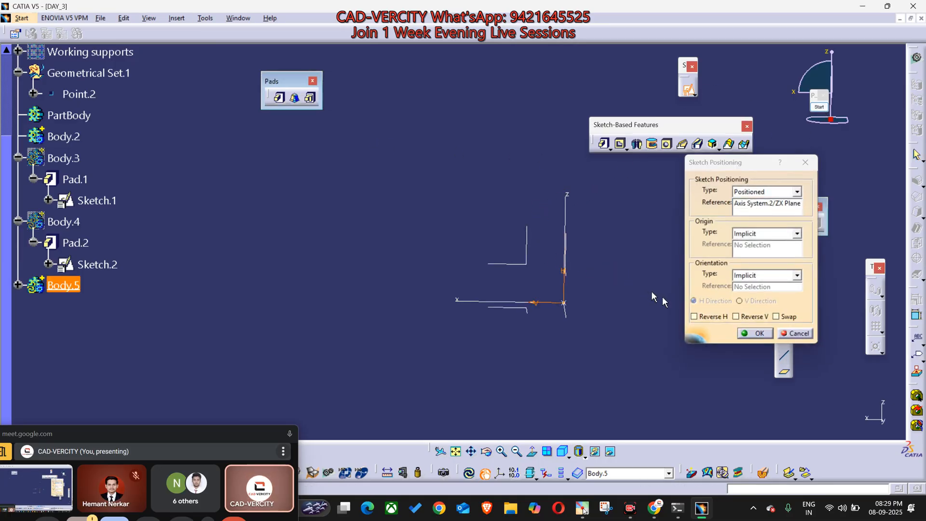
left_click(737, 317)
left_click(772, 333)
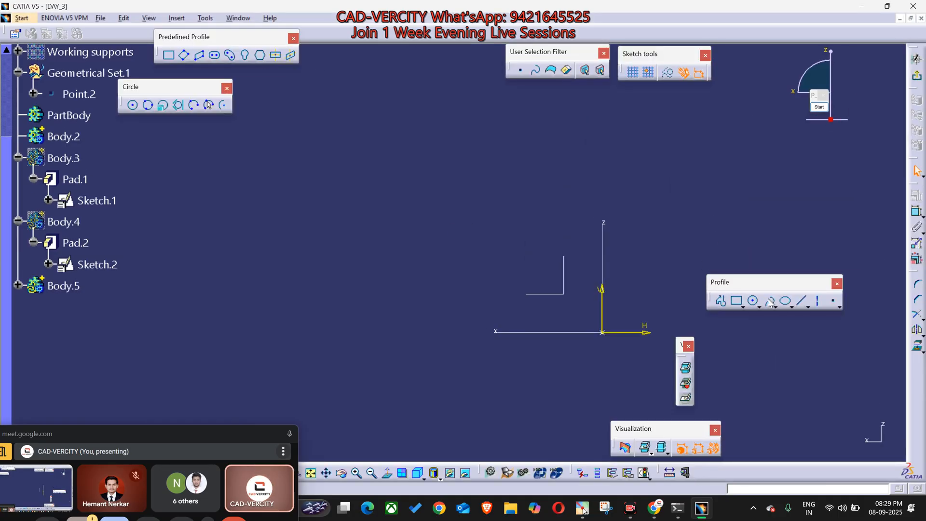
Step: Draw an open wavy spline through six control points, from below-left of the origin across to its upper right, and exit the sketch
left_click(771, 302)
left_click(433, 372)
left_click(285, 287)
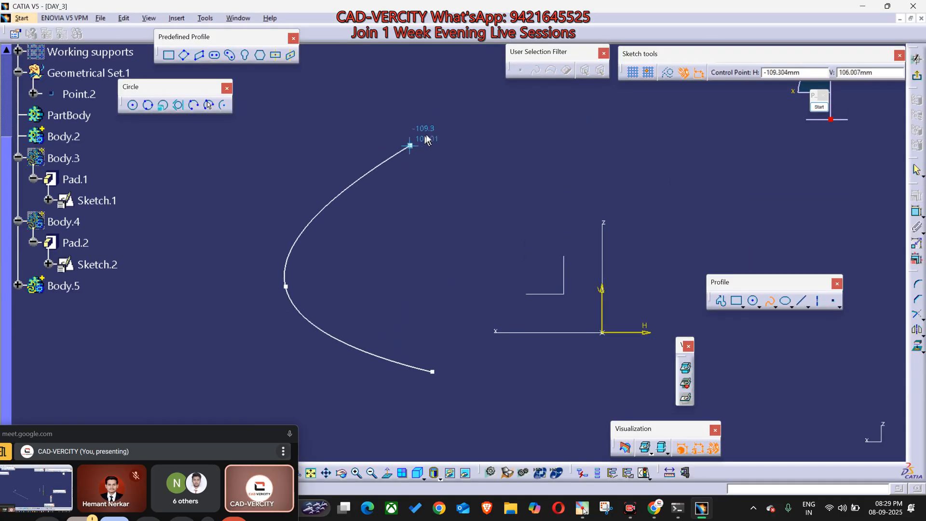
left_click(427, 134)
left_click(569, 250)
left_click(729, 109)
left_click(767, 213)
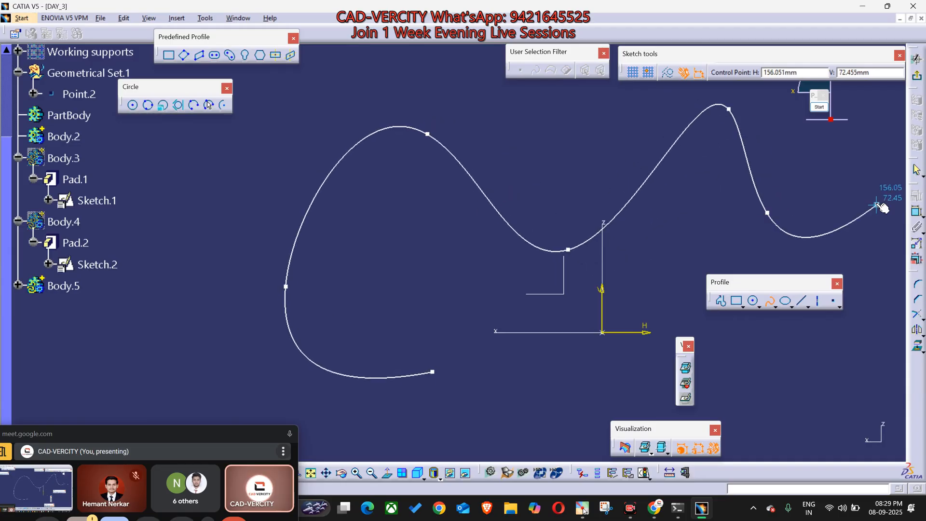
key("Escape")
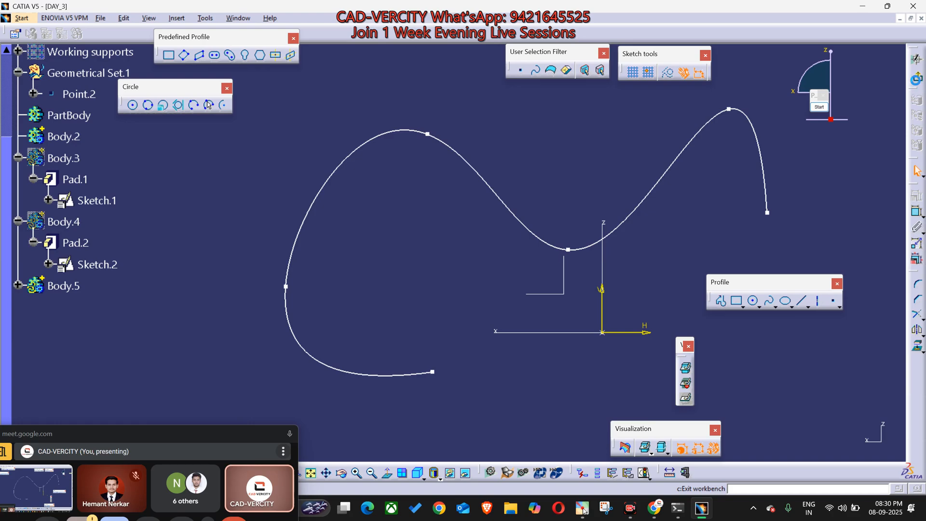
left_click(918, 82)
Step: Start a pad from the open spline Sketch.3 in Body.5, accept the open profile, and enable the Thick option
mouse_move(536, 258)
middle_mouse_down()
mouse_move(455, 259)
mouse_move(517, 299)
mouse_move(490, 357)
mouse_move(547, 333)
mouse_move(581, 356)
mouse_move(558, 358)
mouse_move(415, 270)
mouse_move(536, 274)
middle_mouse_up()
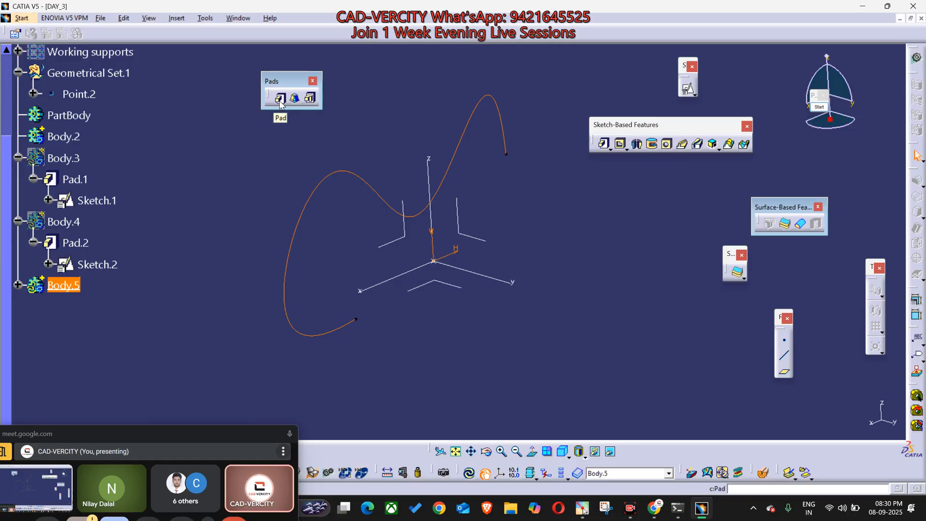
right_click(322, 193)
left_click(347, 198)
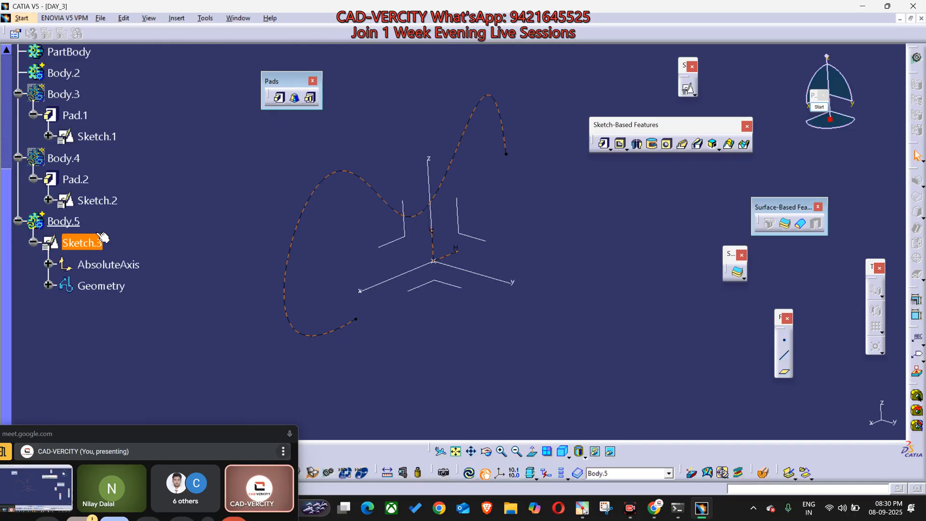
left_click(196, 247)
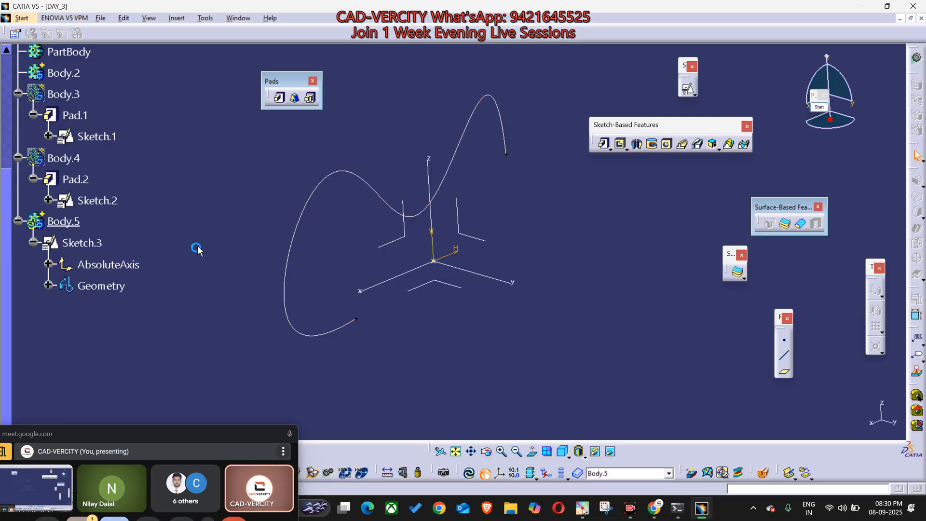
left_click(96, 242)
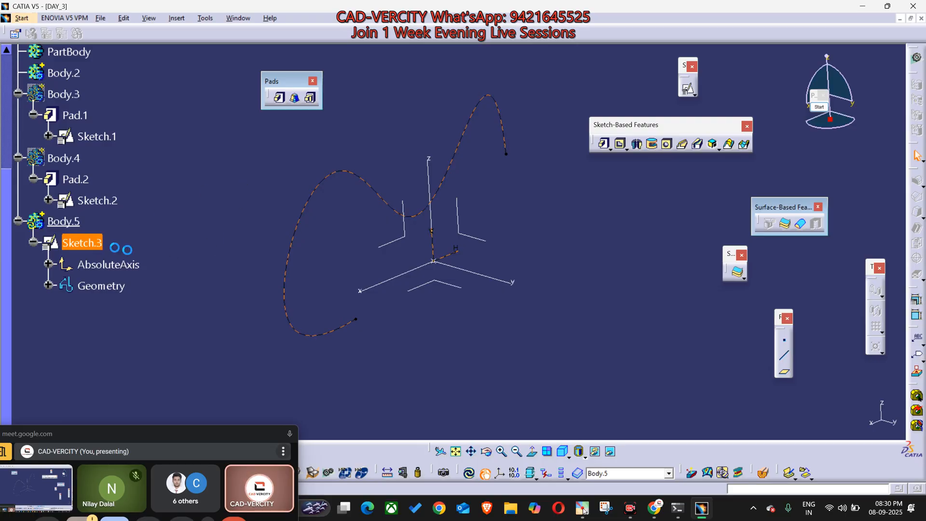
left_click(279, 98)
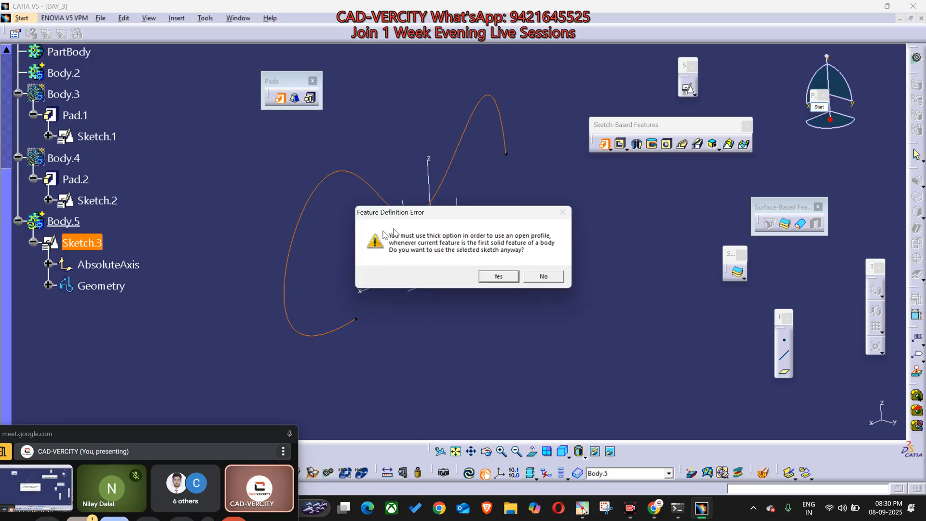
left_click(498, 277)
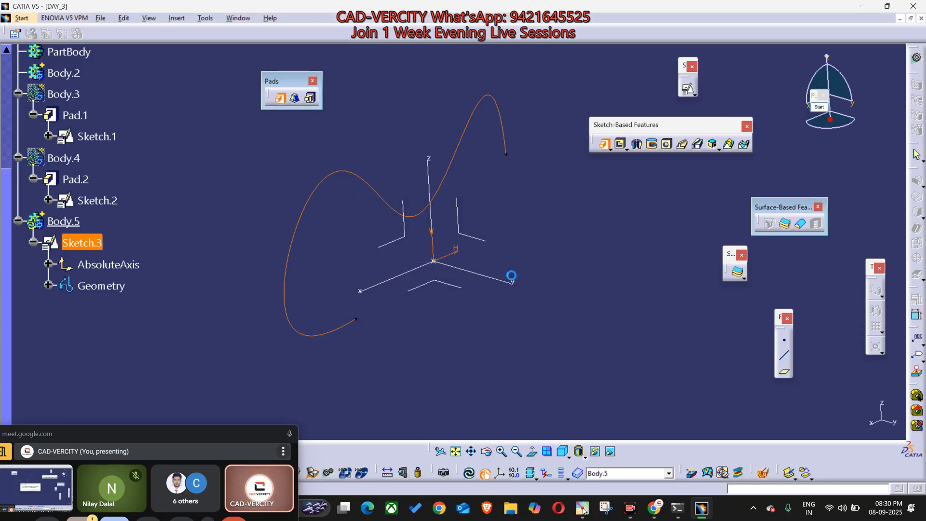
left_click(599, 332)
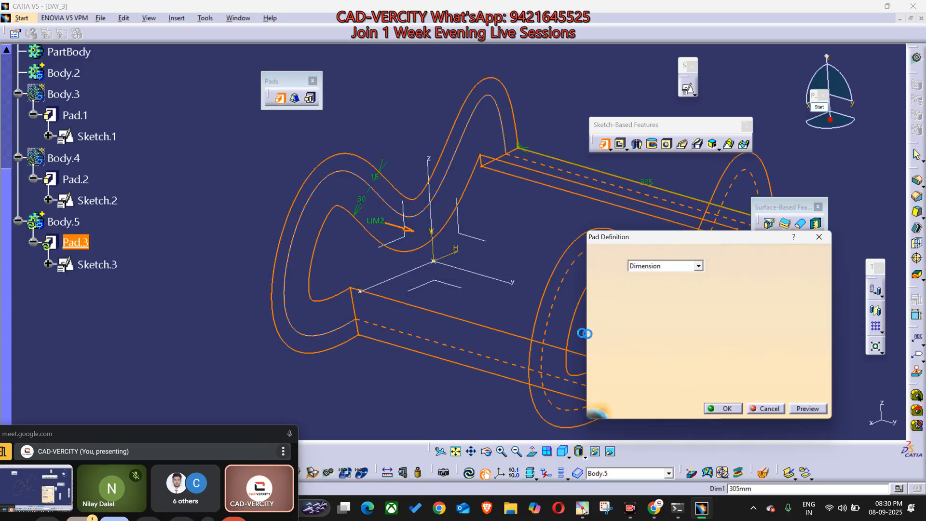
Step: Enable Neutral Fiber for the spline pad, set its Thickness1 to 10 mm, and preview the solid
middle_click_drag(554, 308, 526, 279)
left_click(738, 387)
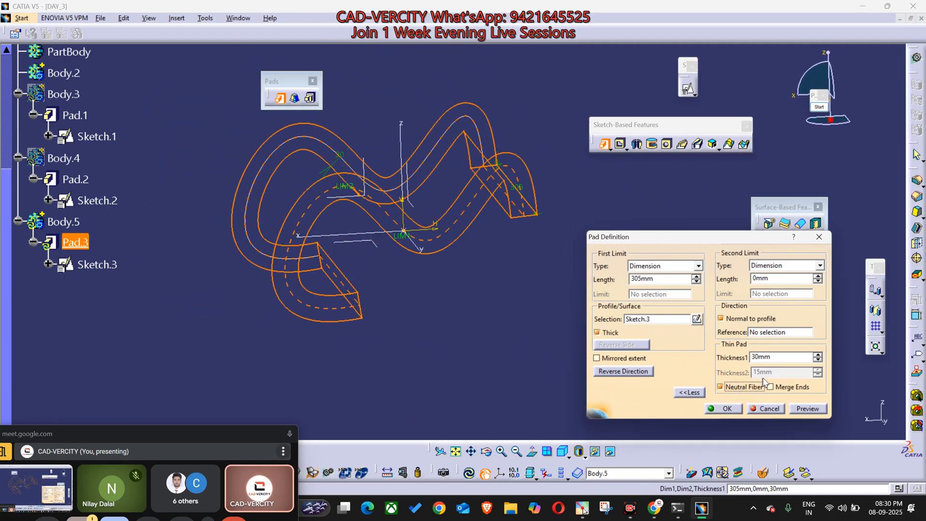
double_click(755, 357)
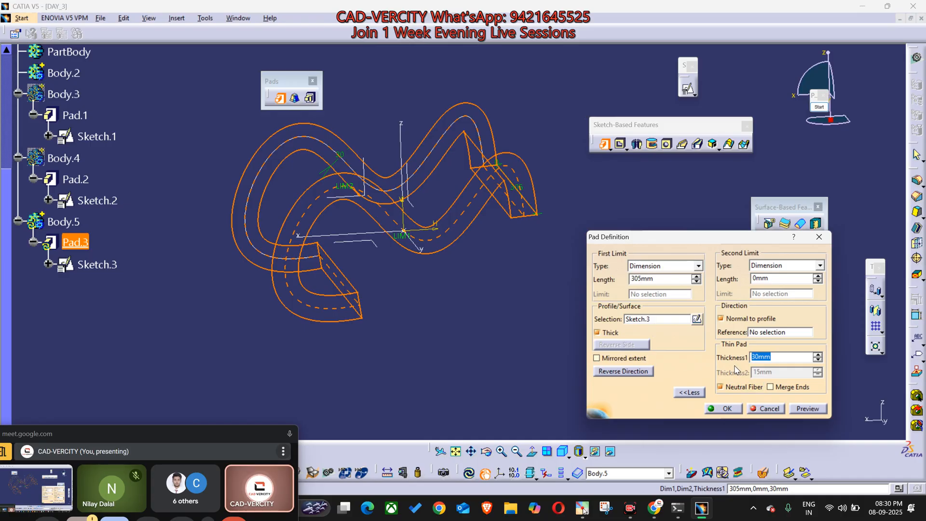
type("10")
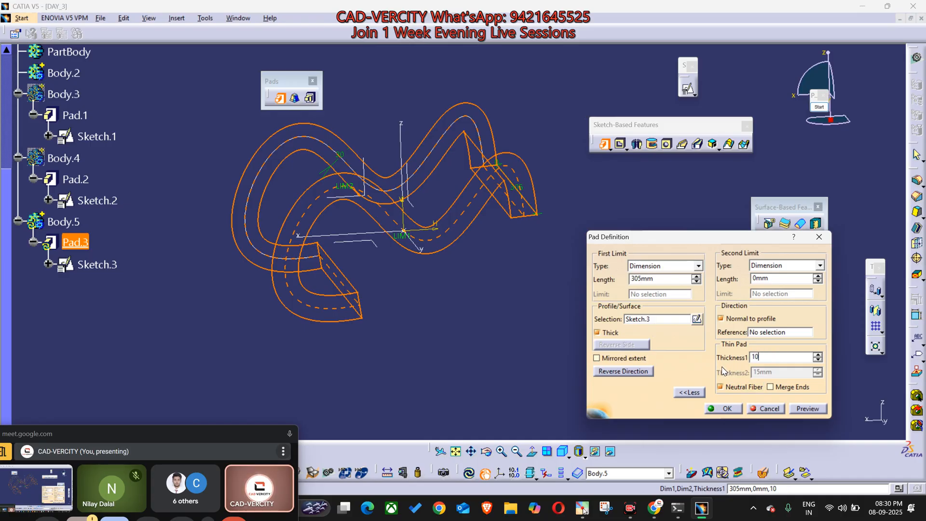
left_click(795, 412)
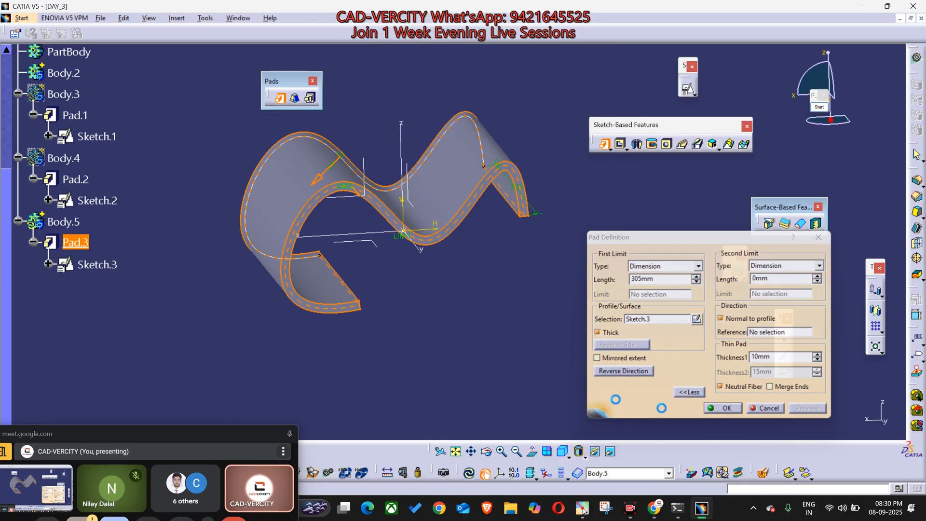
Step: Extend the spline pad to a first limit of 440 mm and a second limit of 160 mm
scroll(474, 337, "up", 1)
mouse_move(472, 336)
middle_mouse_down()
mouse_move(419, 291)
mouse_move(452, 255)
mouse_move(555, 338)
mouse_move(544, 320)
mouse_move(492, 309)
mouse_move(502, 275)
mouse_move(473, 285)
middle_mouse_up()
double_click(473, 204)
left_click_drag(476, 237, 543, 262)
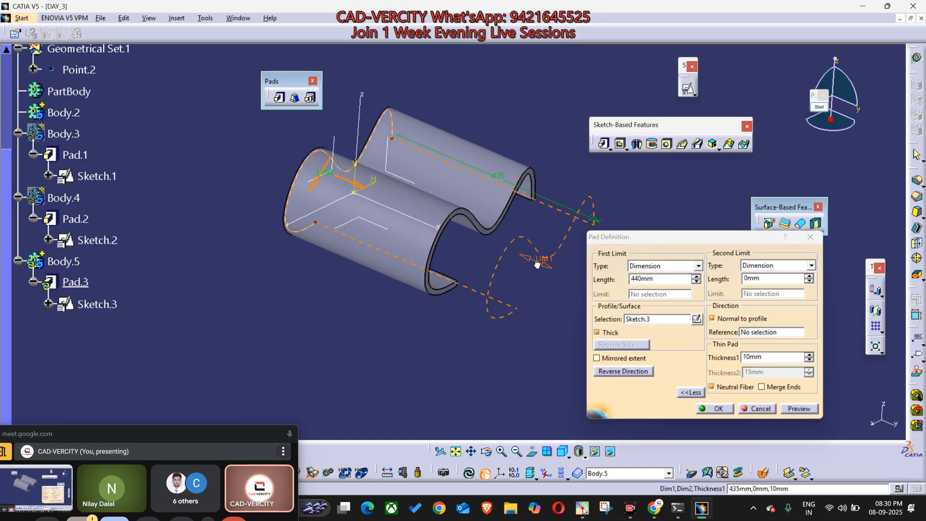
left_click_drag(332, 177, 259, 145)
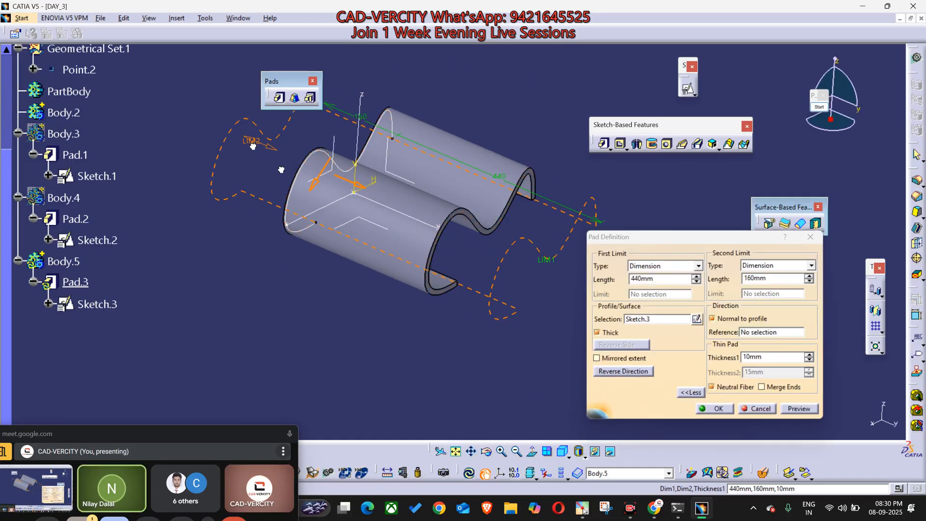
left_click(716, 409)
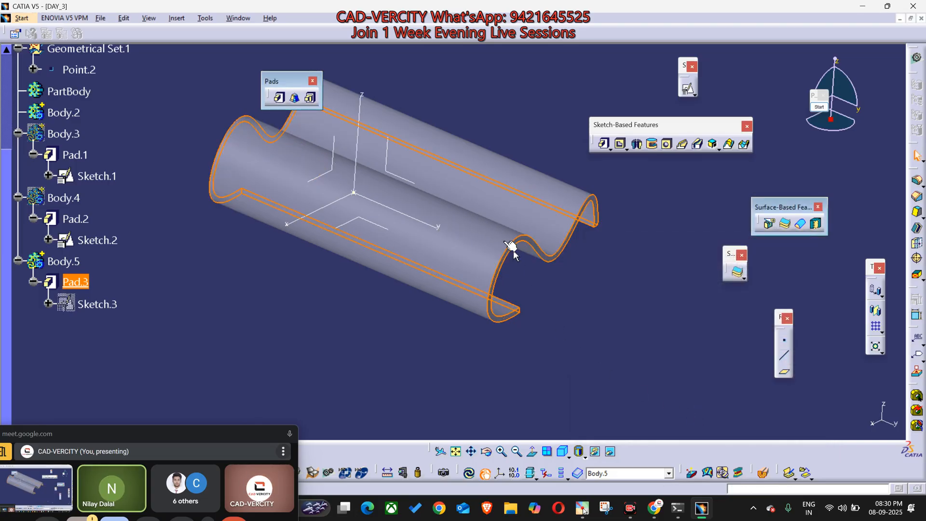
Step: Edit the spline pad to use Mirrored extent about its sketch plane
double_click(486, 220)
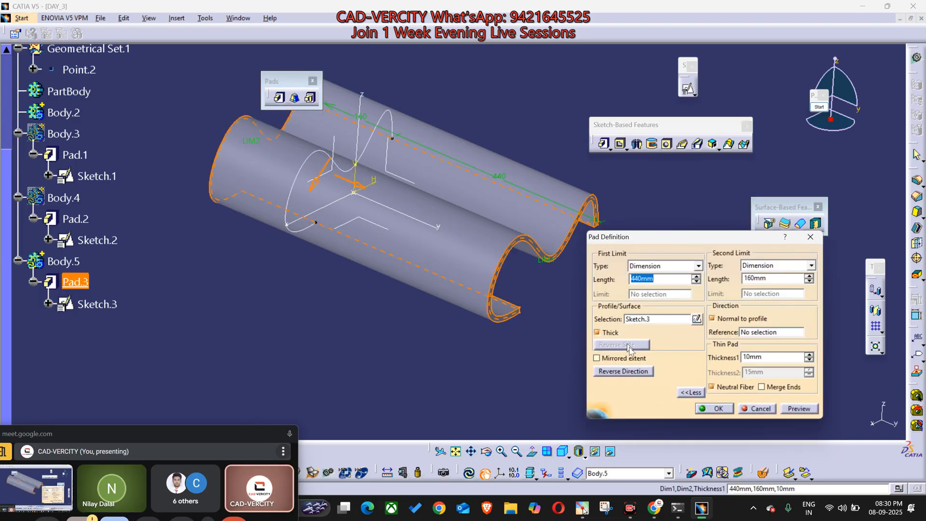
left_click(598, 359)
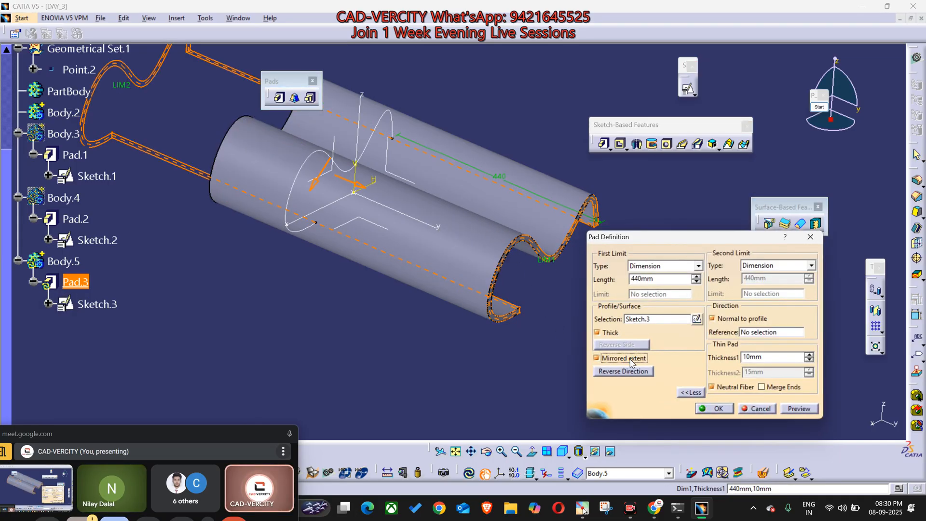
left_click(697, 409)
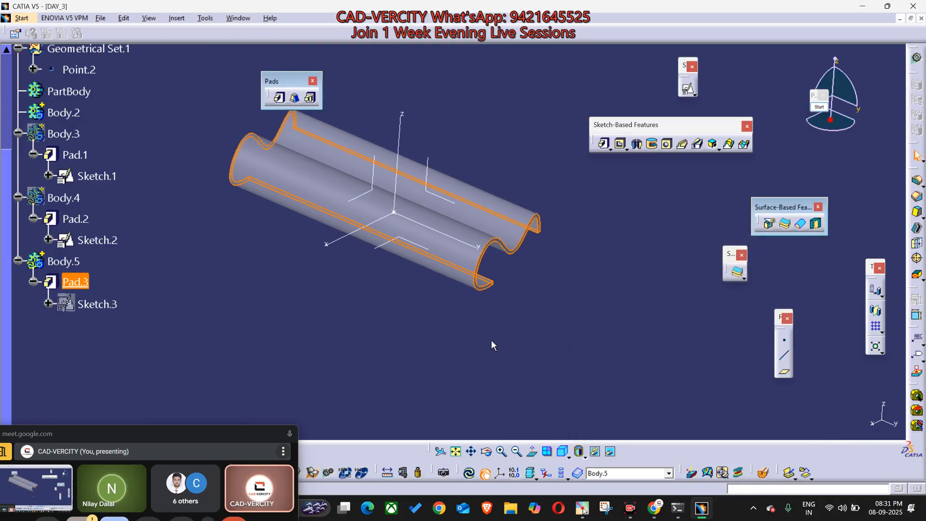
Step: Hide Body.5 and insert a new body in the part
left_click(60, 263)
key("space")
scroll(471, 341, "up", 1)
middle_click_drag(473, 344, 519, 352)
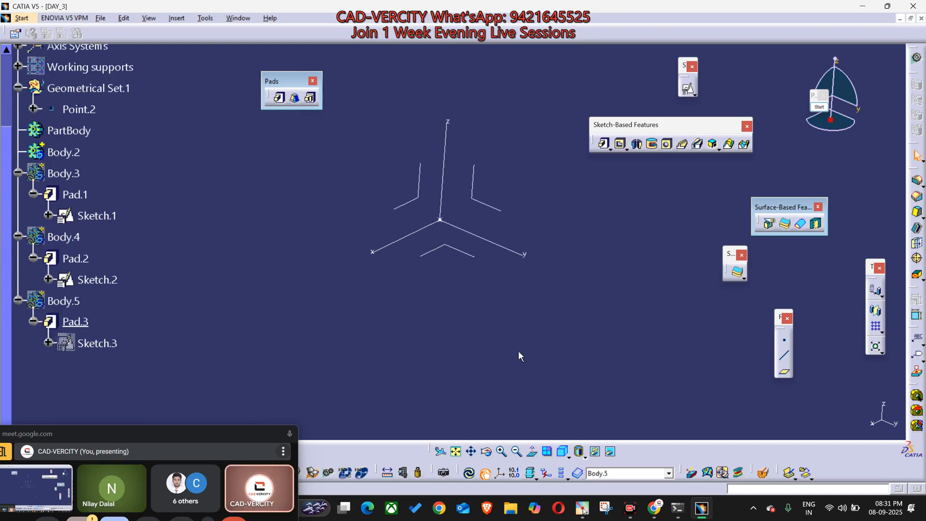
key("alt+i")
key("b")
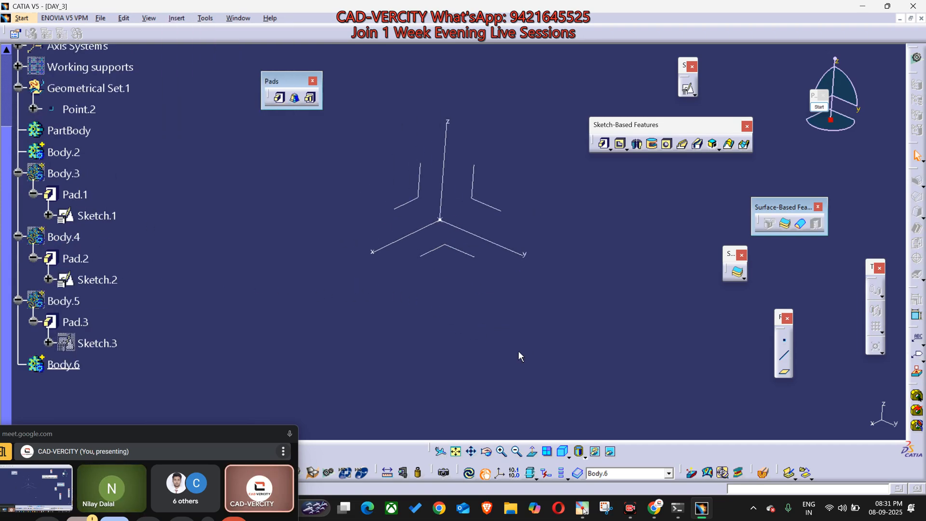
key("s")
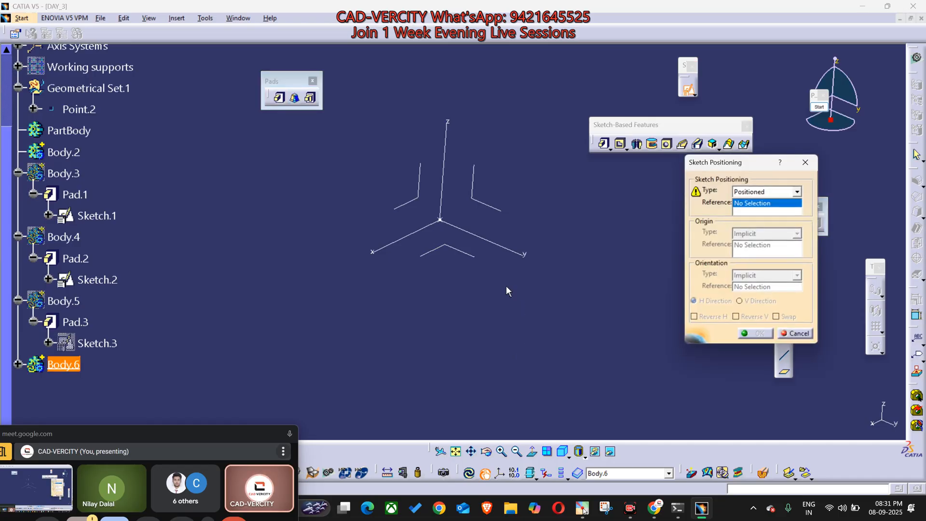
mouse_move(732, 162)
left_mouse_down()
mouse_move(690, 246)
mouse_move(677, 223)
left_mouse_up()
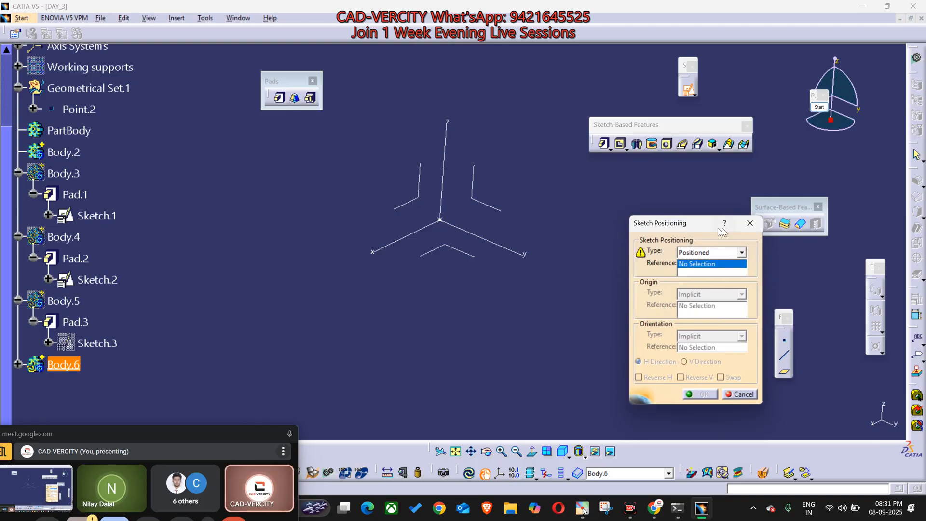
left_click(750, 224)
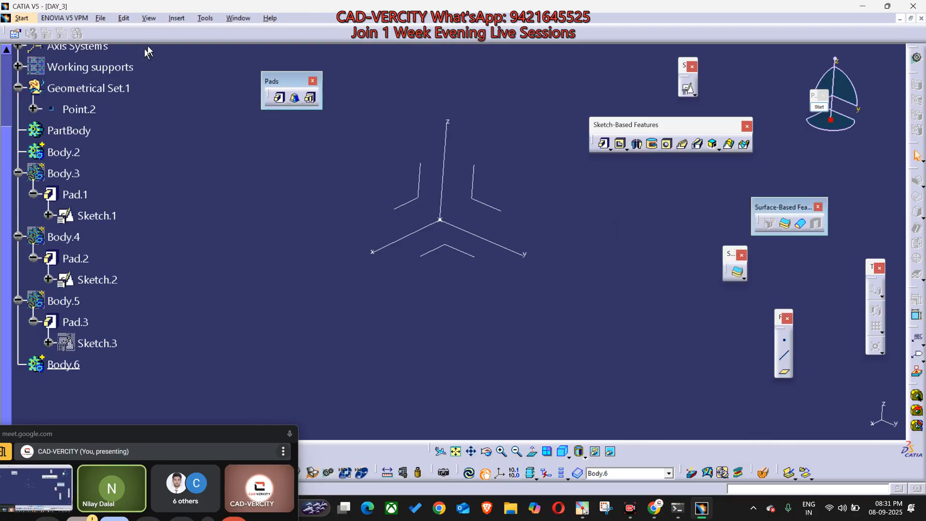
scroll(70, 273, "up", 3)
scroll(70, 273, "down", 3)
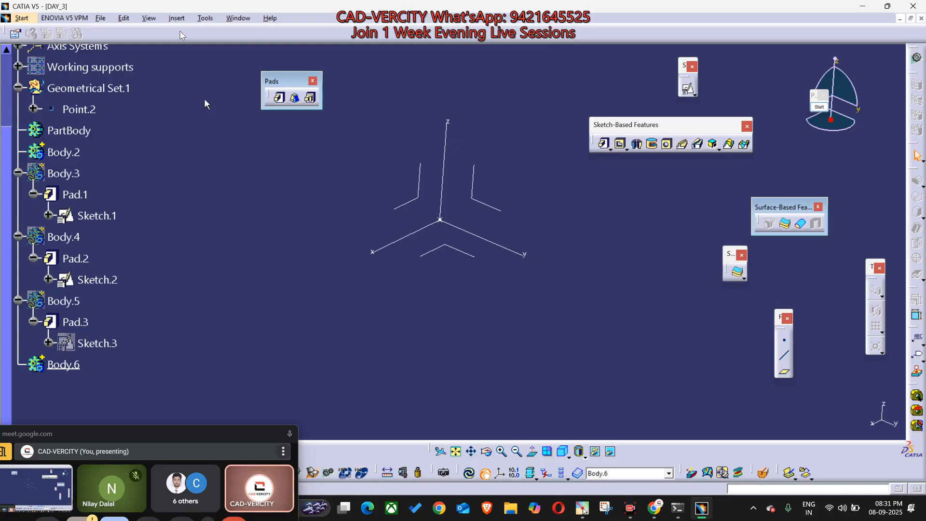
Step: Insert a new geometrical set in the part with its default name, below Body.6 in the specification tree
key("alt+i")
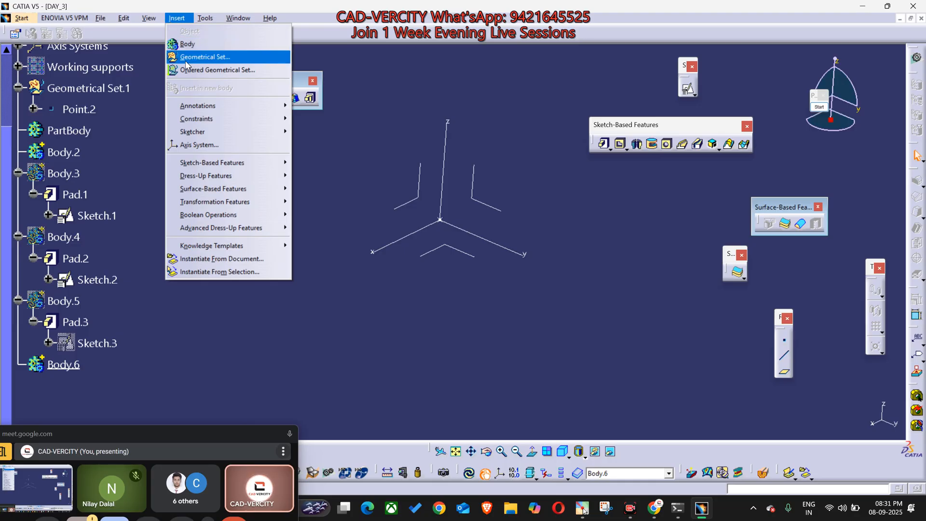
left_click(135, 150)
key("alt+i")
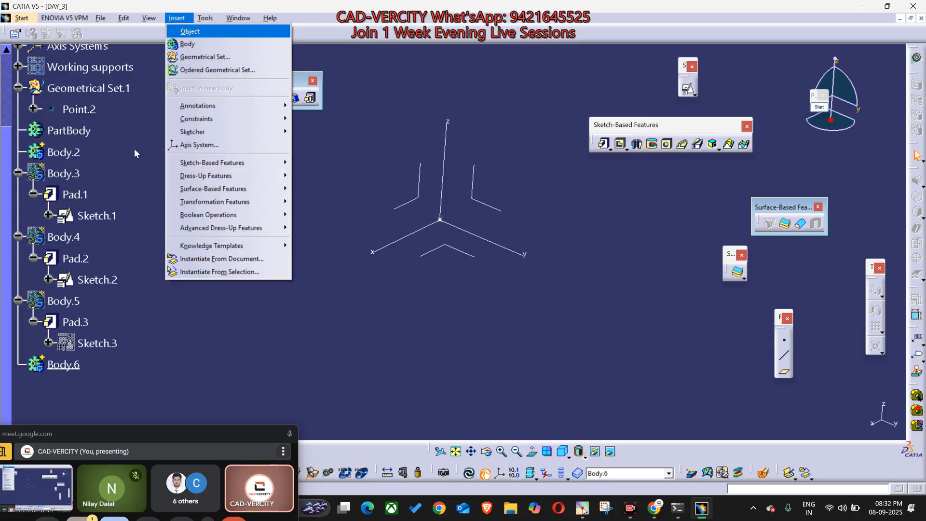
key("g")
key("Return")
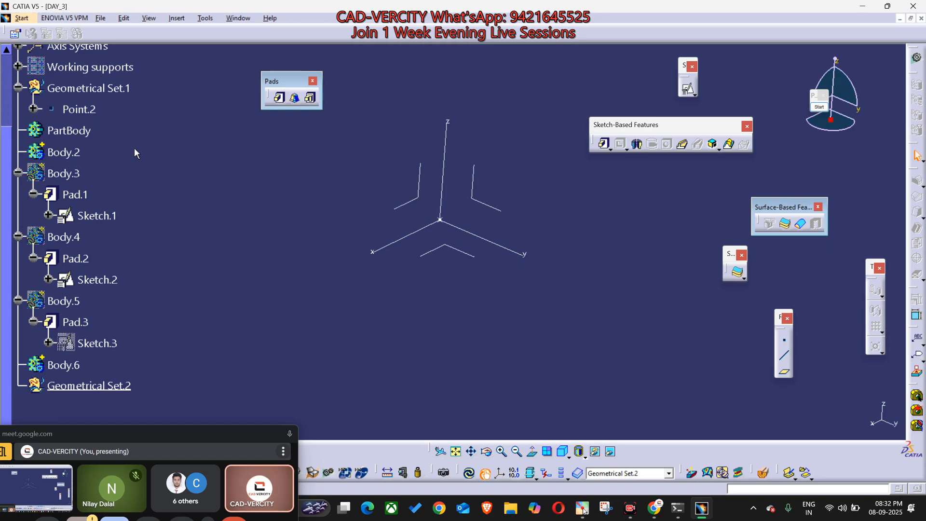
left_click(79, 388)
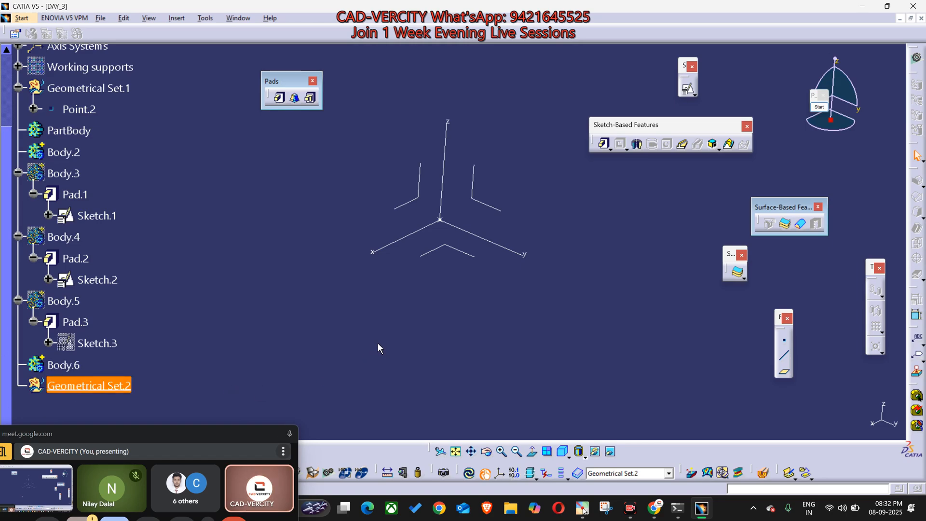
left_click(192, 365)
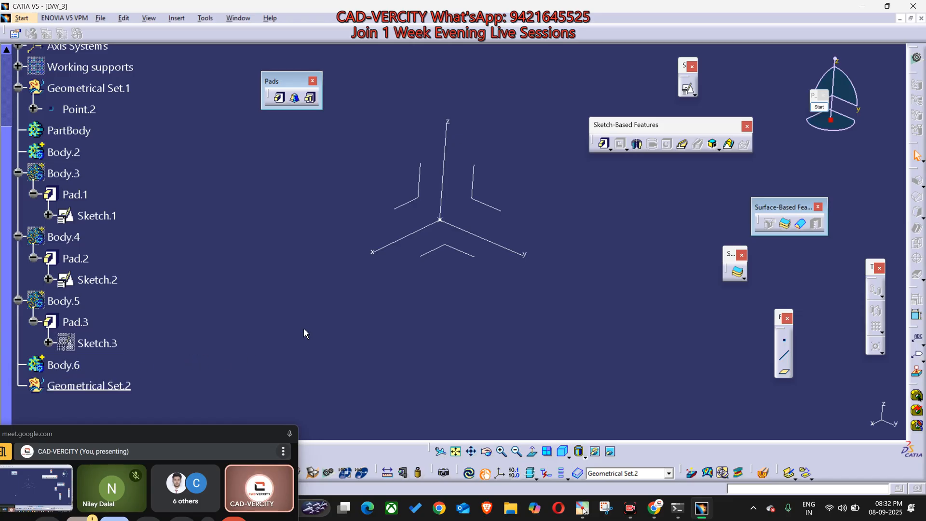
Step: Insert another body below Geometrical Set.2 in the specification tree
key("alt+i")
key("Return")
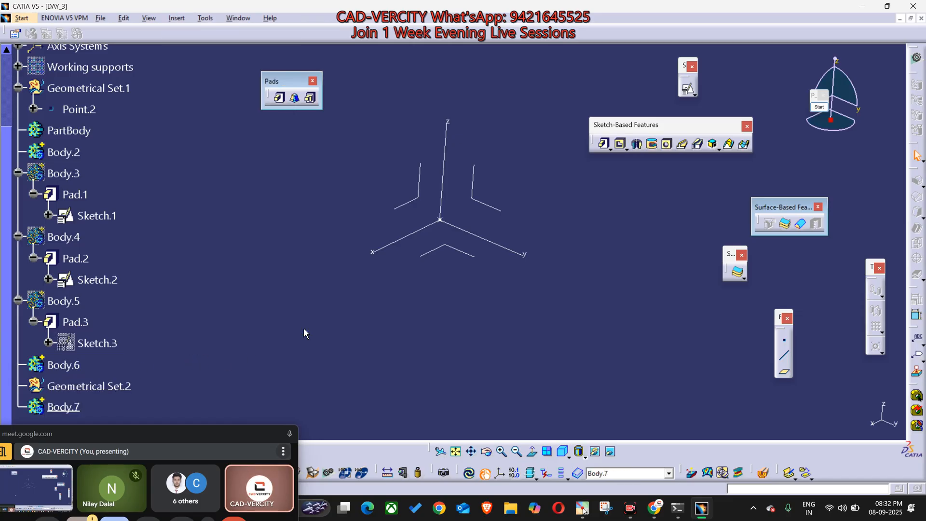
scroll(136, 392, "down", 1)
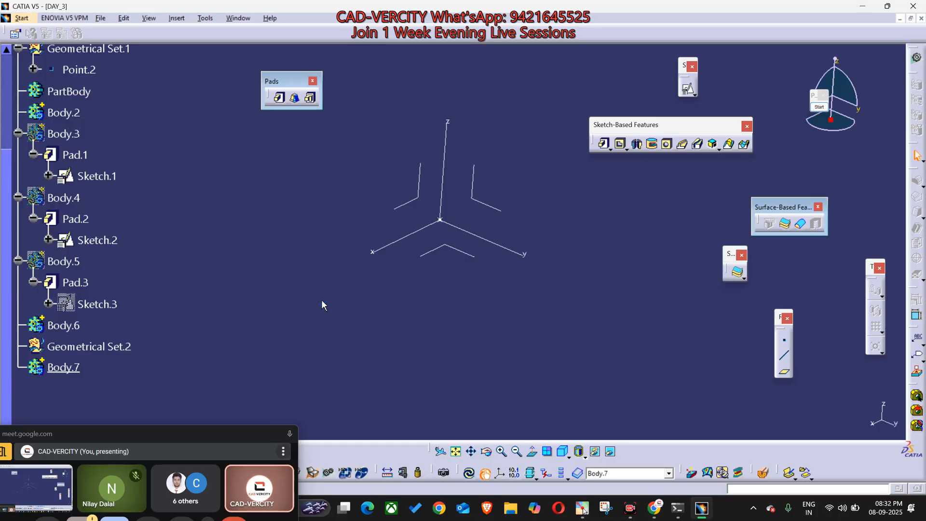
scroll(323, 302, "down", 1)
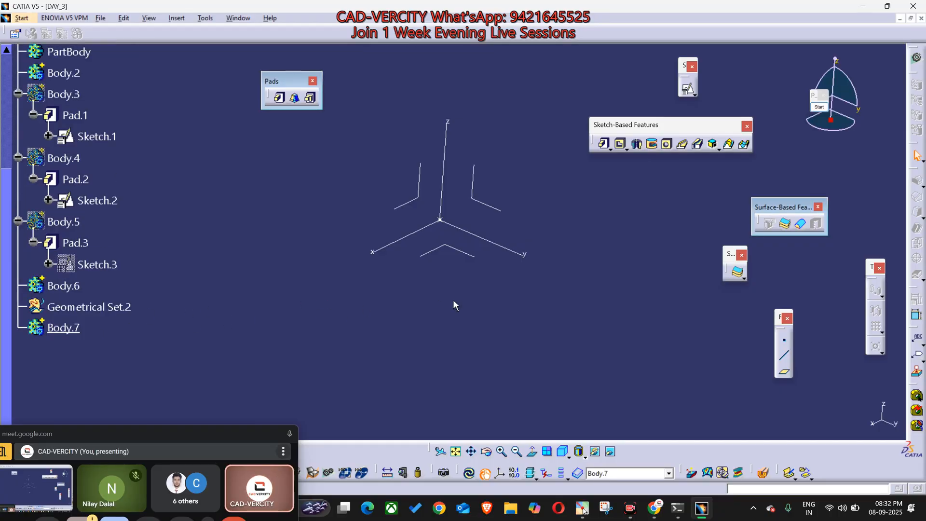
Step: Move the Pads toolbar aside and create a positioned sketch on the axis system's YZ plane, keeping H along Y and V along Z
middle_click_drag(461, 274, 560, 307)
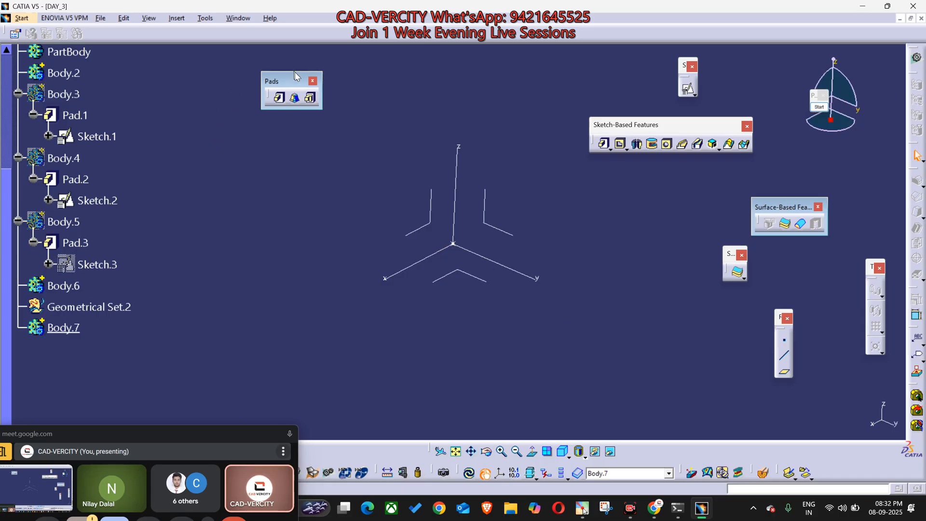
left_click_drag(286, 80, 171, 67)
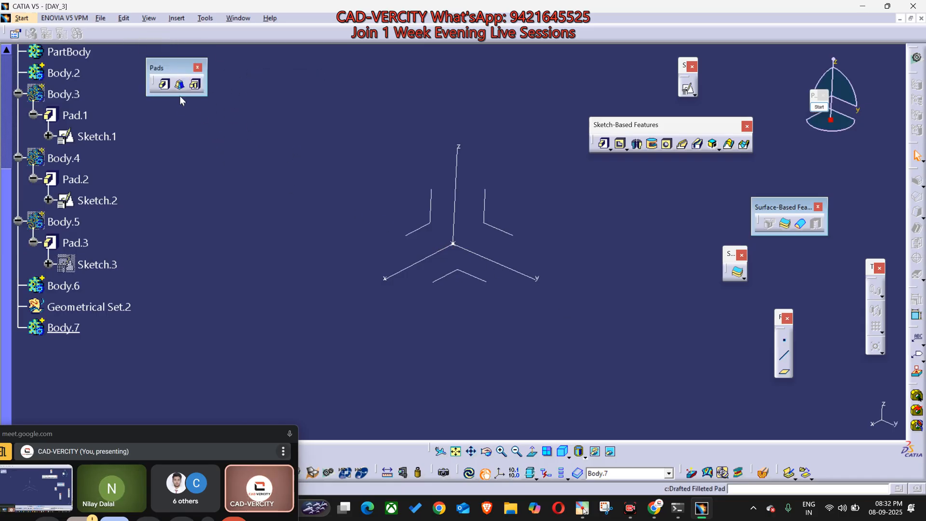
left_click(688, 90)
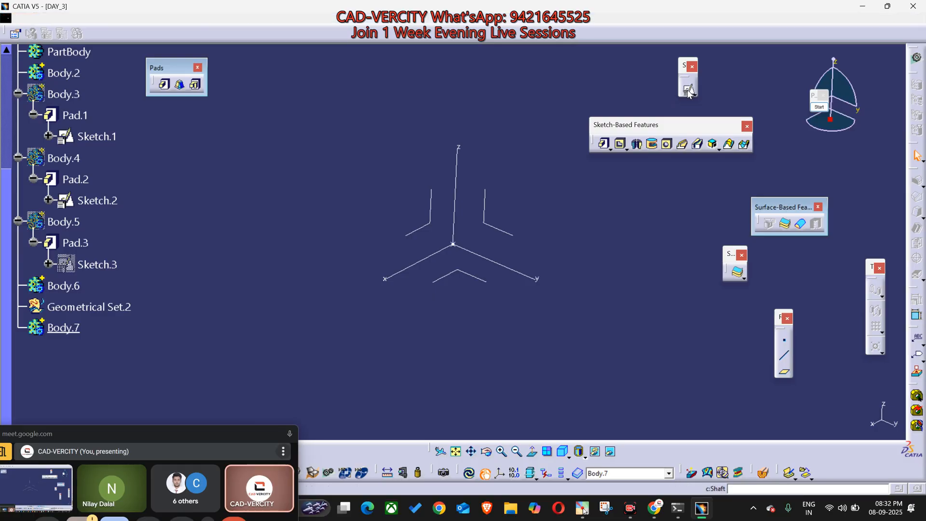
left_click(486, 212)
left_click(699, 394)
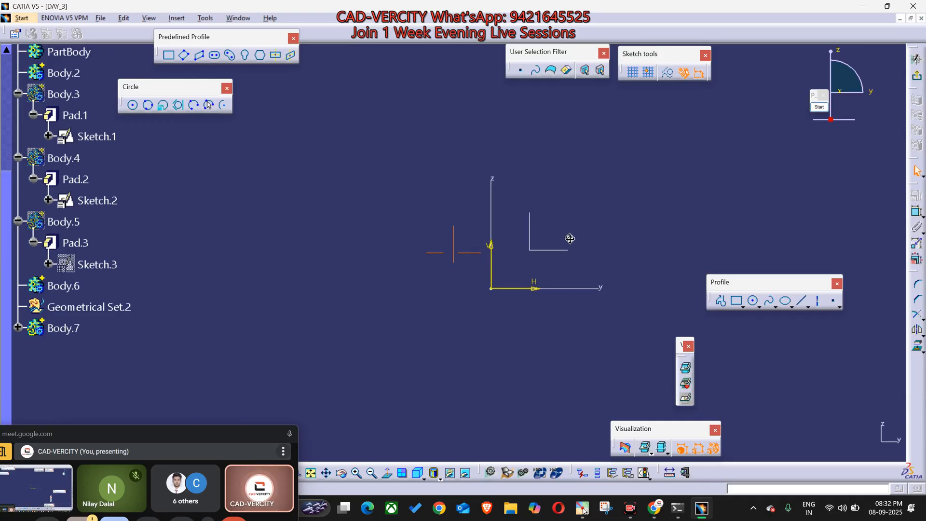
Step: Sketch a tall, narrow rectangle on the negative H side, starting from a corner at about H -335, V 410 mm, and exit the sketch
left_click(733, 305)
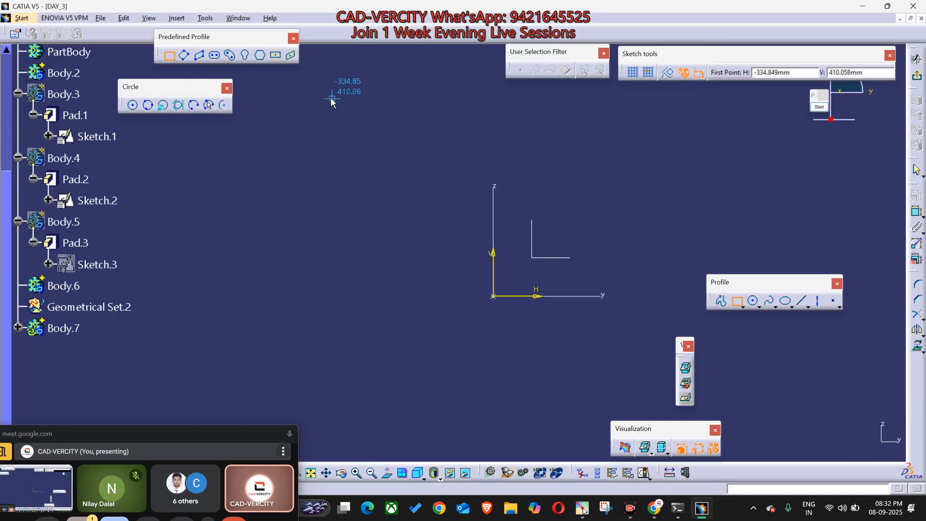
left_click(332, 98)
left_click(384, 375)
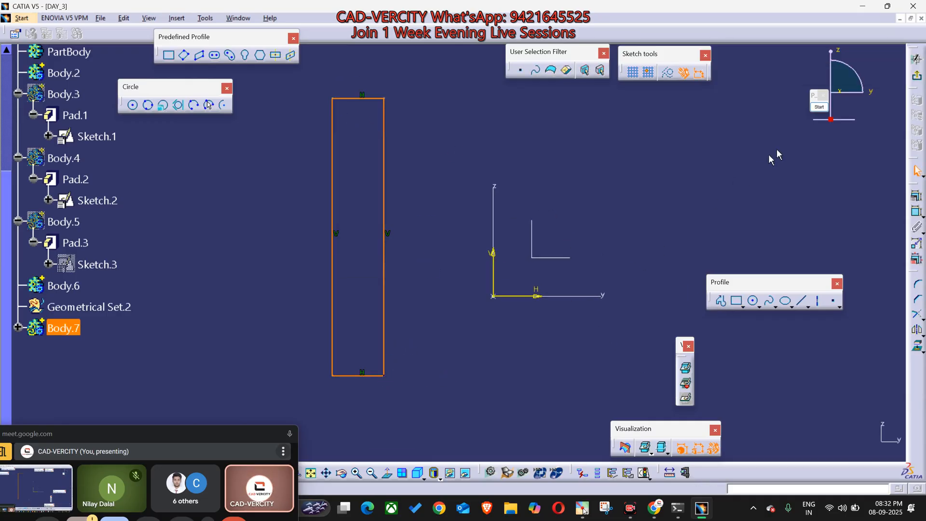
left_click(917, 75)
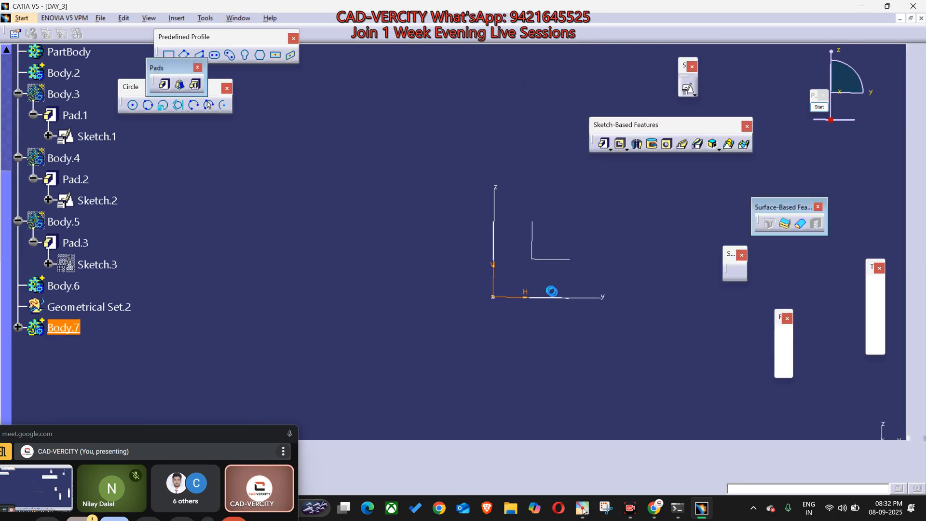
left_click(472, 209)
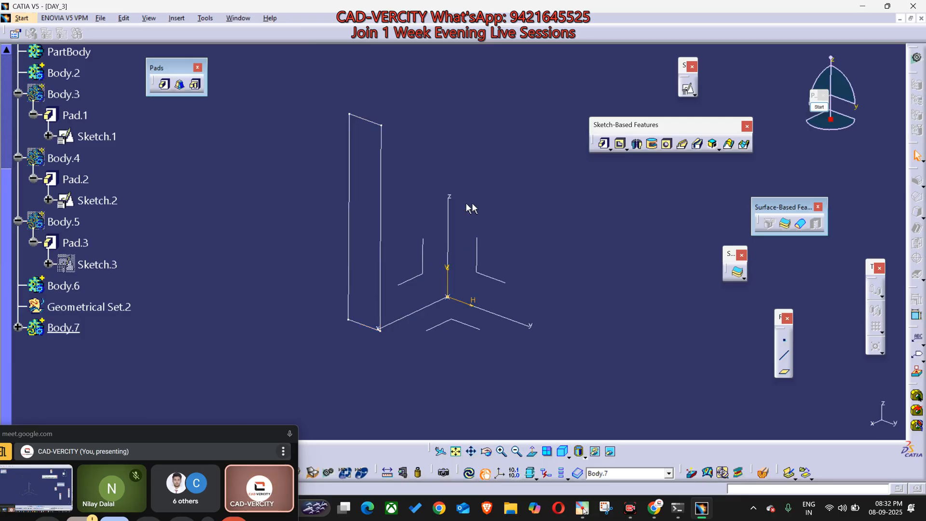
Step: Start a Shaft in Body.7 with the rectangle sketch as profile and the axis system's Z axis as revolution axis
left_click(638, 153)
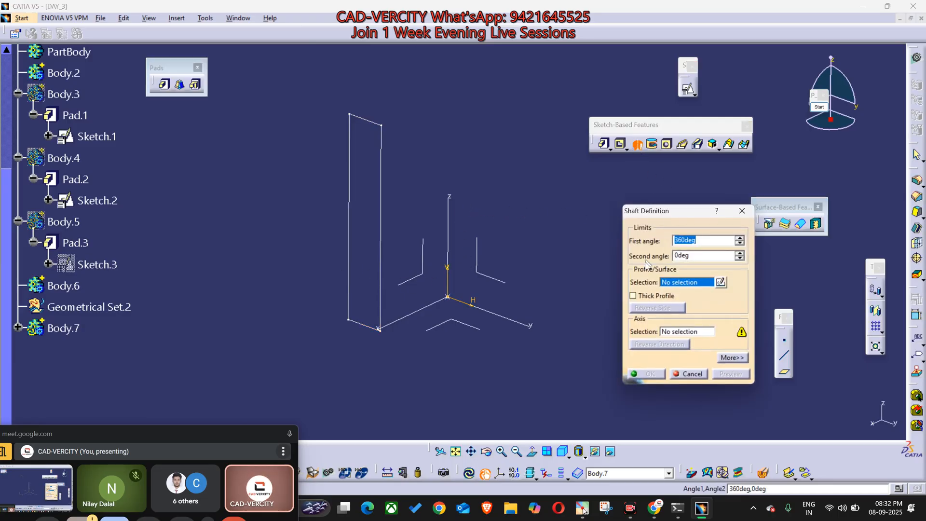
left_click(725, 357)
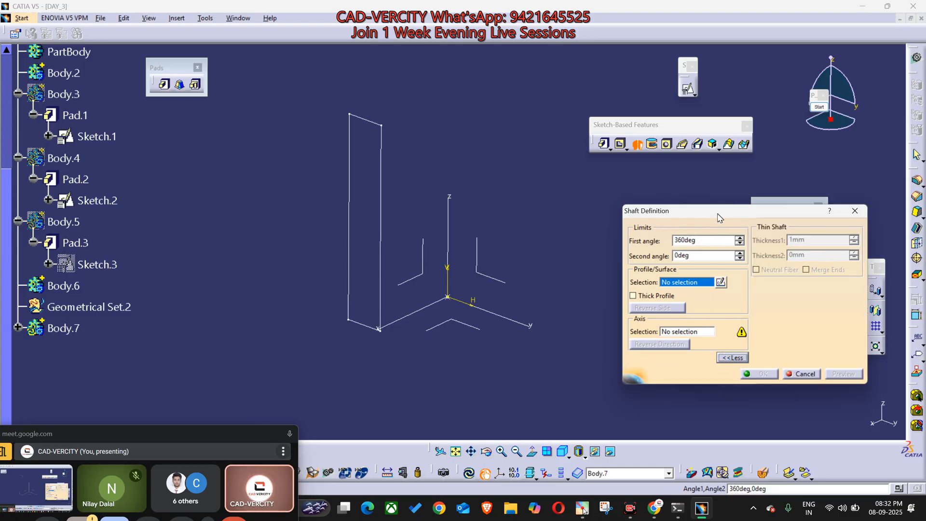
left_click_drag(718, 217, 681, 237)
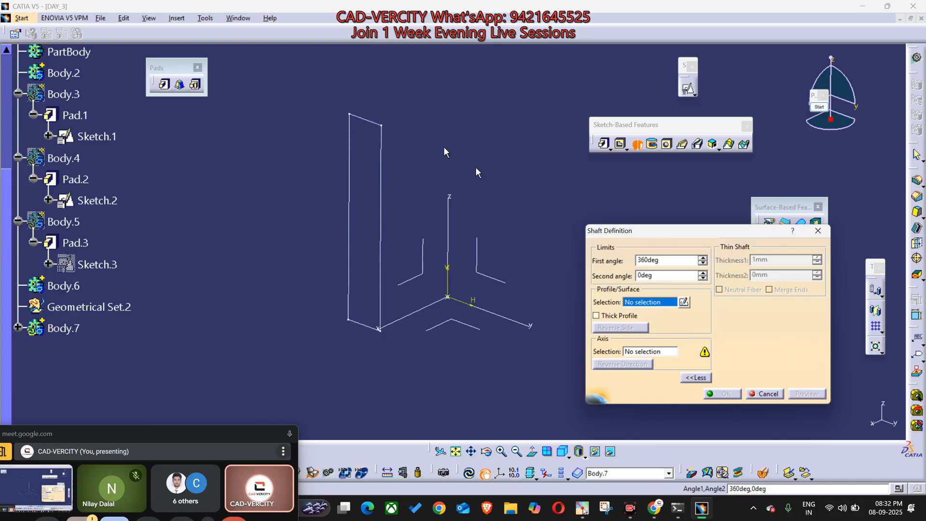
left_click(382, 176)
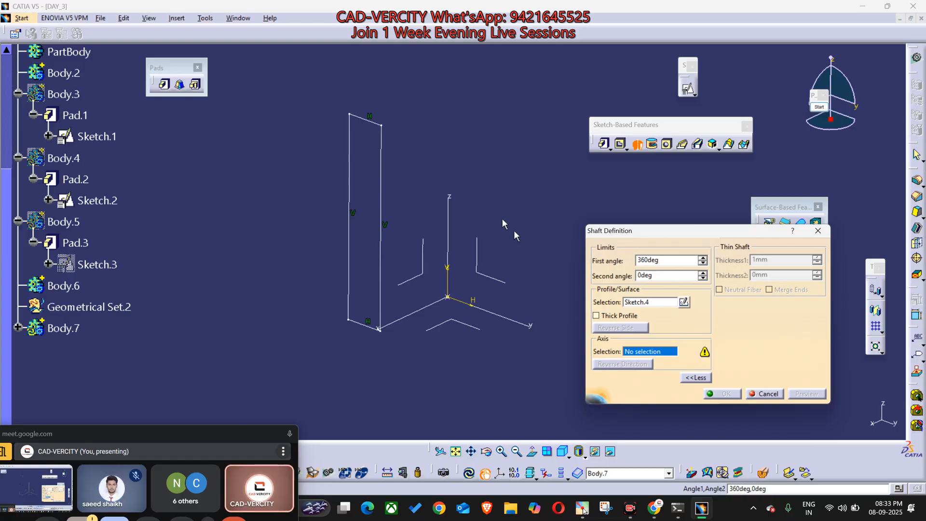
left_click(449, 219)
middle_click_drag(449, 219, 347, 218)
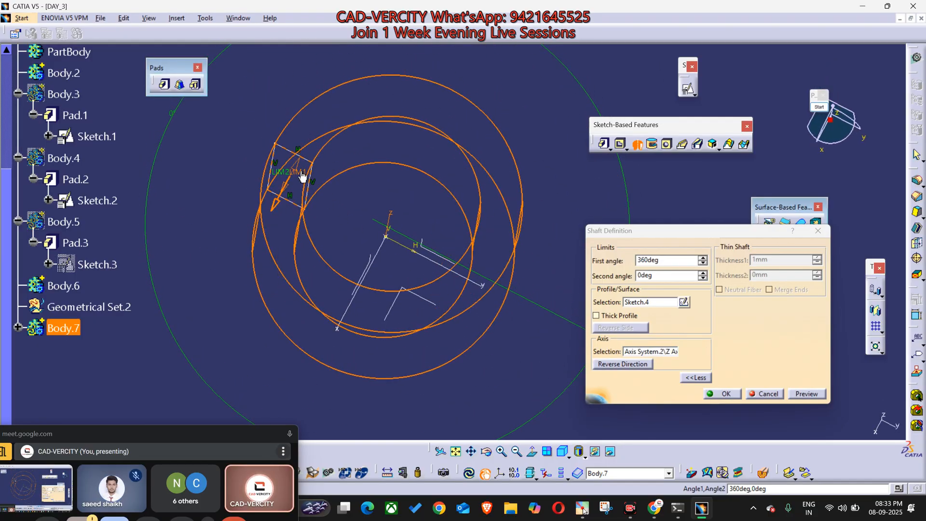
Step: Adjust the shaft's angular limits to a first angle of 216° and a second angle of -68°, and preview the partial revolution
left_click_drag(302, 176, 505, 198)
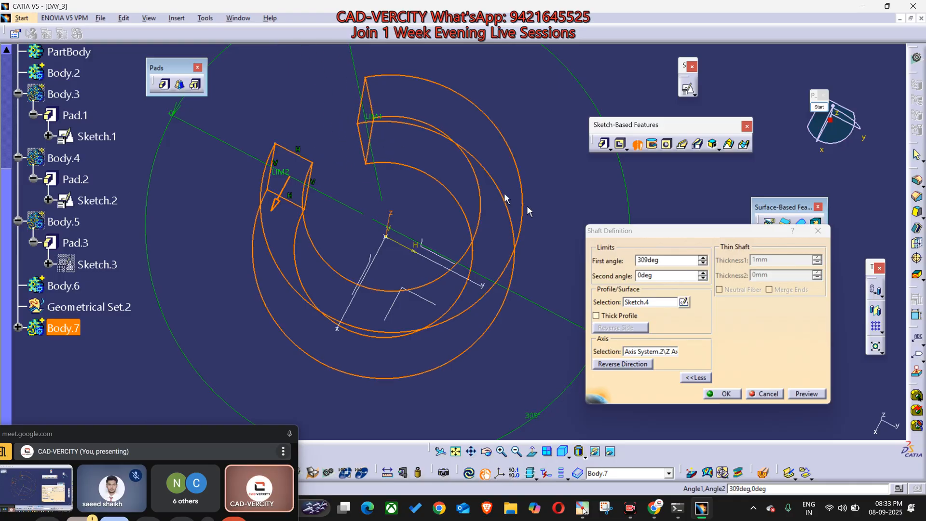
left_click(659, 262)
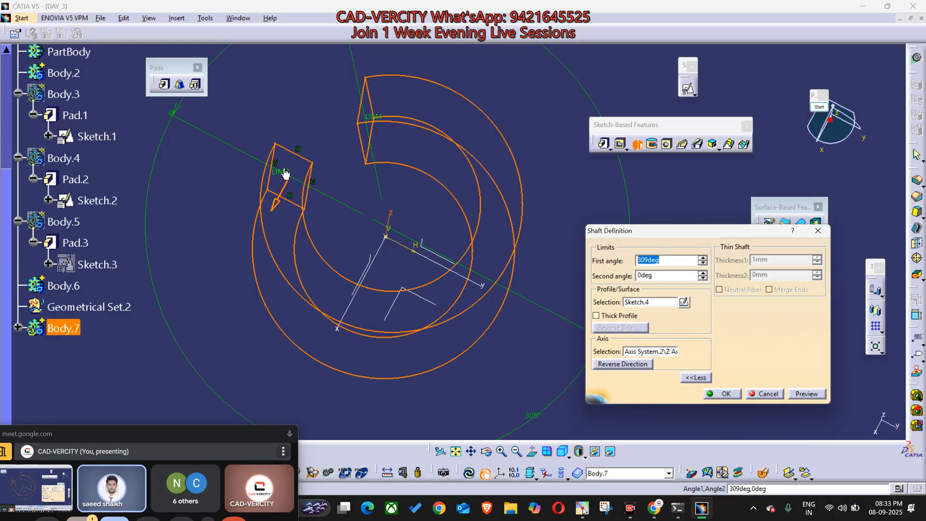
left_click_drag(285, 174, 304, 290)
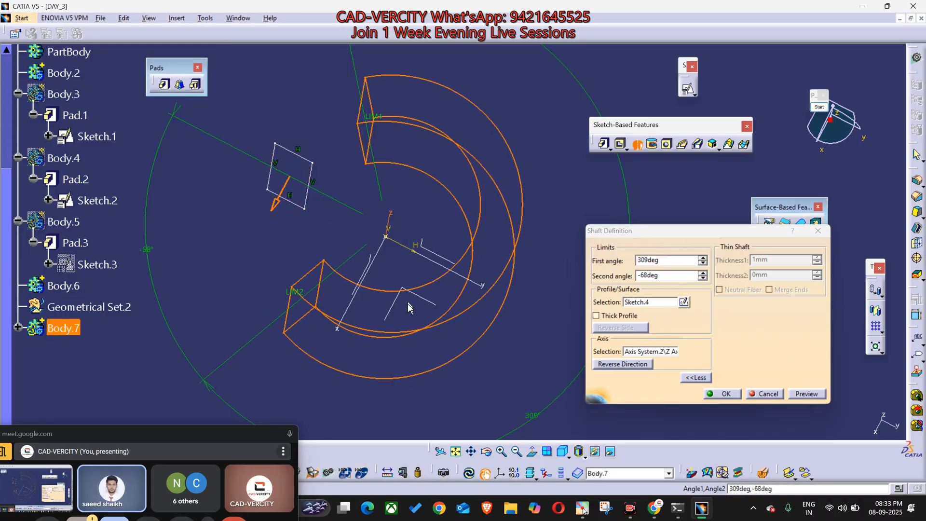
mouse_move(408, 308)
middle_mouse_down()
mouse_move(378, 242)
mouse_move(407, 314)
mouse_move(353, 267)
middle_mouse_up()
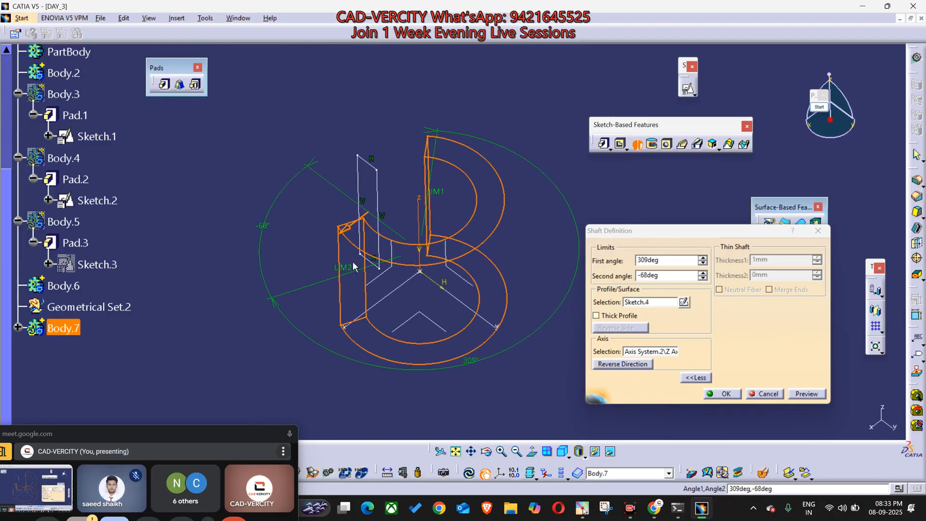
left_click(607, 284)
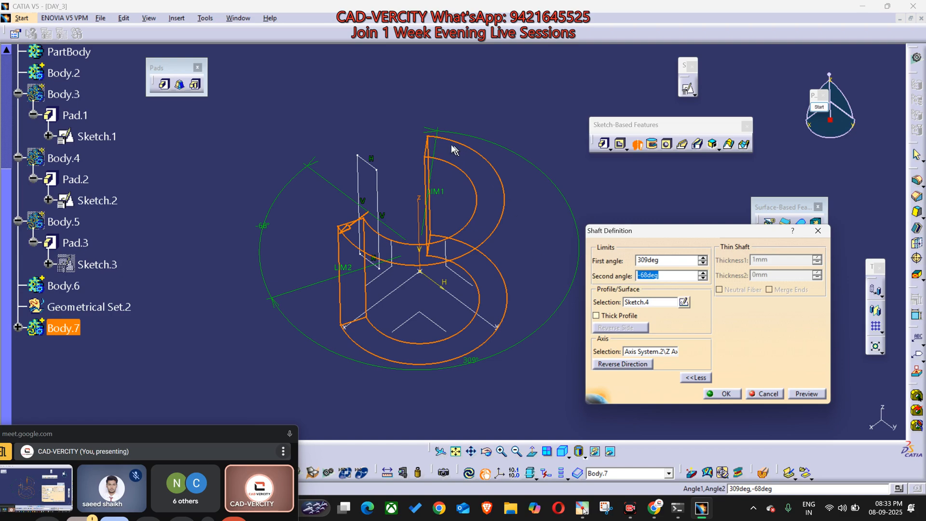
left_click_drag(437, 193, 569, 266)
left_click(805, 394)
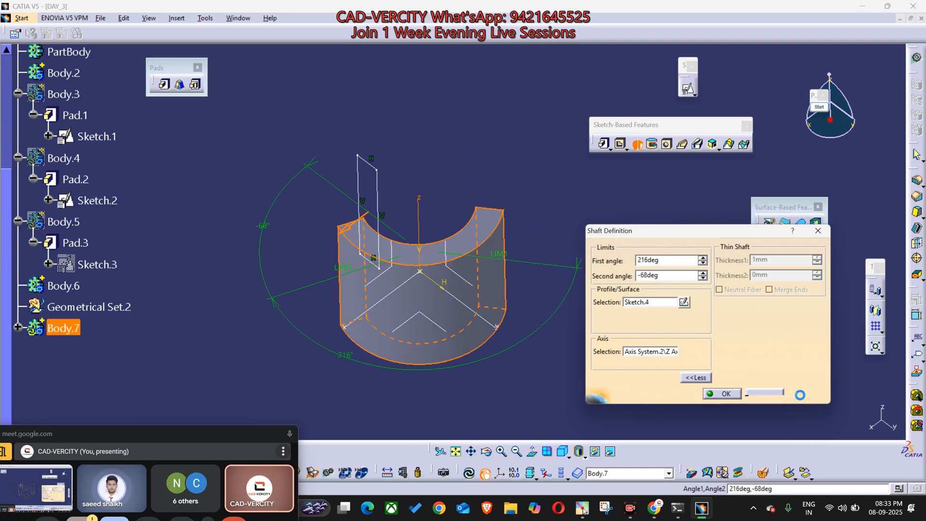
mouse_move(454, 384)
middle_mouse_down()
mouse_move(466, 404)
mouse_move(487, 355)
mouse_move(582, 245)
mouse_move(483, 309)
mouse_move(389, 325)
mouse_move(412, 361)
mouse_move(317, 279)
mouse_move(450, 314)
mouse_move(568, 360)
mouse_move(405, 322)
mouse_move(346, 349)
middle_mouse_up()
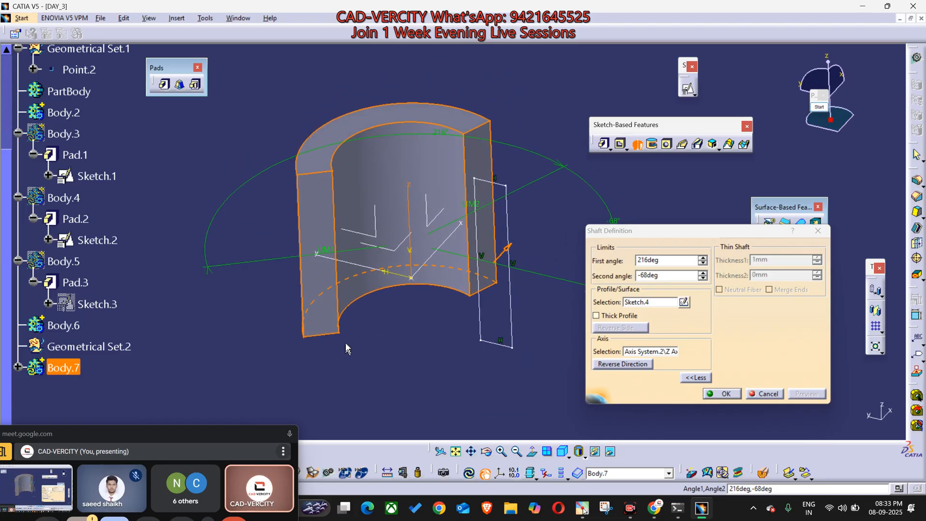
Step: Make the shaft a thick profile with Thickness1 set to 6 mm, and preview the hollow section
left_click(614, 317)
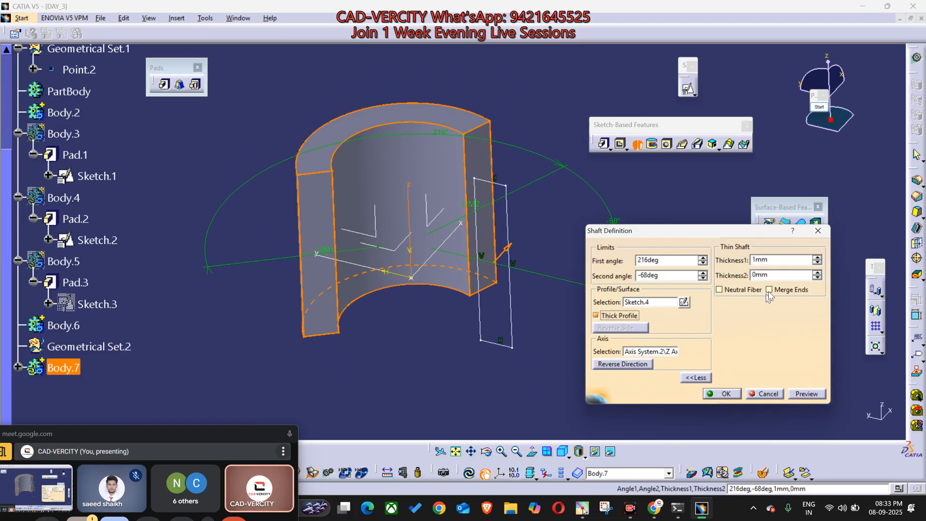
double_click(774, 260)
type("6")
left_click(815, 394)
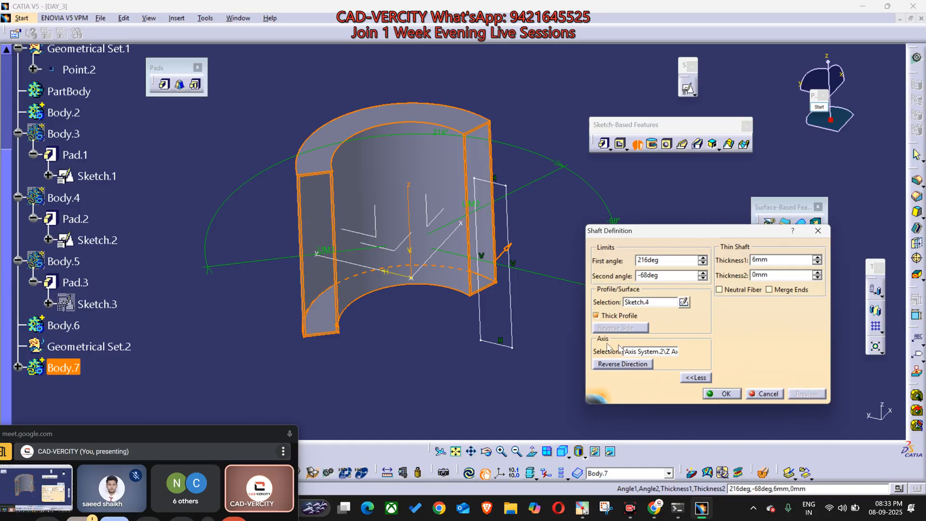
middle_click_drag(449, 334, 536, 169)
middle_click_drag(359, 302, 531, 399)
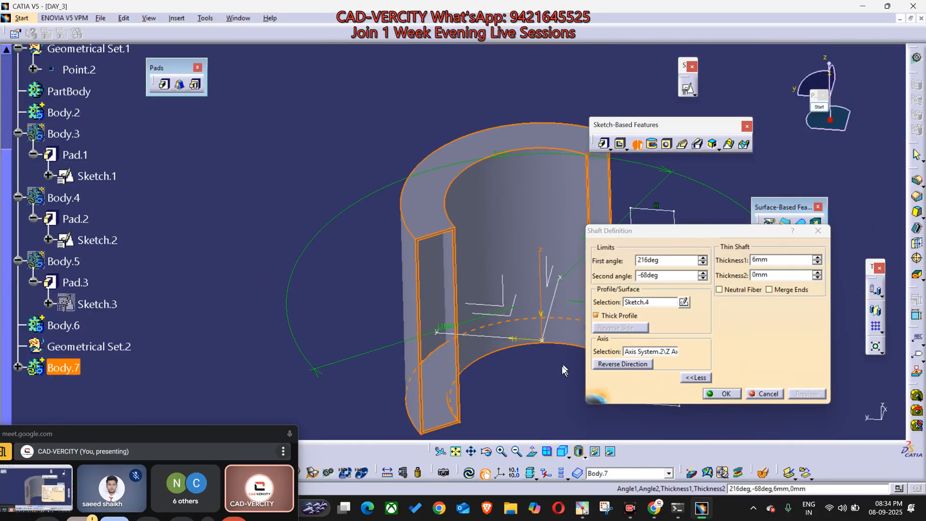
middle_click_drag(562, 370, 475, 329)
Step: Set the thin shaft's Thickness2 to 20 mm and inspect the wall at the open end
left_click_drag(778, 275, 688, 274)
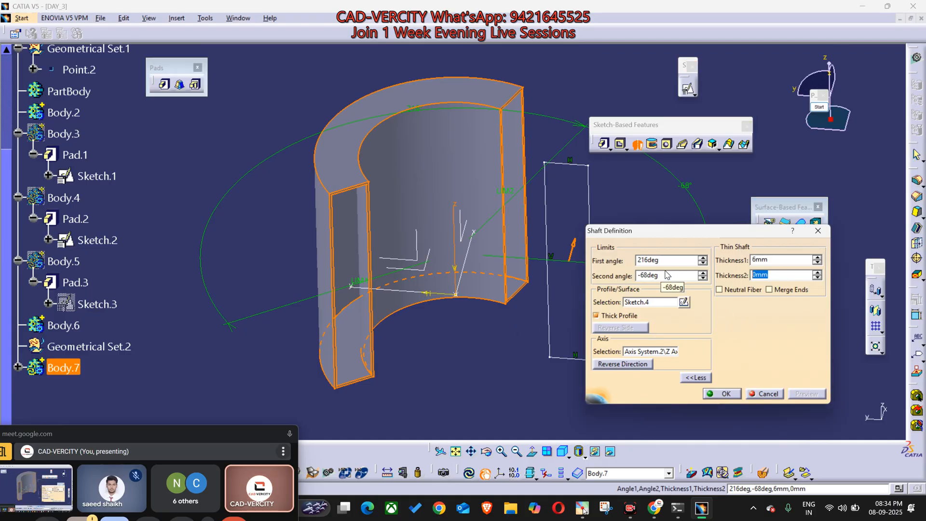
type("20")
key("Return")
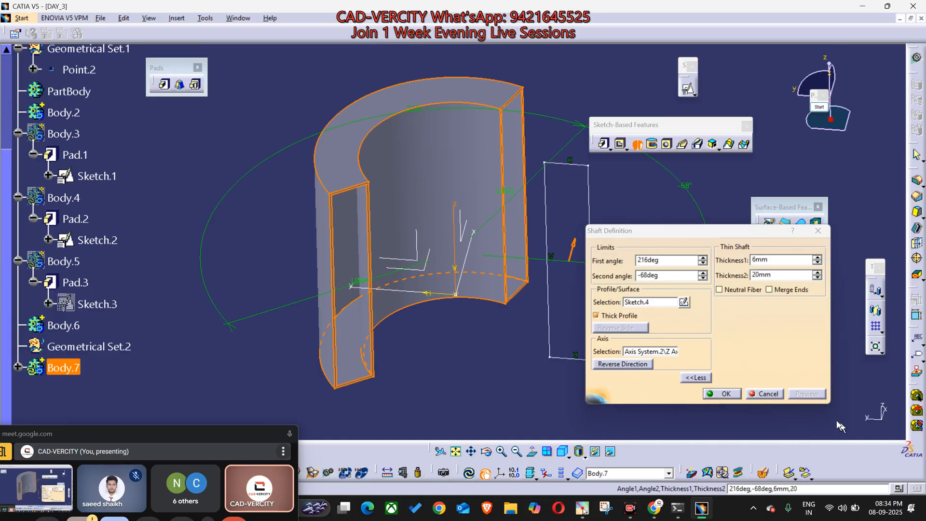
middle_click_drag(507, 315, 434, 268)
middle_click_drag(374, 175, 510, 163)
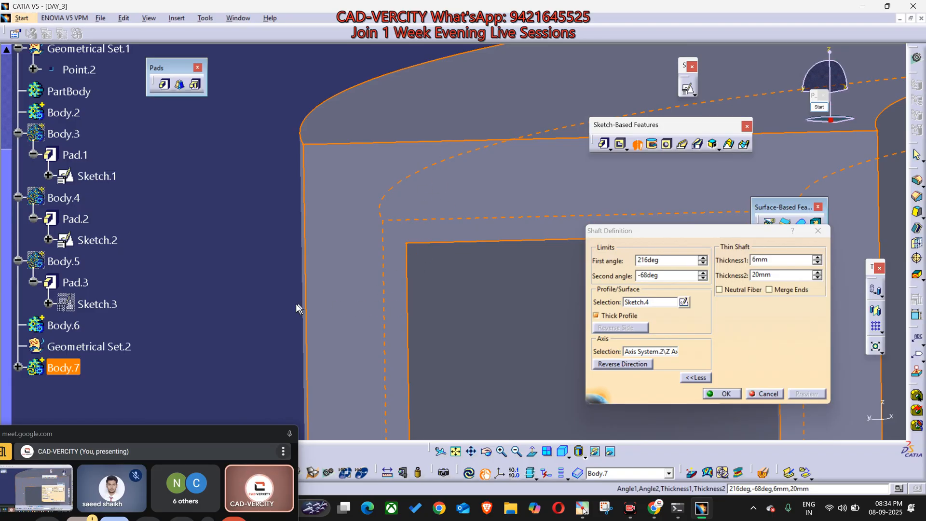
middle_click_drag(477, 321, 486, 369)
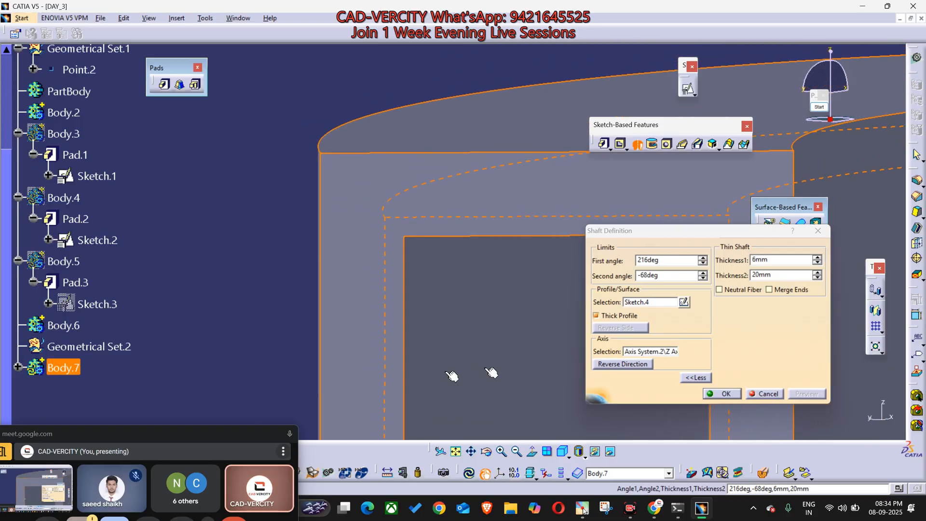
Step: Enable Neutral Fiber for the thin shaft, set Thickness1 to 20 mm, and create the shaft
left_click(757, 291)
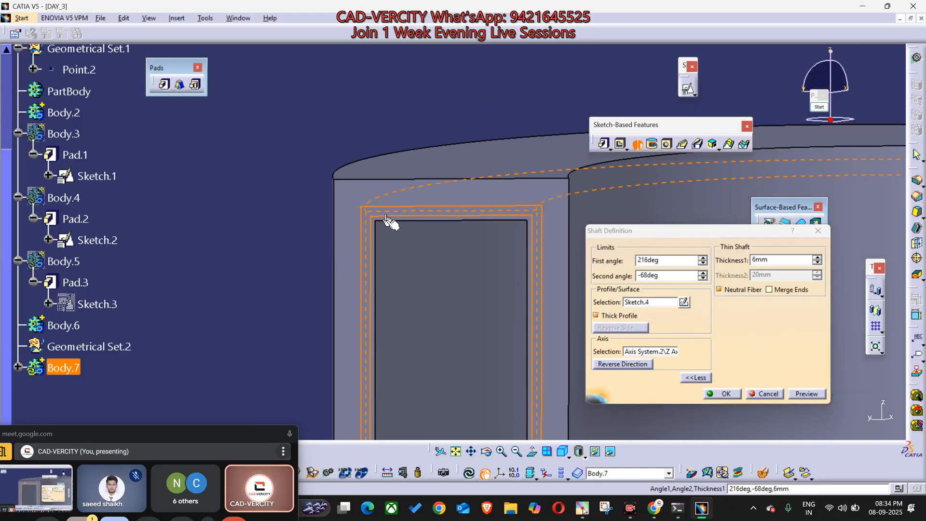
middle_click_drag(418, 255, 418, 241)
left_click_drag(788, 260, 640, 260)
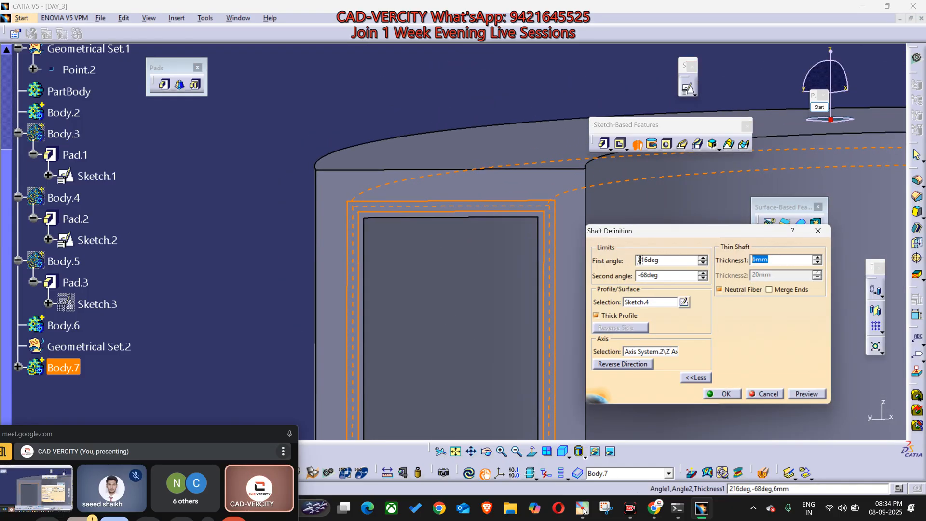
type("20")
left_click(811, 394)
middle_click_drag(448, 307, 524, 302)
left_click(727, 392)
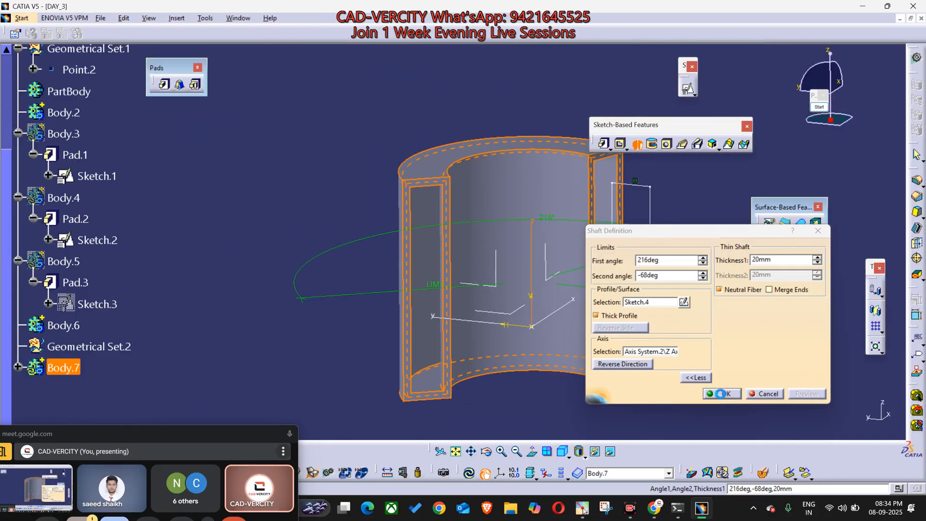
middle_click_drag(517, 337, 488, 347)
left_click(552, 410)
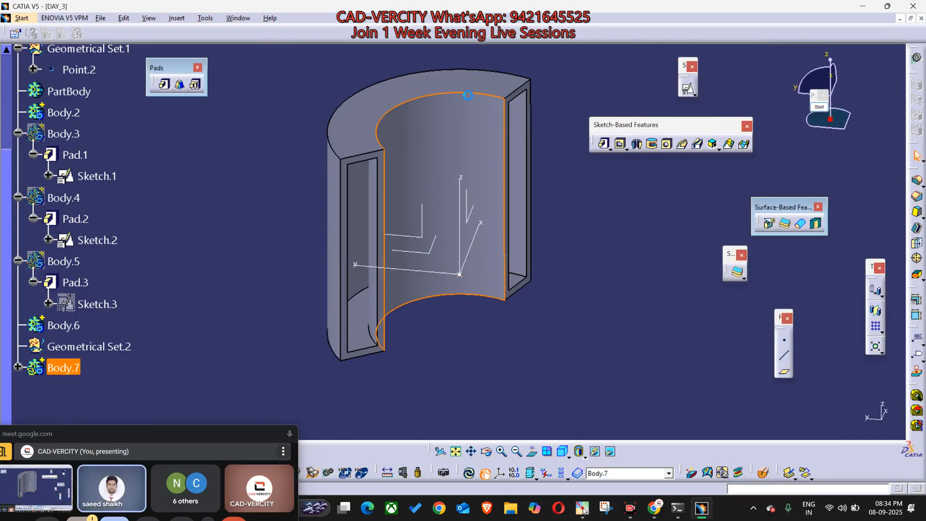
Step: Reopen the shaft's definition to examine its profile, axis, angle limits and thickness settings, and close it without changes
double_click(475, 102)
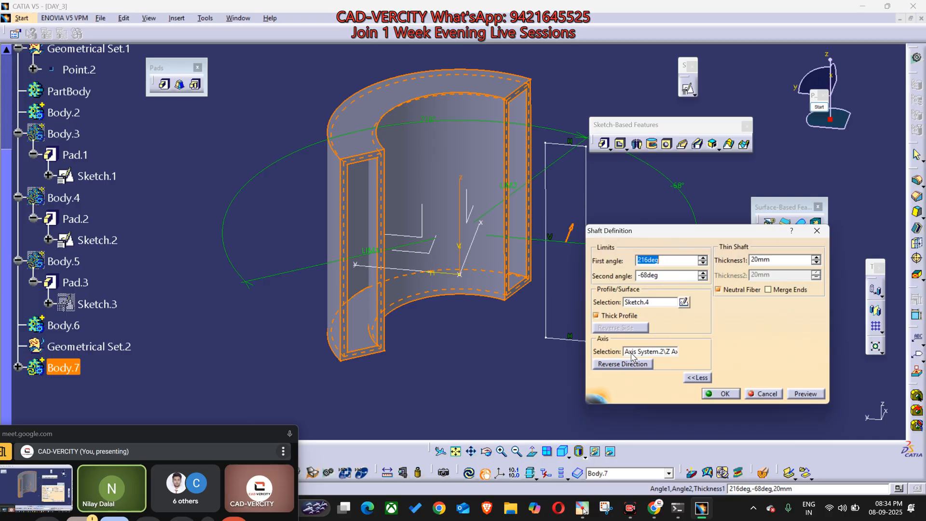
mouse_move(439, 338)
middle_mouse_down()
mouse_move(516, 413)
mouse_move(537, 404)
middle_mouse_up()
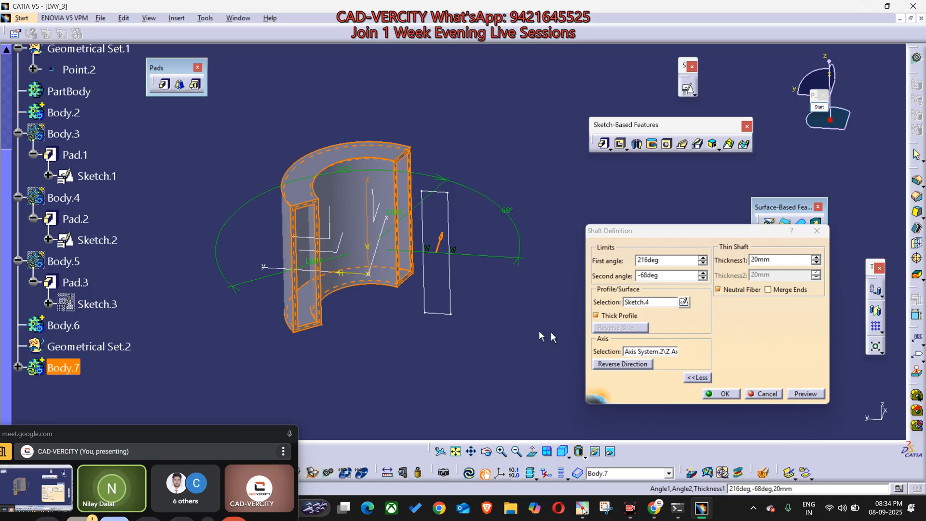
middle_click_drag(540, 336, 443, 332)
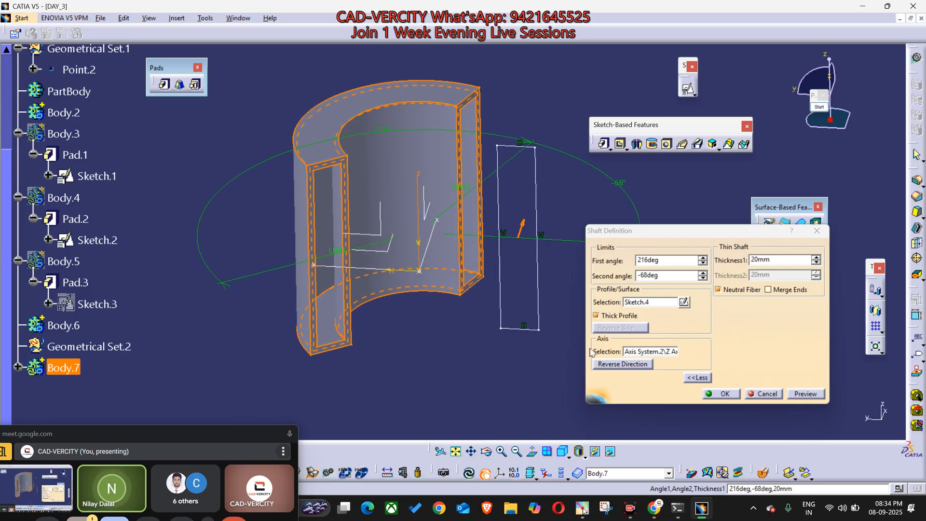
left_click(767, 394)
left_click(89, 49)
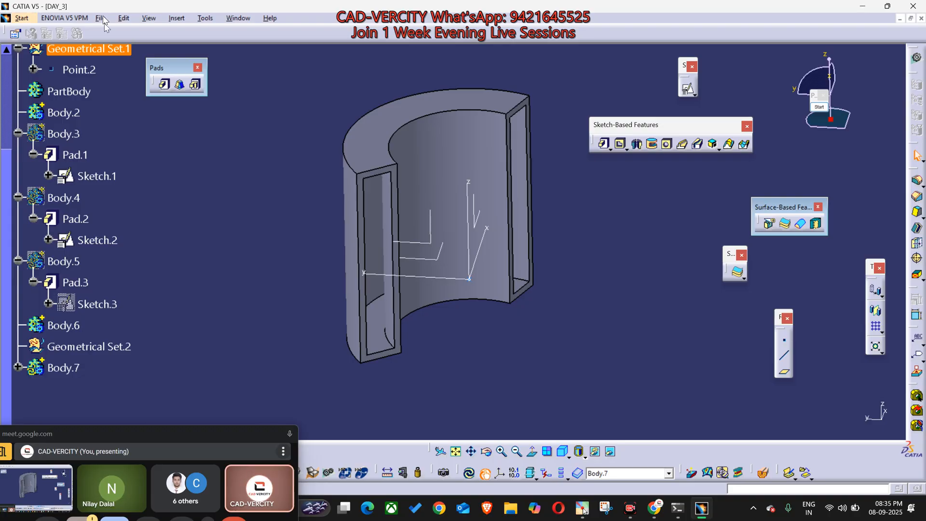
left_click(150, 152)
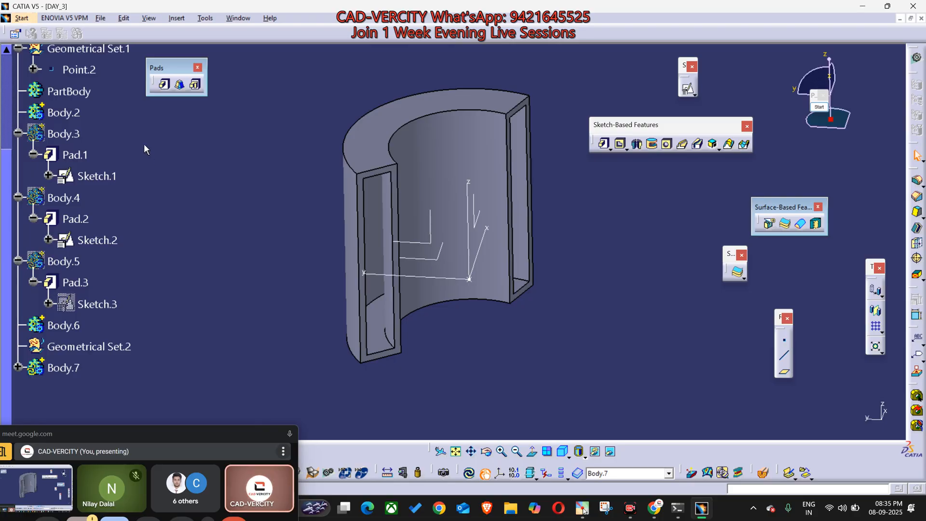
left_click(118, 49)
Step: Create a new Part document named Part2 with a geometrical set and hybrid design disabled
key("alt+f")
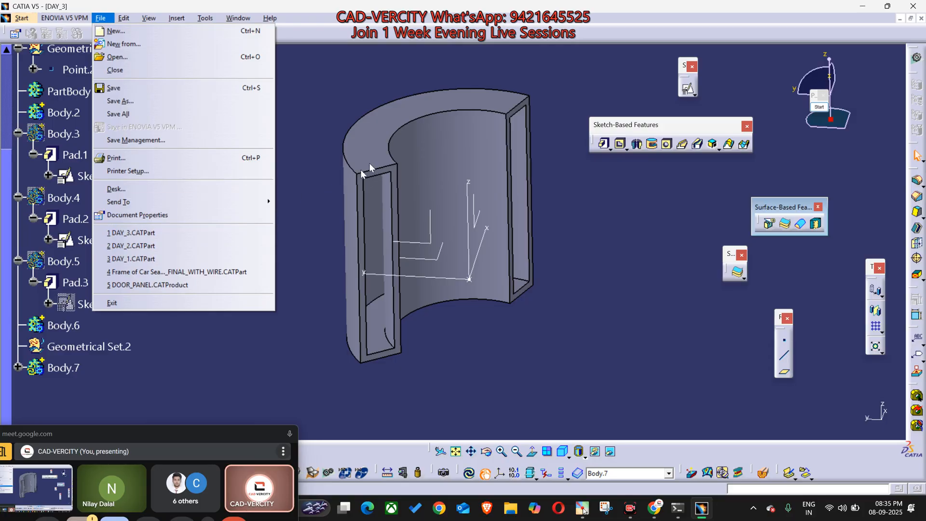
left_click(346, 91)
key("alt+f")
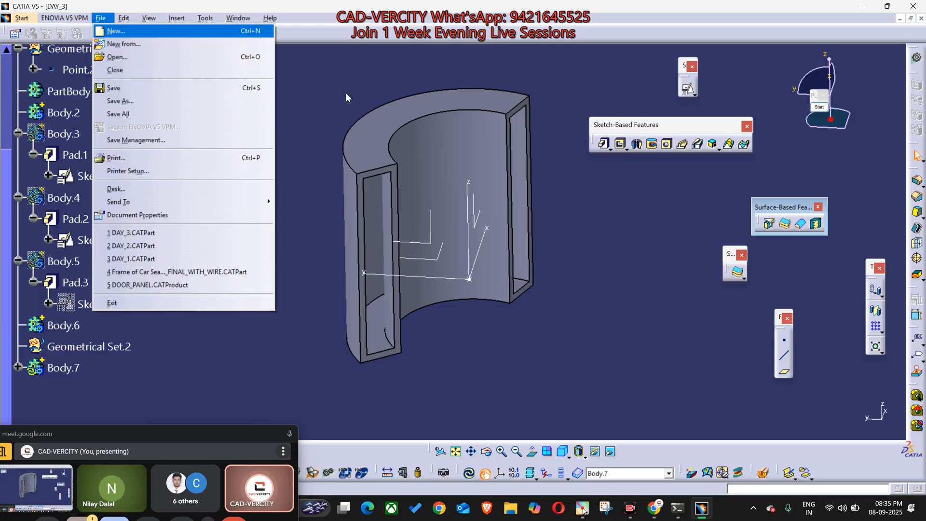
key("Return")
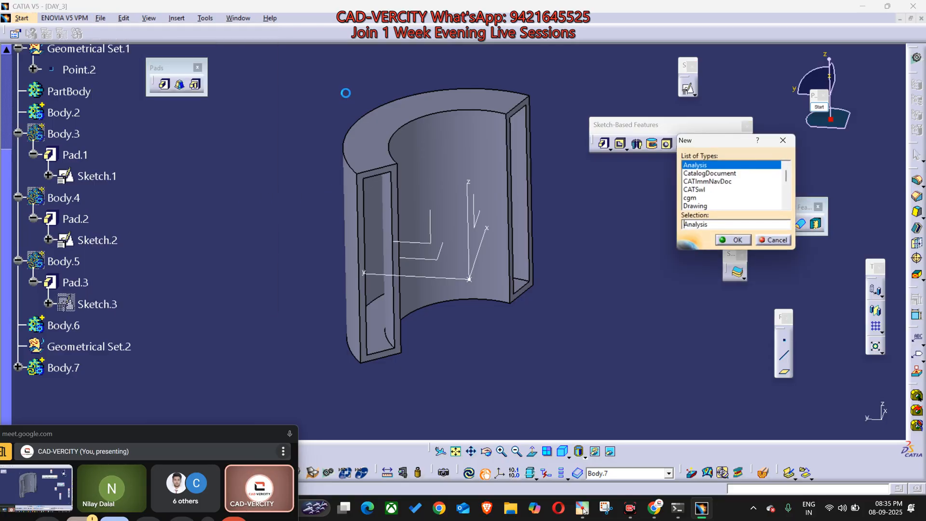
scroll(699, 200, "down", 2)
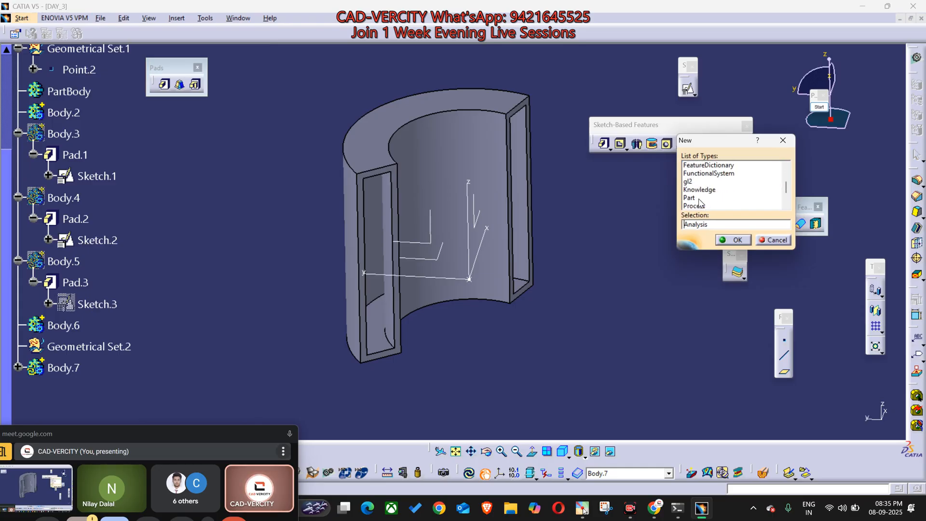
left_click(699, 198)
left_click(730, 240)
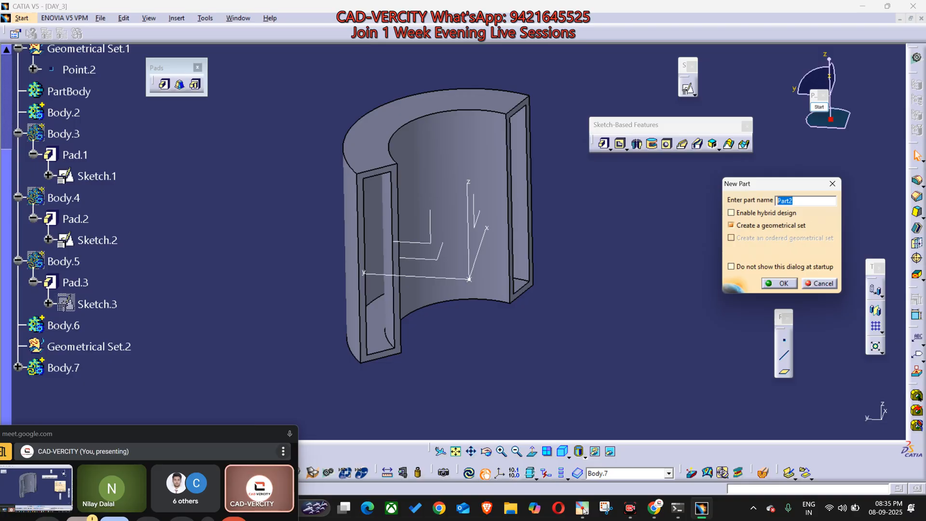
left_click(780, 283)
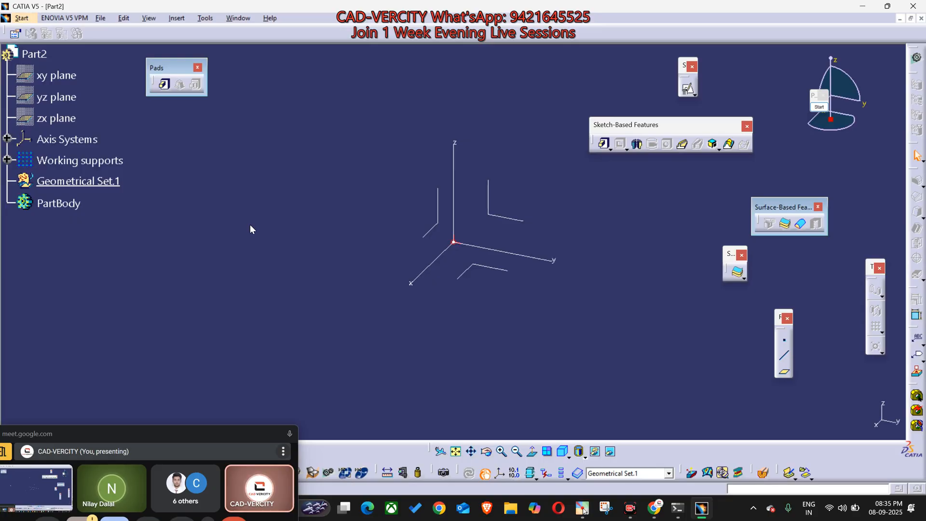
Step: Tile the Part2 and DAY_3 document windows vertically and view both specification trees and the shaft side by side
key("F9")
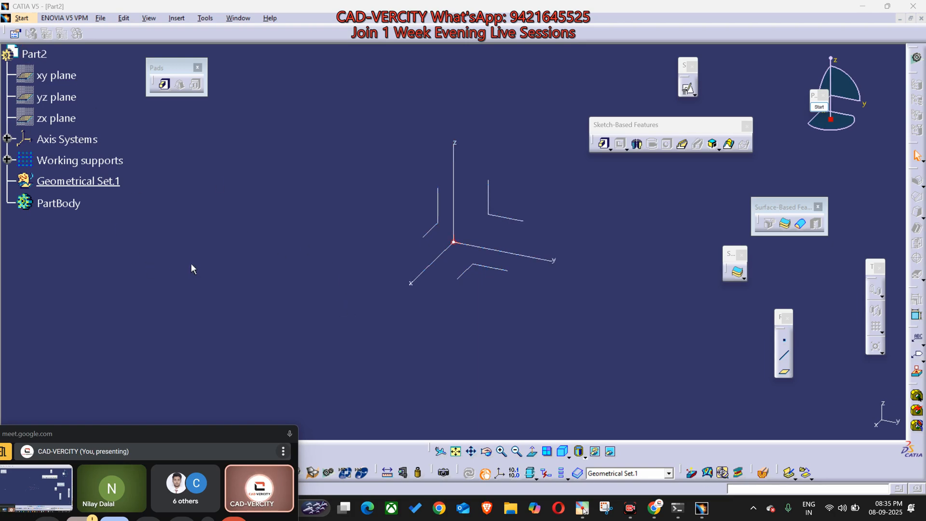
left_click(237, 18)
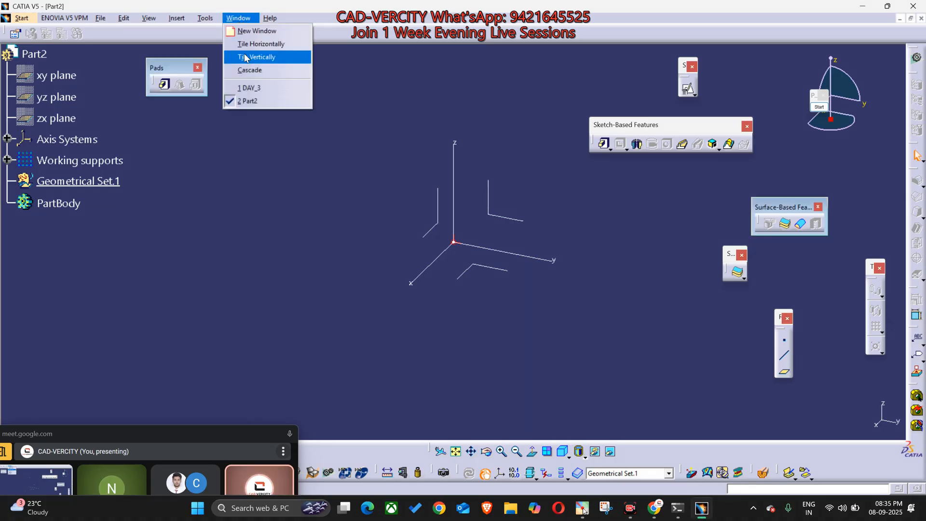
left_click(245, 57)
scroll(620, 246, "up", 4)
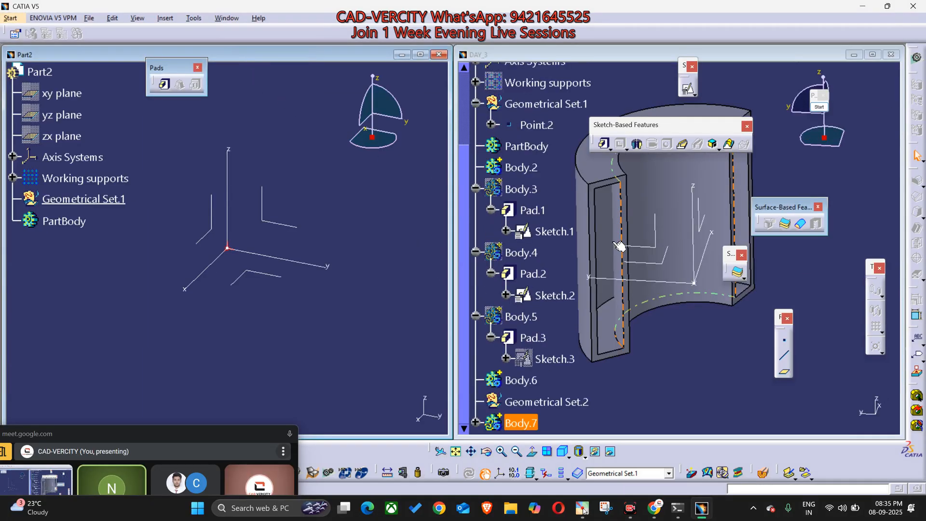
scroll(620, 246, "up", 2)
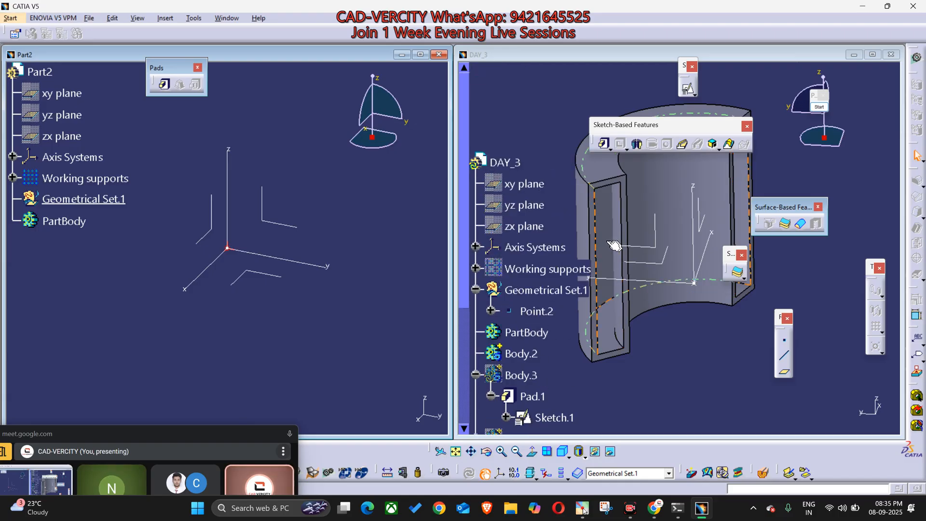
left_click(504, 162)
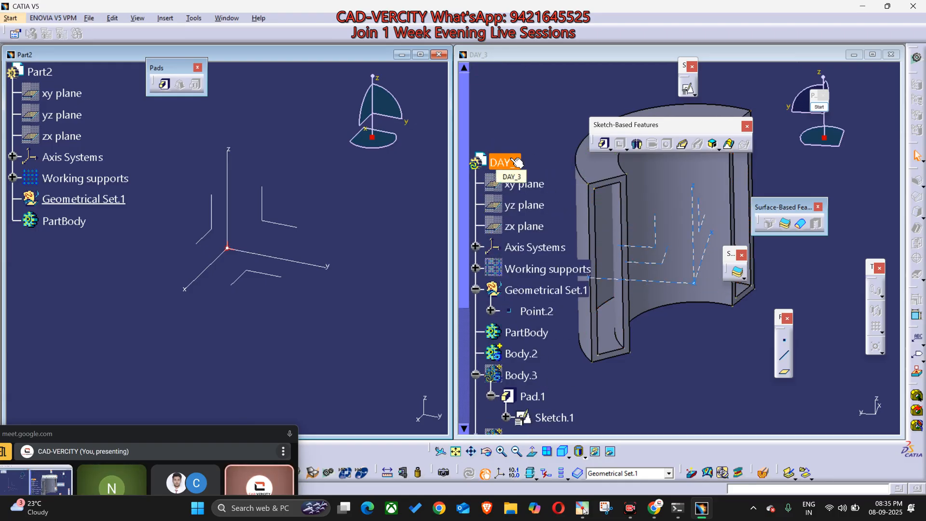
left_click(86, 196)
left_click(82, 296)
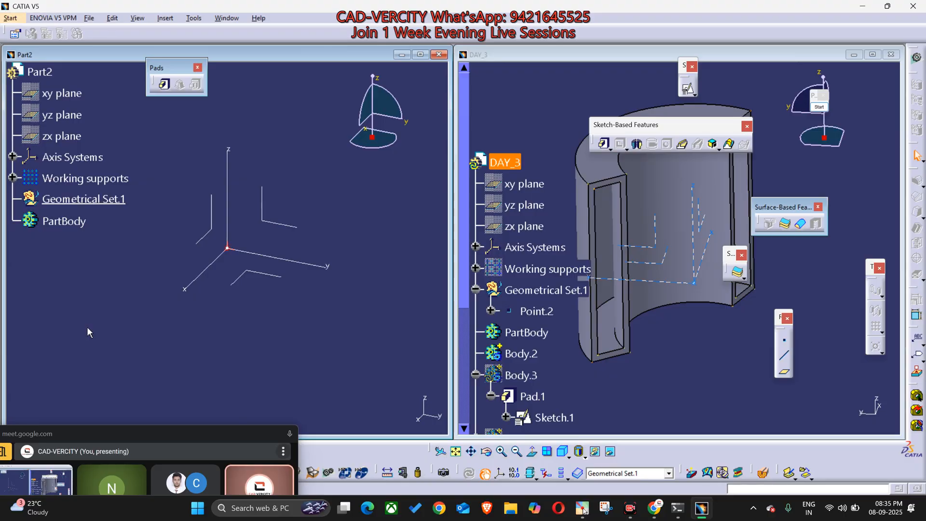
middle_click(222, 324)
middle_click_drag(656, 366, 651, 386, "ctrl")
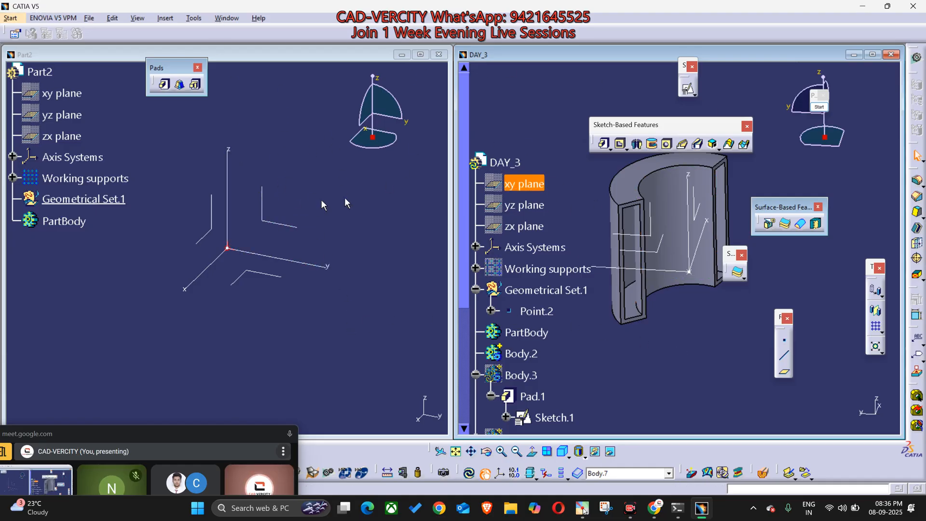
Step: Tile the DAY_3 and Part2 document windows horizontally
left_click(228, 18)
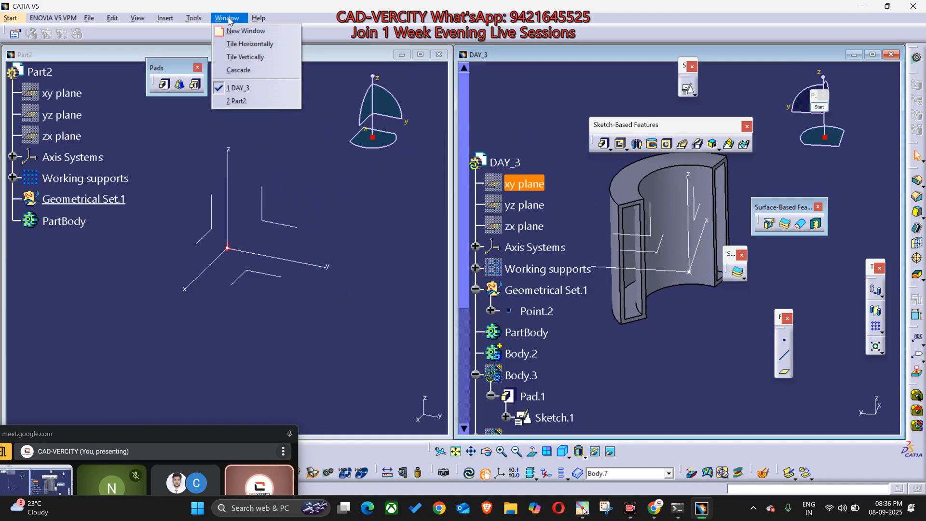
left_click(248, 44)
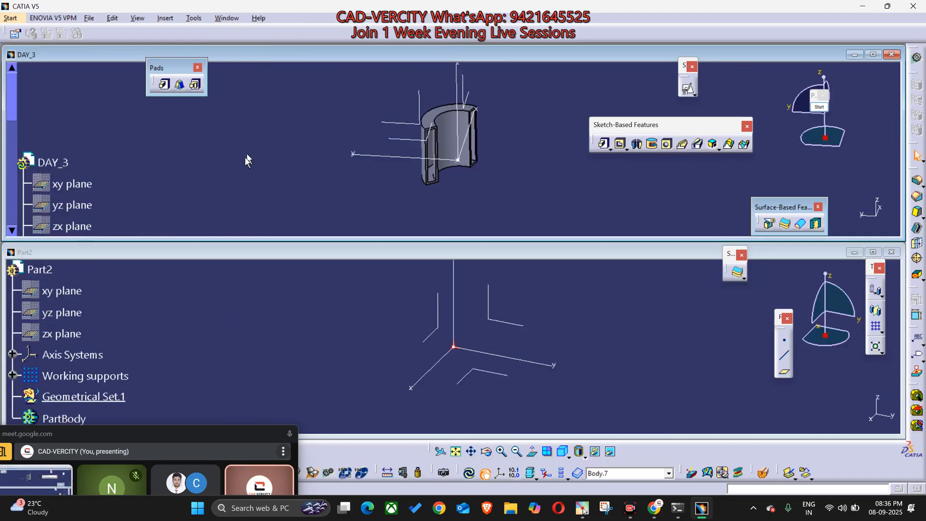
Step: Maximize the DAY_3 part window out of the tiled arrangement with Part2
scroll(242, 169, "down", 4)
scroll(215, 284, "down", 2)
scroll(215, 285, "up", 3)
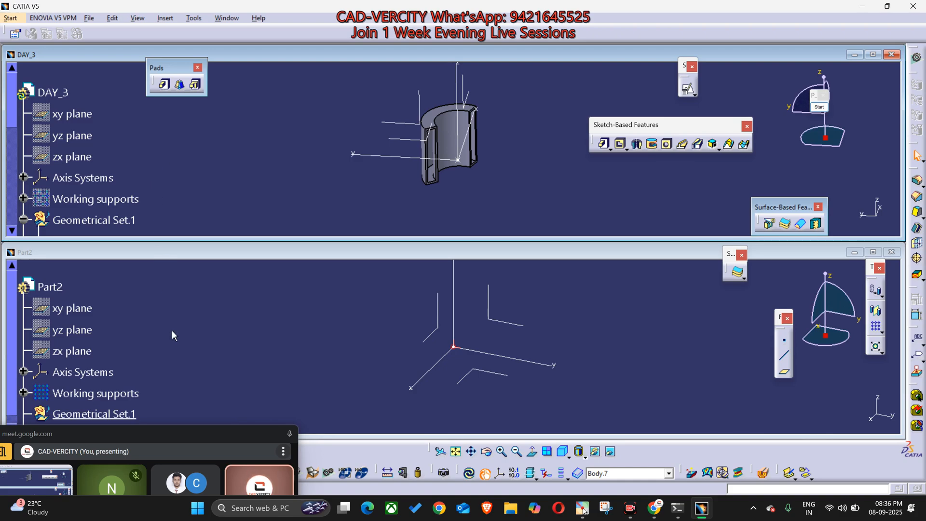
left_click(198, 319)
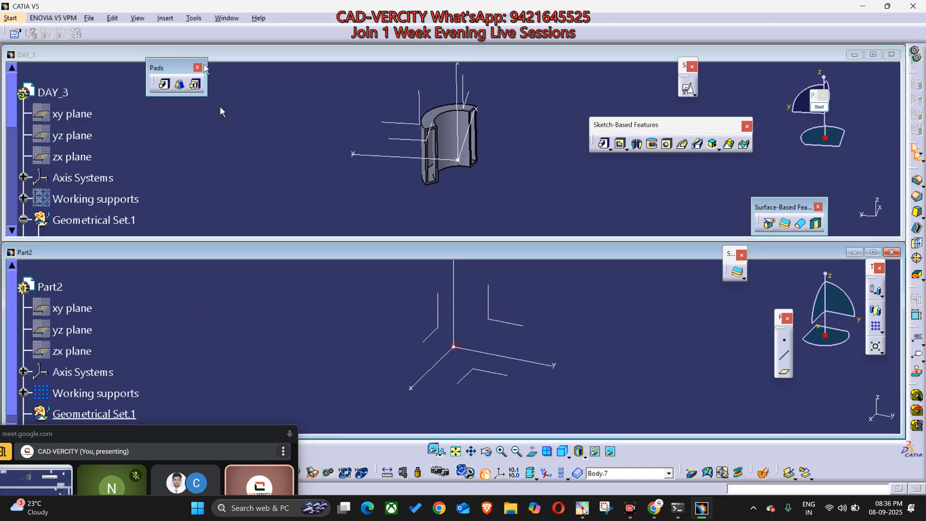
left_click(229, 19)
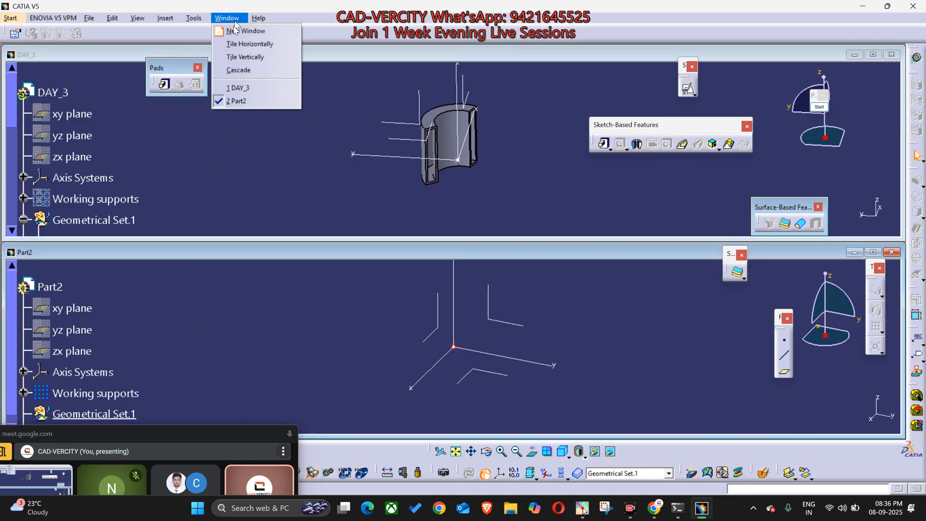
left_click(231, 152)
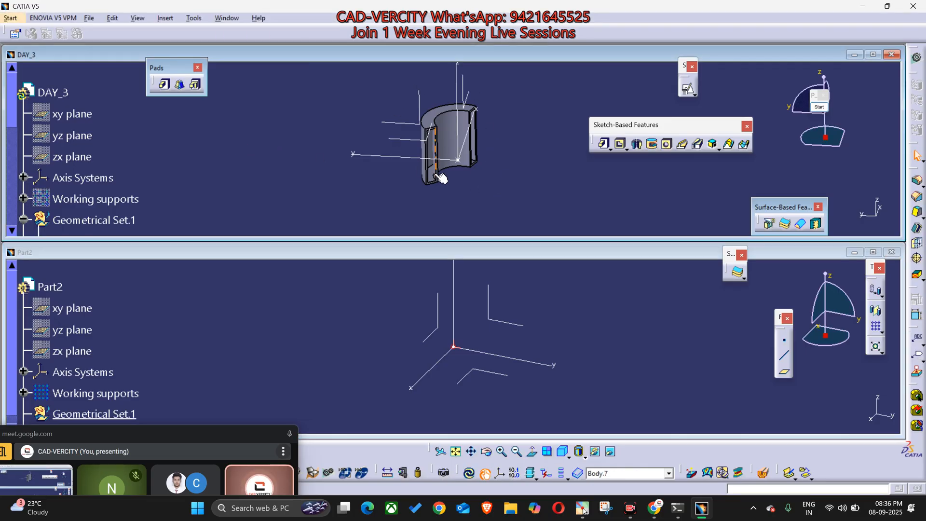
left_click(875, 55)
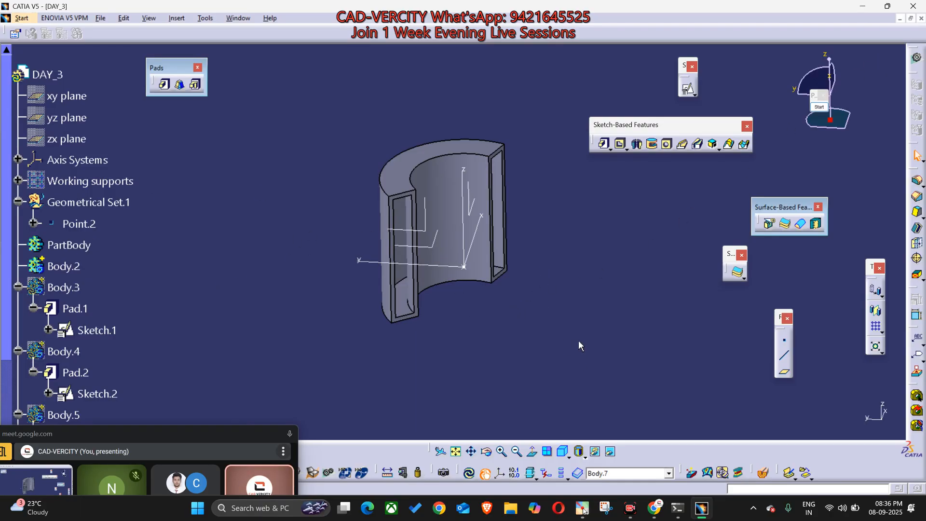
Step: Switch back and forth between the open Part2 and DAY_3 documents, ending on DAY_3
key("ctrl+Tab")
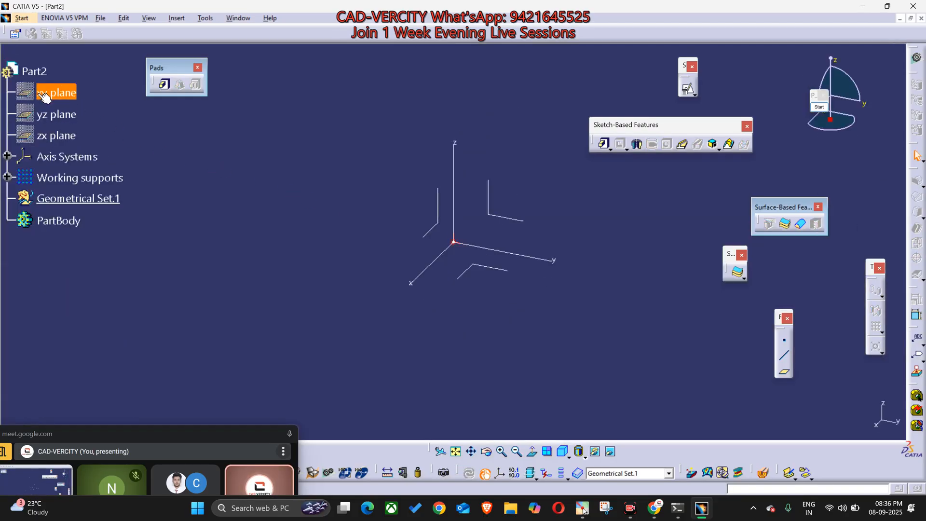
key("ctrl+Tab")
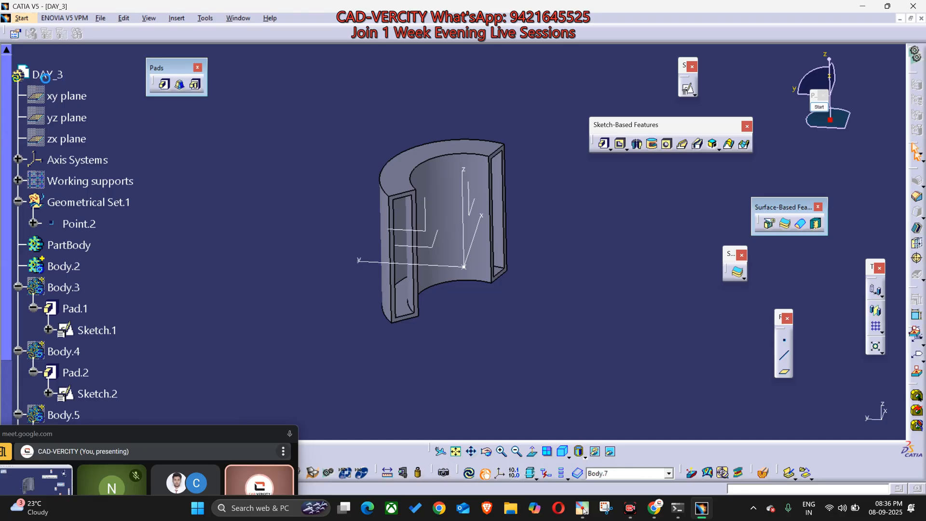
left_click(53, 75)
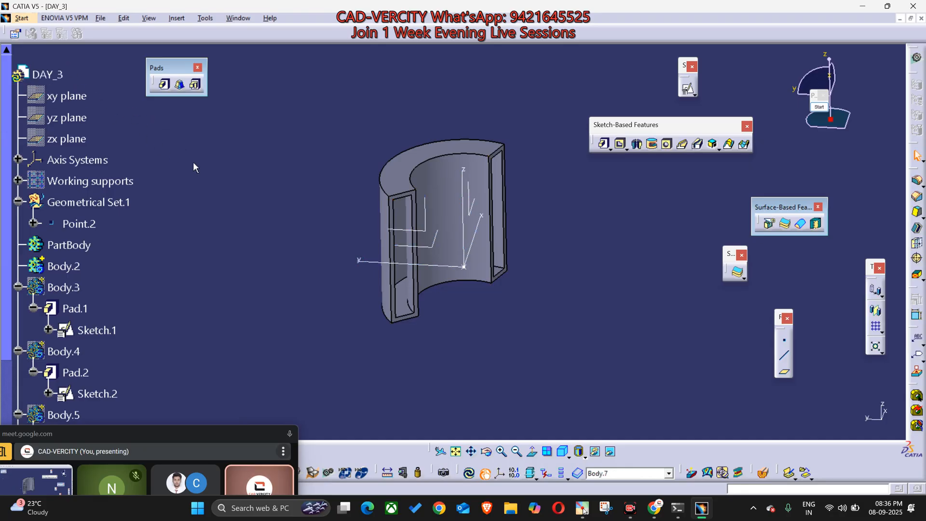
key("ctrl+Tab")
key("ctrl+Tab")
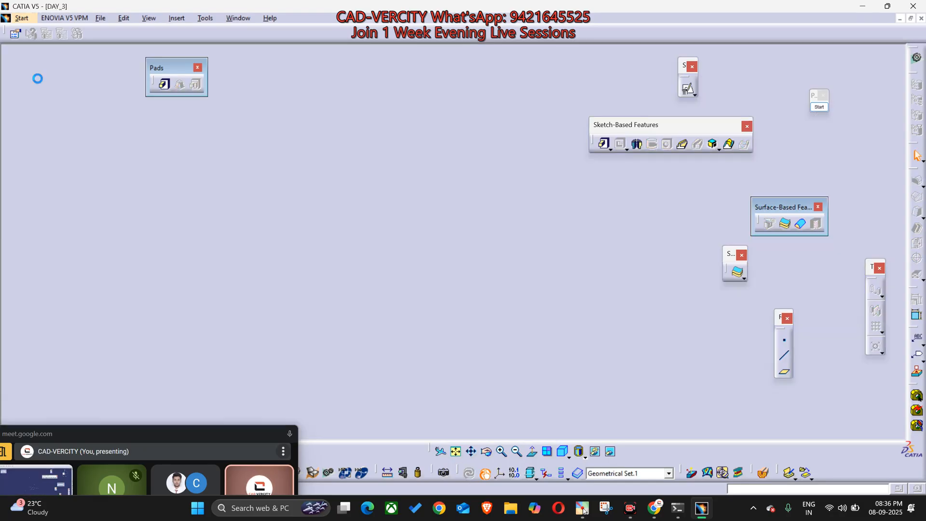
left_click(56, 88)
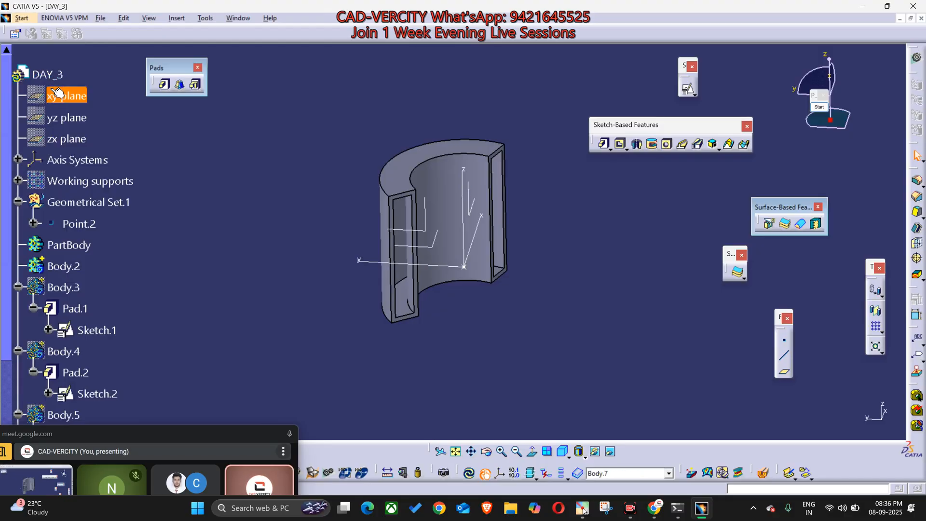
left_click(229, 227)
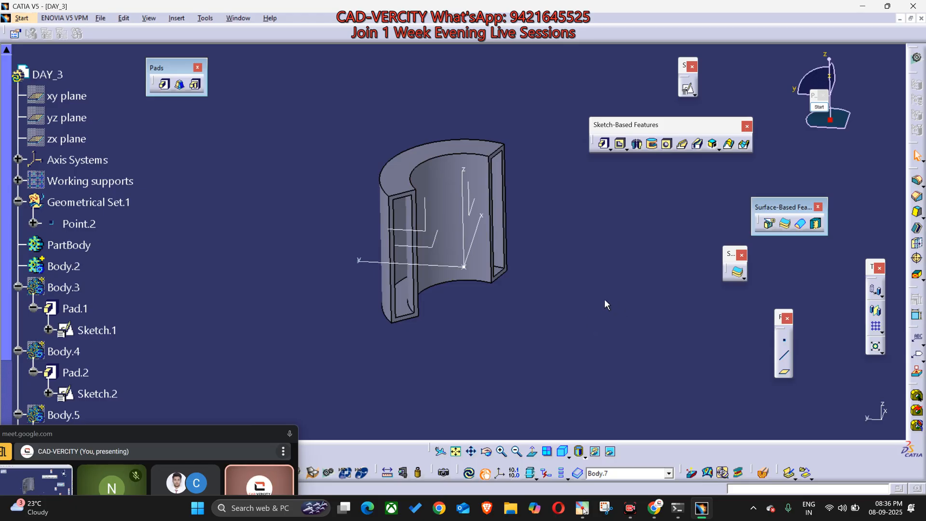
Step: Hide Body.7, the hollow half-cylinder solid, in the DAY_3 part
scroll(604, 300, "down", 5)
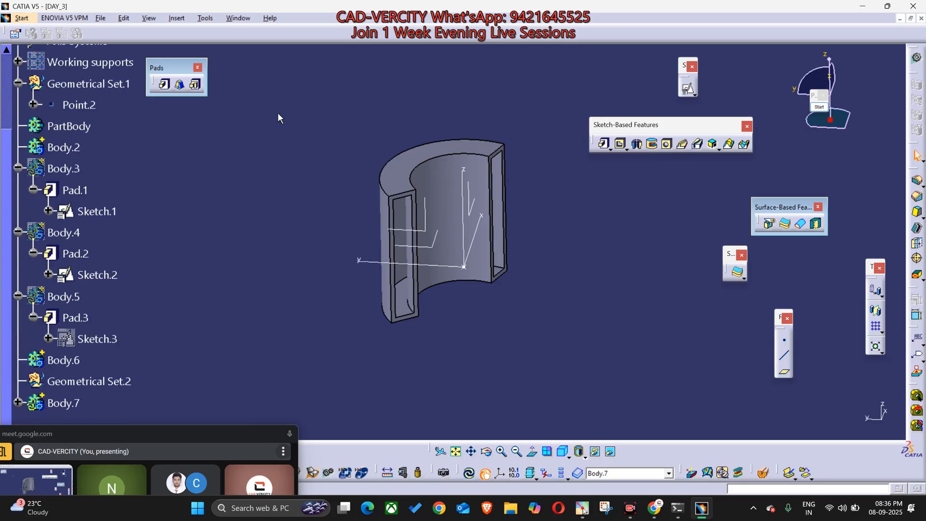
middle_click_drag(491, 217, 468, 296)
middle_click_drag(453, 236, 486, 248)
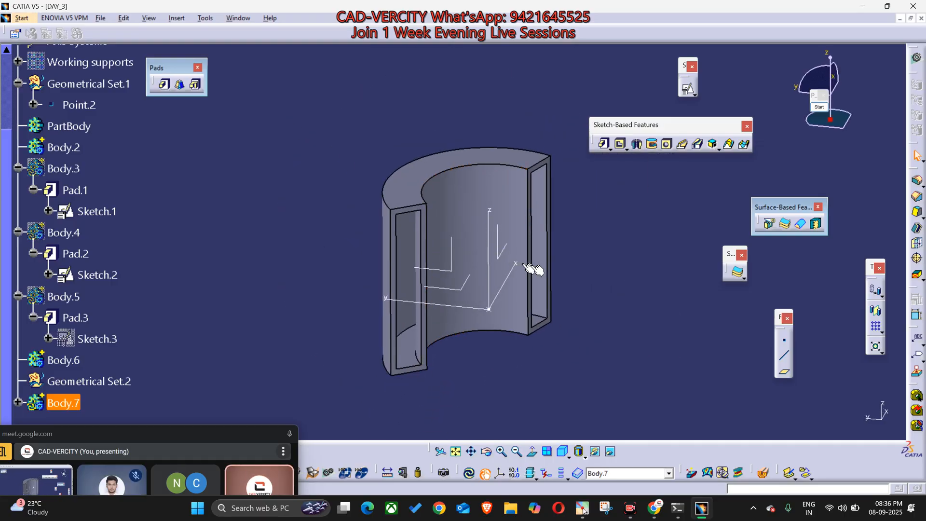
middle_click_drag(560, 270, 571, 272)
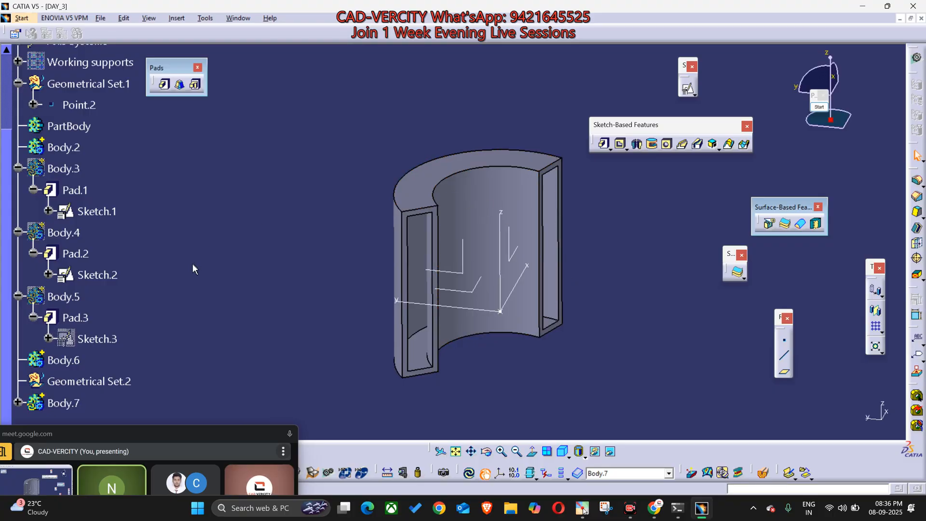
scroll(103, 300, "down", 3)
left_click(63, 323)
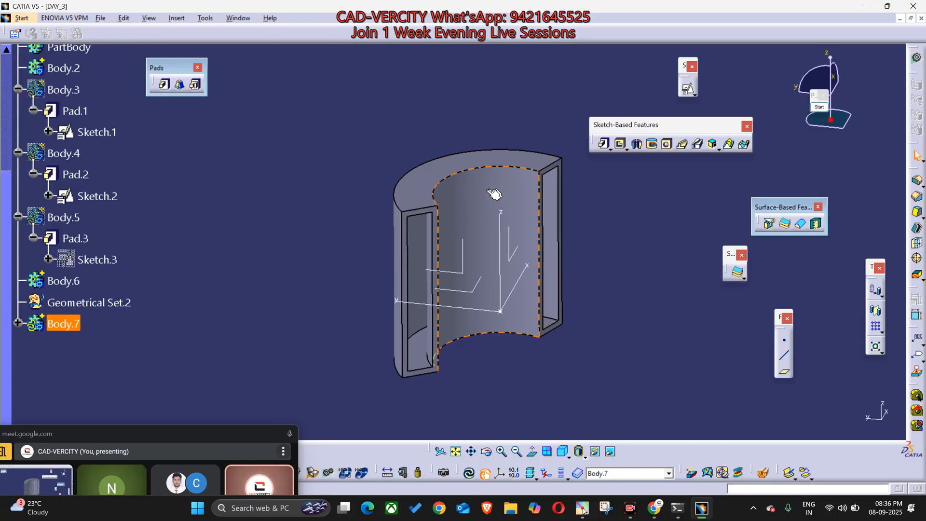
key("Escape")
left_click(59, 324)
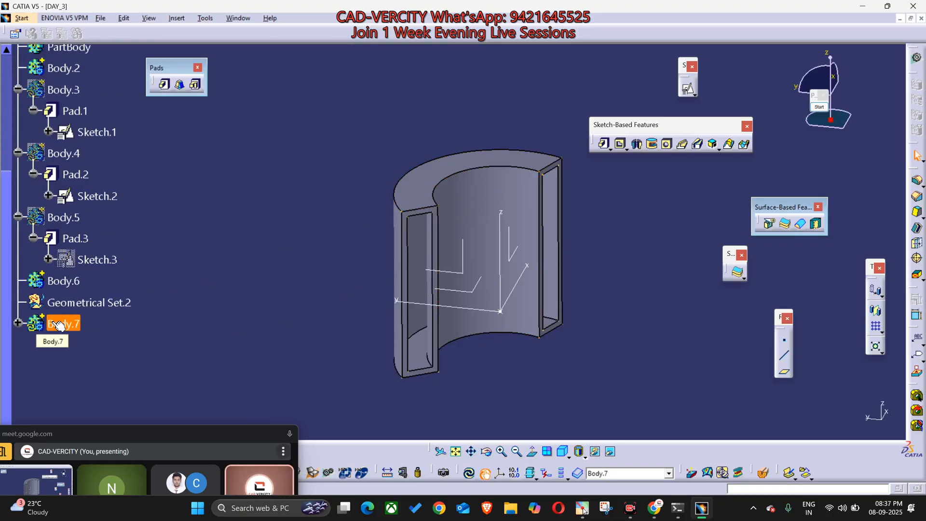
key("ctrl+h")
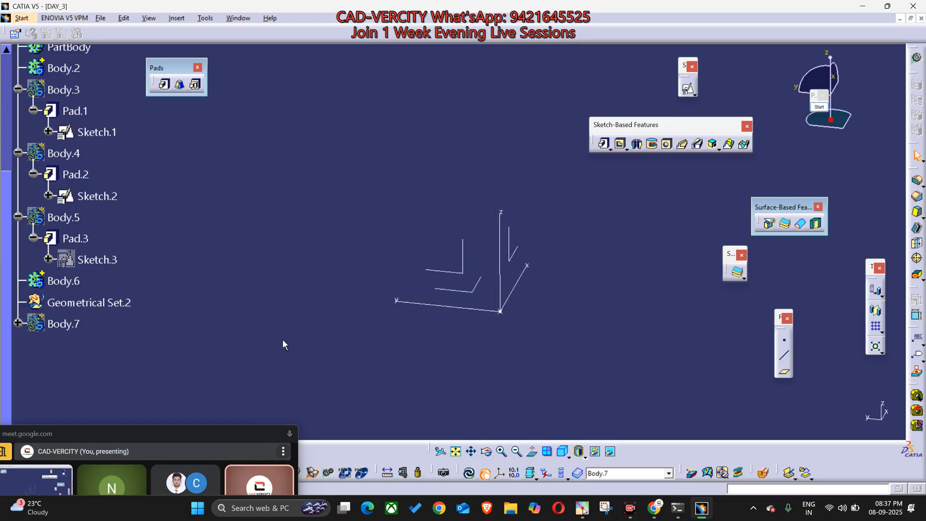
Step: Insert a new body after Body.7 and start a positioned sketch on the yz plane from the isometric view
left_click(176, 18)
left_click(186, 29)
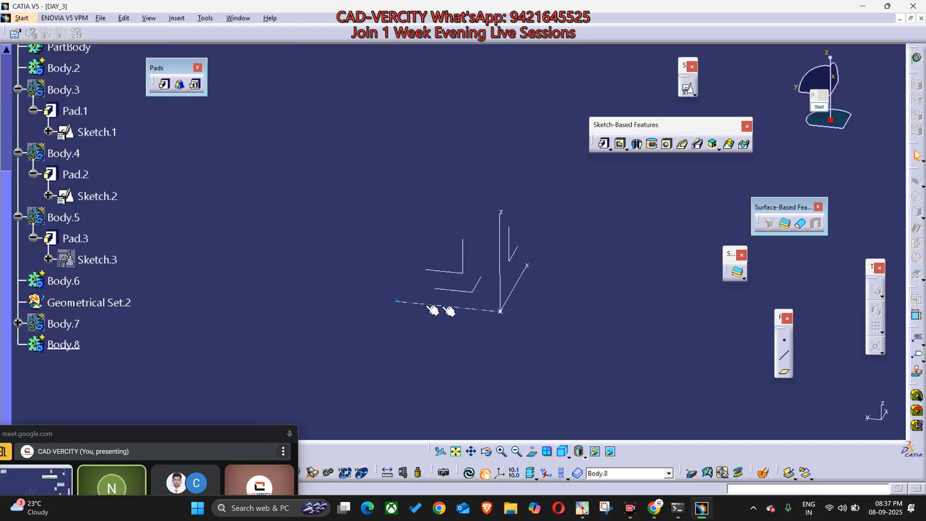
middle_click_drag(433, 309, 500, 364)
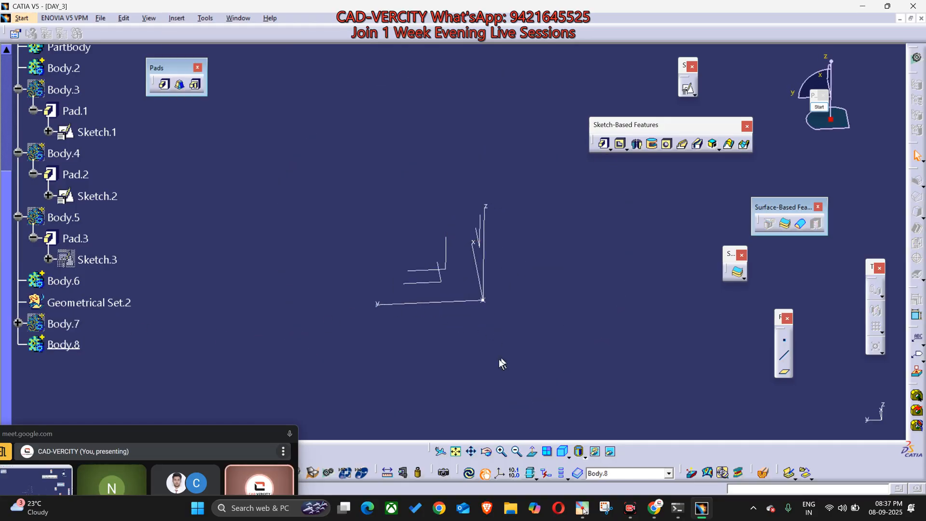
left_click(546, 451)
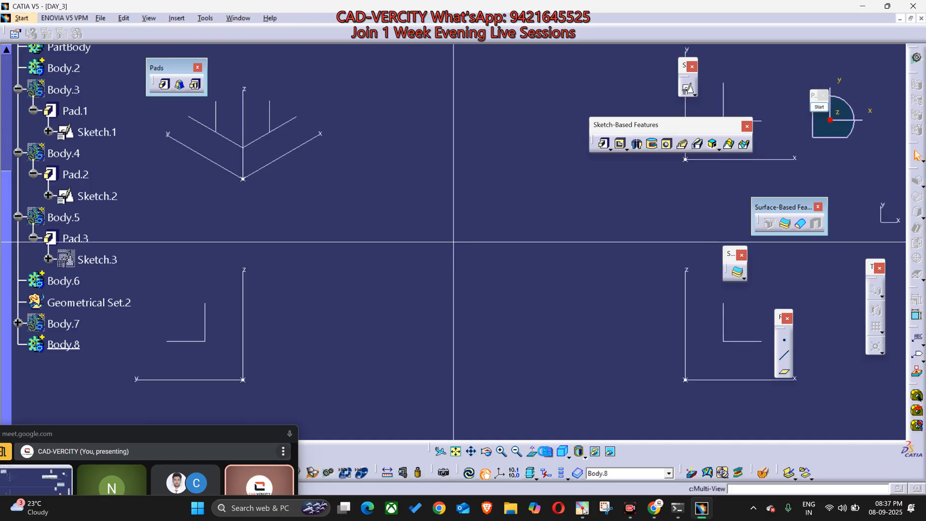
left_click(547, 451)
left_click(562, 451)
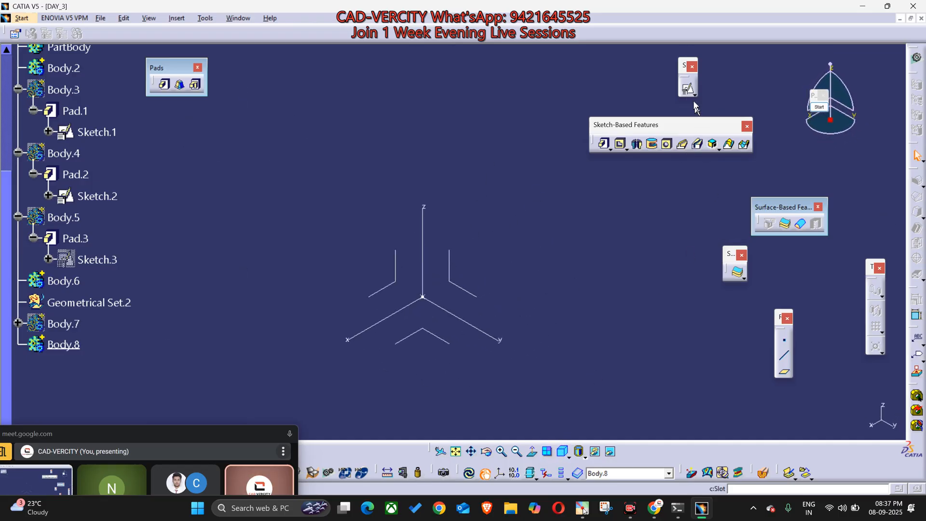
left_click(688, 89)
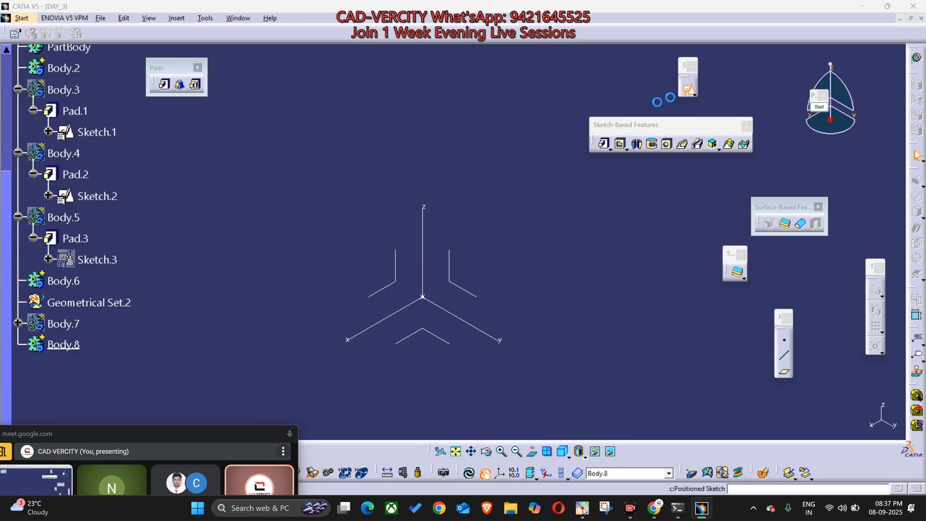
left_click(458, 297)
left_click(709, 393)
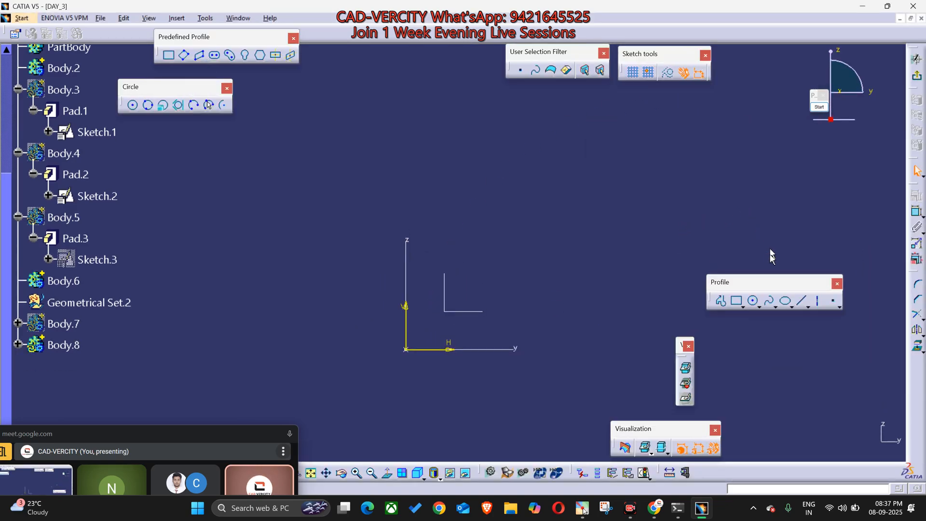
Step: Sketch an S-shaped spline through six control points, running from the upper H-negative side of the sketch down to the origin
left_click(769, 301)
left_click(252, 90)
left_click(323, 164)
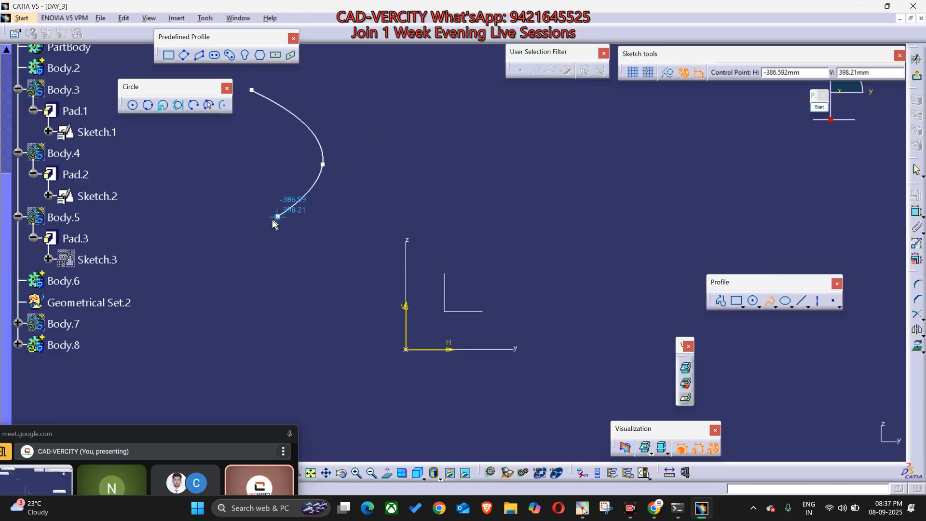
left_click(269, 223)
left_click(247, 290)
left_click(304, 334)
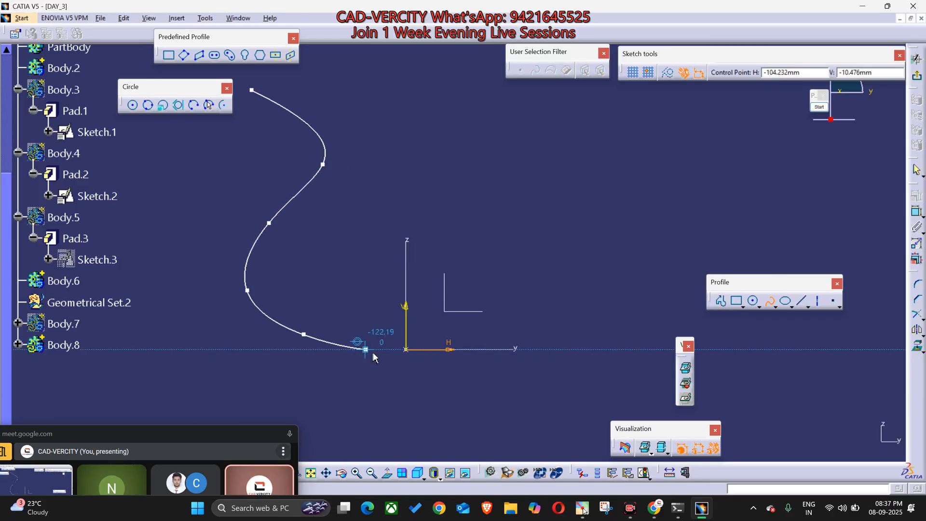
left_click(408, 350)
key("Escape")
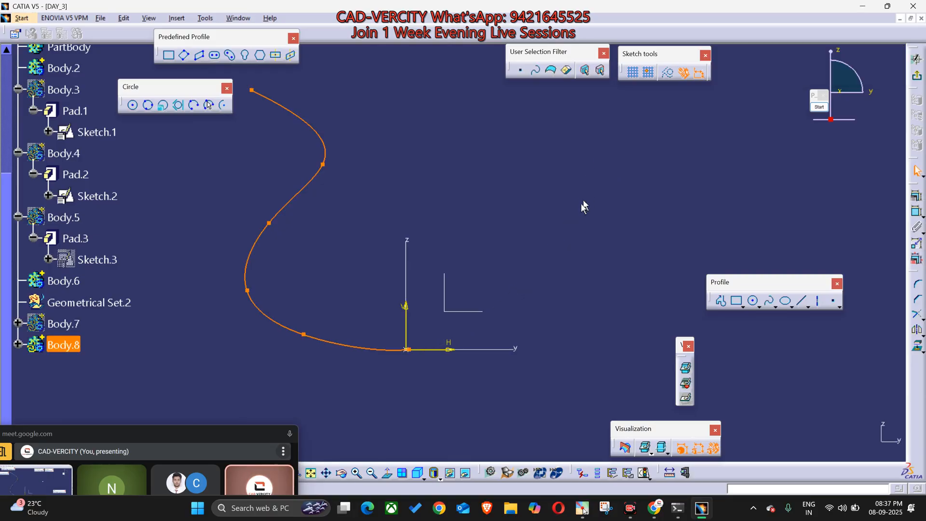
Step: Constrain the spline's lower end point to be coincident with the vertical sketch axis
middle_click_drag(451, 334, 519, 140)
scroll(519, 141, "up", 1)
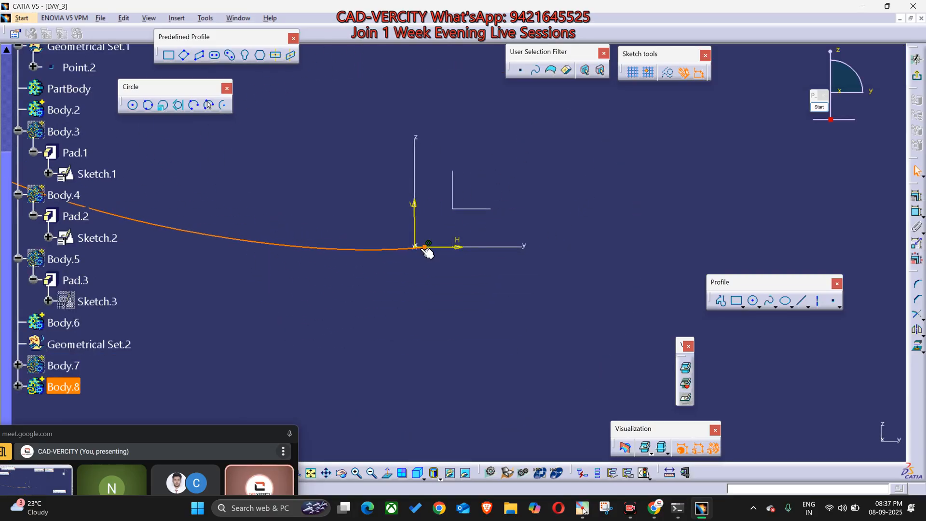
left_click(424, 248)
left_click(437, 226)
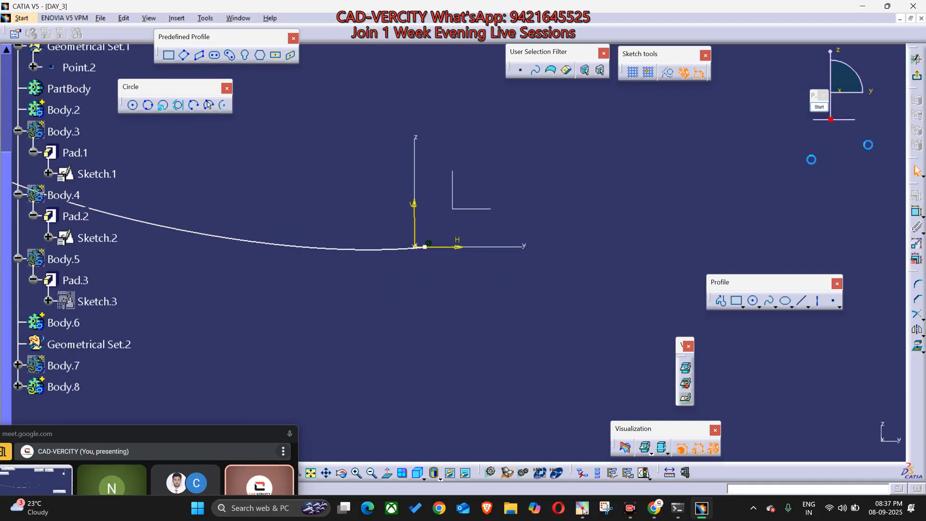
left_click(915, 214)
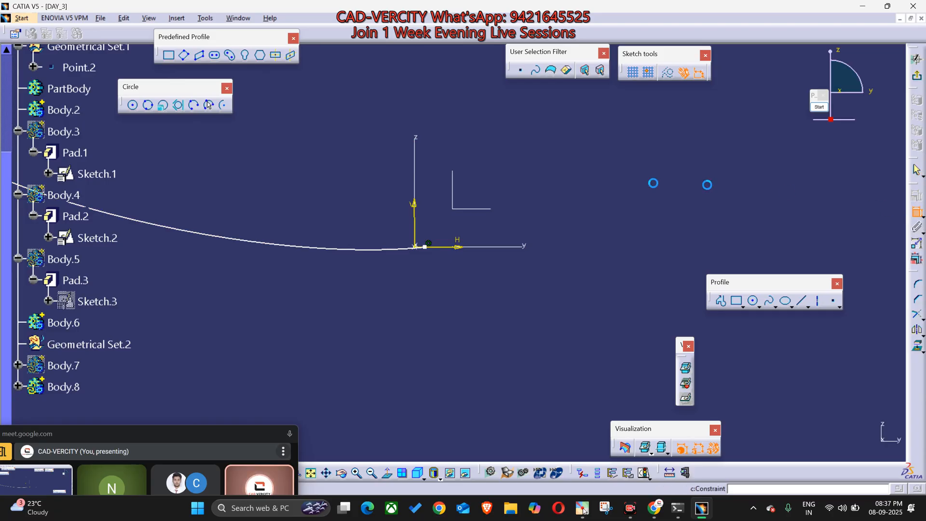
left_click(415, 221)
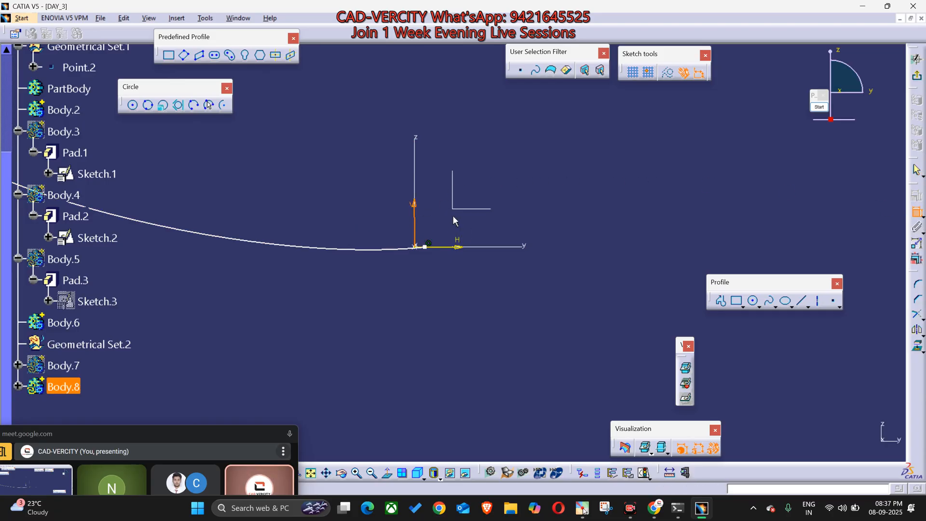
left_click(426, 247)
right_click(531, 128)
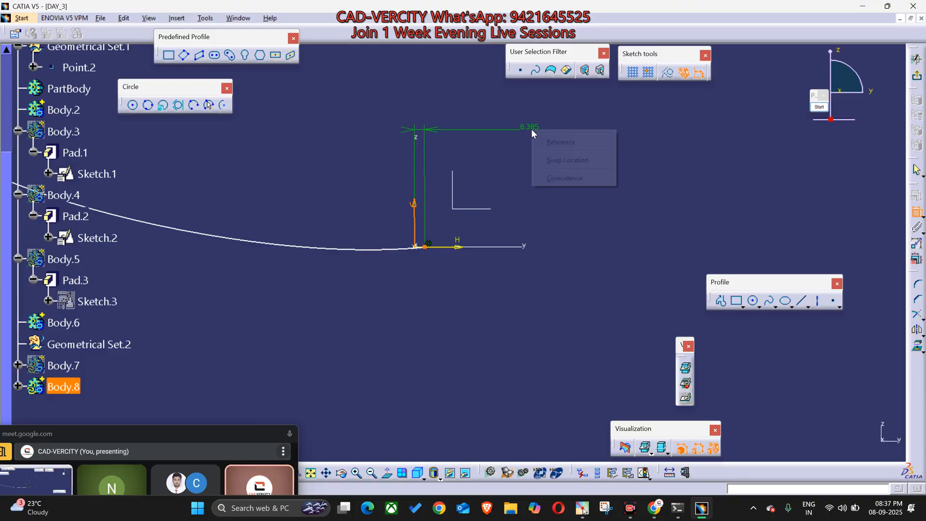
left_click(582, 177)
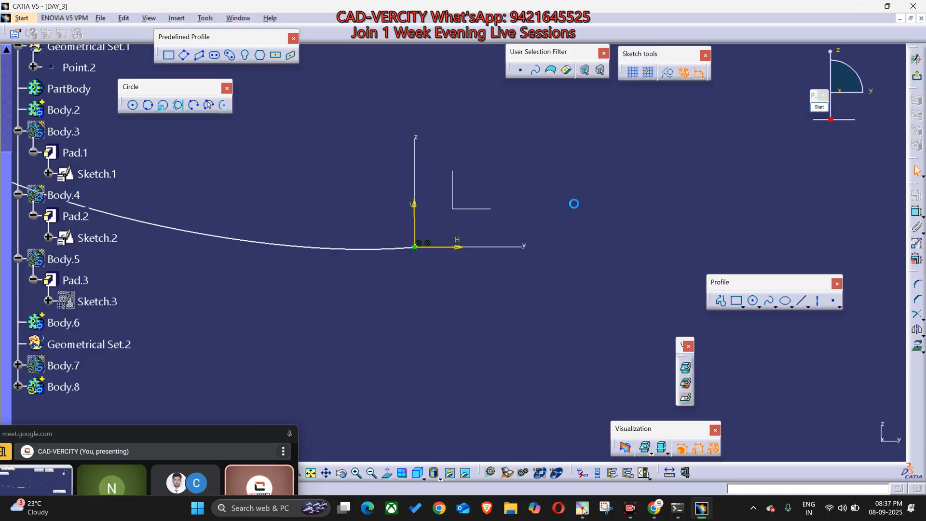
Step: Move the spline control point nearest the origin slightly upward to adjust the curve's lower bend
middle_click_drag(574, 203, 575, 284)
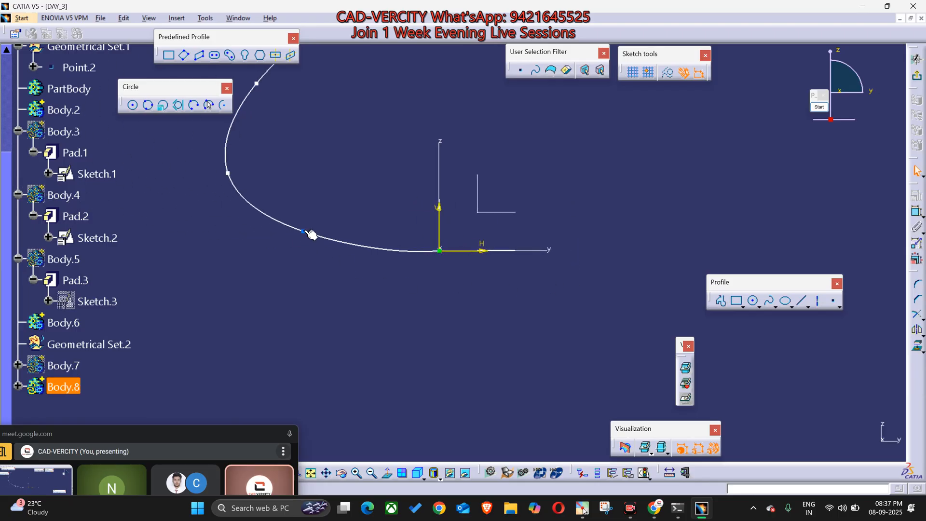
left_click_drag(303, 231, 305, 229)
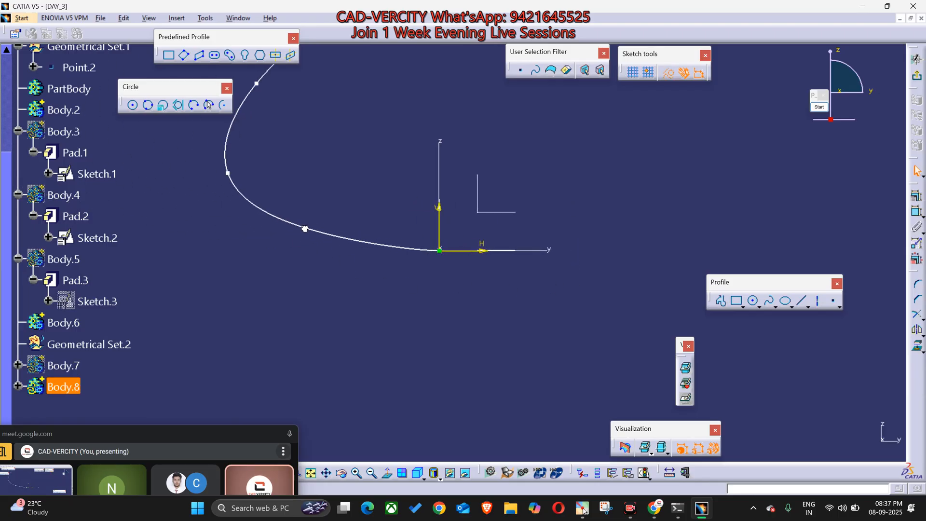
left_click(571, 208)
middle_click_drag(622, 159, 657, 298)
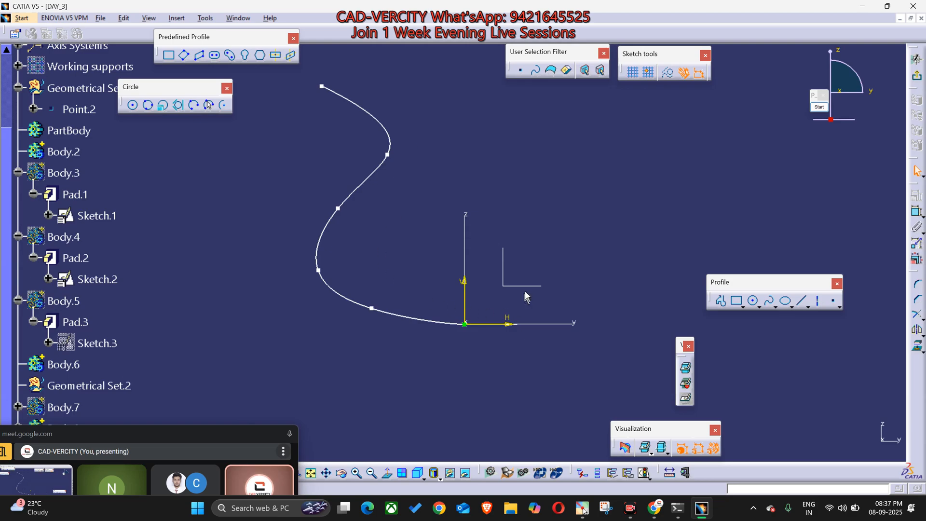
Step: Exit the sketch and start a Shaft with the spline as profile and the z axis as the revolution axis
left_click(917, 76)
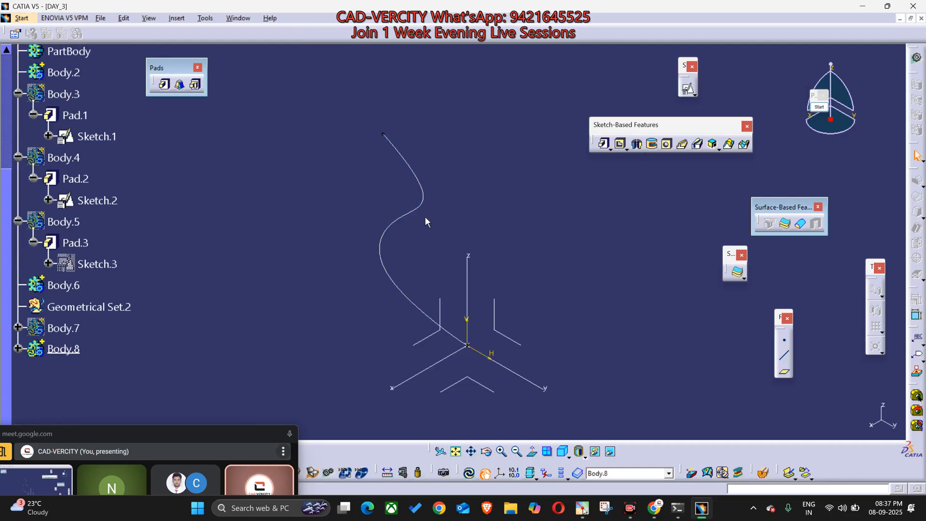
left_click(636, 143)
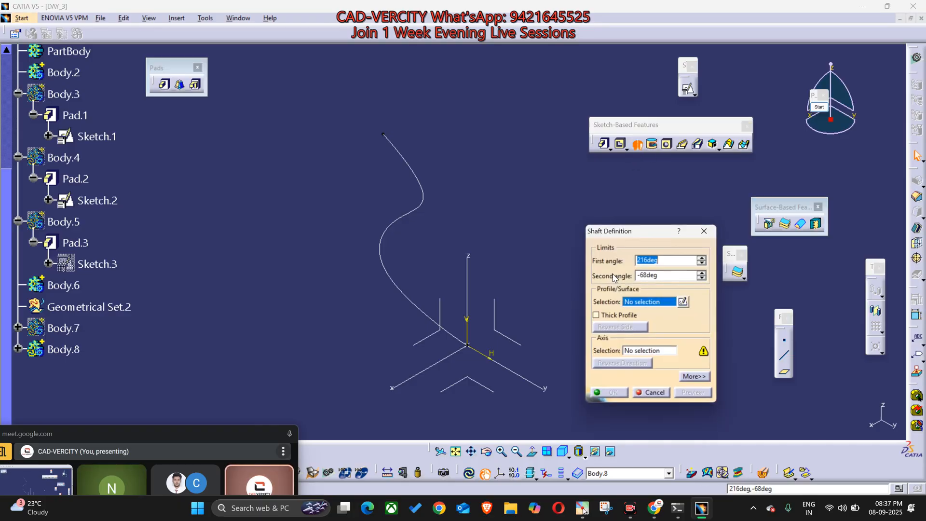
left_click(409, 175)
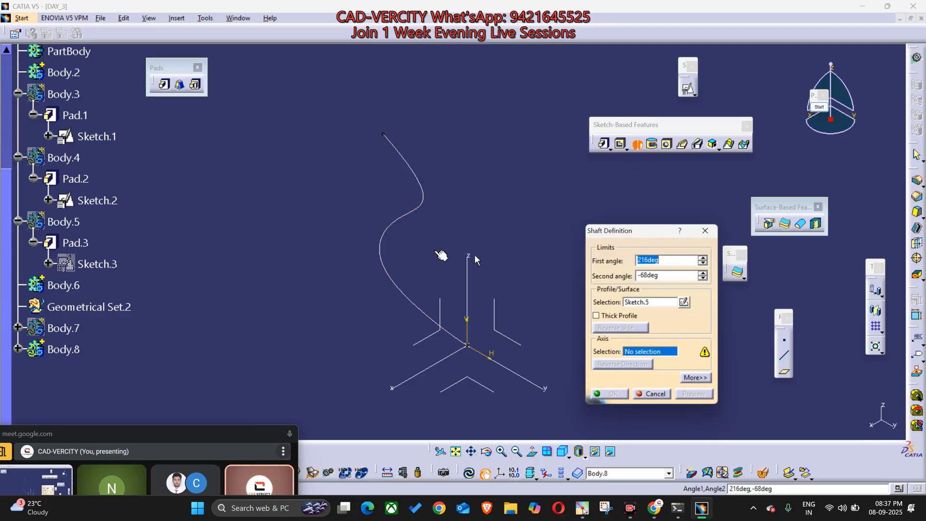
left_click(236, 431)
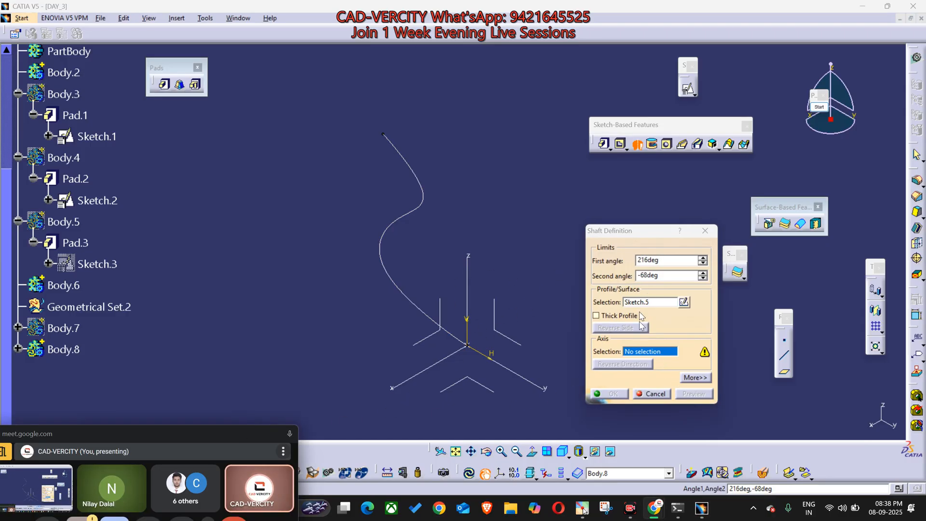
left_click(640, 352)
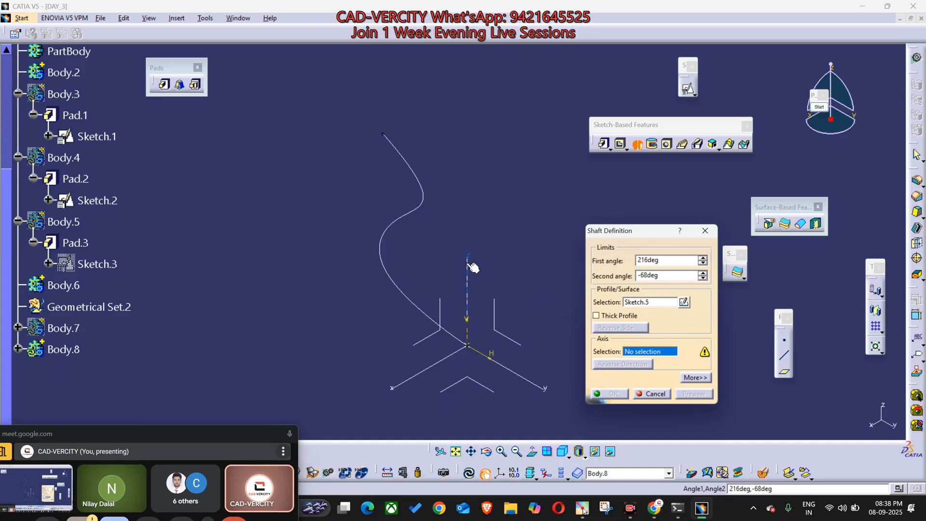
left_click(468, 263)
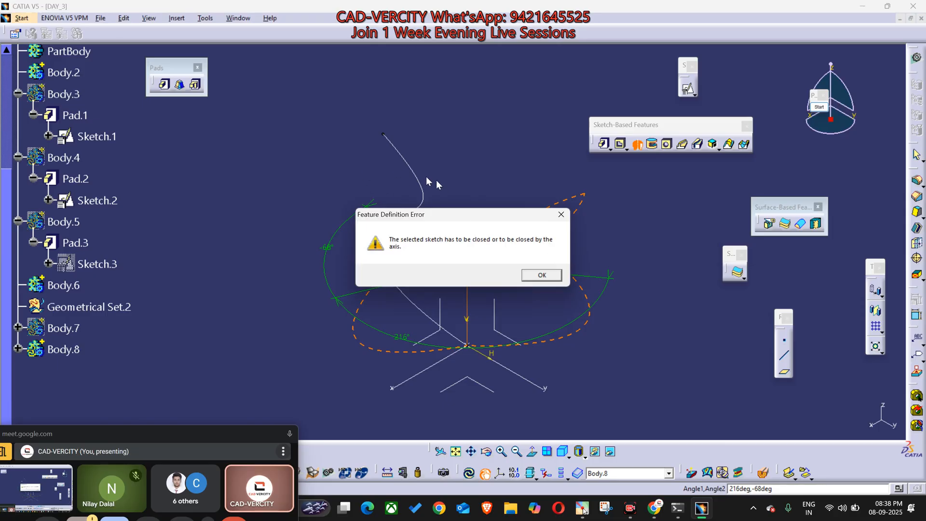
left_click(540, 275)
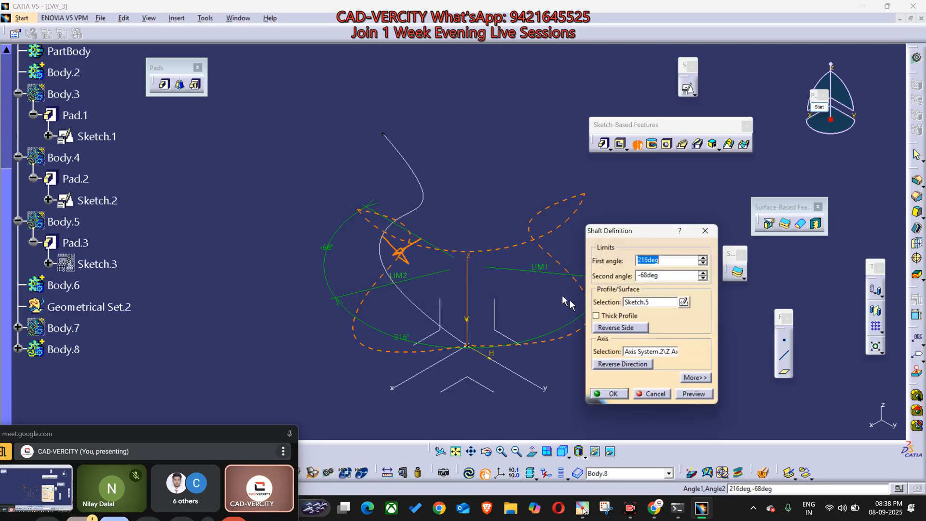
Step: Make the shaft a thick profile, adjust its first angle limit to 327 deg and create it
left_click(597, 316)
middle_click_drag(404, 297, 491, 334)
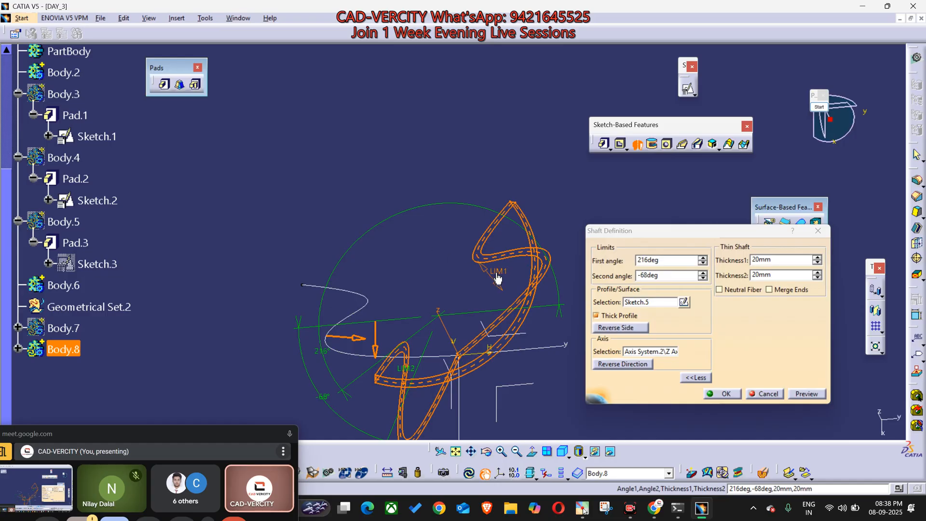
left_click_drag(497, 278, 389, 286)
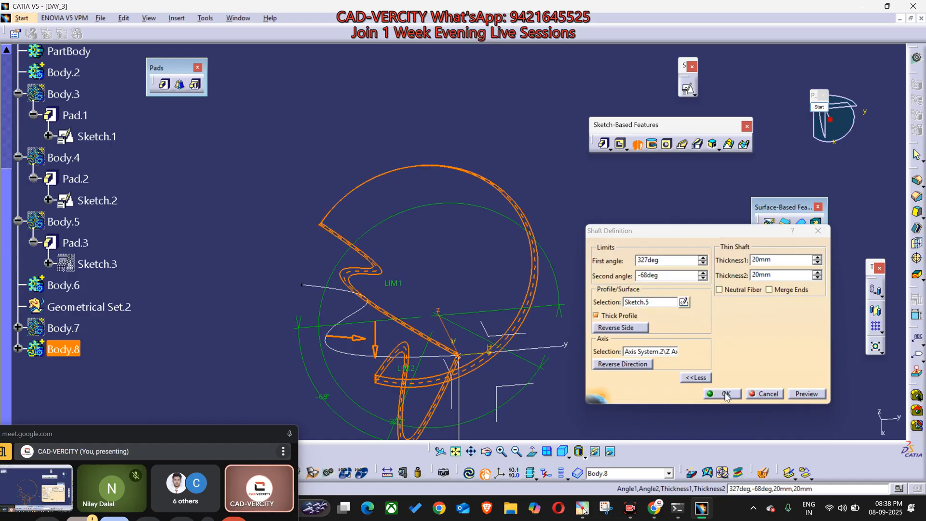
left_click(726, 395)
mouse_move(700, 366)
middle_mouse_down()
mouse_move(641, 333)
mouse_move(633, 344)
mouse_move(451, 341)
mouse_move(479, 241)
mouse_move(454, 303)
mouse_move(405, 247)
middle_mouse_up()
scroll(480, 242, "up", 1)
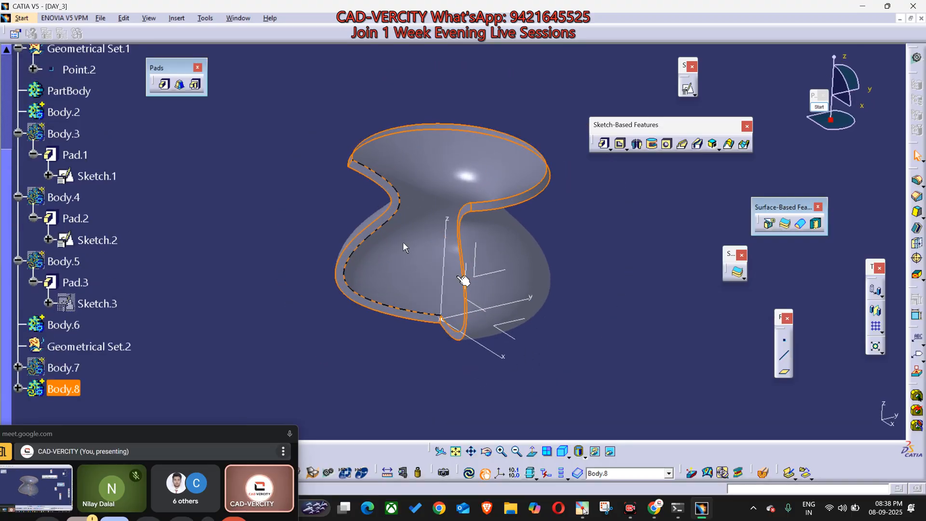
Step: Edit the vase-shaped shaft, setting its second angle to 0 deg and its first angle to 360 deg
double_click(404, 248)
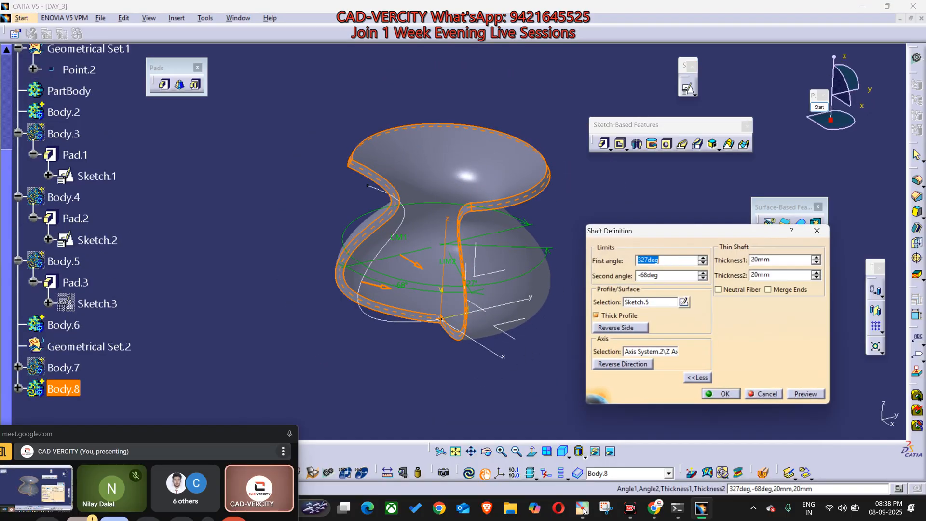
left_click(666, 276)
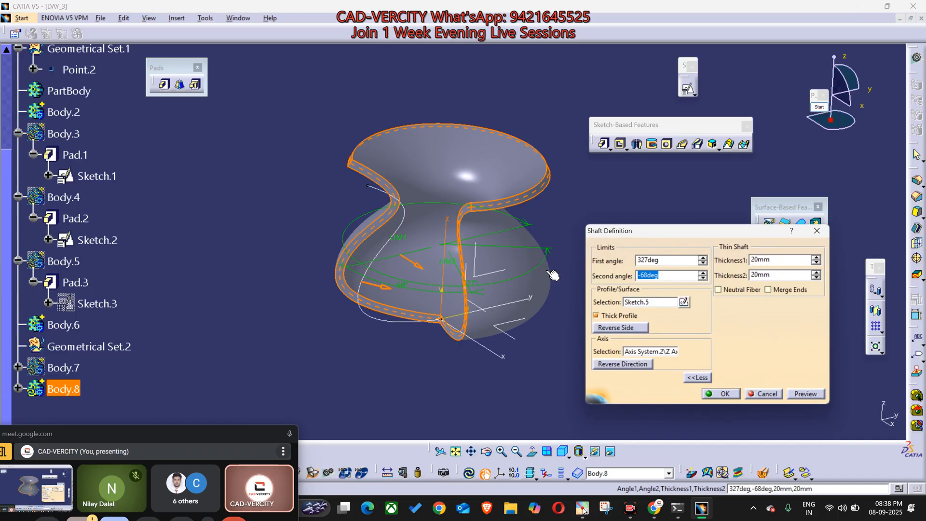
type("0")
left_click(667, 260)
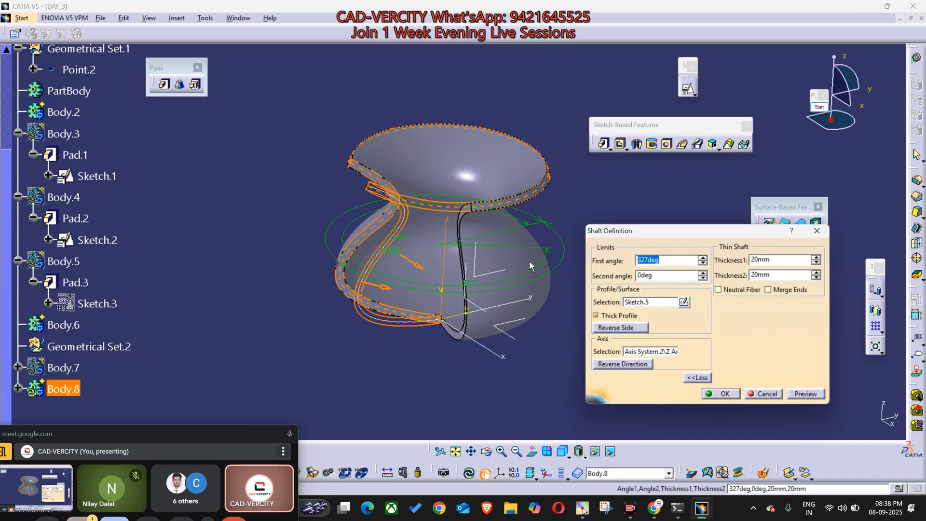
type("3")
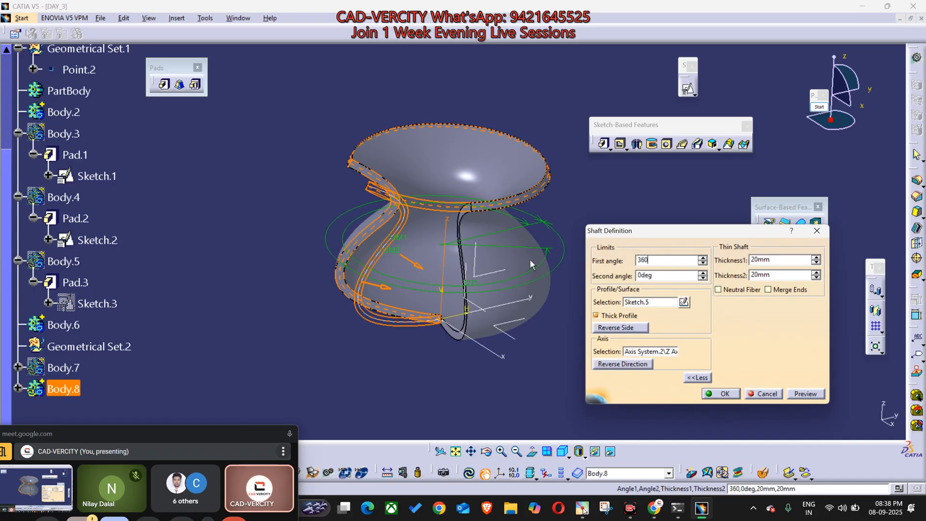
type("60")
key("Return")
middle_click_drag(545, 222, 439, 288)
scroll(465, 339, "up", 1)
scroll(454, 281, "down", 6)
middle_click_drag(505, 379, 484, 343)
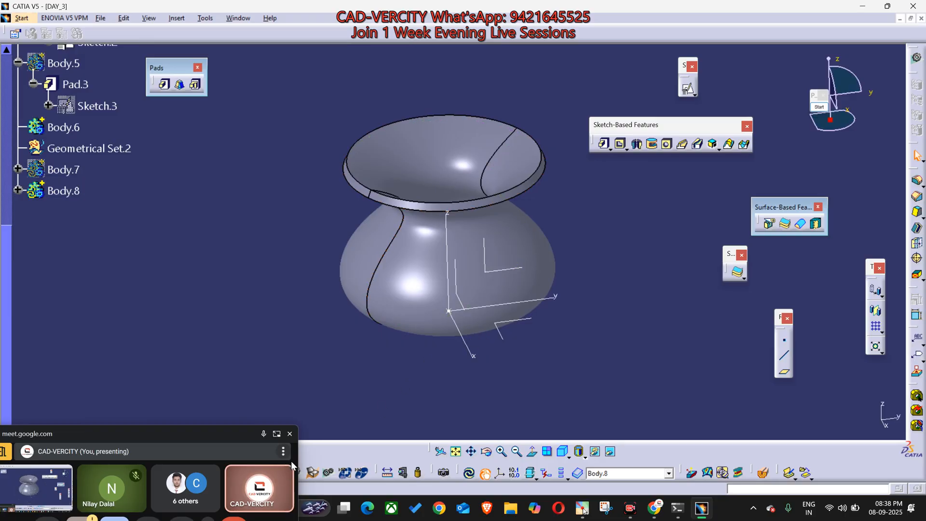
Step: Hide Body.8, which holds the vase-shaped shaft
left_click_drag(299, 462, 349, 462)
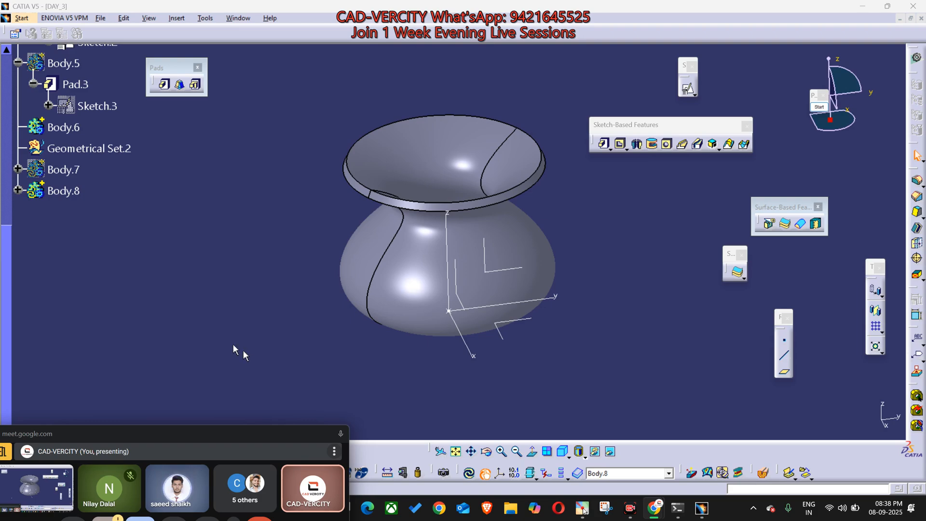
left_click(68, 192)
key("space")
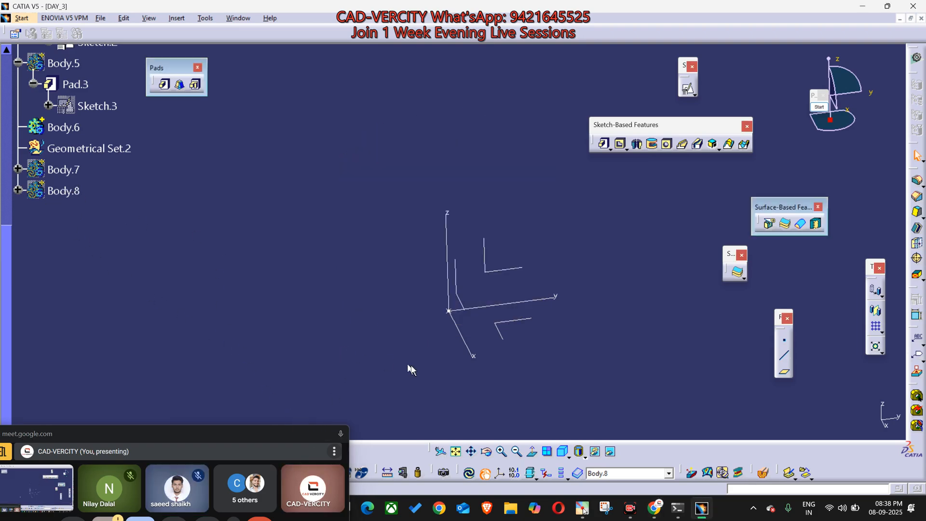
left_click(318, 451)
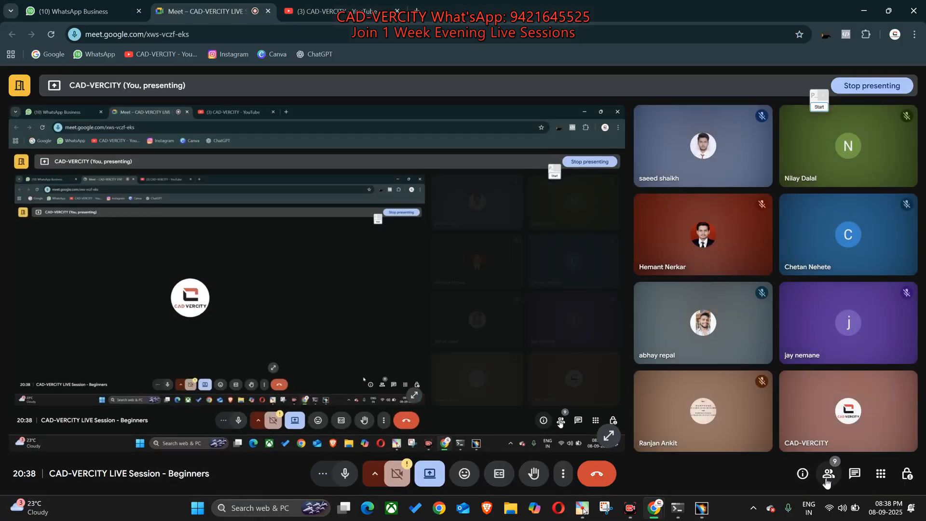
left_click(826, 479)
left_click(826, 479)
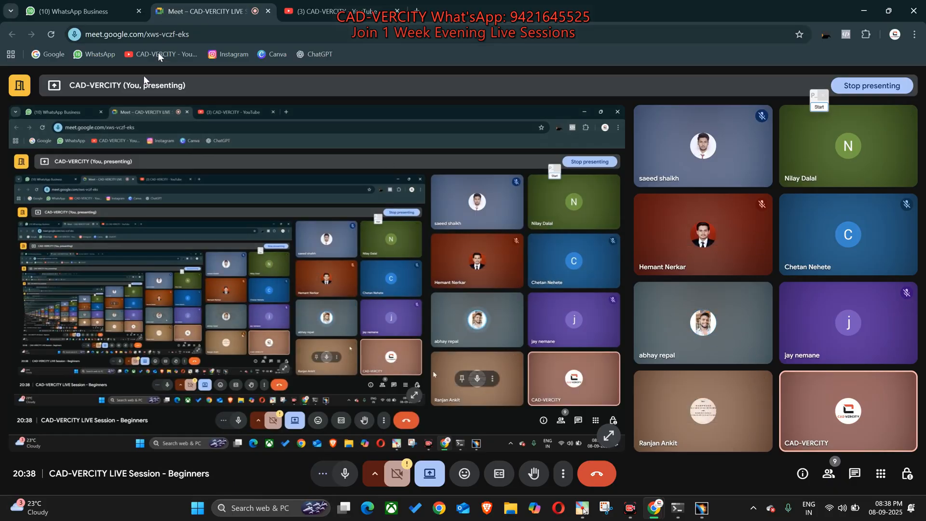
left_click(80, 12)
left_click(702, 508)
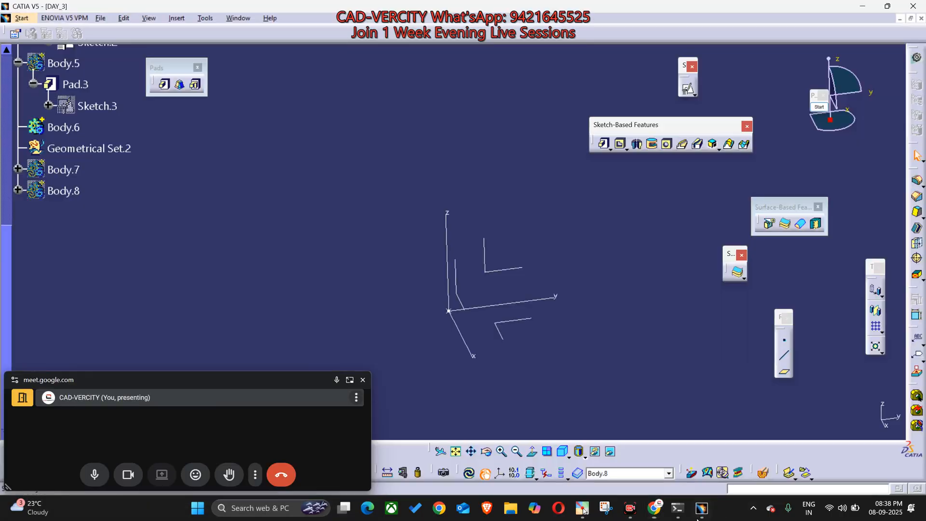
left_click_drag(223, 383, 227, 432)
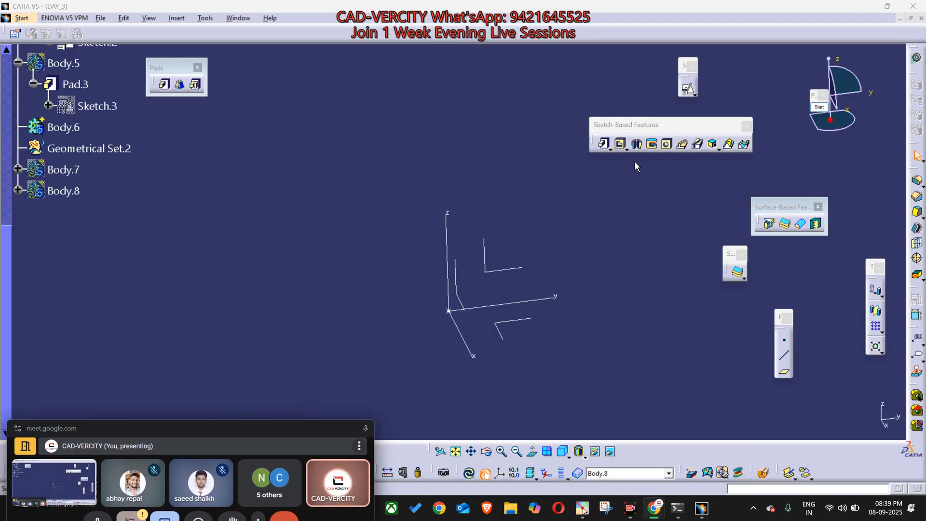
Step: Insert a new body after Body.8 and start a positioned sketch on the yz plane
middle_click_drag(528, 338, 564, 223)
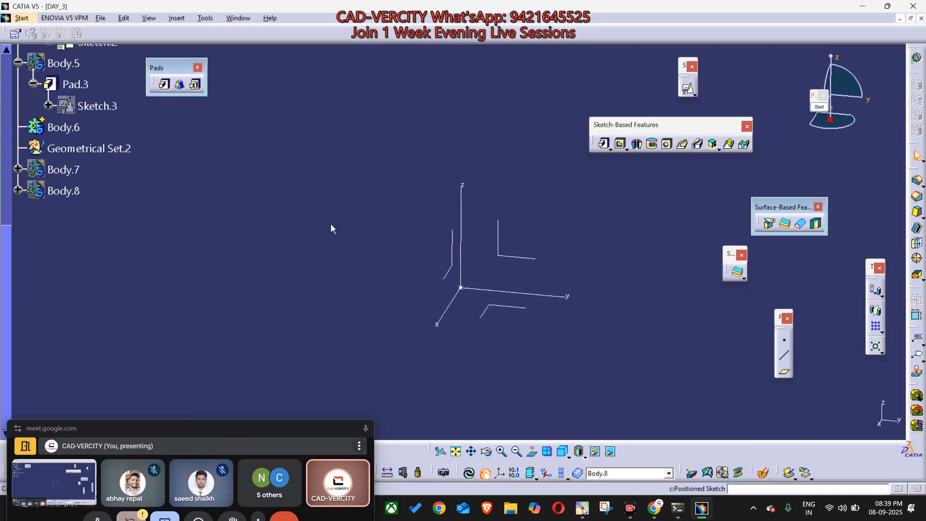
key("alt+i")
key("b")
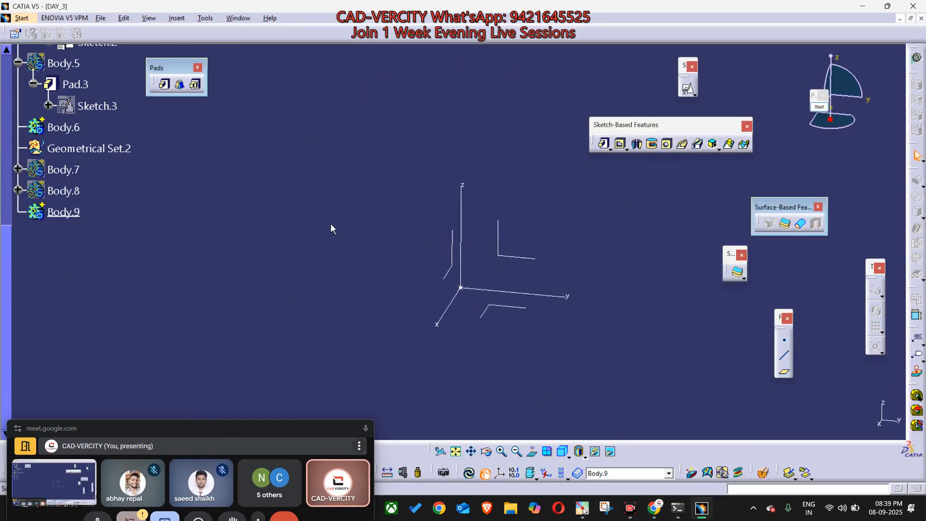
left_click(684, 90)
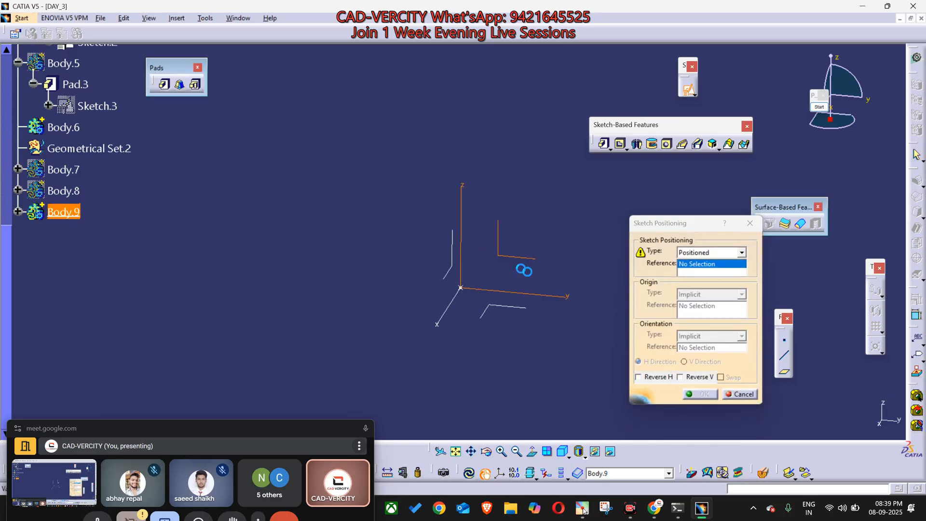
left_click(523, 271)
left_click(689, 394)
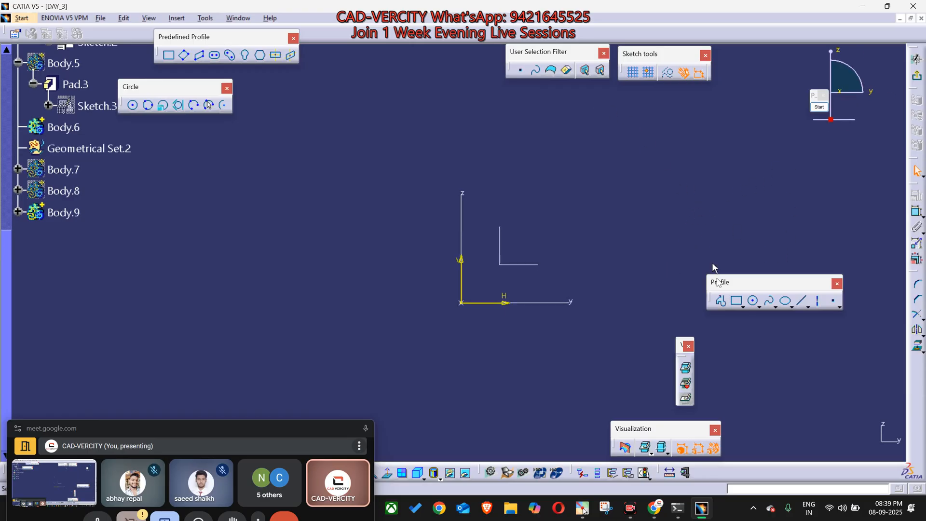
Step: Sketch a tall, narrow rectangle on the H-negative side of the vertical axis, clear of both axes, and exit the sketch
left_click(737, 301)
left_click(365, 90)
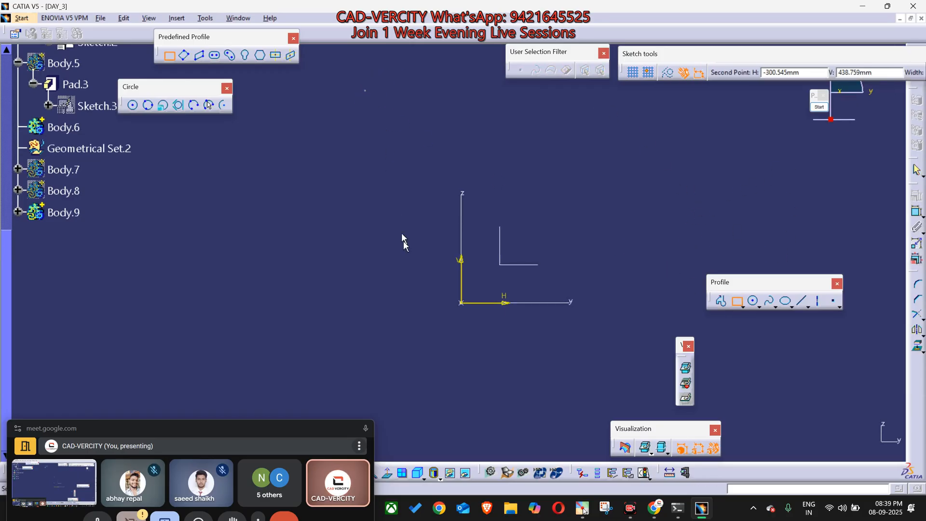
left_click(407, 289)
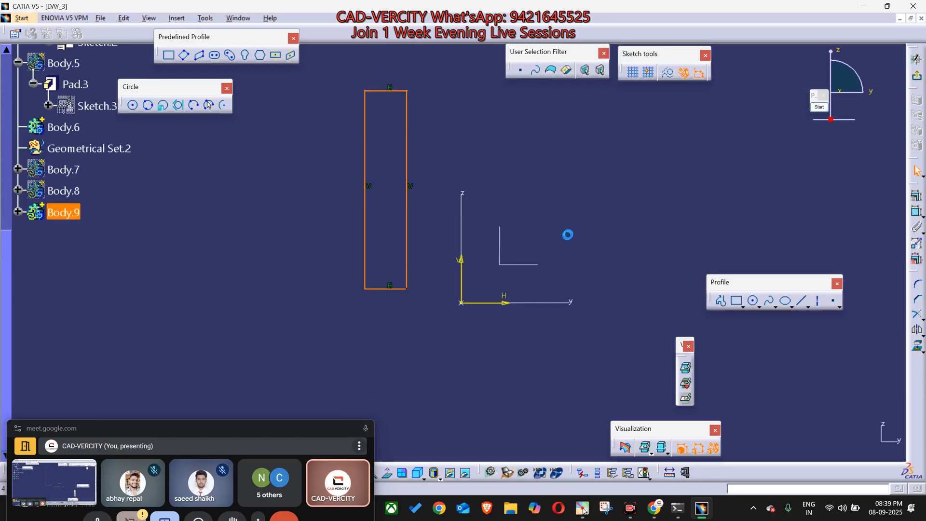
left_click(917, 59)
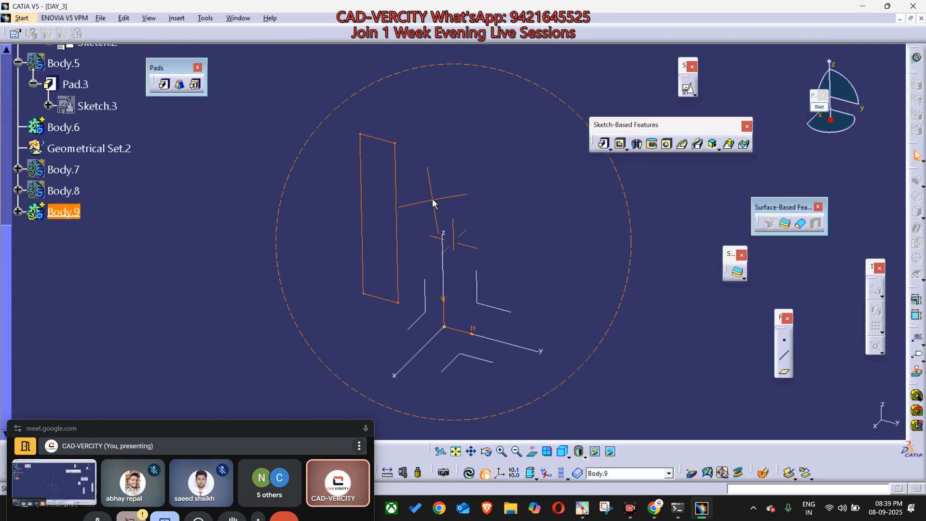
Step: Start a Shaft with the rectangle as profile and its long side nearest the z axis as the revolution axis
left_click(443, 254)
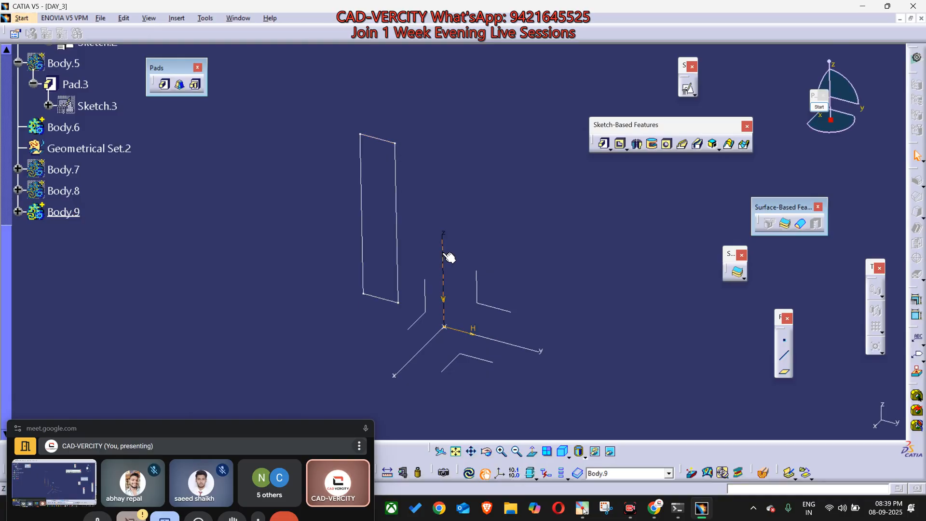
left_click(400, 221)
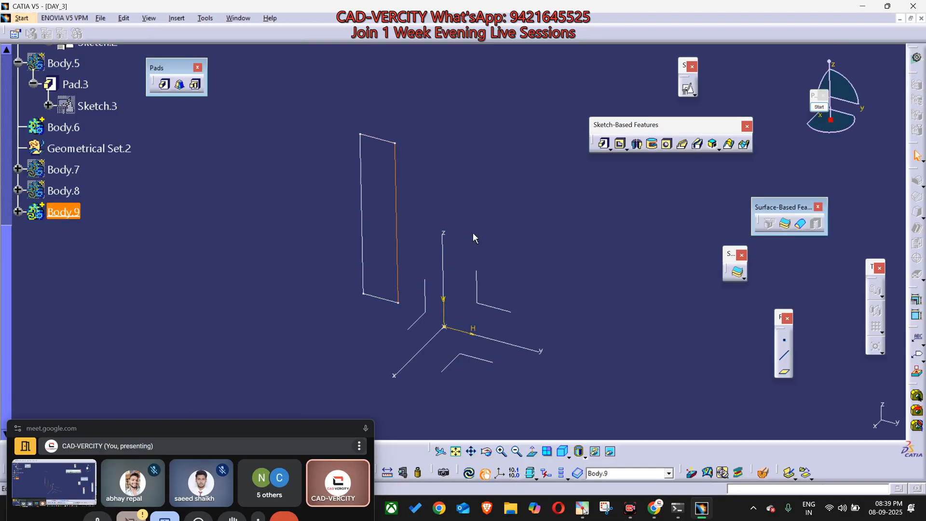
left_click(526, 229)
left_click(637, 144)
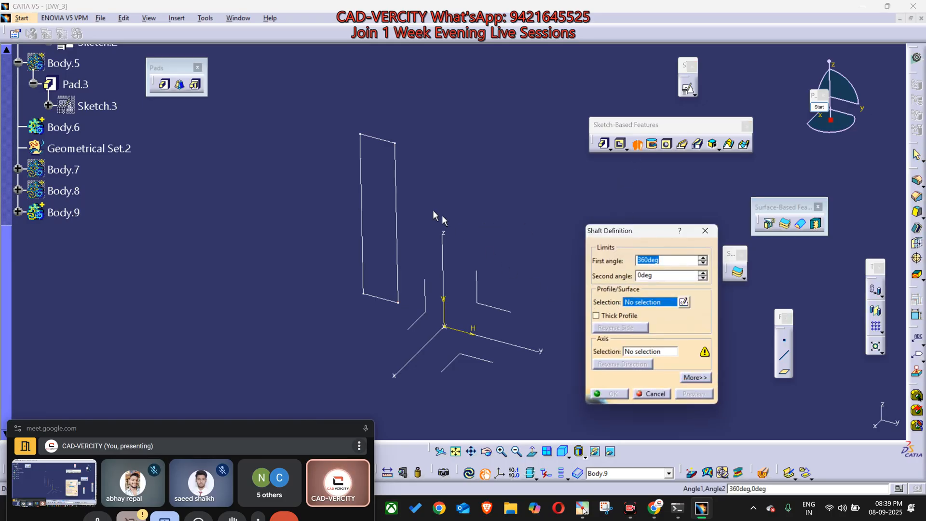
left_click(402, 194)
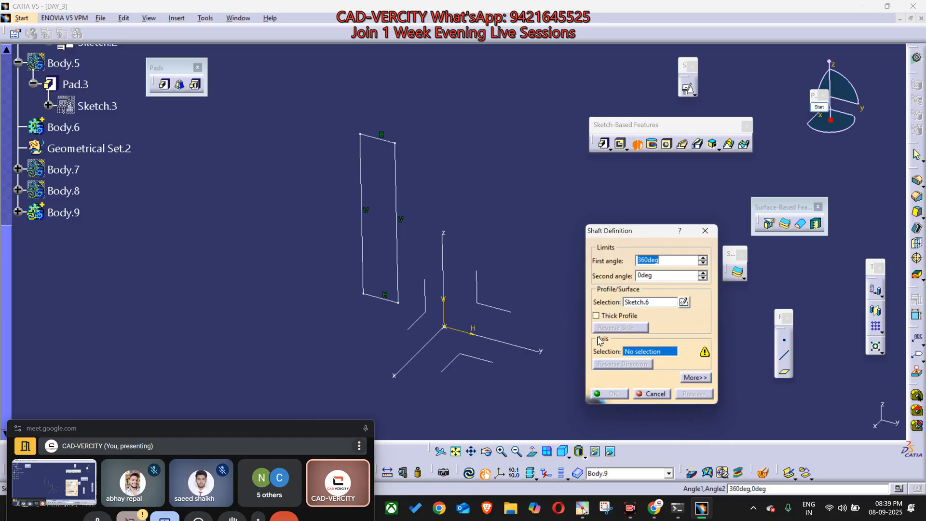
left_click(397, 188)
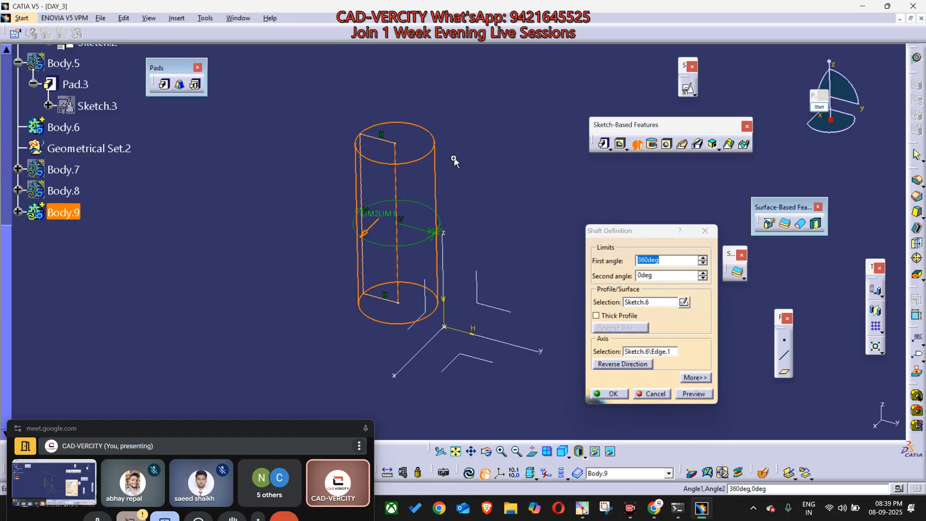
Step: Reduce the shaft's first angle to 279 degrees and preview the partial revolution
middle_click_drag(454, 159, 454, 193)
left_click_drag(328, 198, 530, 238)
left_click(680, 390)
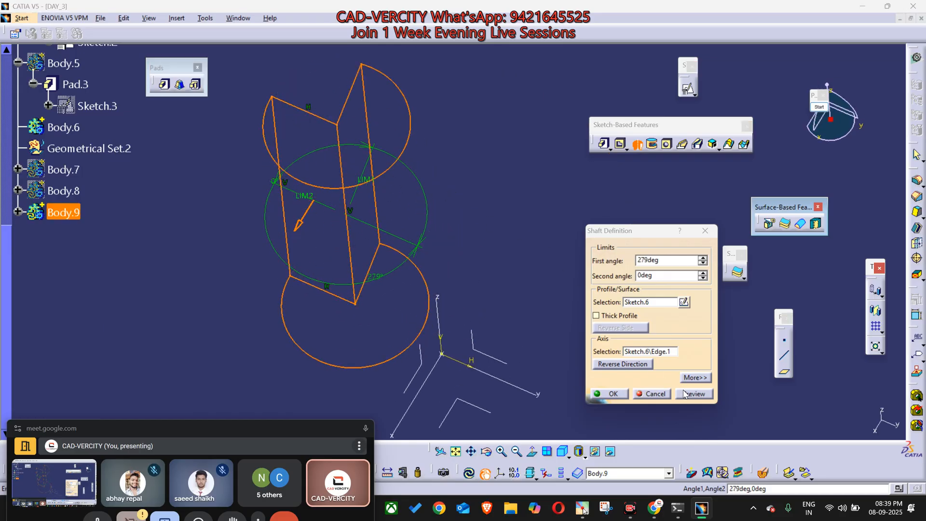
middle_click_drag(277, 263, 392, 287)
scroll(377, 198, "up", 1)
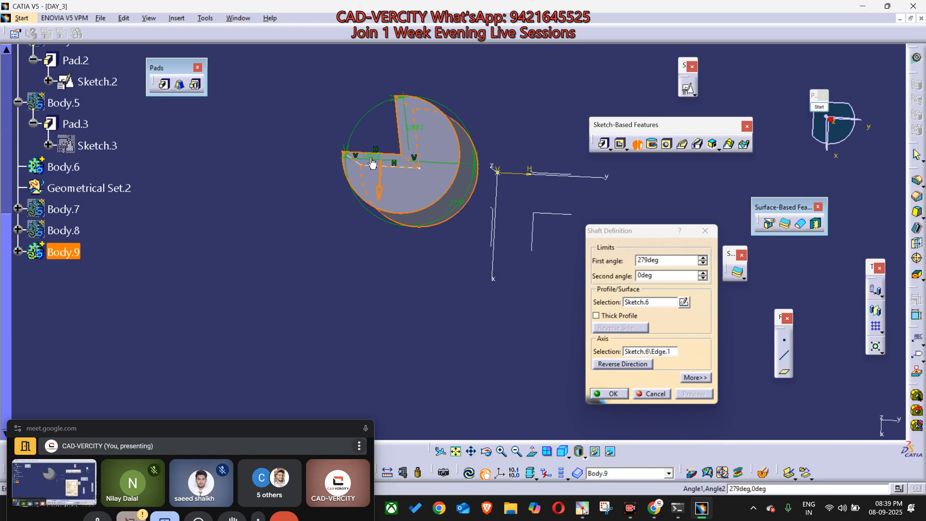
Step: Set the shaft's second angle to -26 degrees, preview the result and confirm the Shaft
left_click_drag(376, 158, 394, 231)
left_click(378, 196)
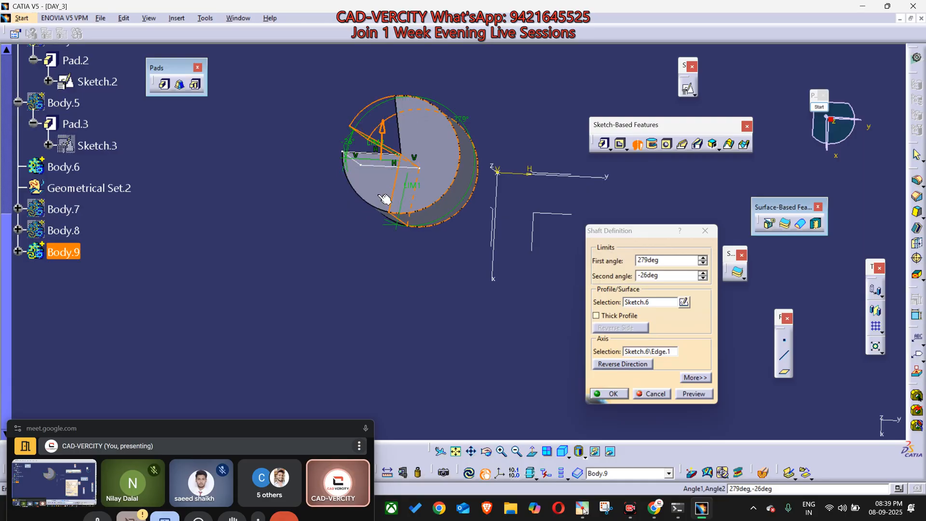
left_click(694, 393)
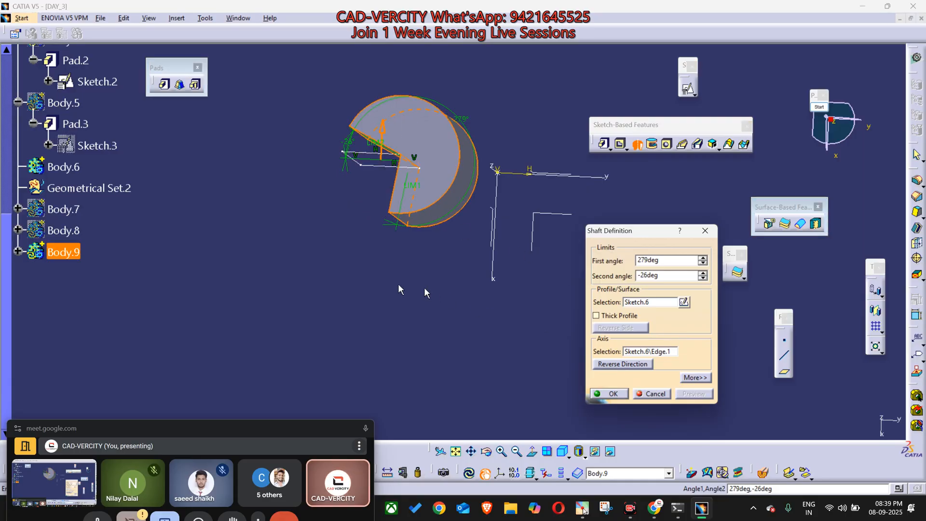
middle_click_drag(424, 288, 442, 237)
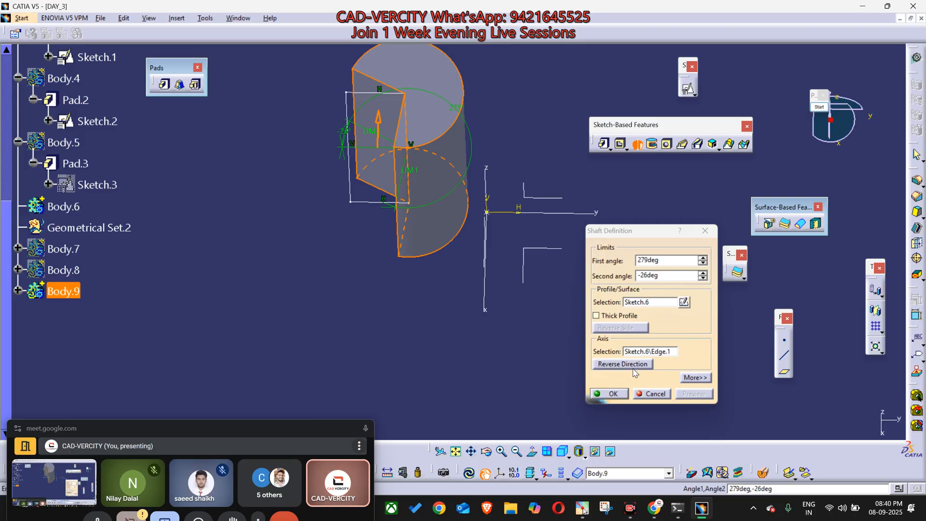
left_click(619, 399)
middle_click_drag(384, 302, 317, 188)
left_click(344, 276)
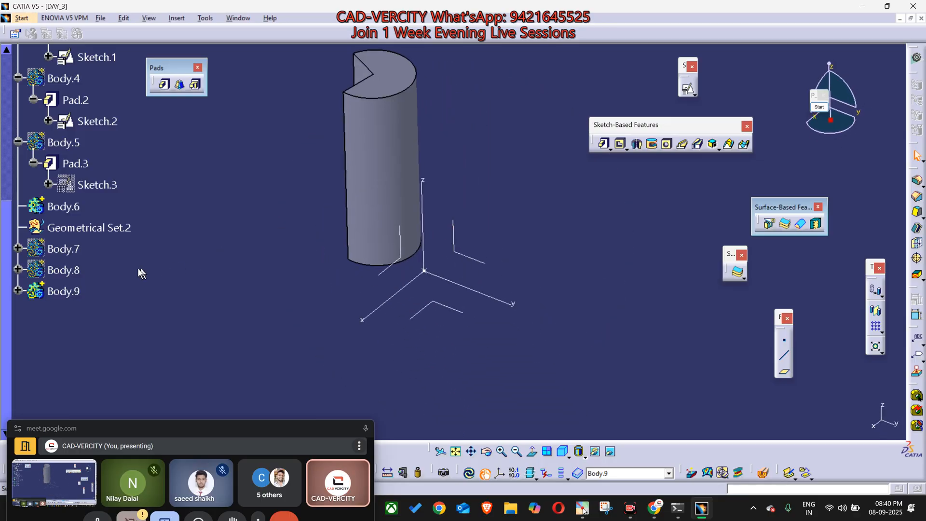
Step: Hide Body.9 with the cut-open cylinder and insert a new body after it
left_click(69, 293)
key("space")
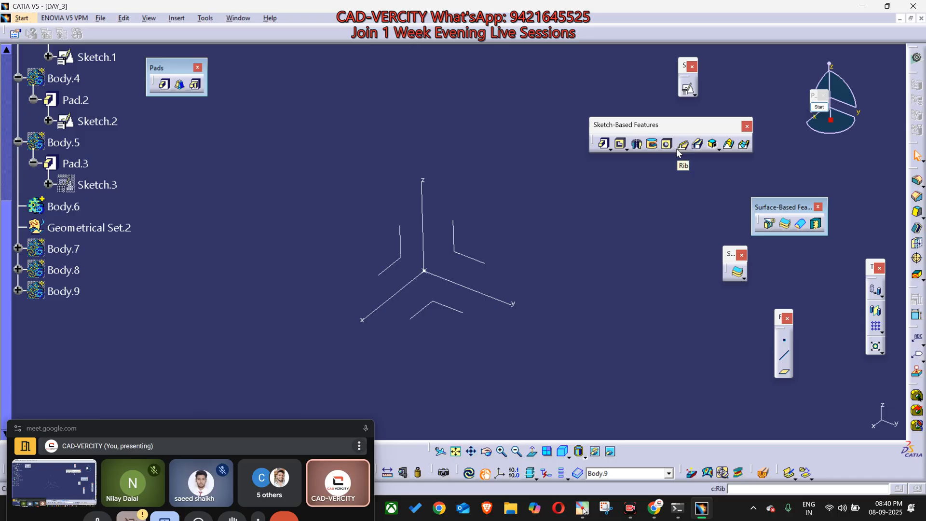
middle_click_drag(440, 249, 437, 240)
scroll(437, 240, "up", 1)
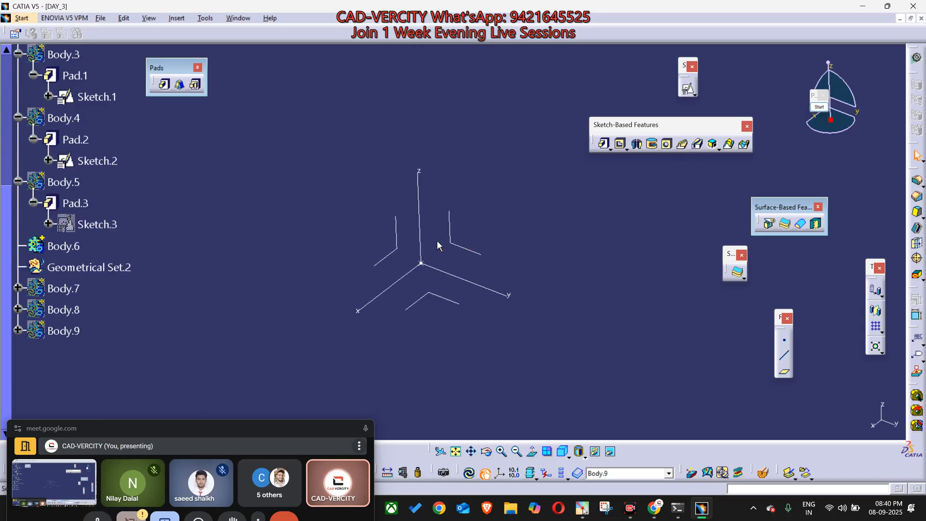
key("alt+i")
key("b")
middle_click_drag(567, 285, 406, 345)
middle_click_drag(479, 285, 525, 292)
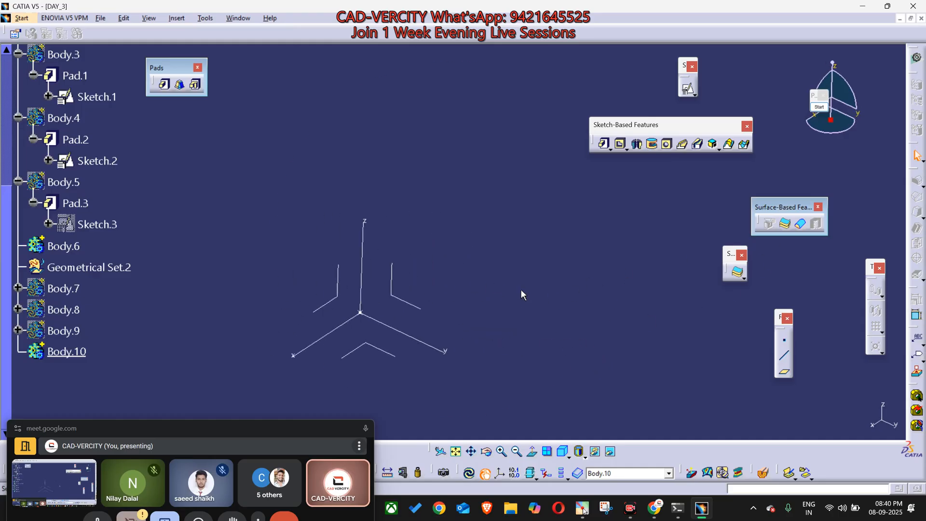
middle_click_drag(469, 295, 524, 250)
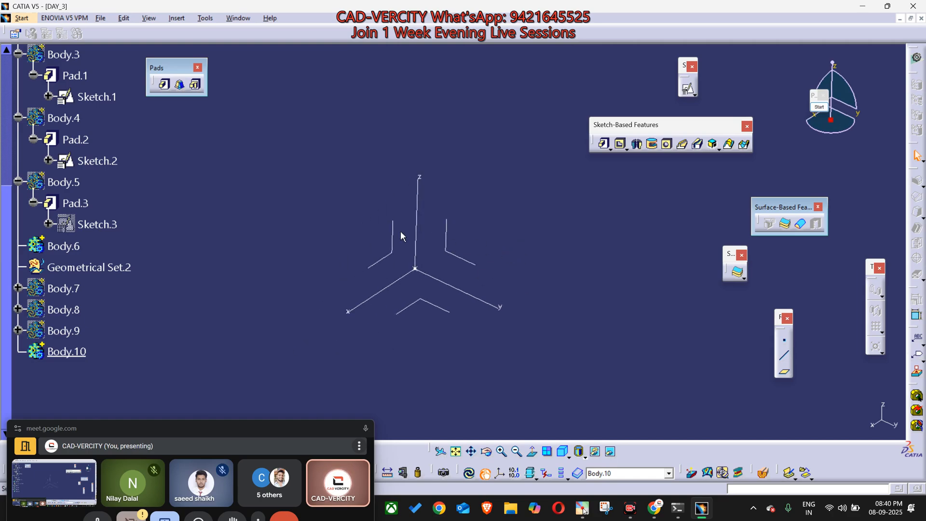
left_click(393, 252)
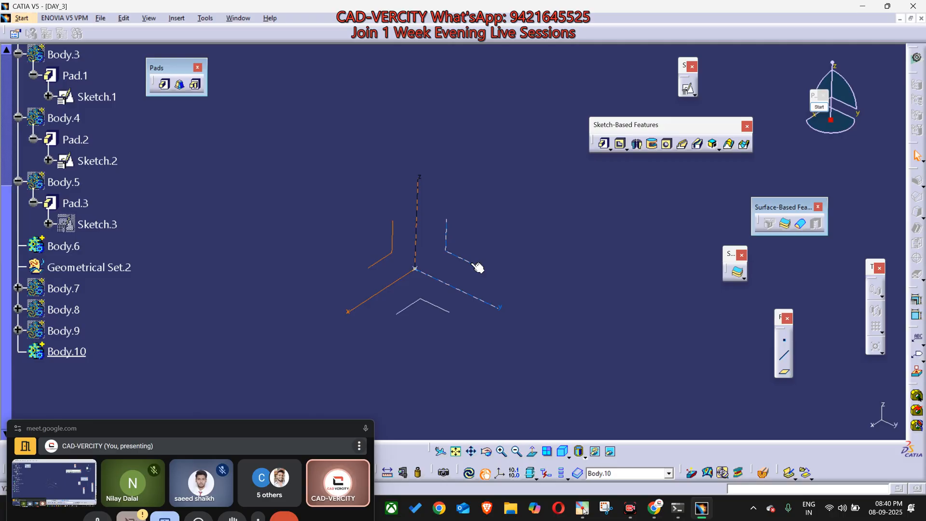
left_click(442, 309)
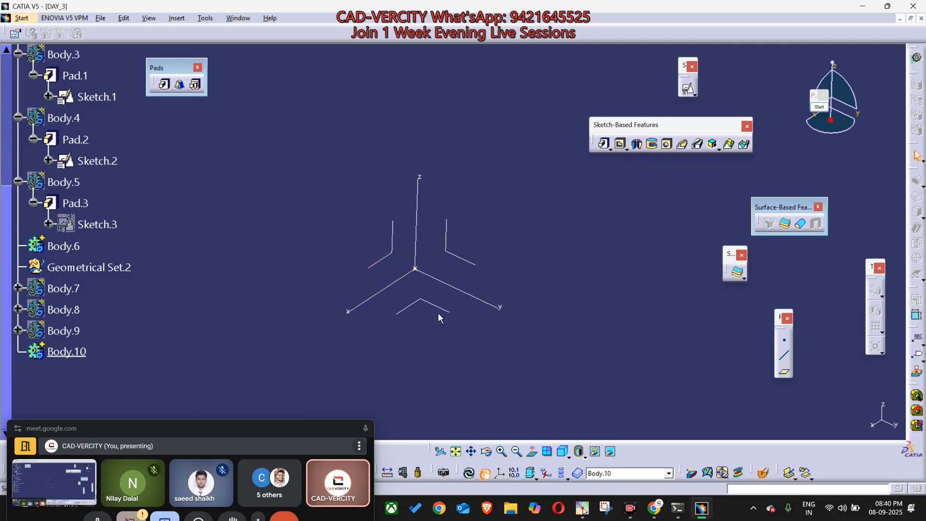
left_click(434, 296)
left_click(429, 305)
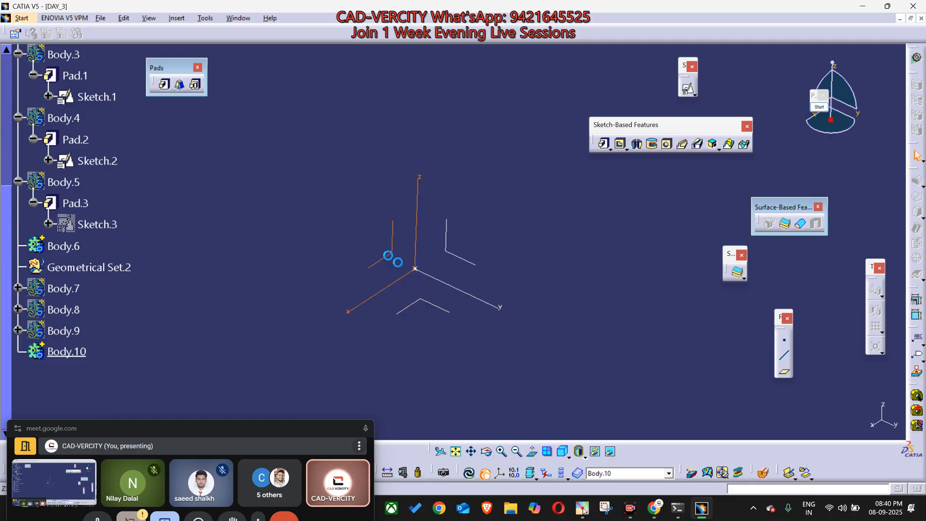
middle_click_drag(479, 335, 469, 305)
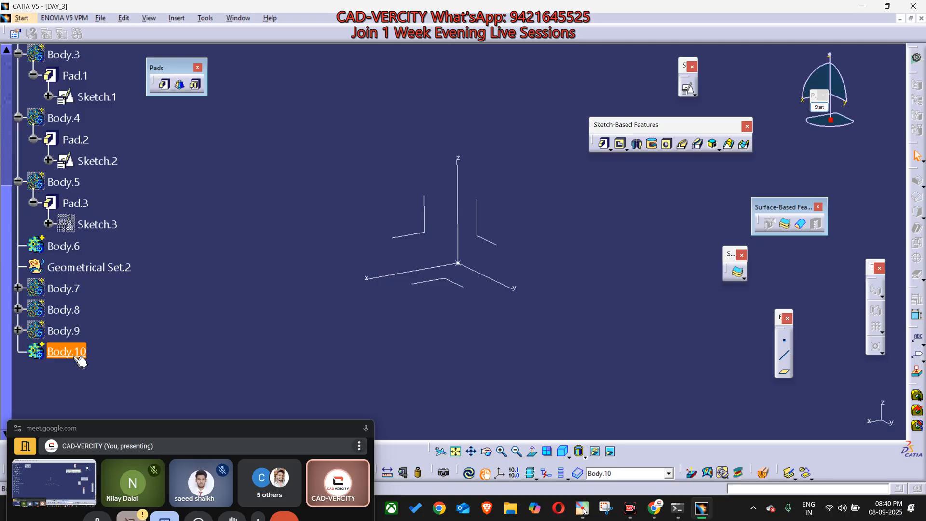
Step: Start a positioned sketch on the zx plane with H and V swapped and the H direction reversed
left_click(689, 88)
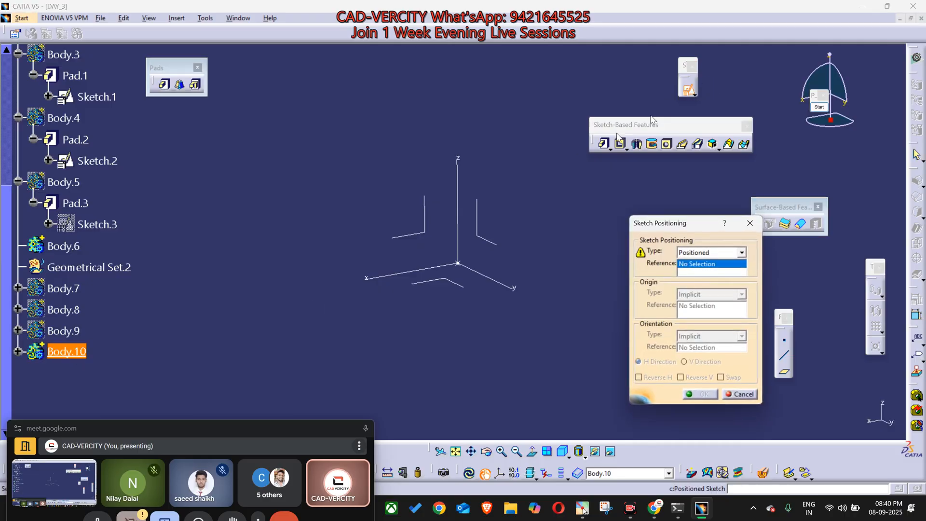
left_click(427, 233)
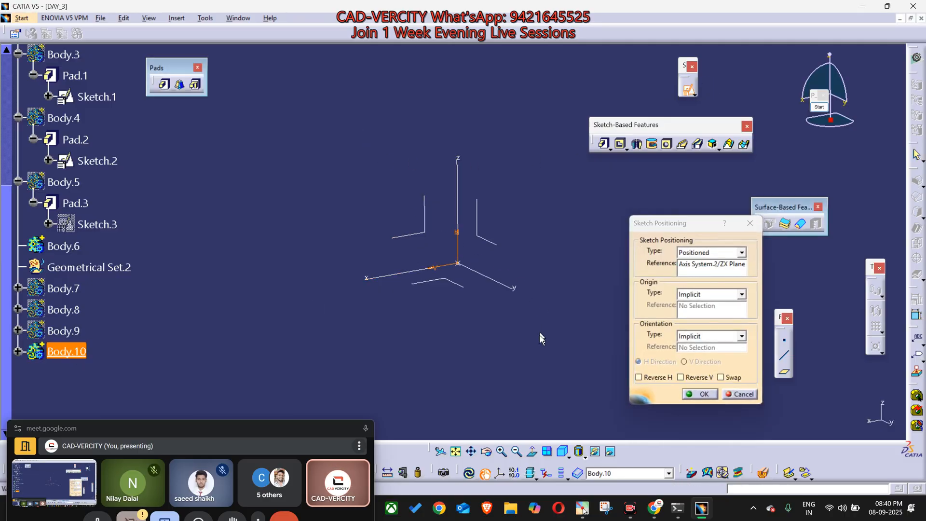
mouse_move(554, 331)
middle_mouse_down()
mouse_move(327, 229)
mouse_move(320, 242)
middle_mouse_up()
left_click(734, 379)
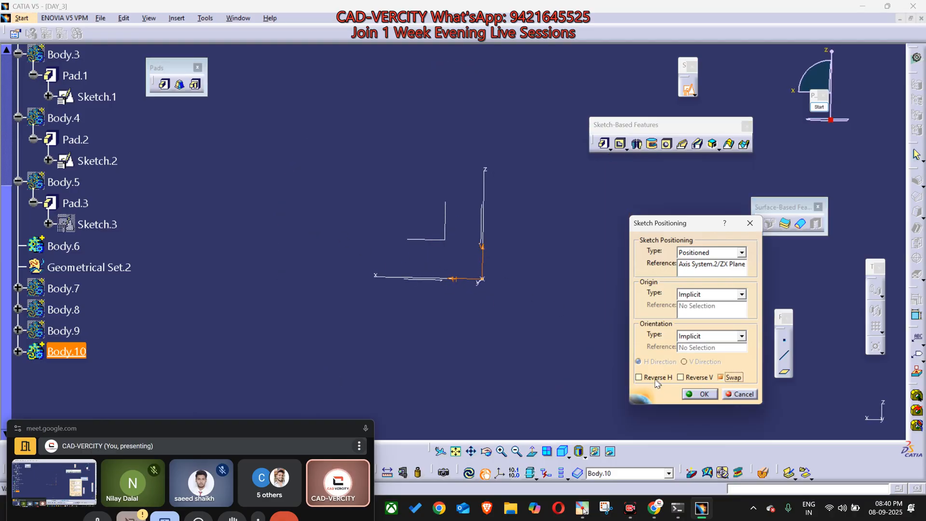
left_click(692, 395)
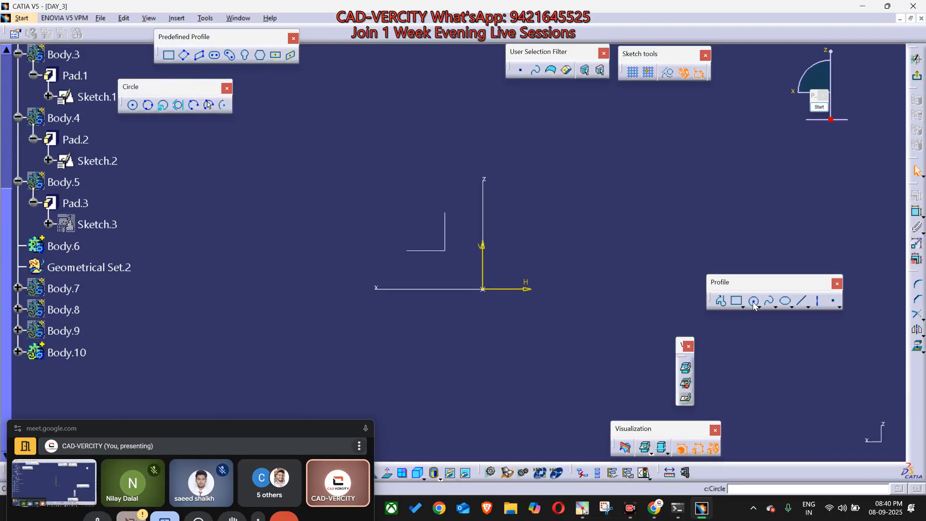
Step: Sketch a circle of about 48 mm radius on the H-negative side above the H axis, and exit the sketch
left_click(754, 301)
left_click(432, 253)
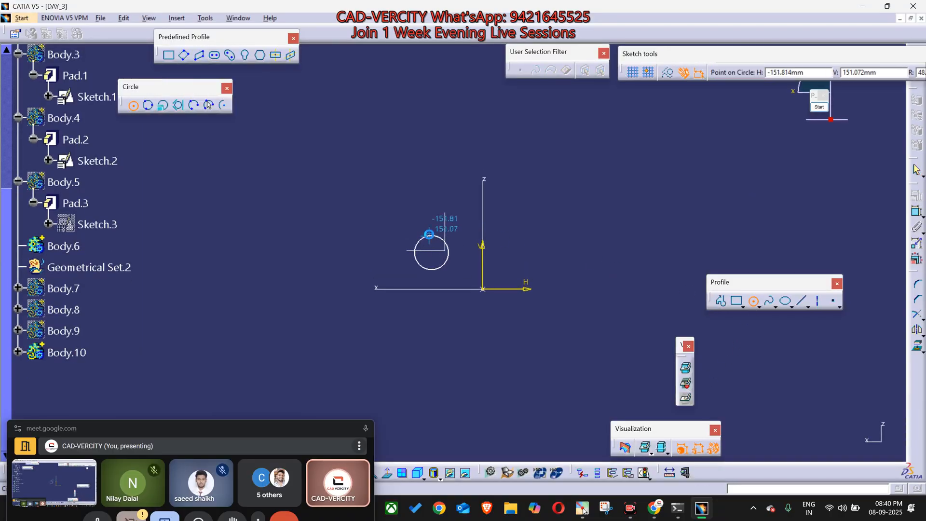
left_click(429, 234)
left_click(915, 77)
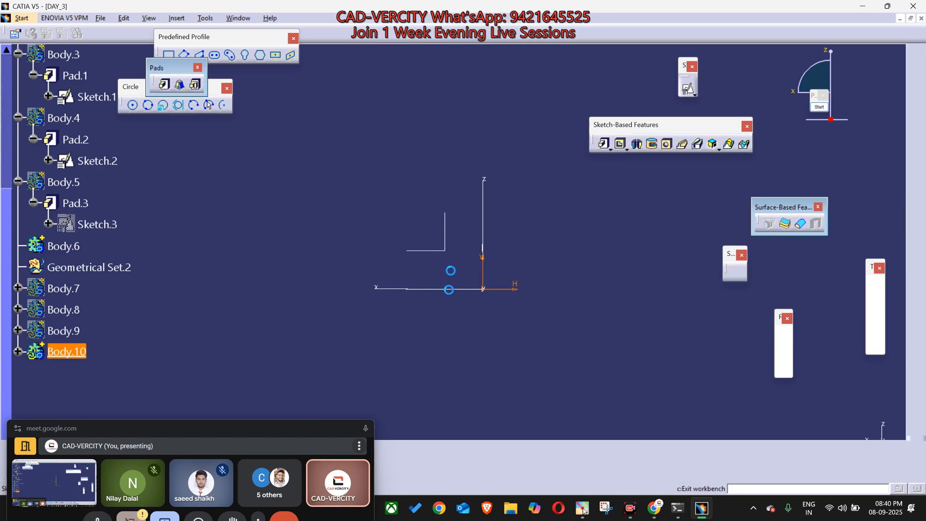
middle_click_drag(383, 321, 431, 246)
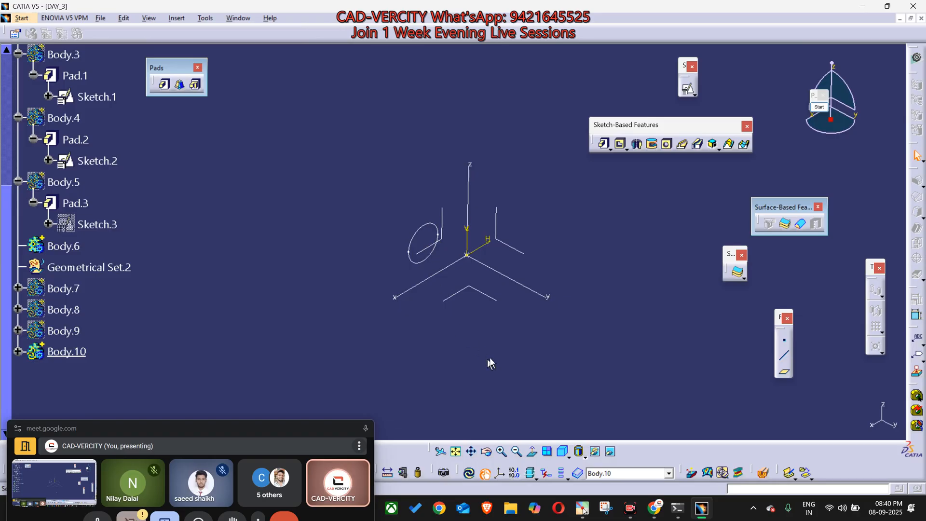
Step: Start a positioned sketch on the yz plane with the default origin and orientation
left_click(519, 251)
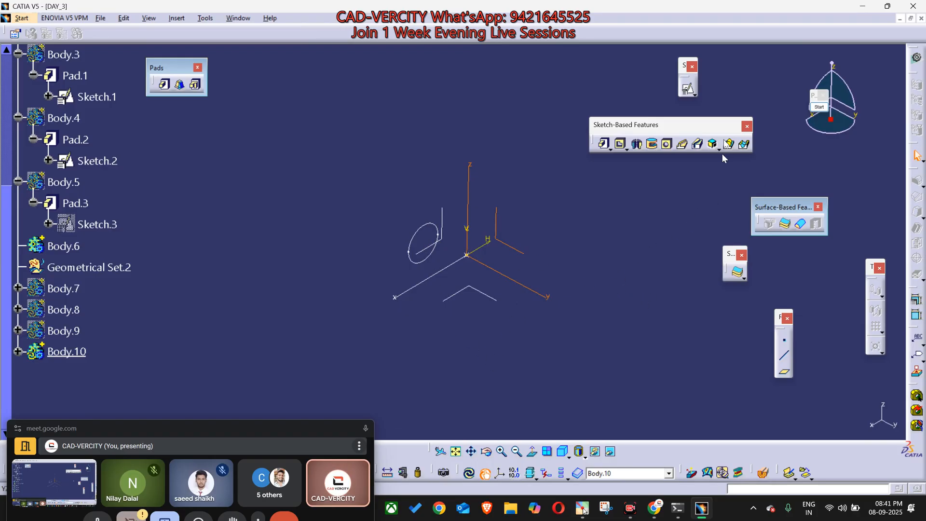
left_click(688, 88)
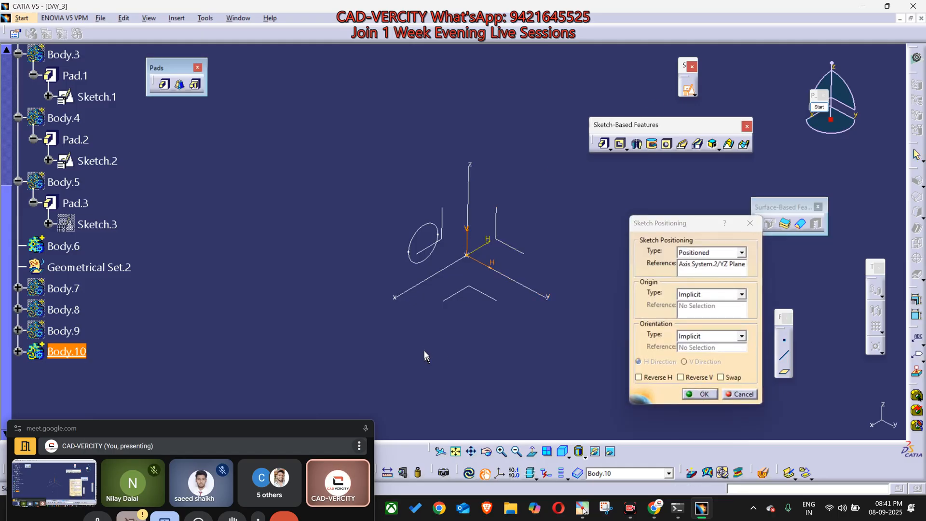
middle_click_drag(520, 276, 478, 353)
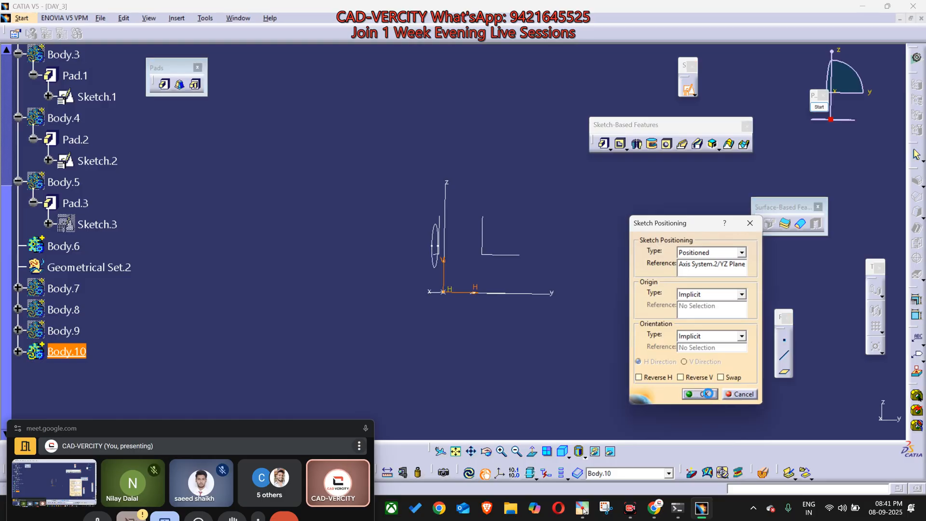
left_click(705, 395)
middle_click_drag(663, 258, 593, 254)
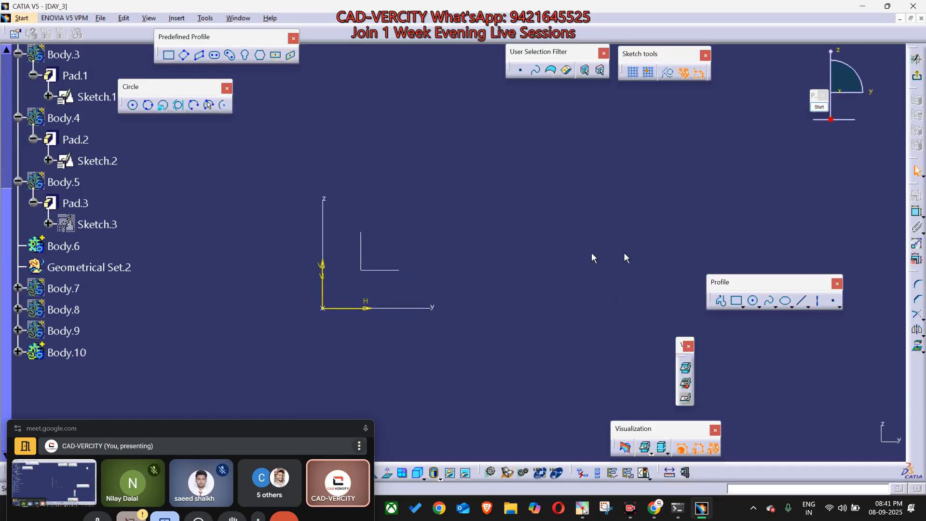
Step: Sketch a long, wavy open spline through five points along the H-positive direction, starting near the origin, and exit the sketch
left_click(768, 301)
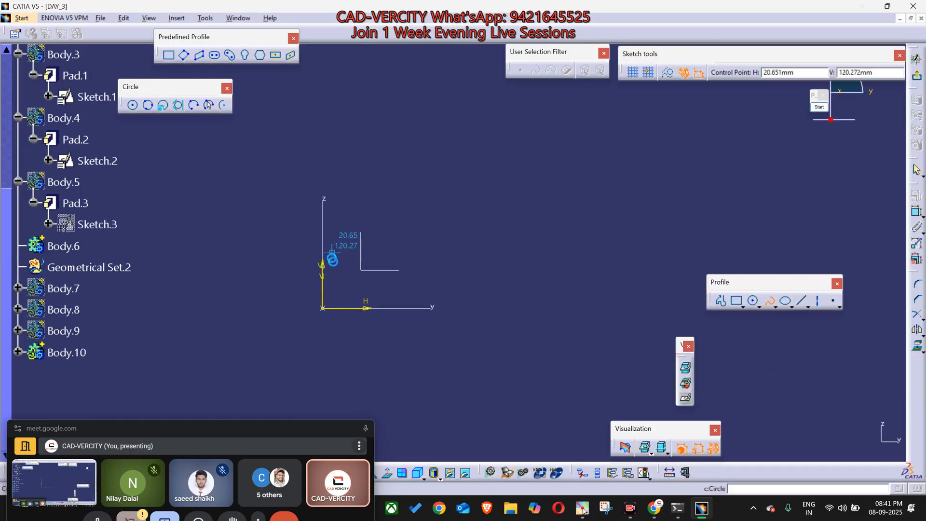
left_click(340, 278)
left_click(418, 219)
left_click(621, 286)
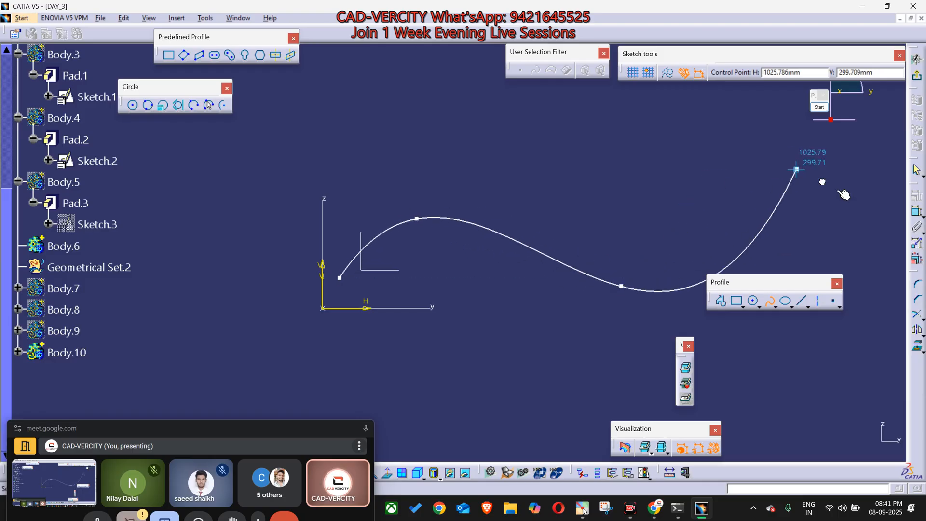
left_click(801, 170)
left_click(869, 241)
key("Escape")
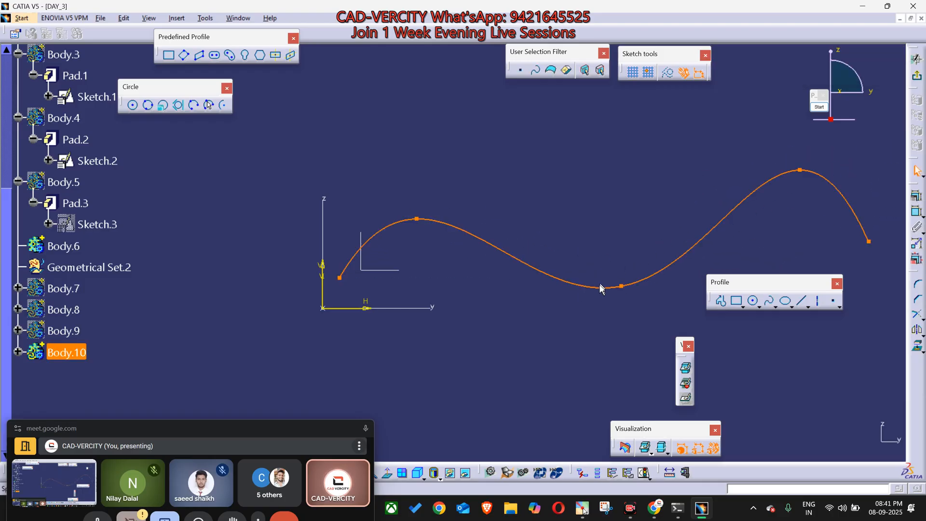
middle_click_drag(539, 315, 517, 314)
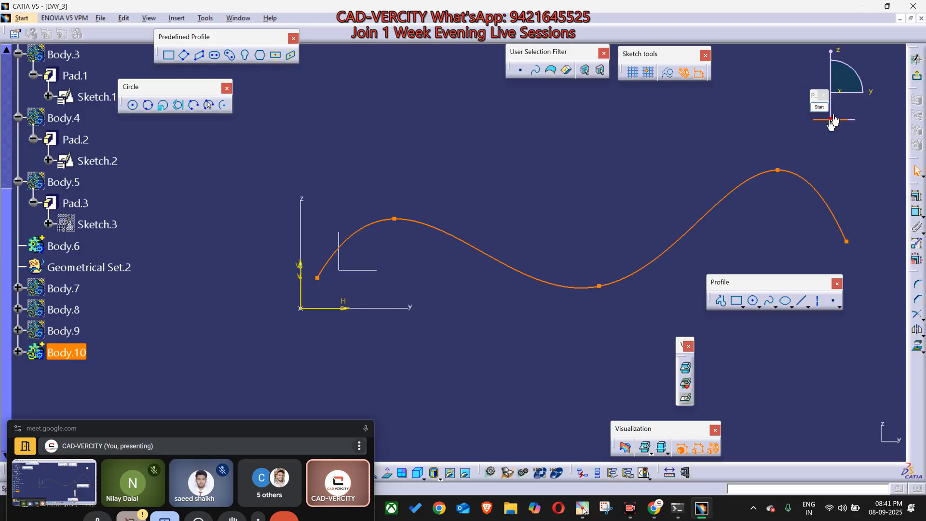
left_click(919, 85)
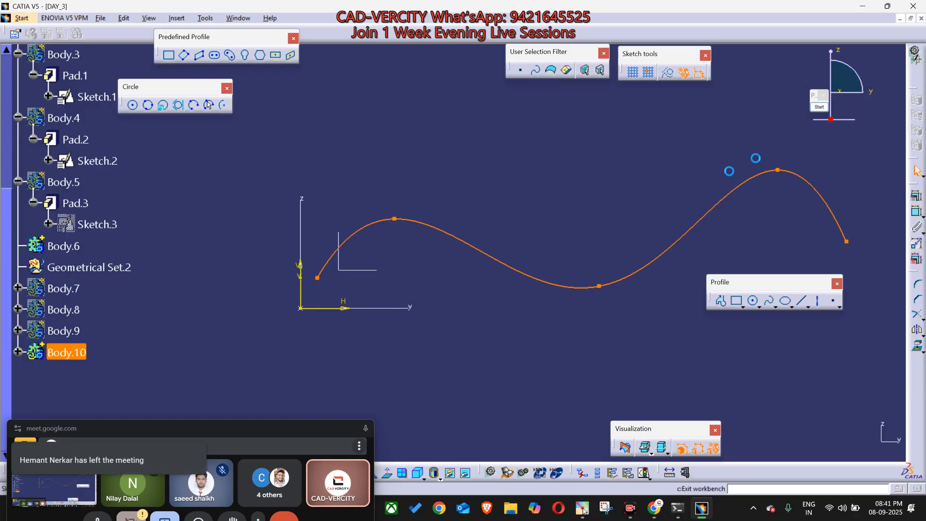
mouse_move(619, 232)
middle_mouse_down()
mouse_move(523, 283)
mouse_move(492, 362)
mouse_move(579, 186)
mouse_move(362, 386)
mouse_move(365, 309)
middle_mouse_up()
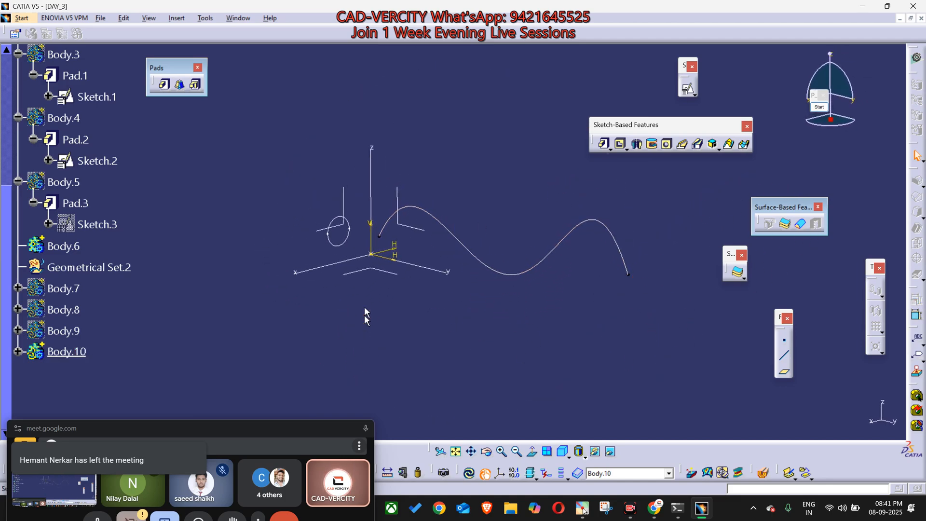
Step: Center the specification tree on the circle's sketch and select it there
right_click(344, 243)
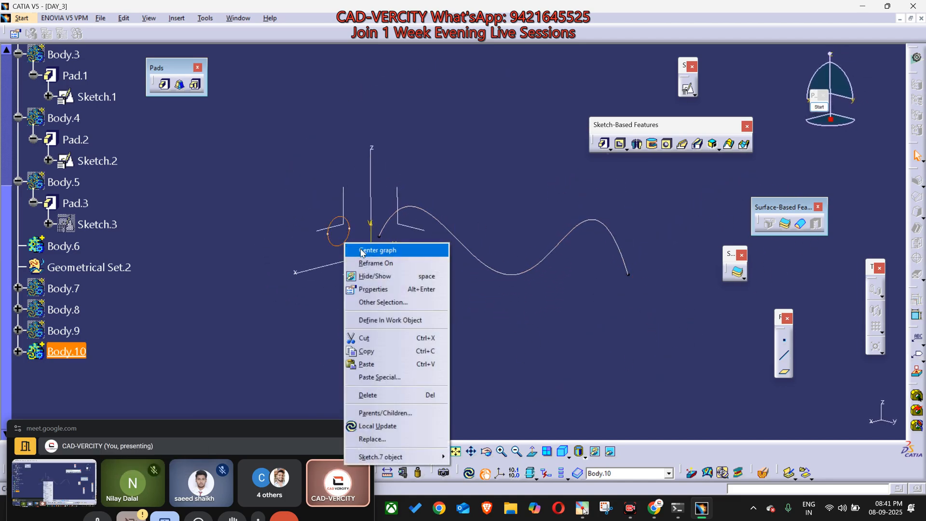
left_click(362, 251)
left_click(95, 247)
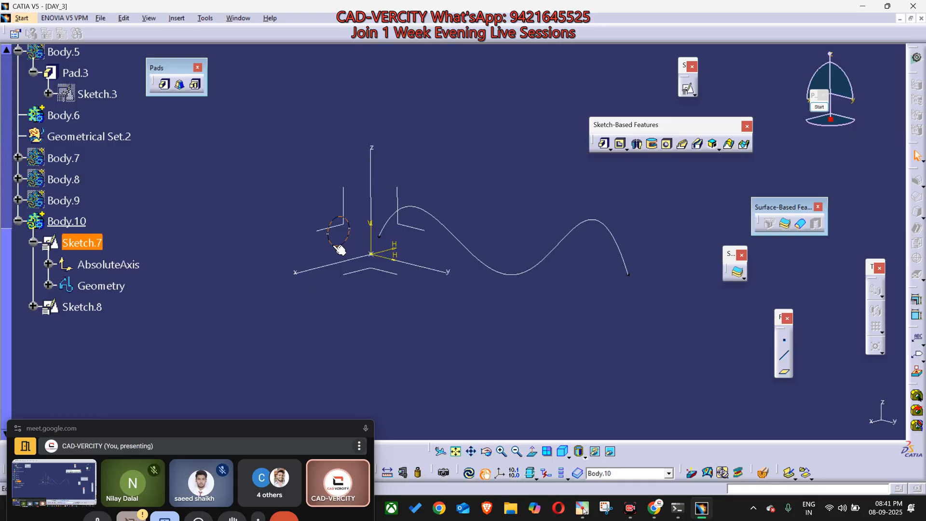
Step: Define a rib with the circle sketch as profile and the wavy spline as center curve, keeping the angle, and preview it
mouse_move(396, 278)
middle_mouse_down()
mouse_move(407, 314)
mouse_move(444, 336)
middle_mouse_up()
left_click(682, 144)
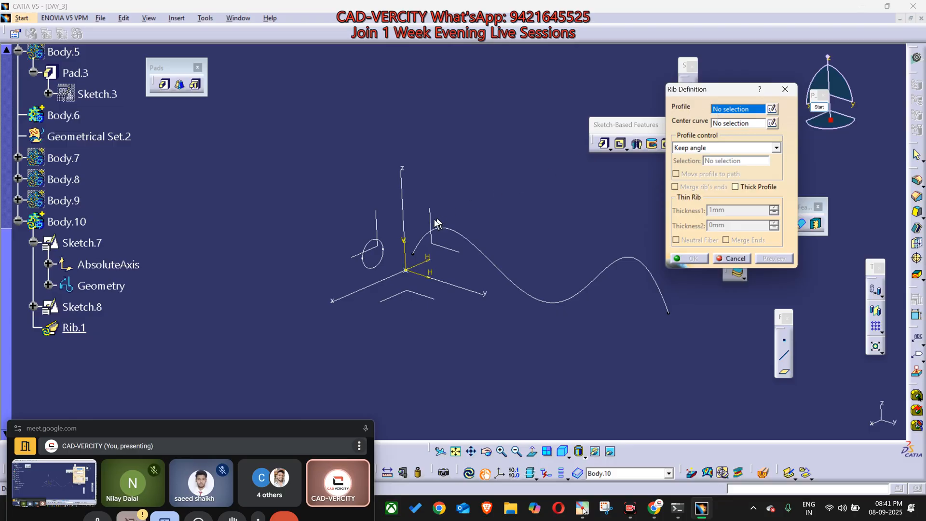
left_click(384, 256)
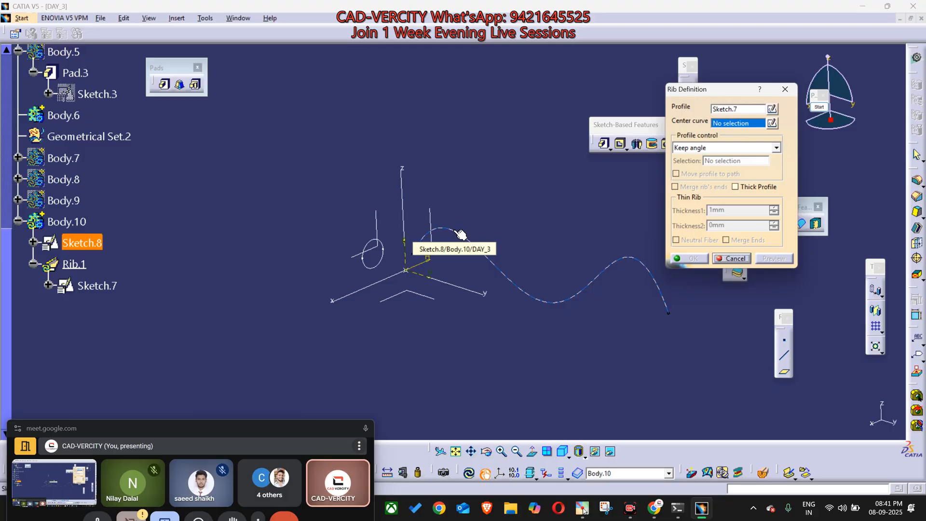
left_click(459, 233)
middle_click_drag(589, 237, 542, 229)
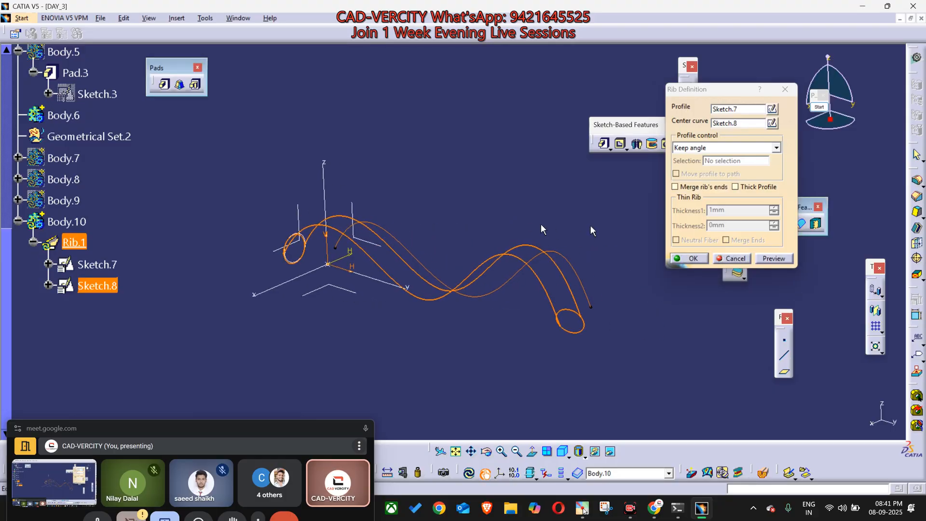
left_click(770, 255)
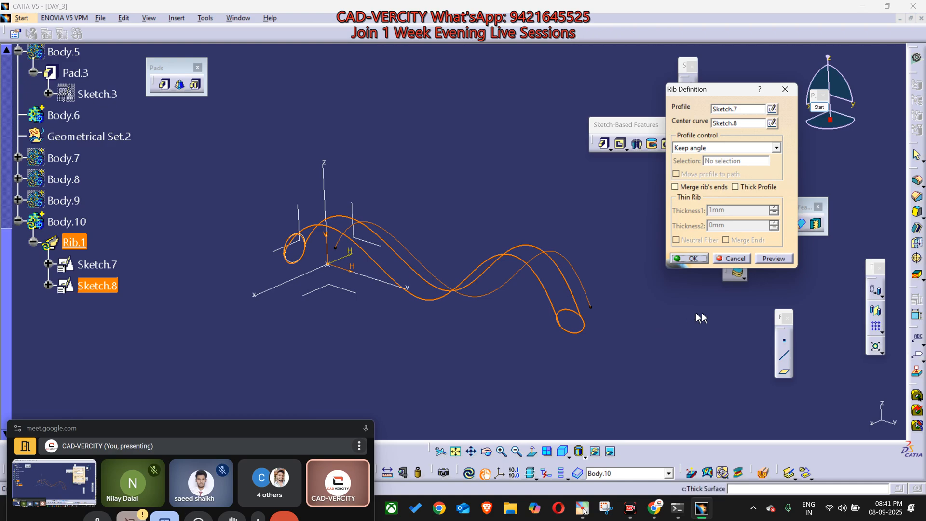
left_click(771, 261)
middle_click_drag(610, 349, 604, 219)
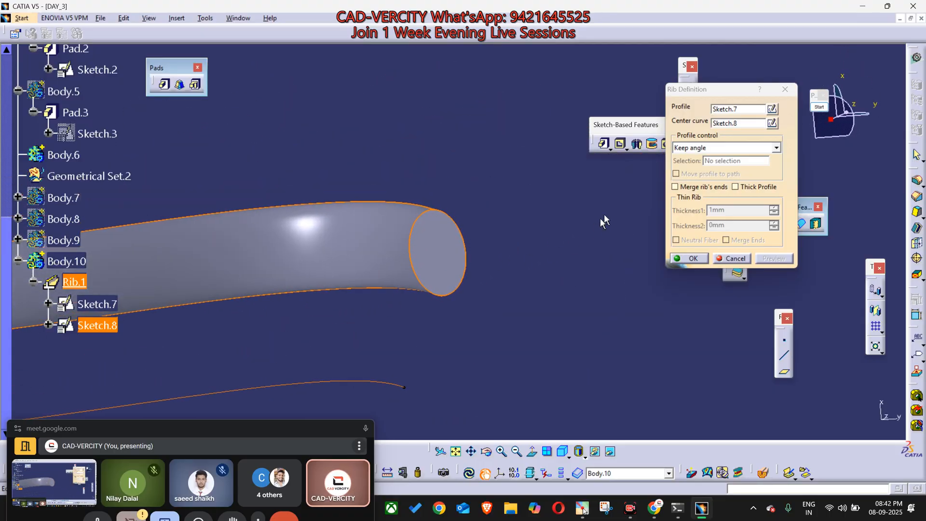
Step: Make the rib a thick profile with Thickness1 of 6 mm, preview it and create the feature
left_click(750, 188)
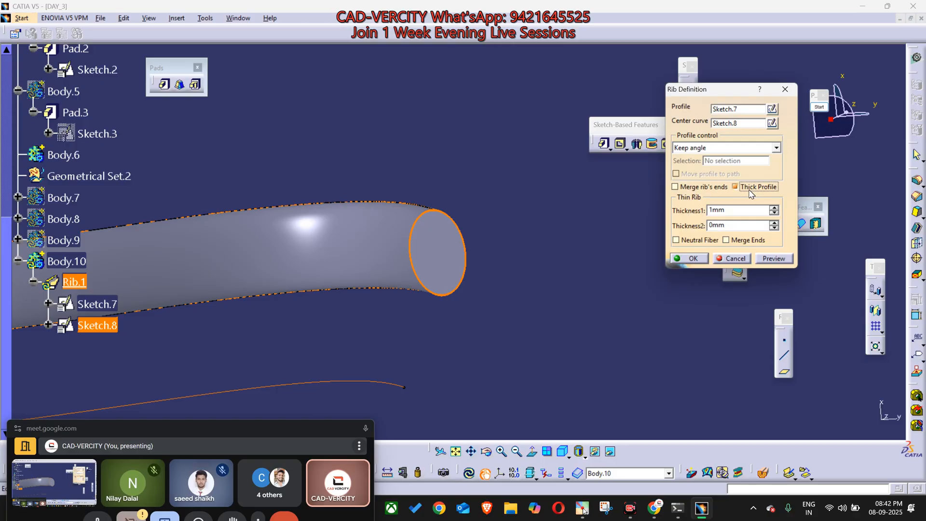
key("Tab")
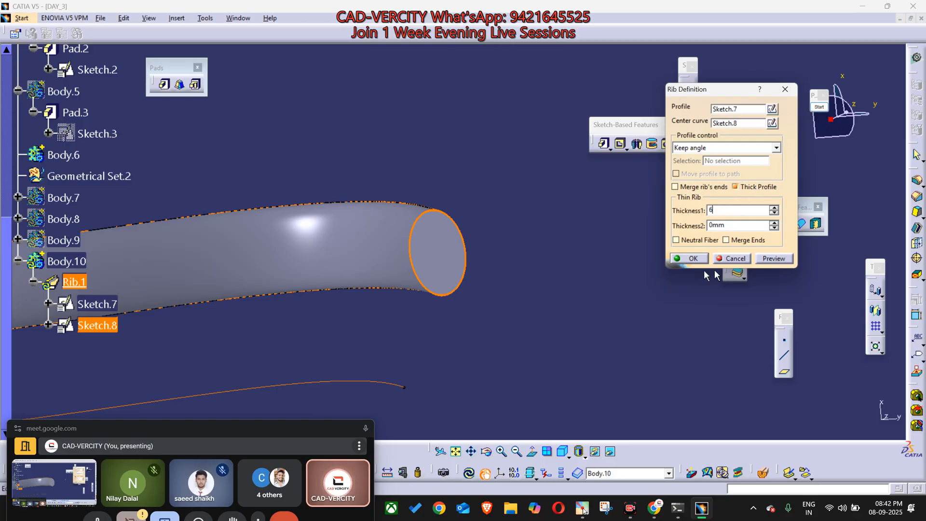
type("6")
left_click(777, 258)
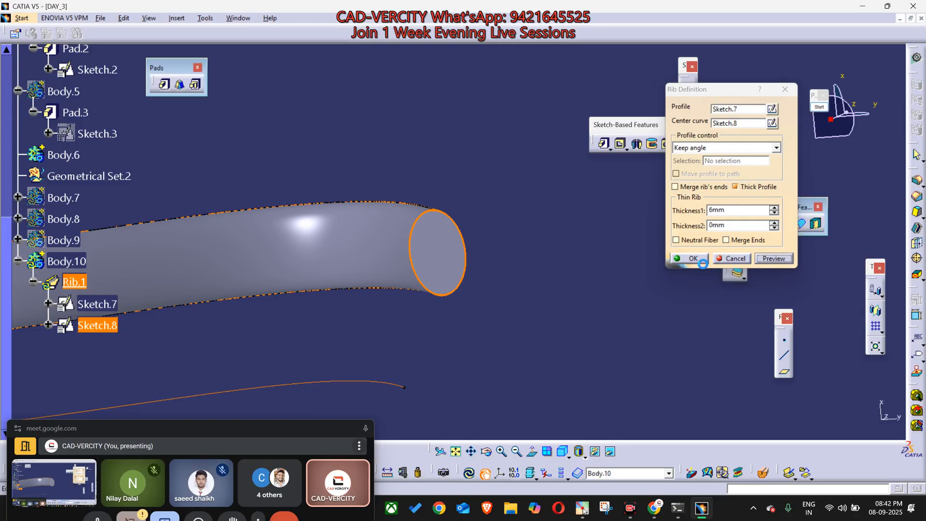
mouse_move(486, 261)
middle_mouse_down()
mouse_move(392, 186)
mouse_move(392, 232)
mouse_move(382, 242)
mouse_move(493, 177)
mouse_move(430, 247)
mouse_move(477, 258)
mouse_move(470, 289)
middle_mouse_up()
left_click(699, 259)
Step: Show the rib's hidden circle and spline sketches, Sketch.7 and Sketch.8, and clear the selection
left_click(93, 304)
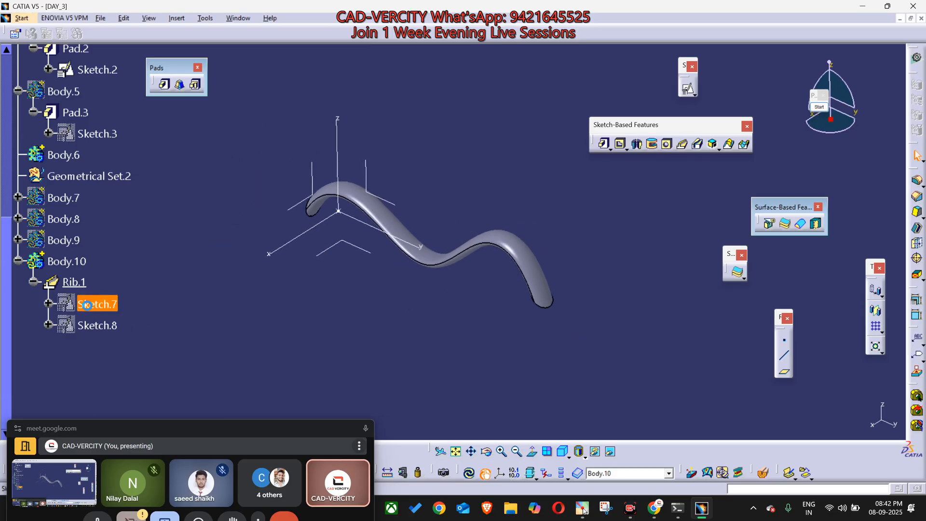
left_click(93, 326)
key("space")
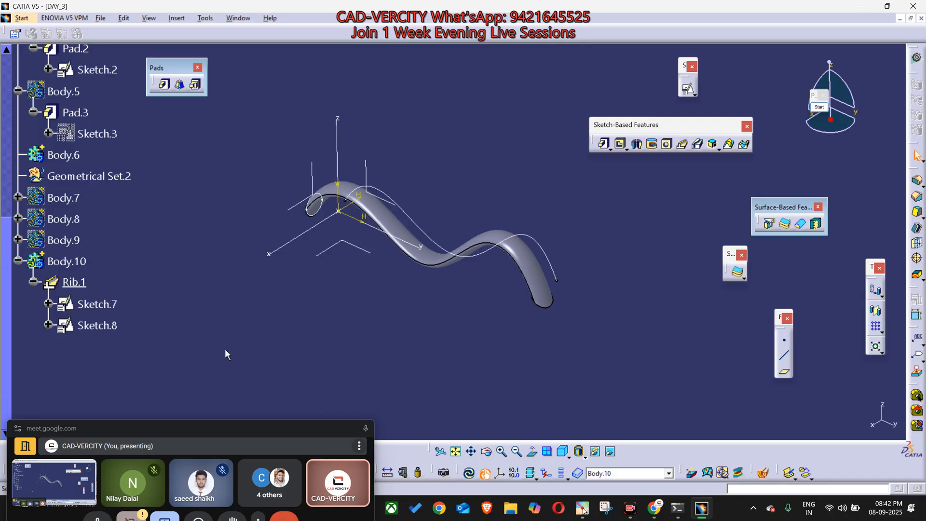
left_click(97, 325)
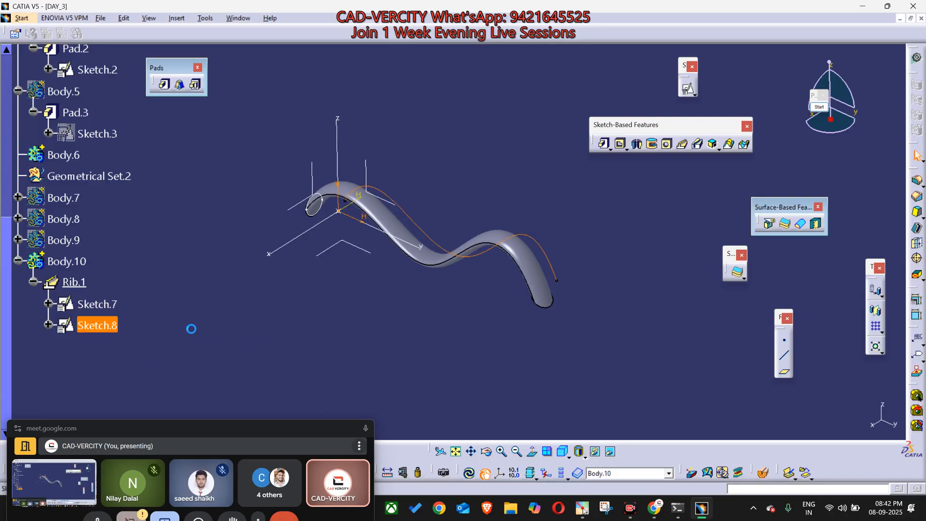
left_click(192, 329)
Step: Insert a new body after Body.10 and hide Body.10
key("alt+i")
key("b")
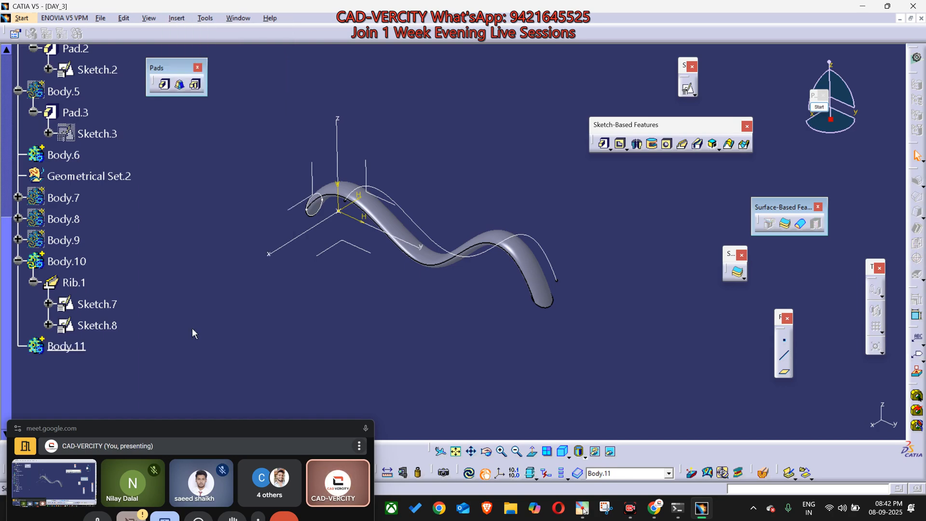
right_click(74, 265)
key("h")
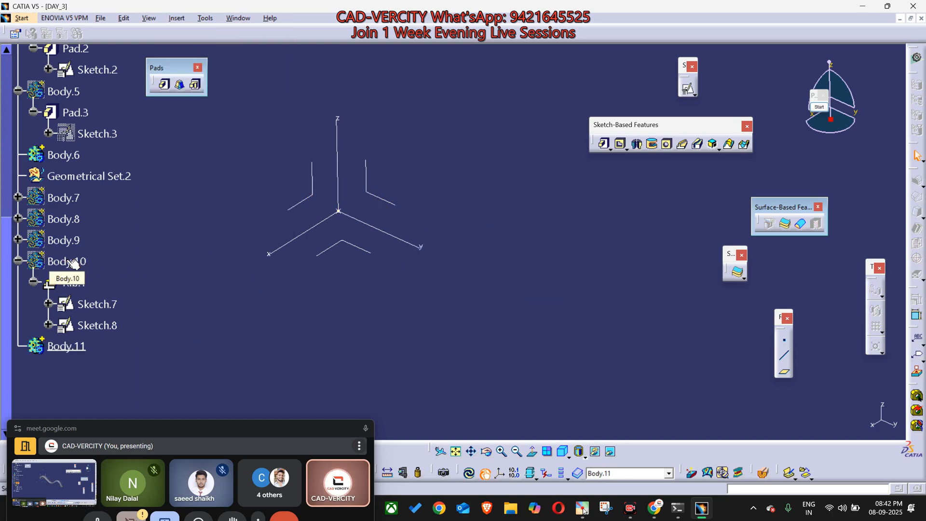
Step: Start a positioned sketch on the yz plane in Body.11 with implicit origin and orientation
left_click(688, 89)
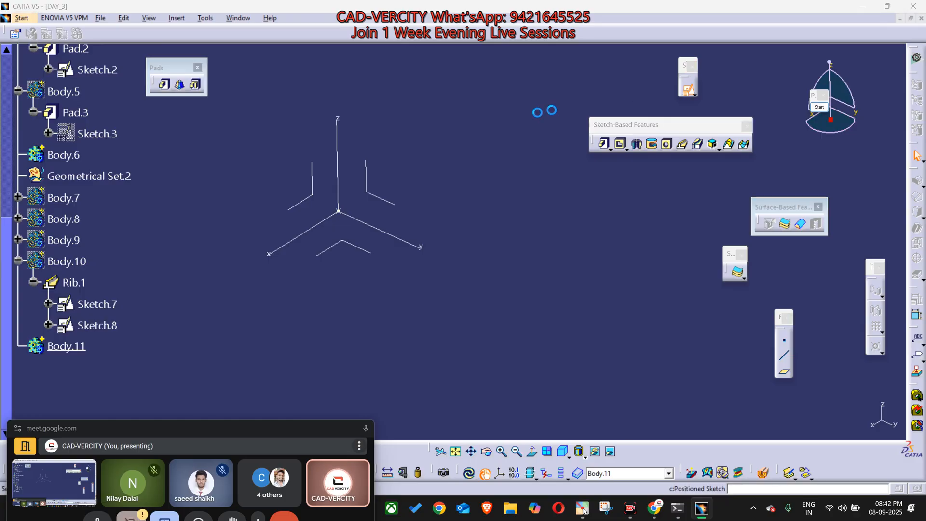
left_click(378, 198)
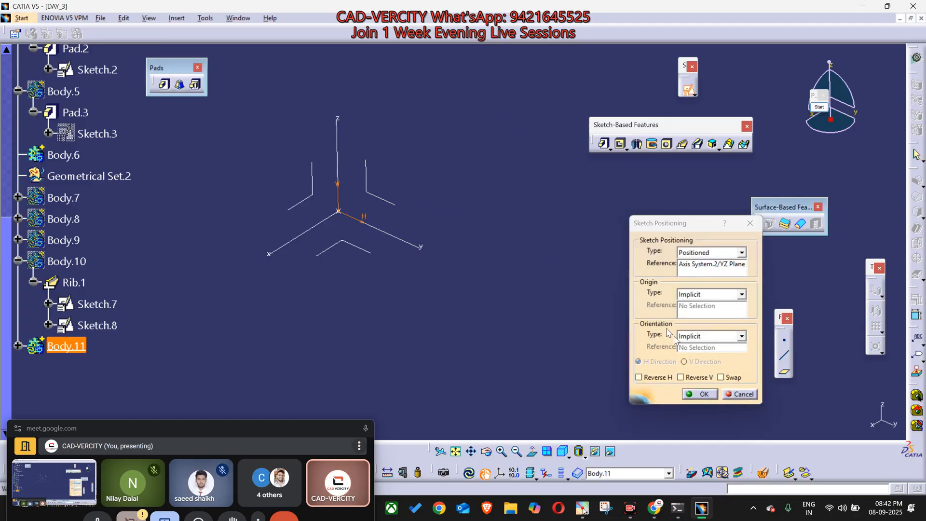
left_click(716, 394)
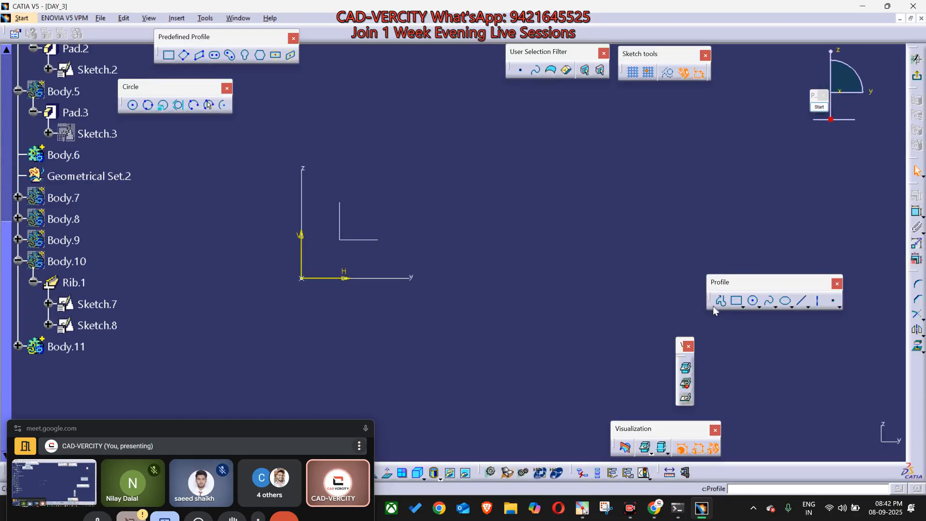
Step: Sketch a closed triangle with its apex at about H 209, V 250 mm and a horizontal base at about V 122 mm, and exit the sketch
left_click(720, 301)
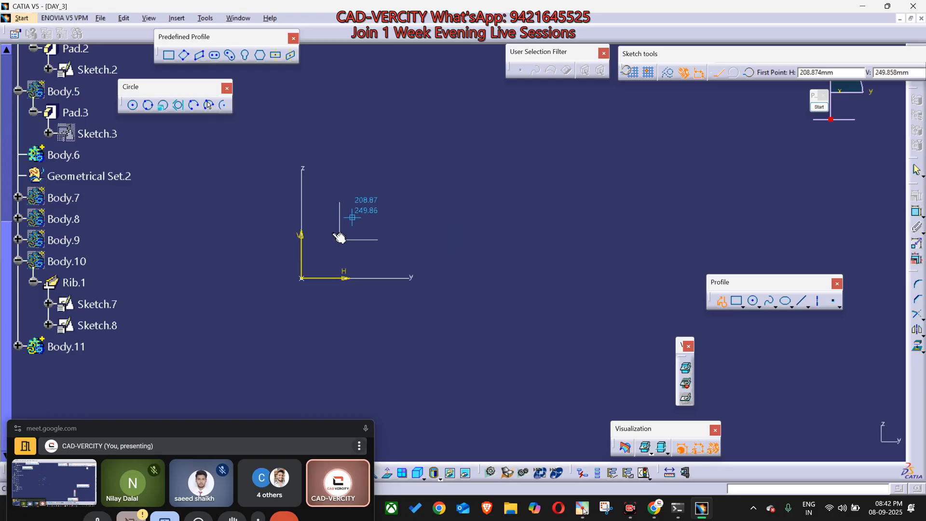
left_click(353, 217)
left_click(327, 249)
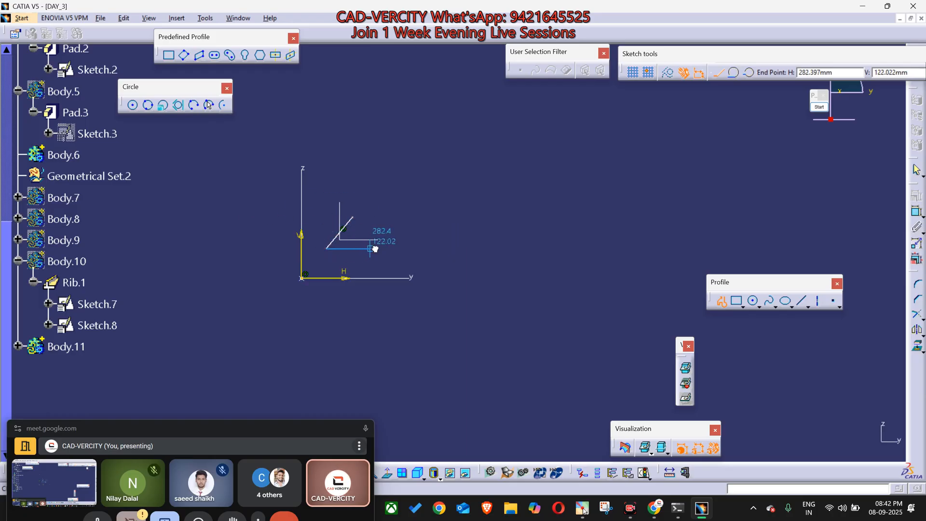
left_click(374, 248)
left_click(353, 217)
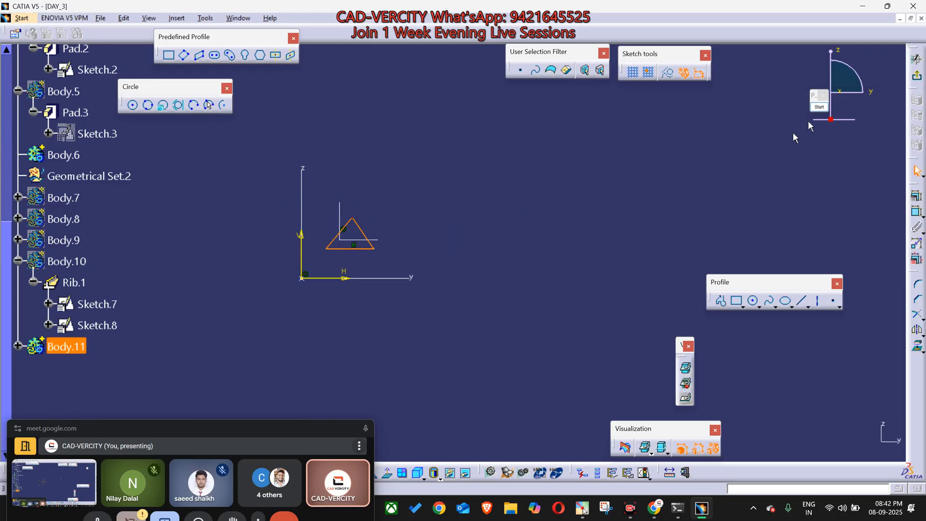
left_click(919, 75)
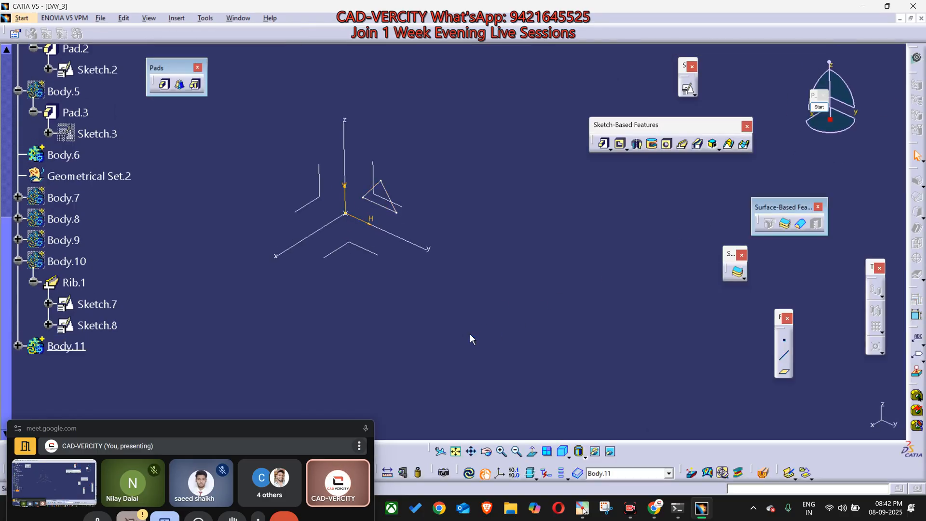
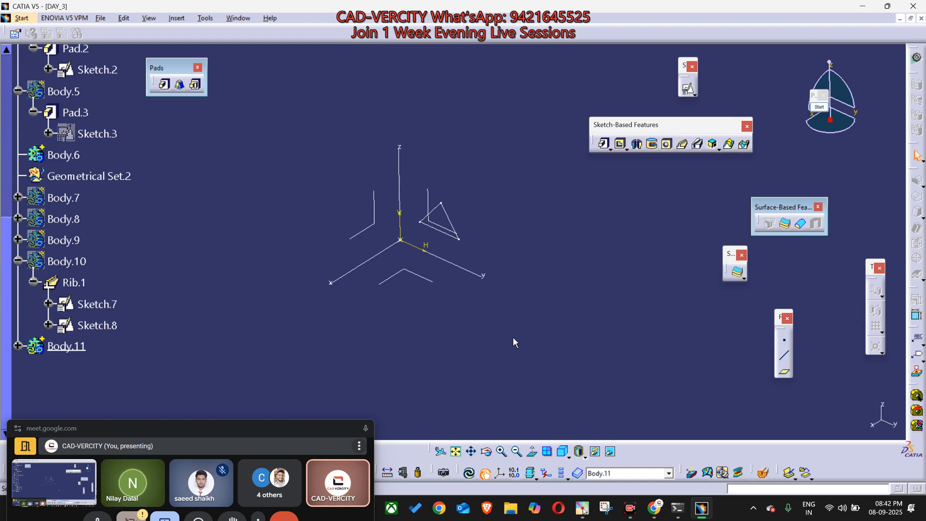
Step: Start a positioned sketch on the xy plane with both the H and V directions reversed
left_click(688, 89)
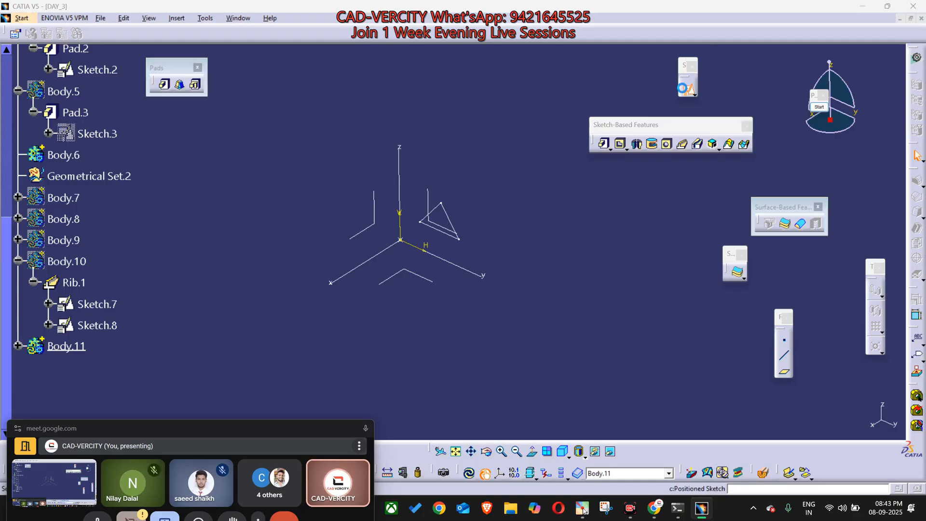
left_click(416, 278)
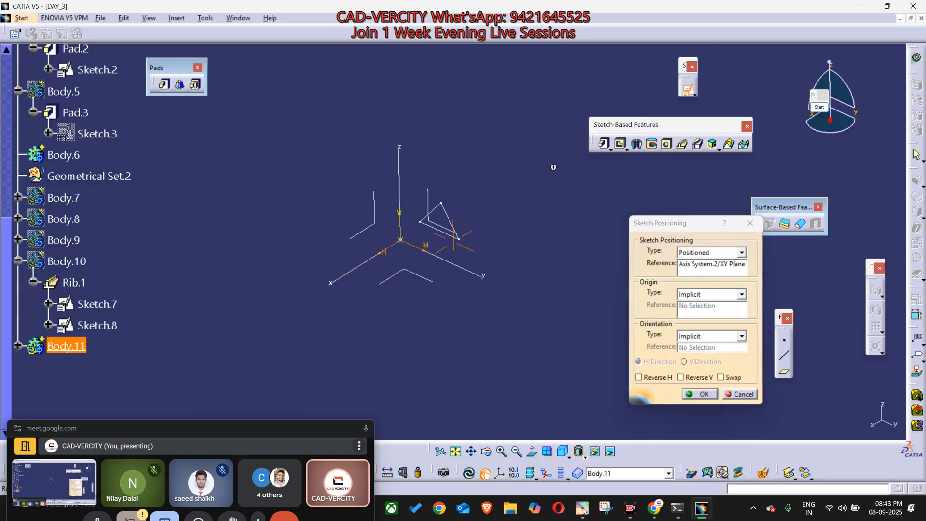
mouse_move(553, 167)
middle_mouse_down()
mouse_move(560, 262)
mouse_move(469, 362)
mouse_move(534, 280)
mouse_move(552, 226)
mouse_move(390, 267)
middle_mouse_up()
left_click(708, 392)
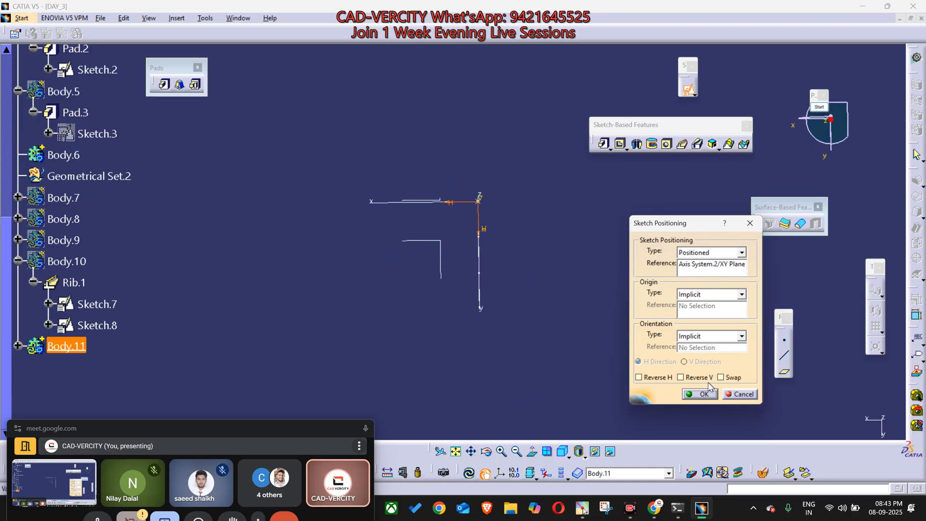
left_click(696, 378)
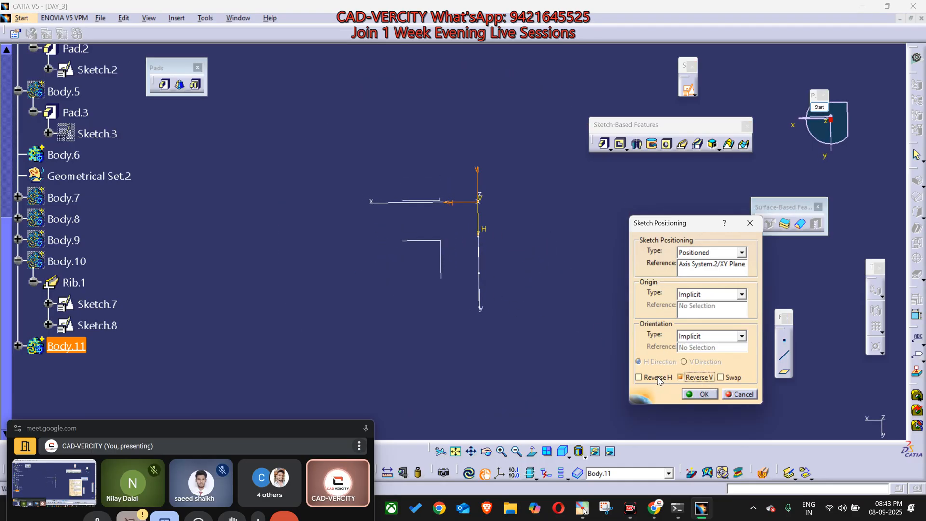
left_click(658, 379)
left_click(699, 394)
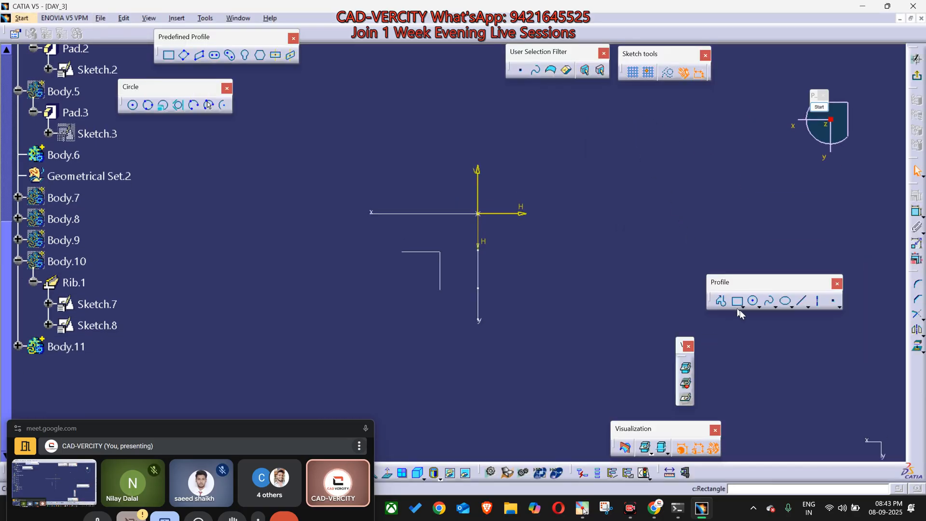
Step: Sketch an open three-segment zigzag line from about H -76, V -140 mm along the H-negative direction, and exit the sketch
left_click(722, 301)
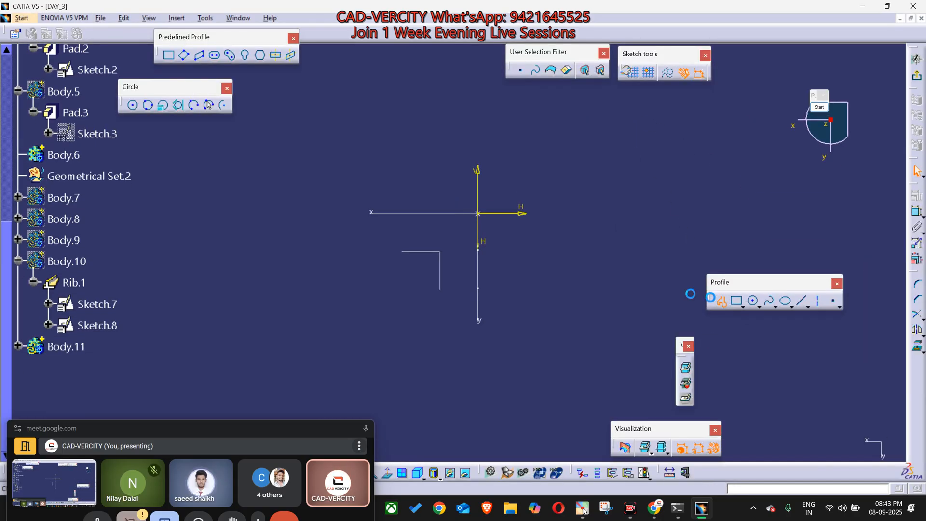
left_click(451, 263)
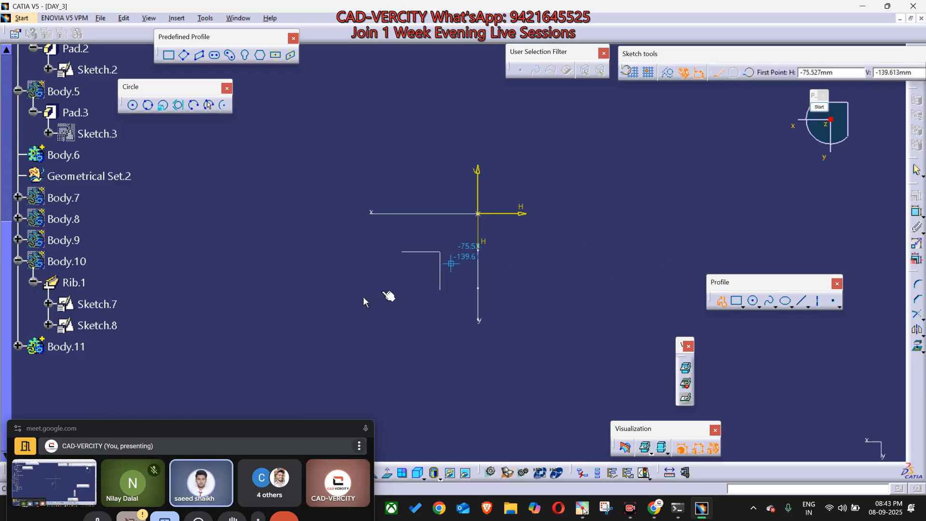
left_click(301, 317)
left_click(175, 241)
middle_click_drag(120, 256, 502, 258)
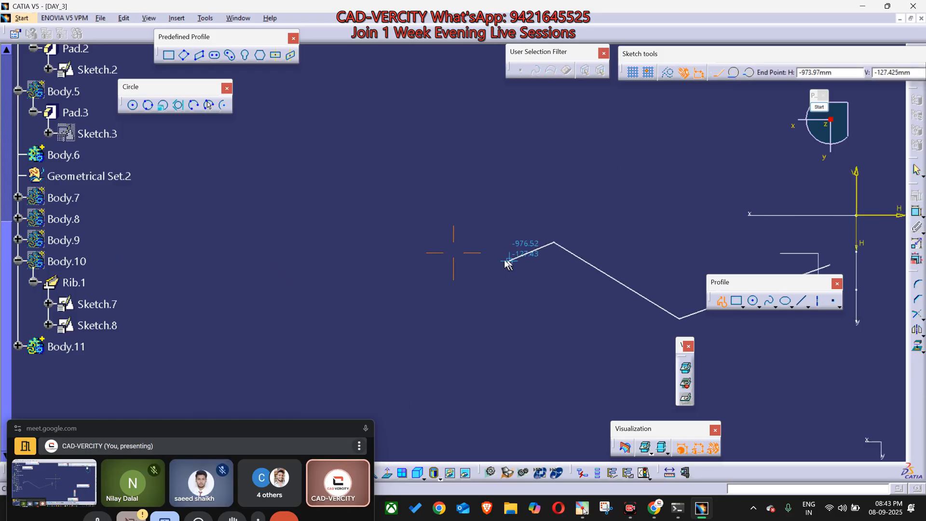
left_click(424, 291)
key("Escape")
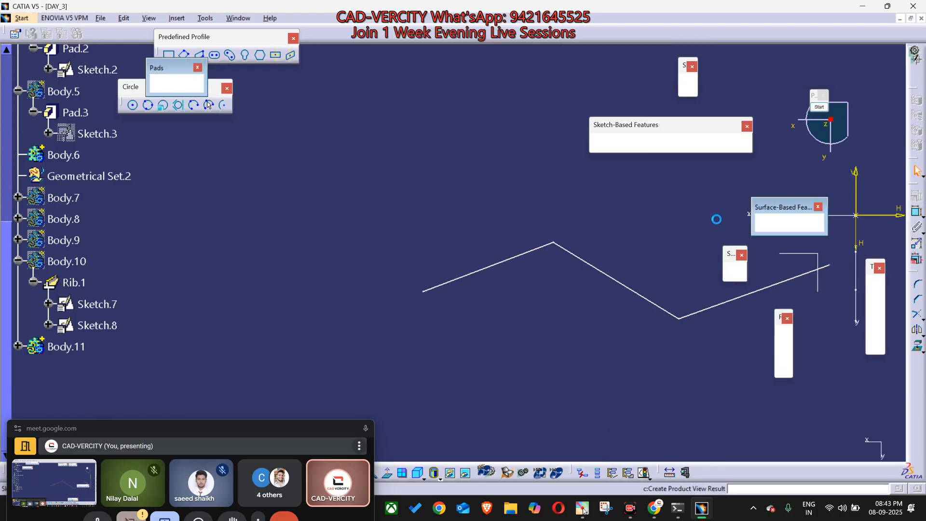
Step: Create a Rib with the triangle sketch as profile and the zigzag line as center curve, using Keep angle profile control
mouse_move(645, 308)
middle_mouse_down()
mouse_move(389, 322)
mouse_move(532, 346)
mouse_move(514, 238)
middle_mouse_up()
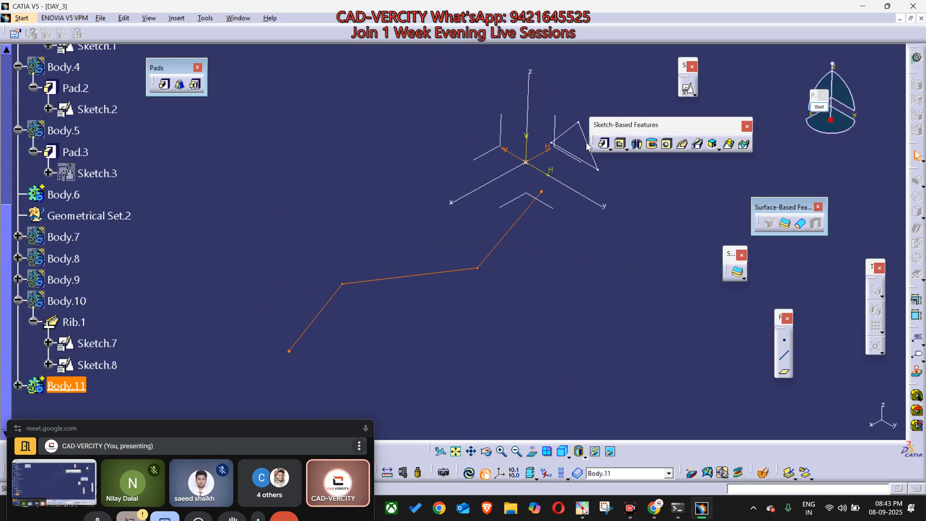
middle_click_drag(555, 212, 499, 255)
left_click(610, 208)
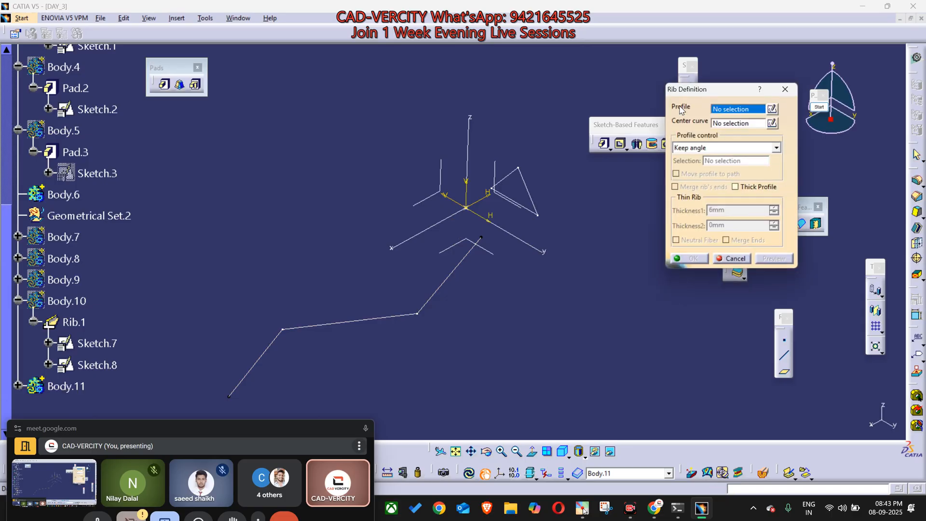
left_click(530, 194)
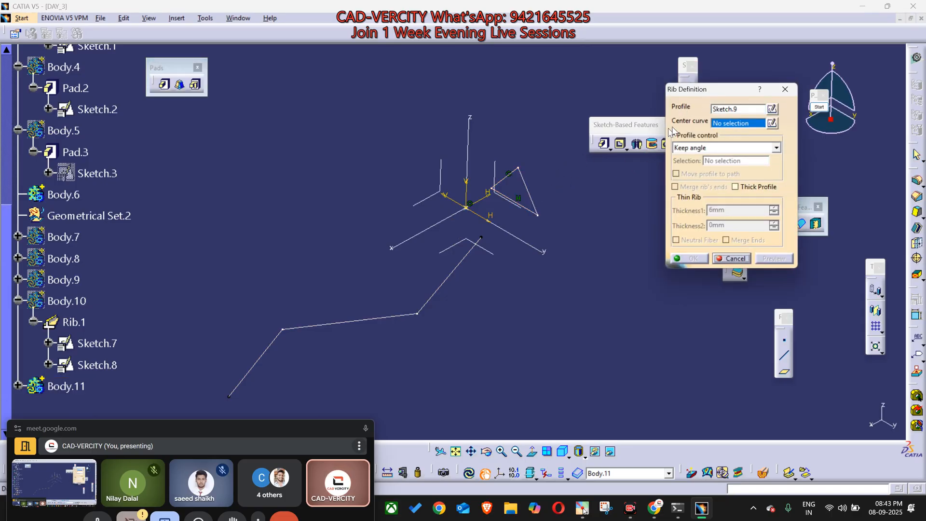
left_click(443, 283)
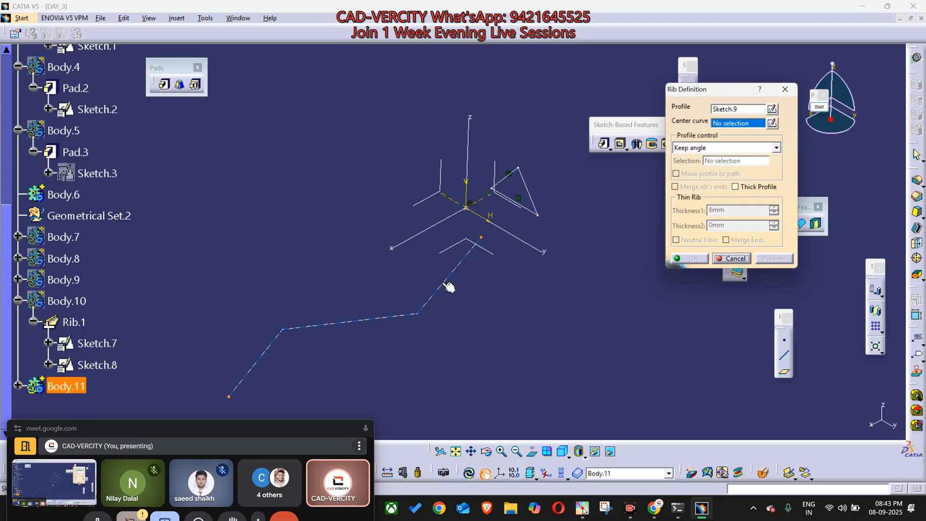
left_click(784, 259)
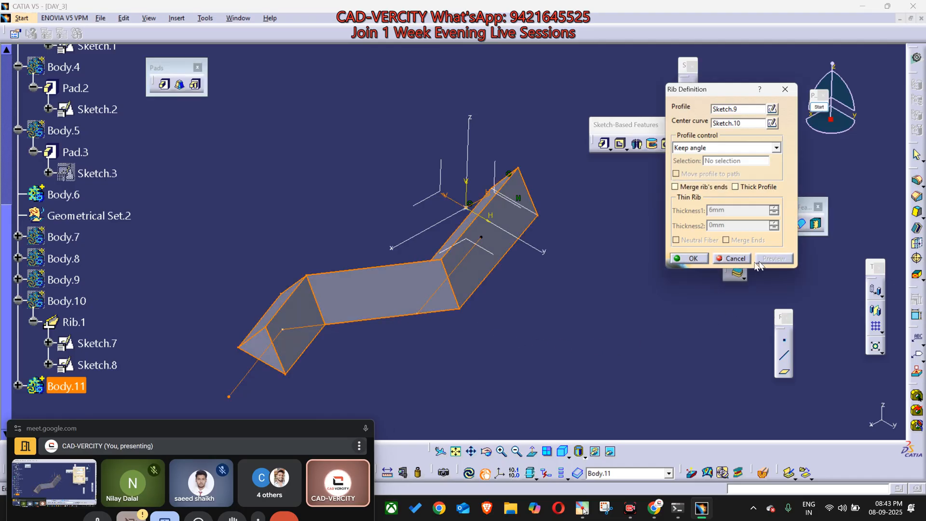
left_click(693, 258)
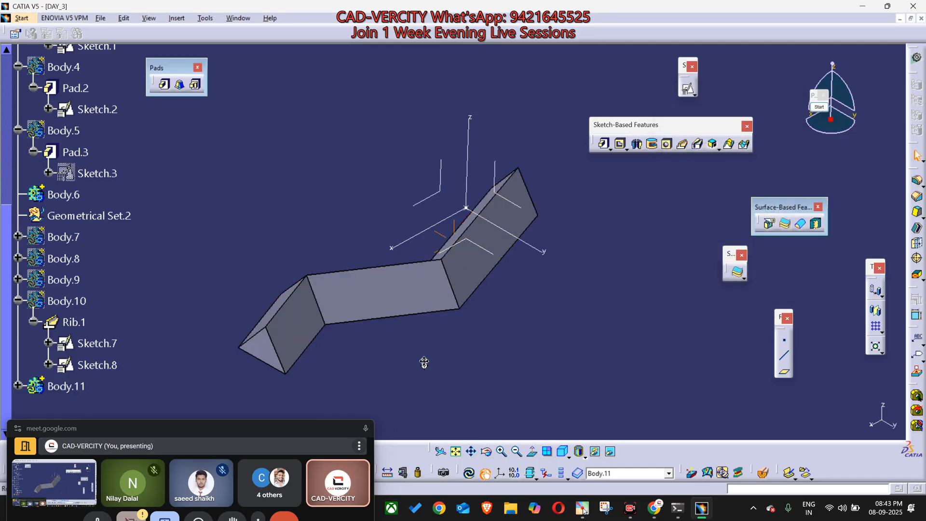
Step: Edit the triangular rib to use a thick profile with Thickness1 6 mm and Thickness2 0 mm
mouse_move(424, 361)
middle_mouse_down()
mouse_move(541, 338)
mouse_move(511, 312)
mouse_move(498, 251)
middle_mouse_up()
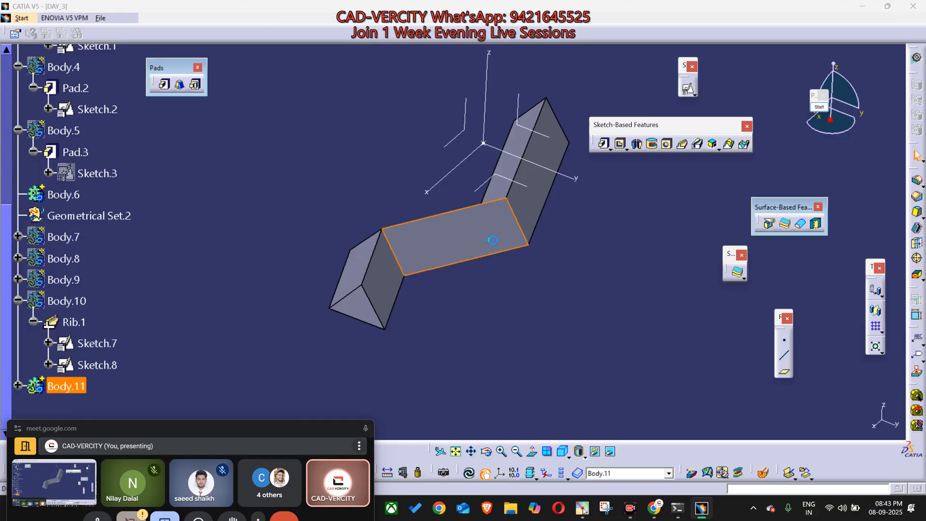
double_click(498, 247)
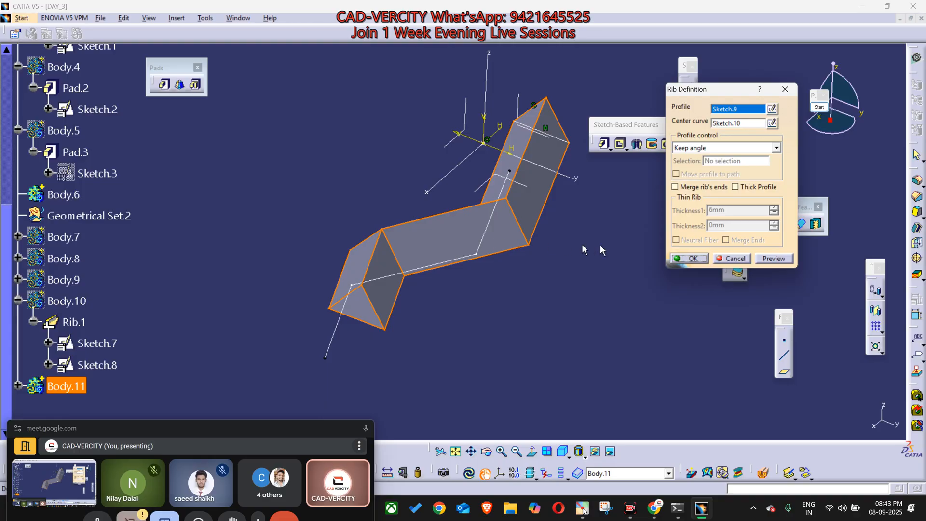
left_click(767, 186)
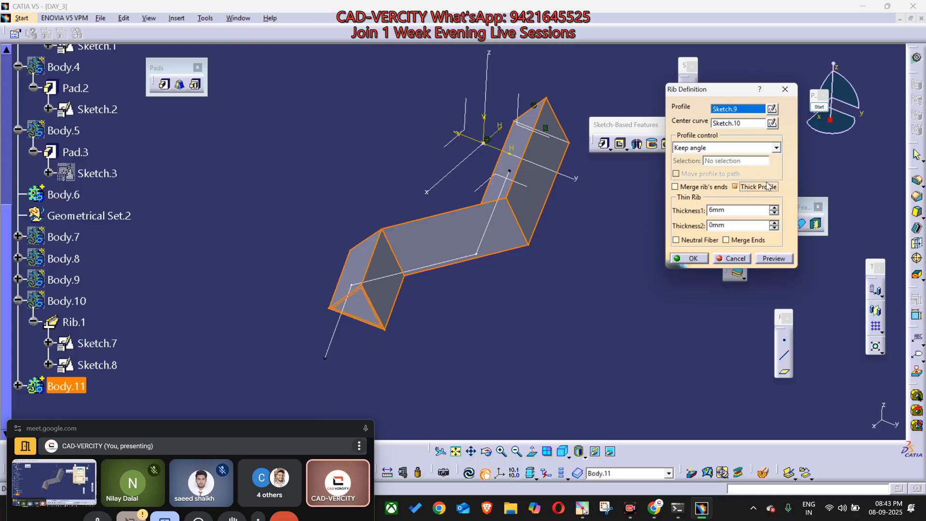
left_click(789, 261)
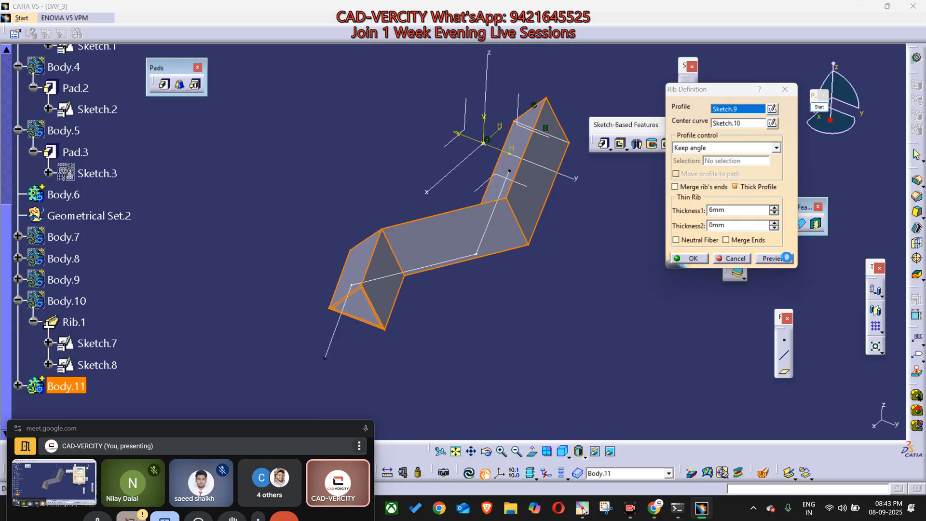
left_click(695, 263)
Step: Examine the hollow triangular rib from several sides, including its wall thickness, bends and both open ends
middle_click_drag(510, 296, 541, 361)
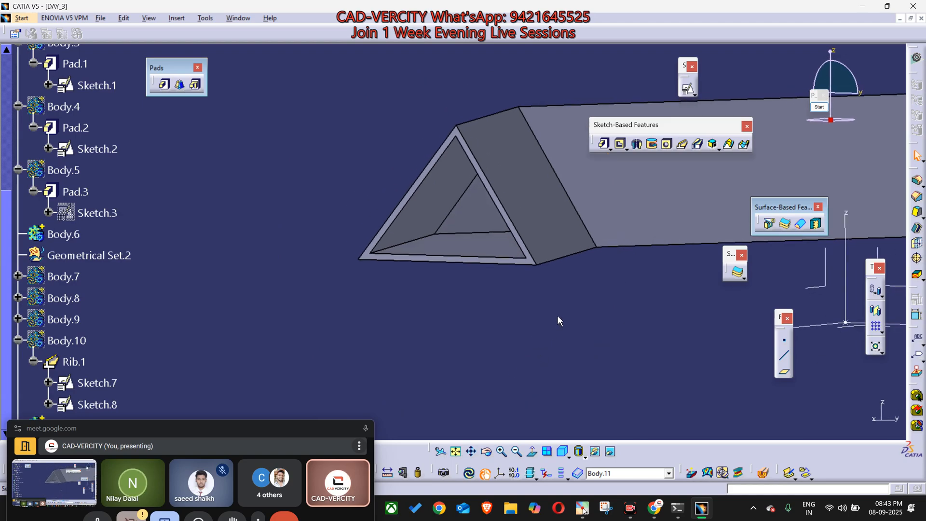
middle_click_drag(558, 320, 579, 248)
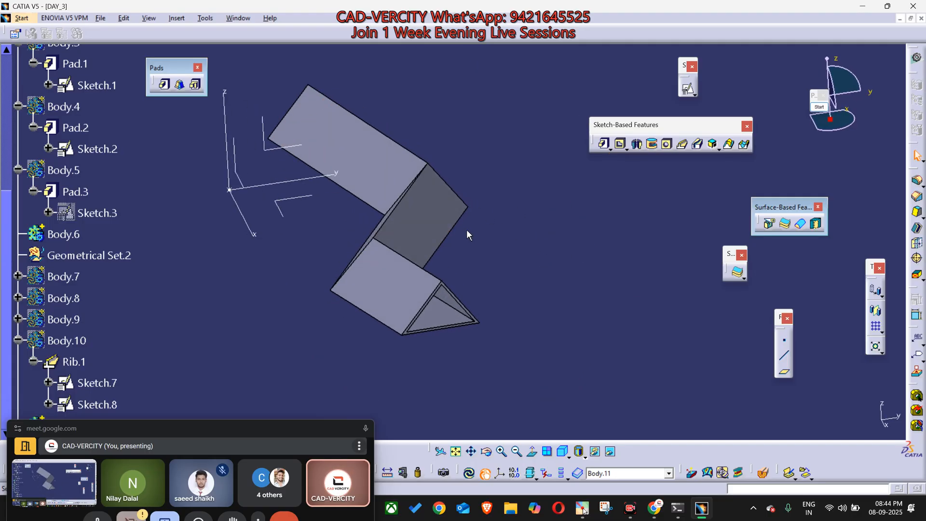
mouse_move(458, 234)
middle_mouse_down()
mouse_move(496, 258)
mouse_move(488, 316)
mouse_move(516, 316)
mouse_move(510, 174)
mouse_move(447, 209)
mouse_move(577, 264)
middle_mouse_up()
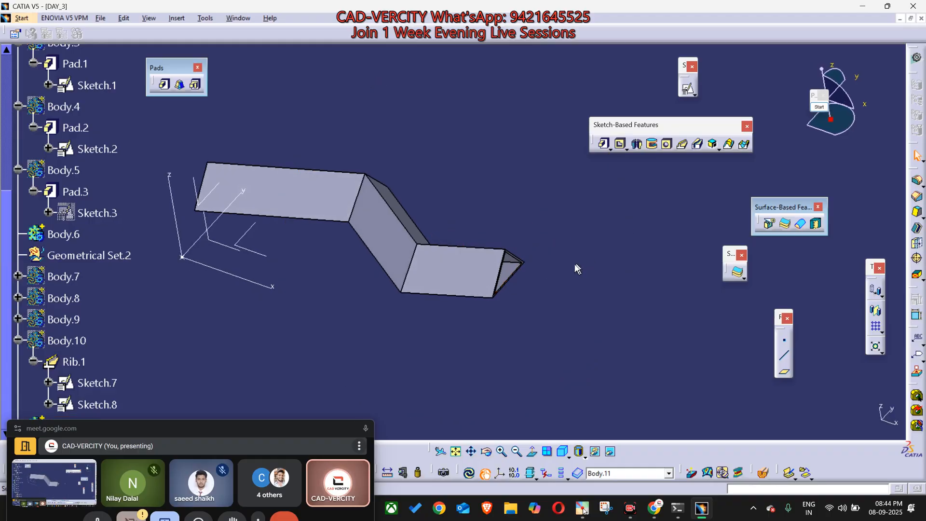
middle_click_drag(565, 271, 594, 280)
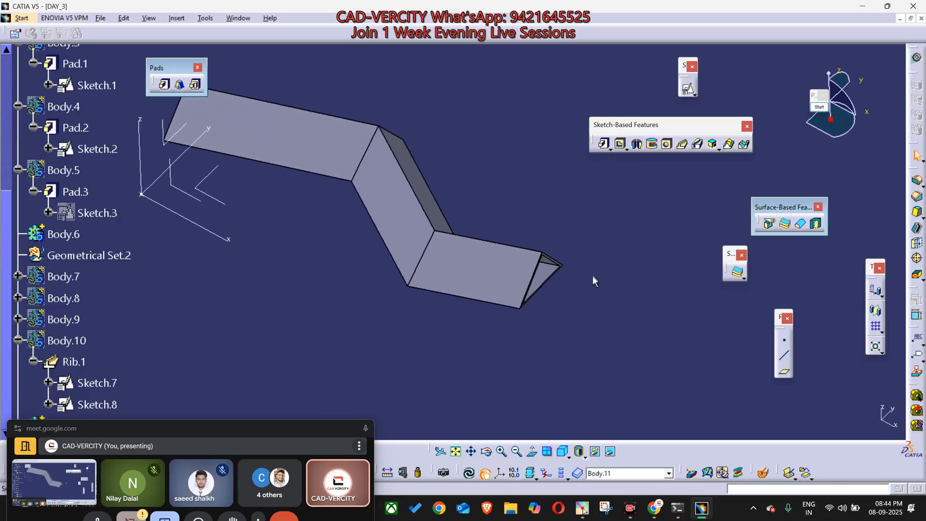
middle_click_drag(593, 320, 583, 291)
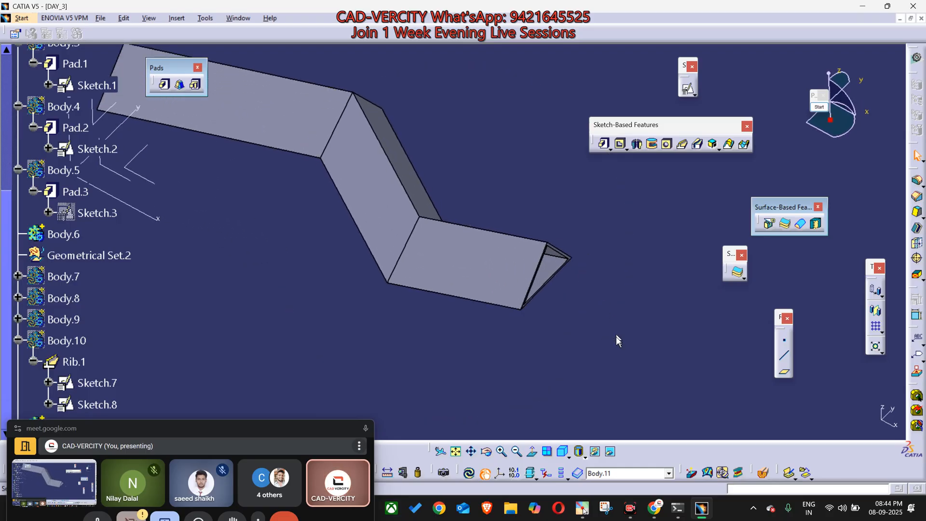
mouse_move(614, 337)
middle_mouse_down()
mouse_move(581, 316)
mouse_move(672, 337)
middle_mouse_up()
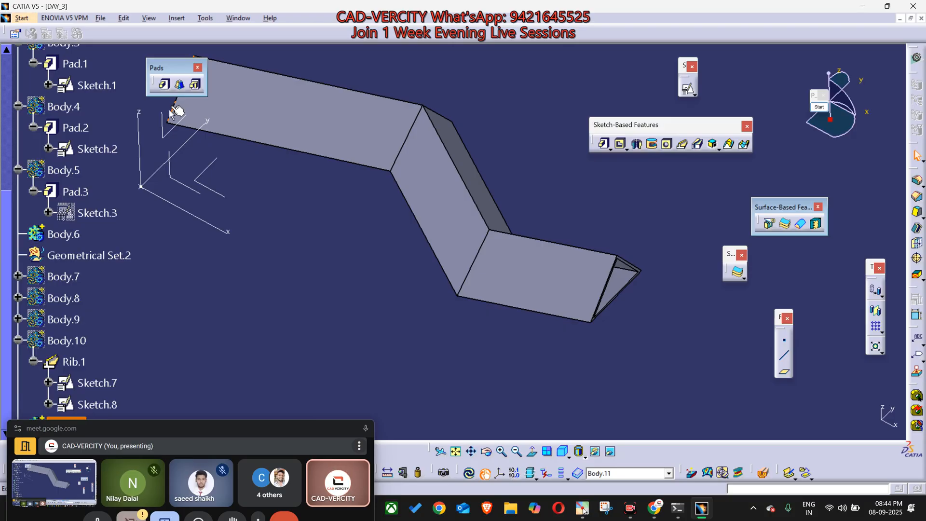
middle_click(171, 110)
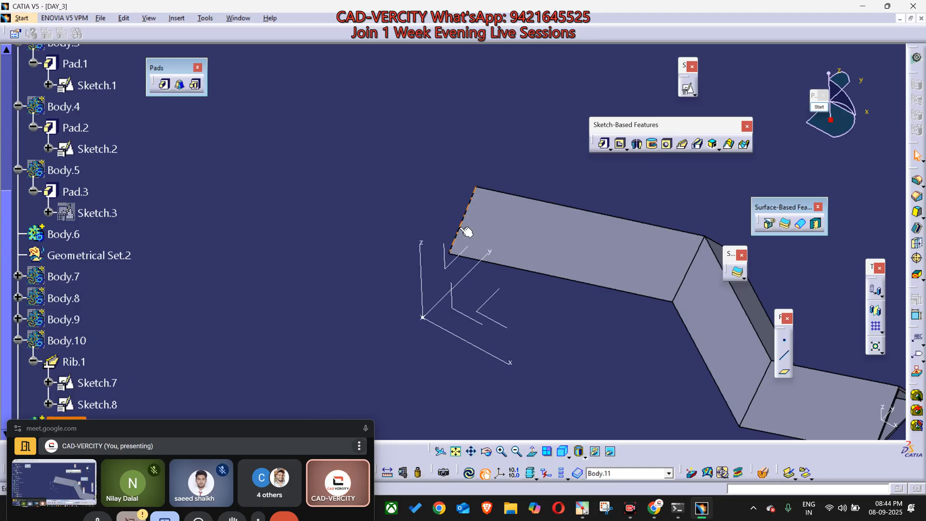
middle_click_drag(421, 195, 502, 193)
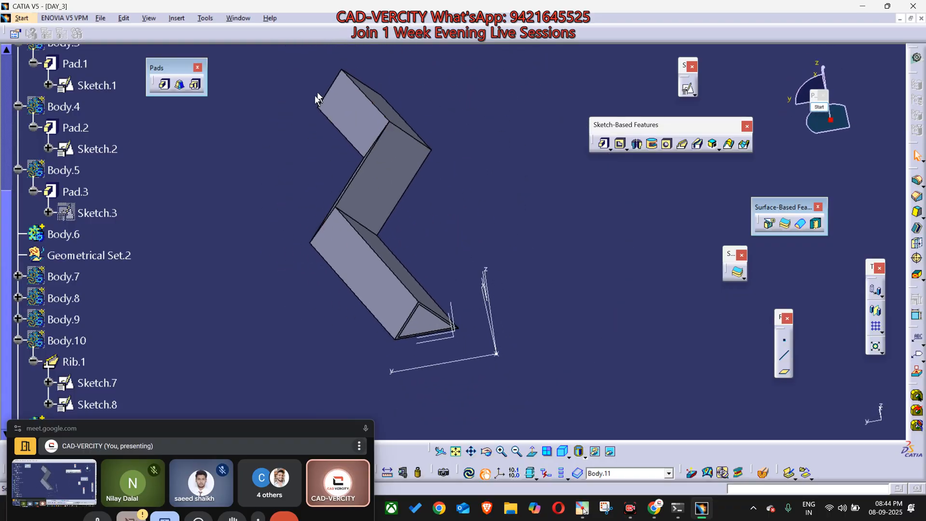
middle_click(315, 108)
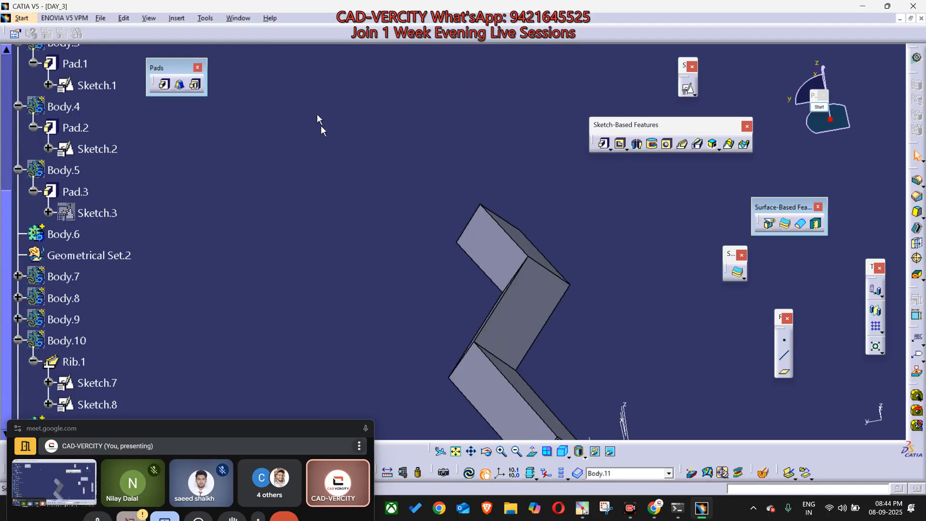
middle_click_drag(341, 193, 443, 2)
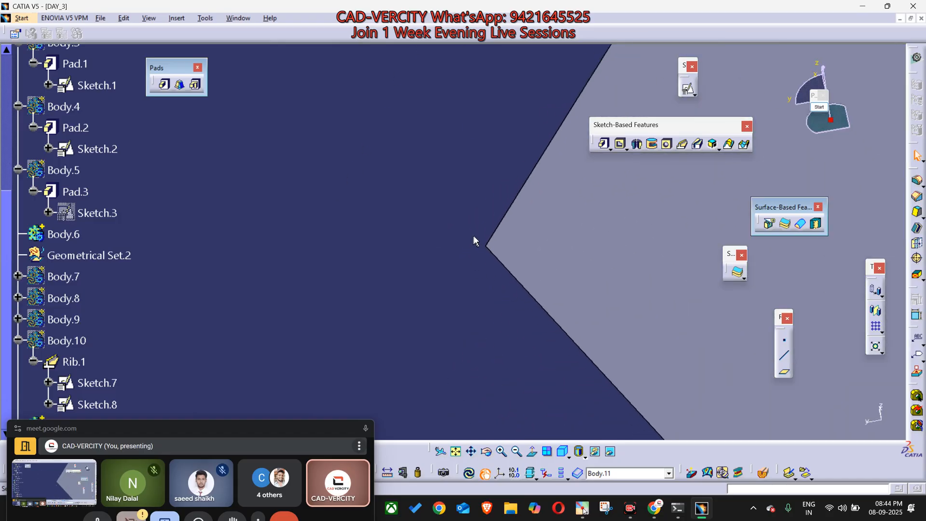
mouse_move(473, 240)
middle_mouse_down()
mouse_move(534, 317)
mouse_move(633, 285)
middle_mouse_up()
middle_click_drag(622, 347, 616, 410)
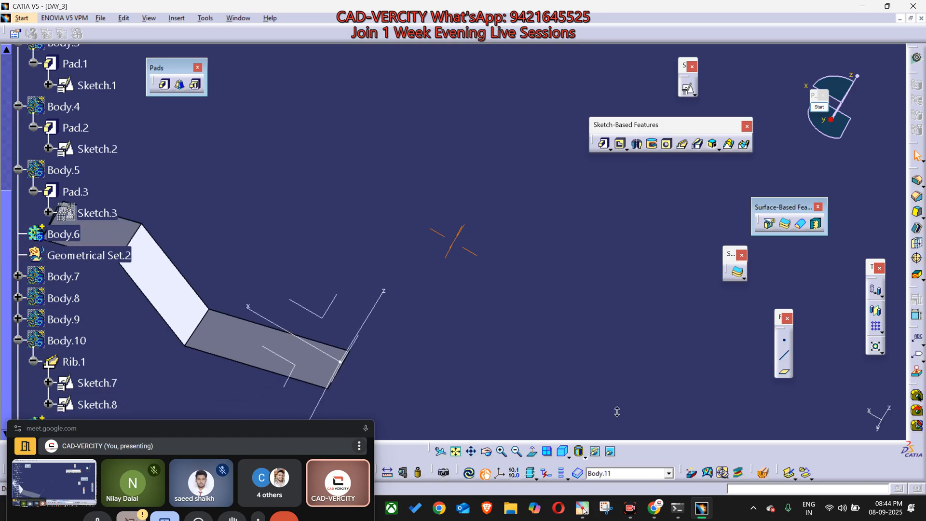
middle_click_drag(477, 269, 614, 256)
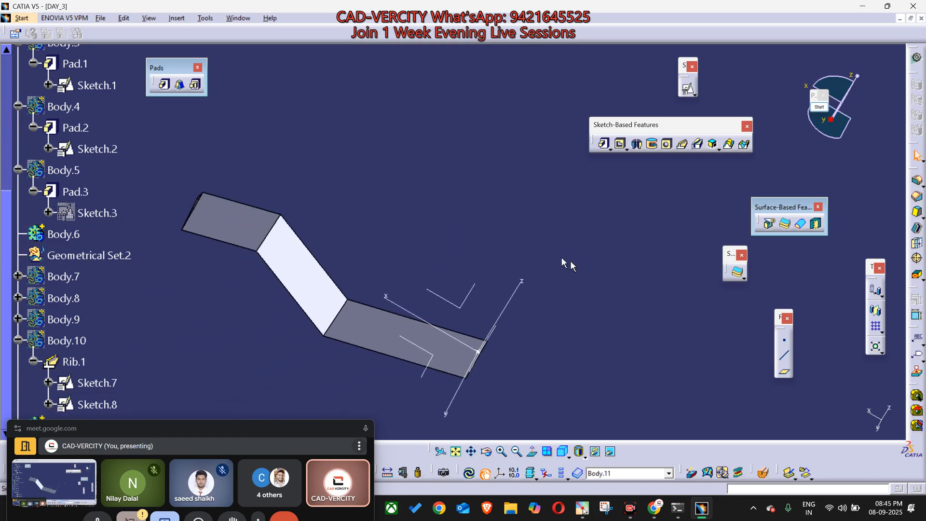
middle_click(192, 210)
middle_click_drag(459, 243, 496, 426)
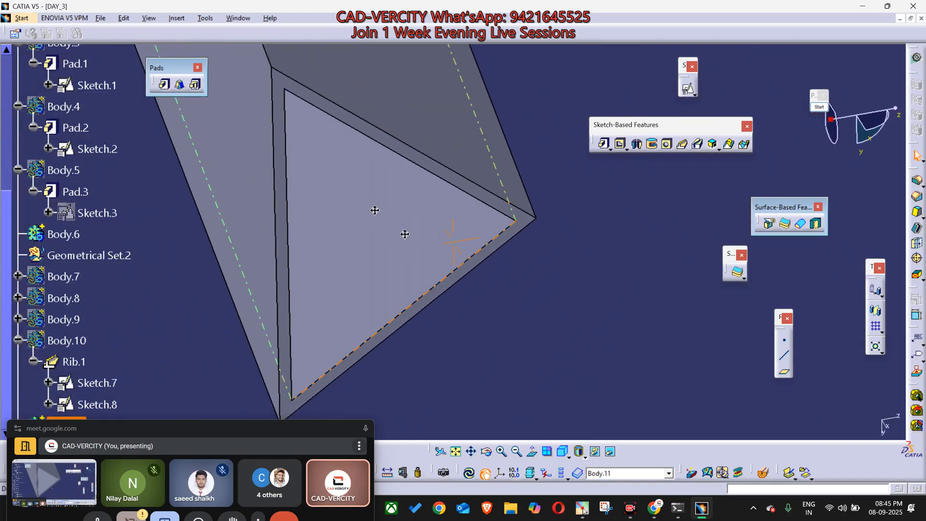
middle_click_drag(374, 208, 584, 420)
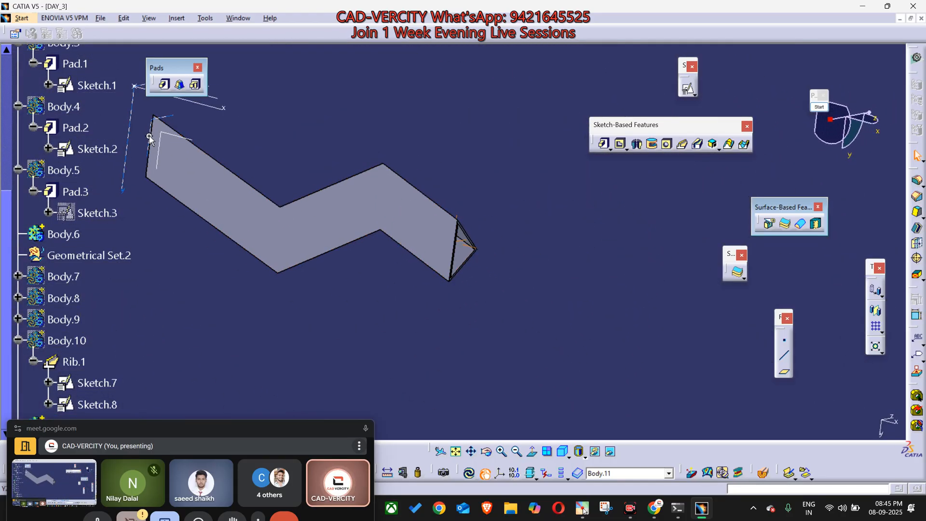
middle_click(148, 138)
middle_click_drag(388, 267, 554, 175)
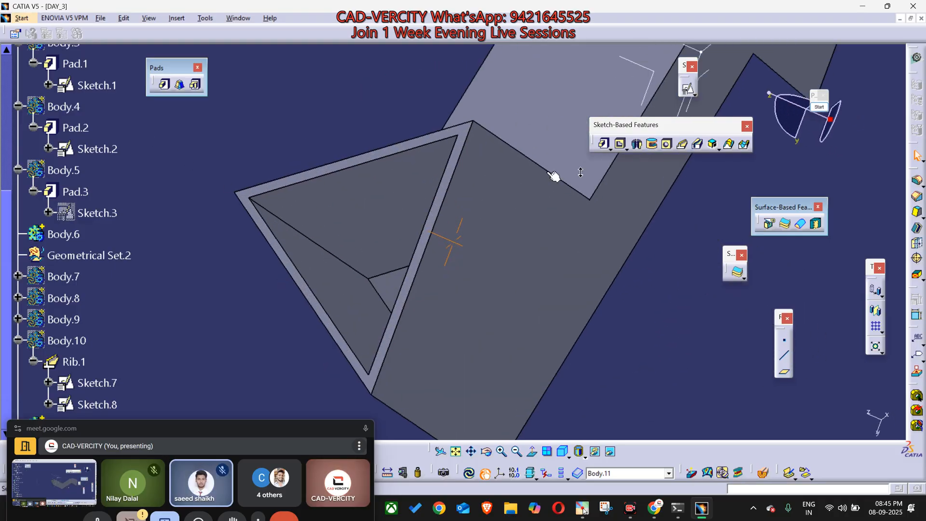
middle_click(337, 217)
middle_click_drag(524, 263, 517, 285)
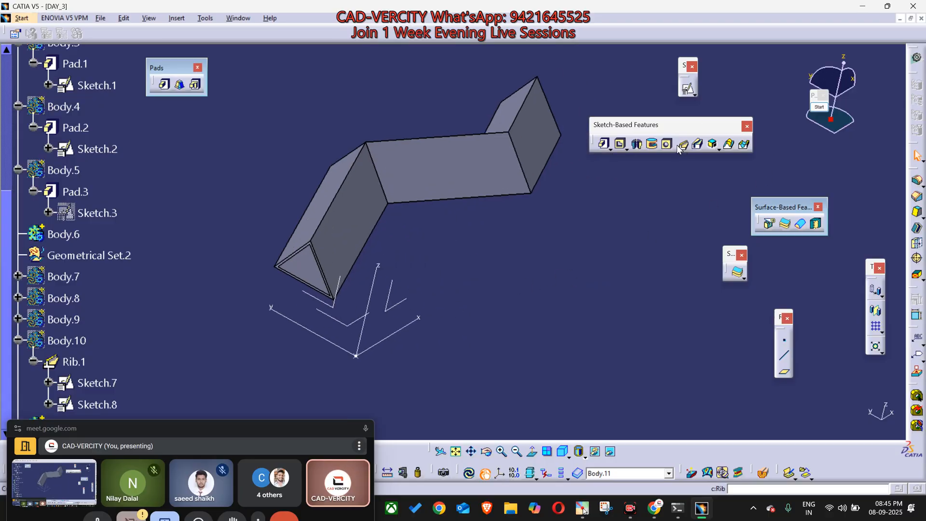
Step: Insert a new body into the part and hide Body.11
left_click(502, 181)
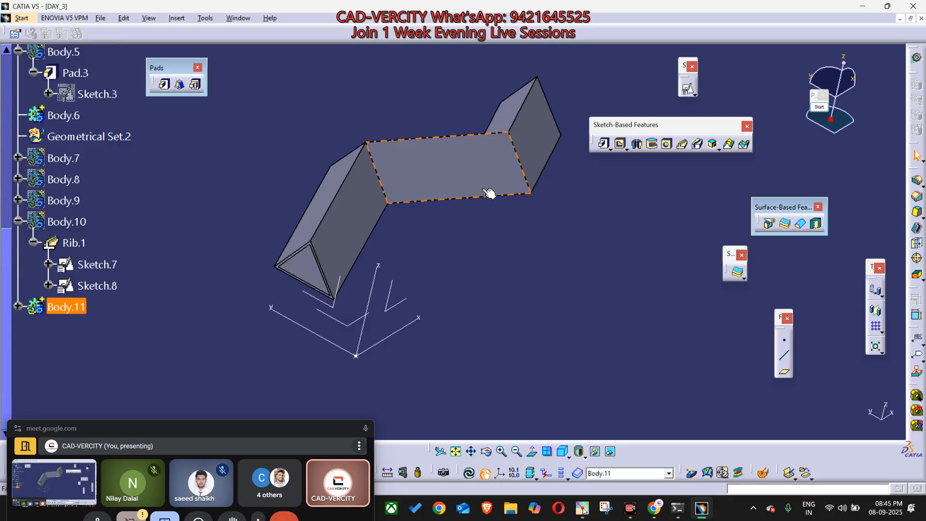
key("alt+i")
key("Return")
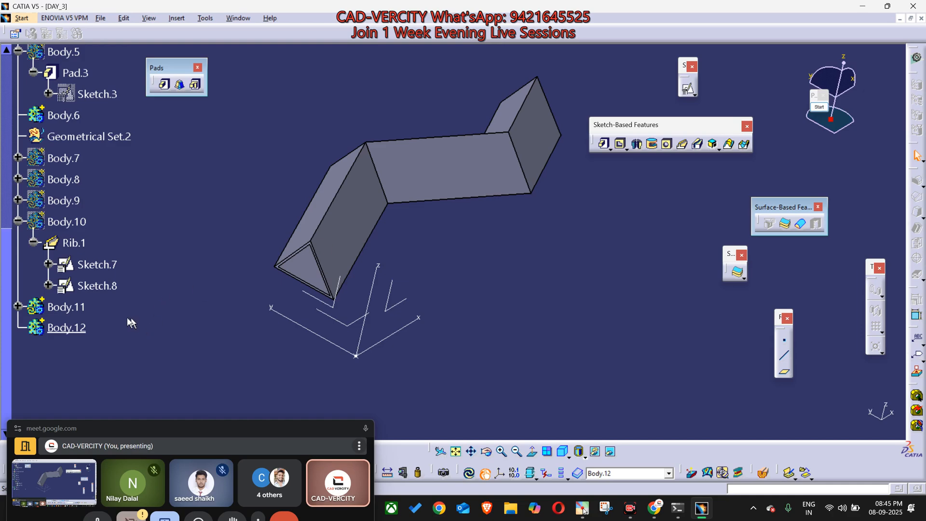
left_click(82, 308)
key("space")
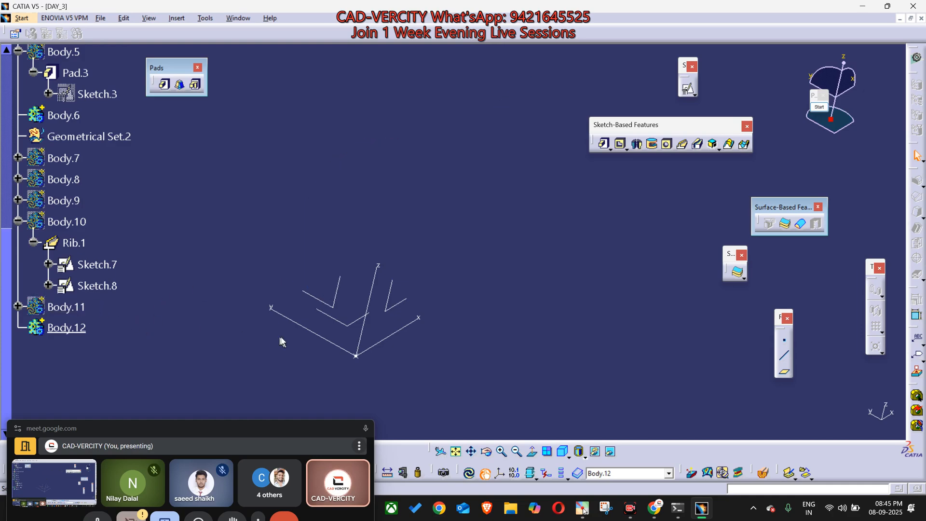
Step: Start a positioned sketch on the zx plane in the new body, with the axes swapped and the H direction reversed
left_click(559, 448)
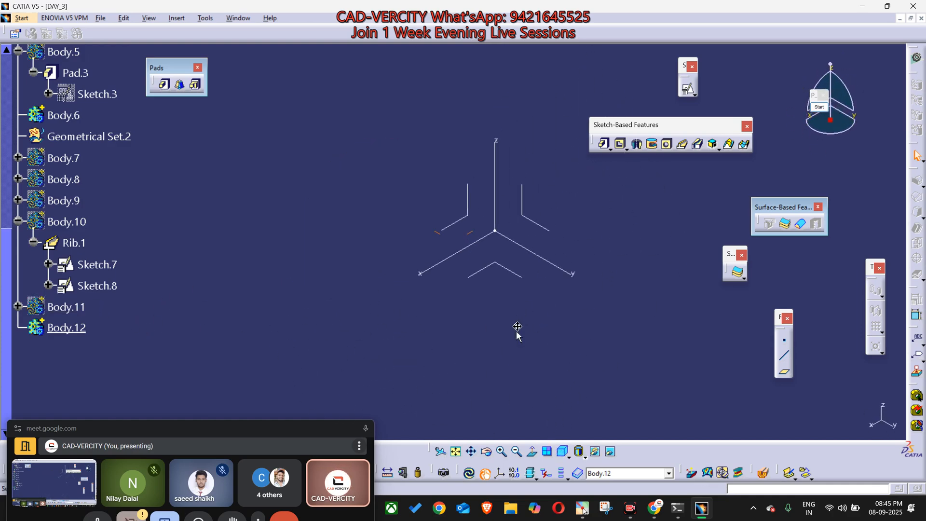
left_click(688, 89)
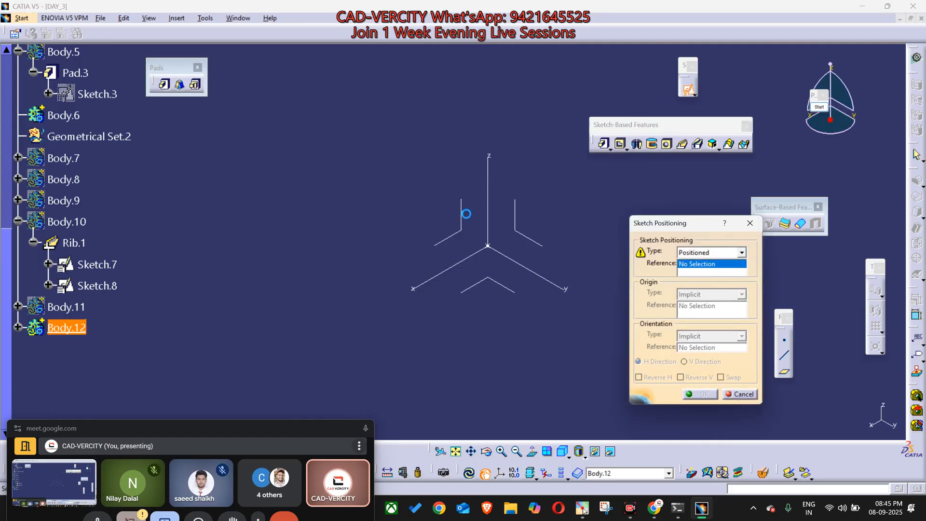
left_click(477, 233)
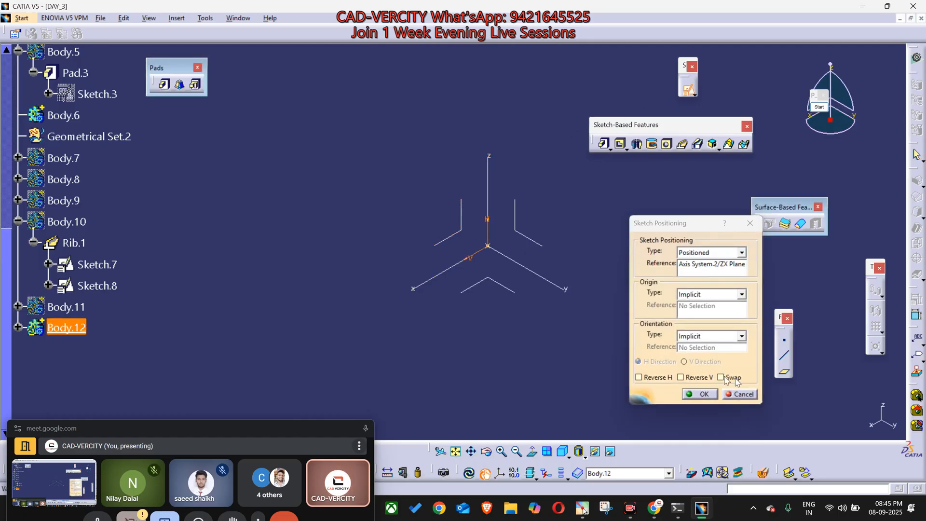
left_click(722, 378)
left_click(665, 376)
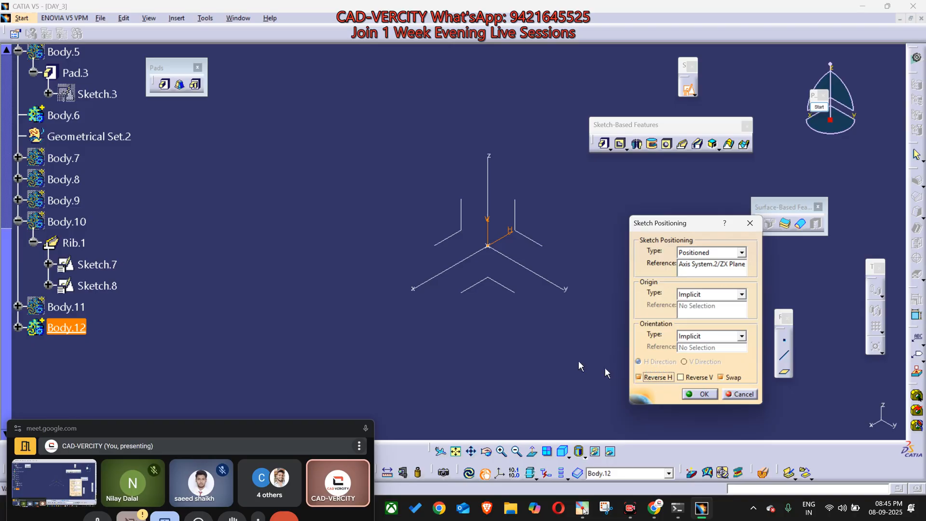
left_click(700, 395)
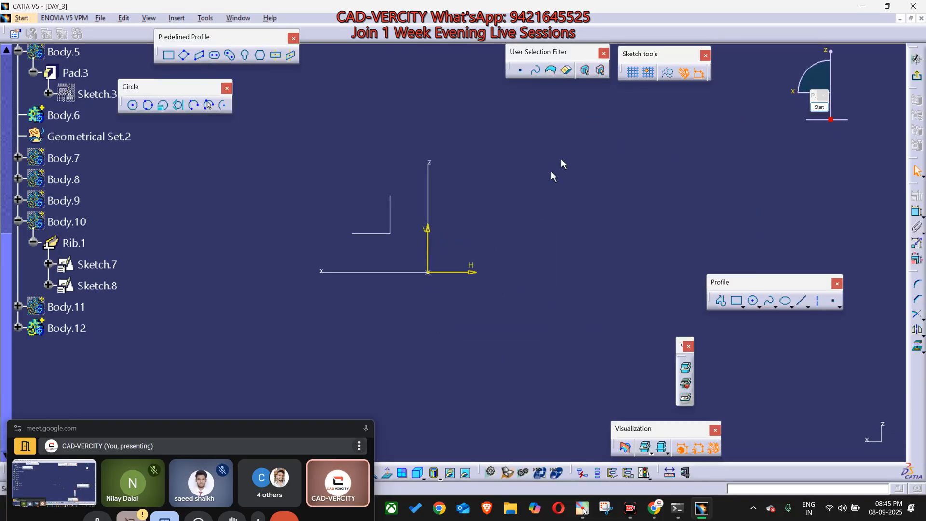
Step: Sketch a U-shaped spline through three points, ending at about H -50 mm, V 245 mm, and exit the sketch
left_click(767, 303)
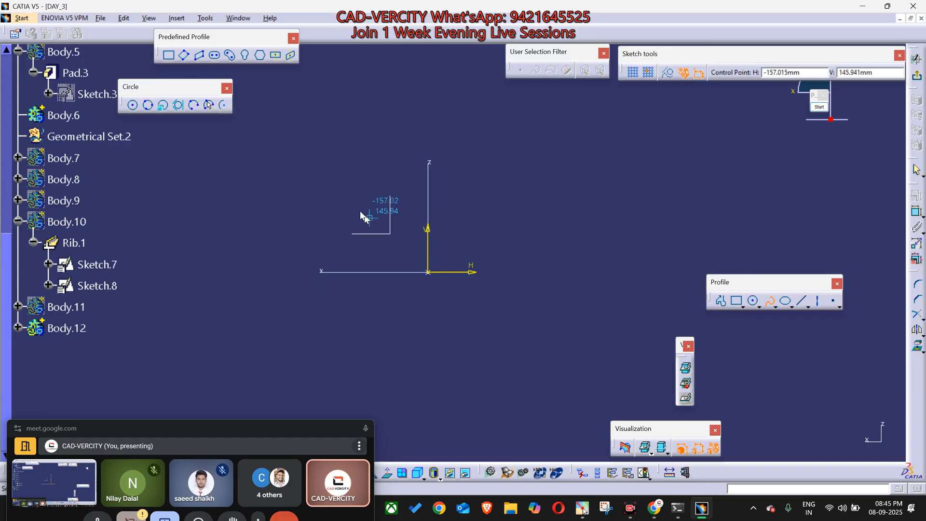
left_click(357, 181)
left_click(380, 252)
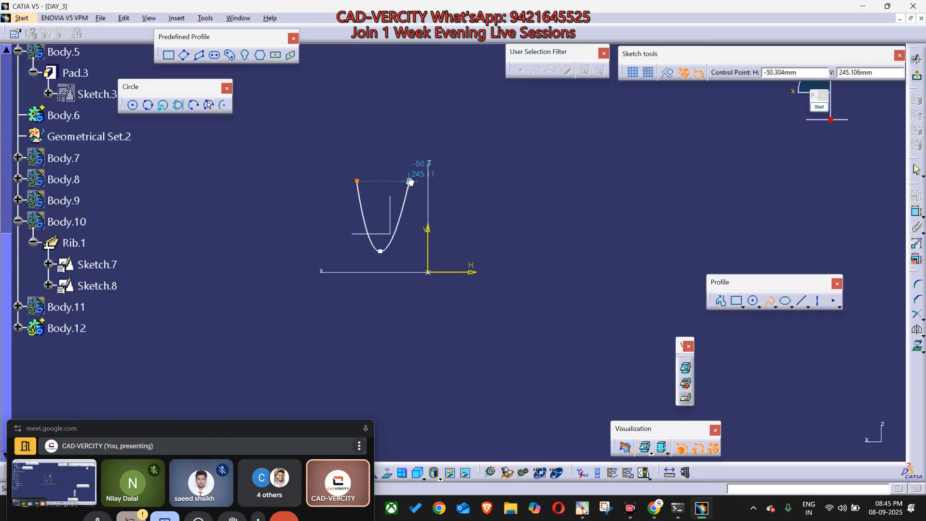
left_click(411, 181)
key("Escape")
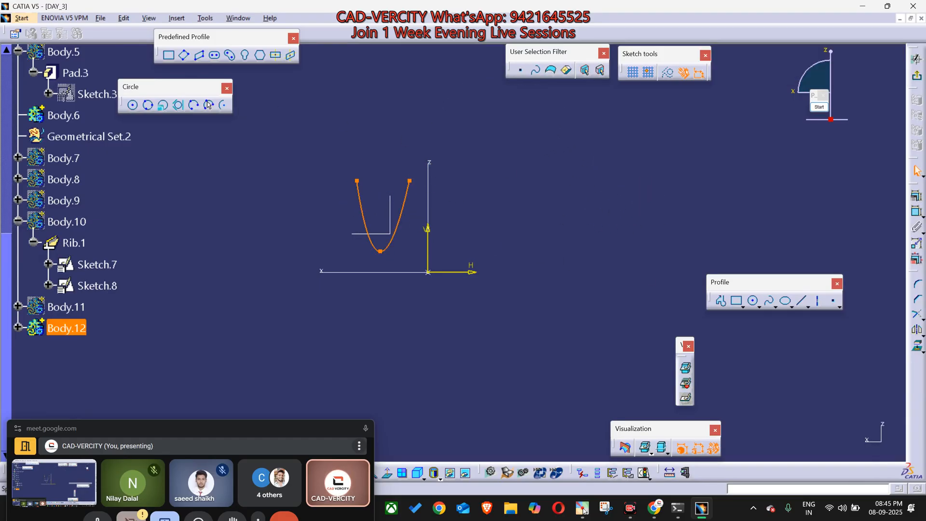
left_click(917, 75)
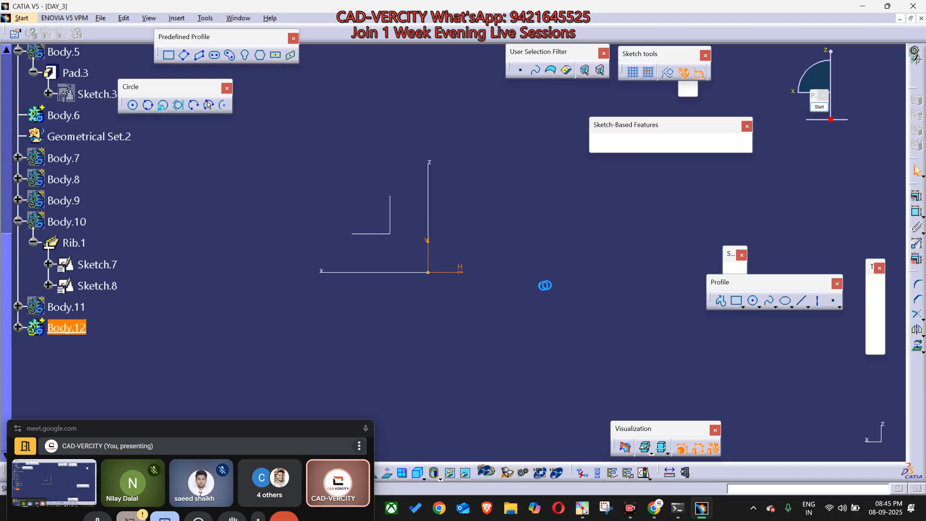
Step: Start a positioned sketch on the yz plane of Axis System.2 with implicit origin and orientation
mouse_move(389, 245)
middle_mouse_down()
mouse_move(548, 357)
mouse_move(494, 324)
mouse_move(505, 321)
middle_mouse_up()
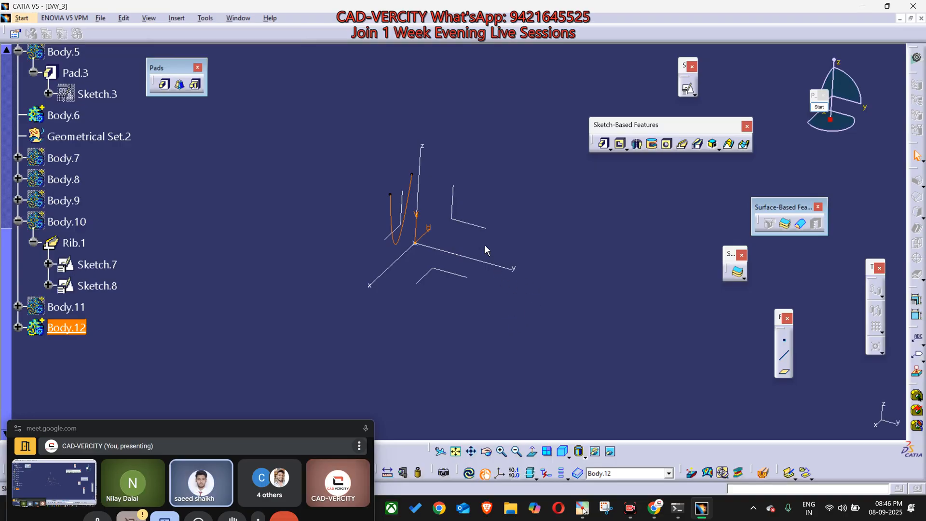
left_click(480, 228)
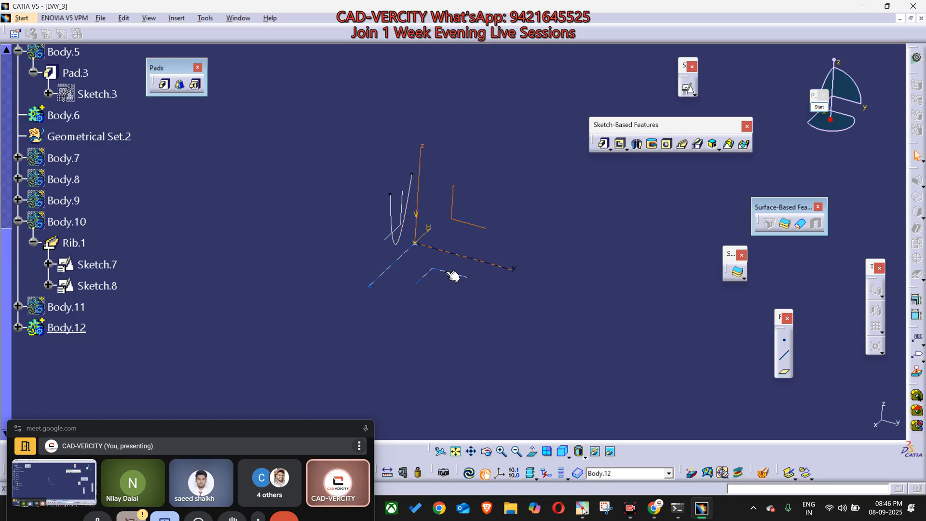
left_click(448, 272)
middle_click_drag(495, 320, 528, 321)
left_click(660, 292)
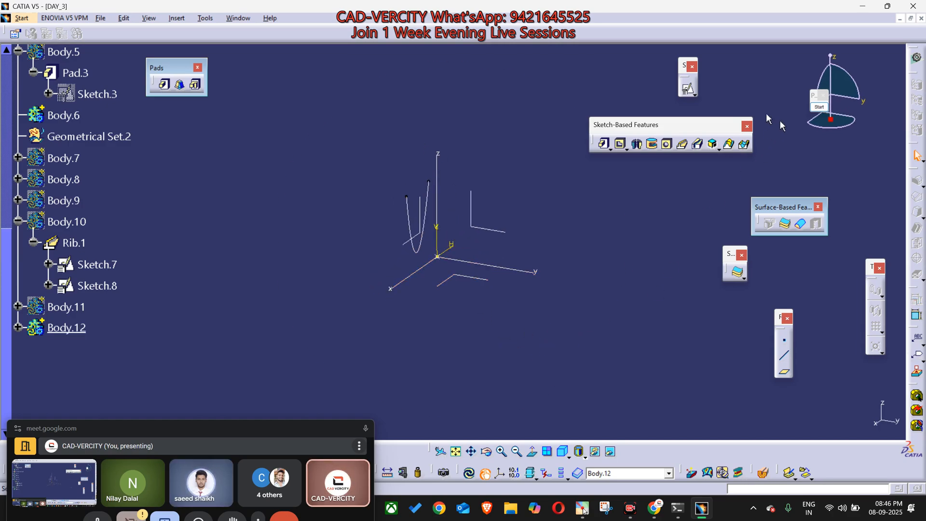
left_click(688, 89)
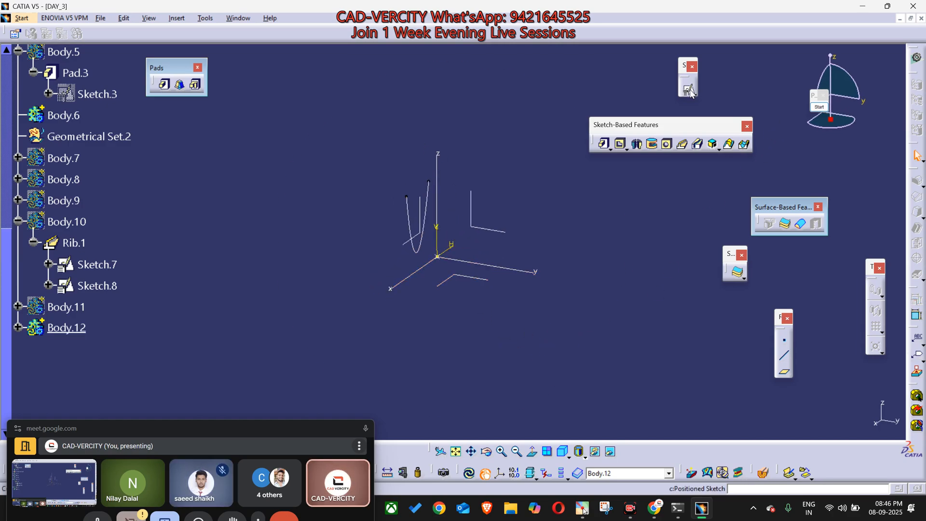
left_click(488, 231)
mouse_move(446, 333)
middle_mouse_down()
mouse_move(413, 343)
mouse_move(437, 324)
middle_mouse_up()
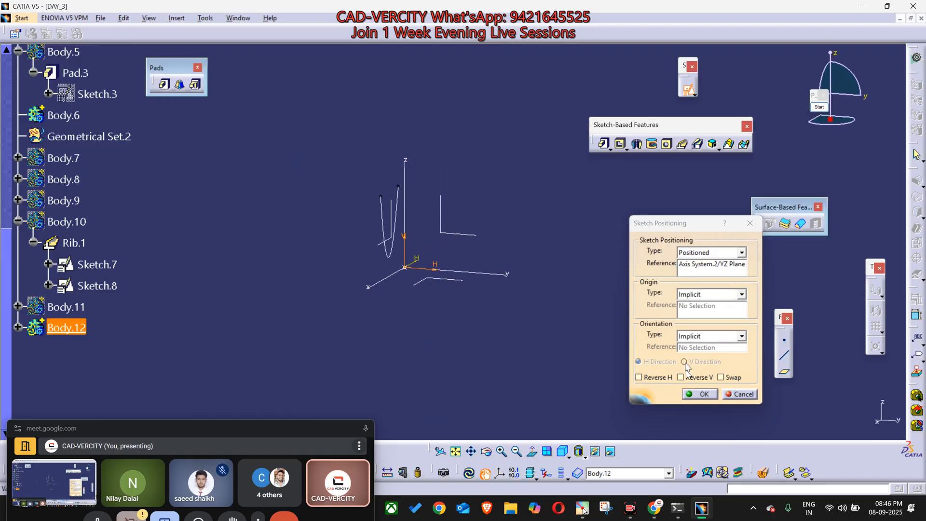
left_click(696, 397)
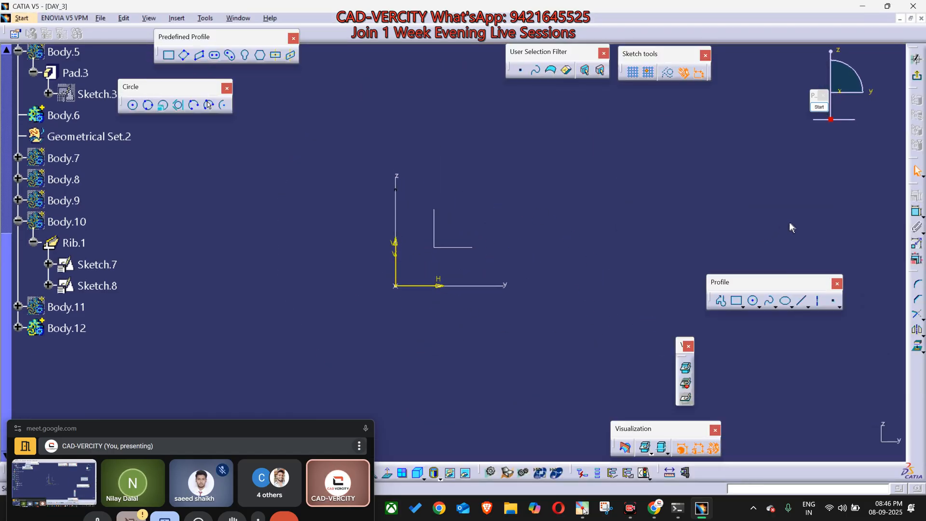
Step: Sketch a long wavy spline through five points extending along the y direction and exit the sketch
left_click(769, 300)
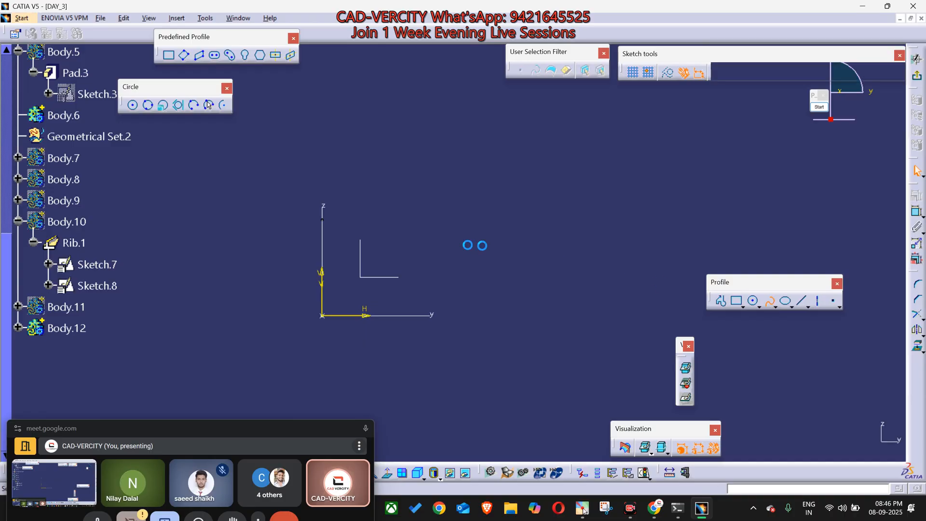
left_click(360, 283)
left_click(479, 241)
left_click(613, 311)
left_click(776, 233)
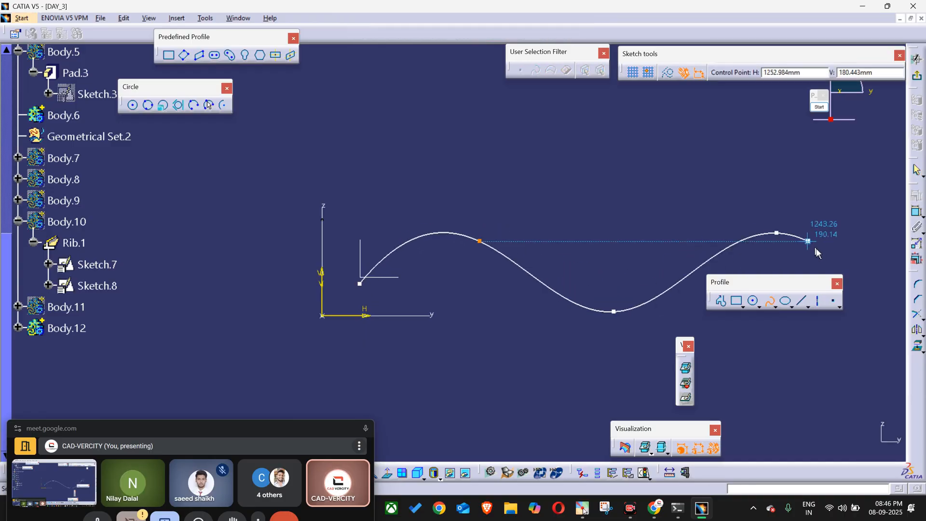
double_click(853, 265)
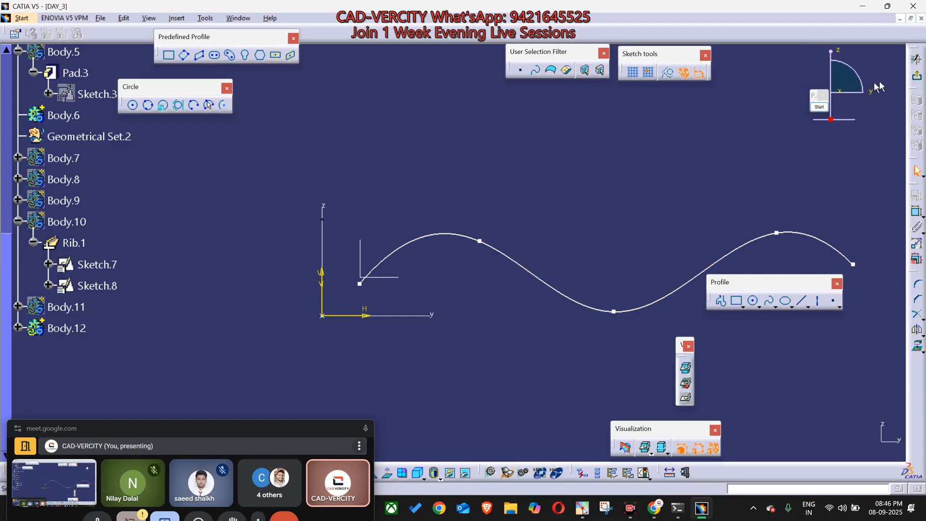
left_click(916, 75)
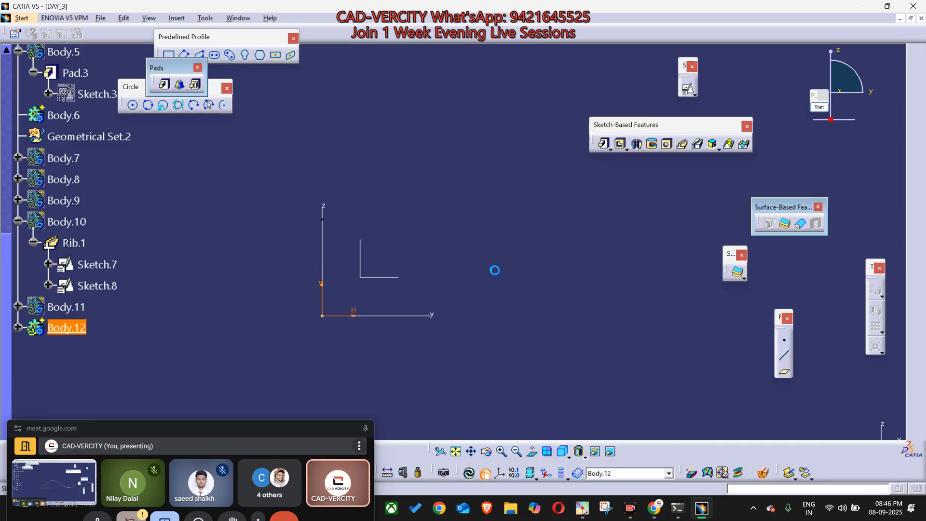
left_click(436, 246)
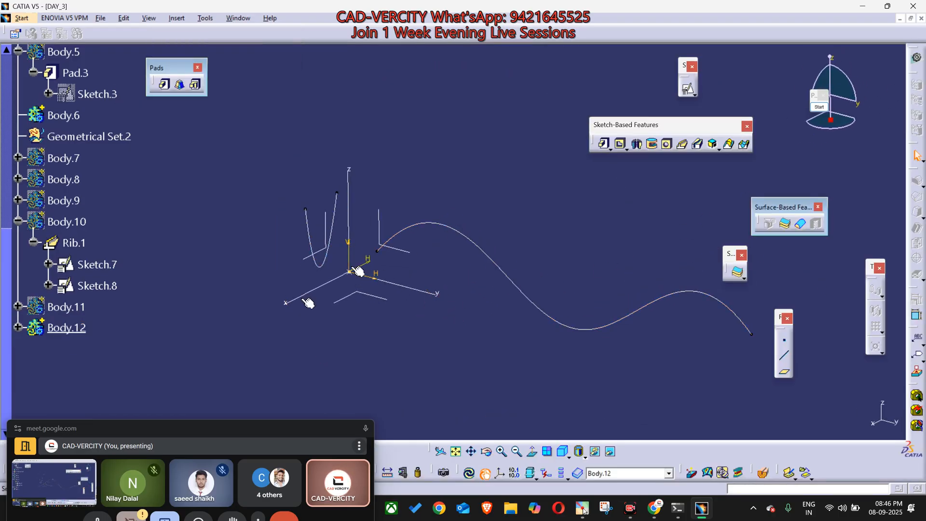
Step: Sweep the open U-shaped spline along the wavy spline as a Keep angle rib with thick profile, Thickness1 6 mm and Thickness2 0 mm
left_click(698, 145)
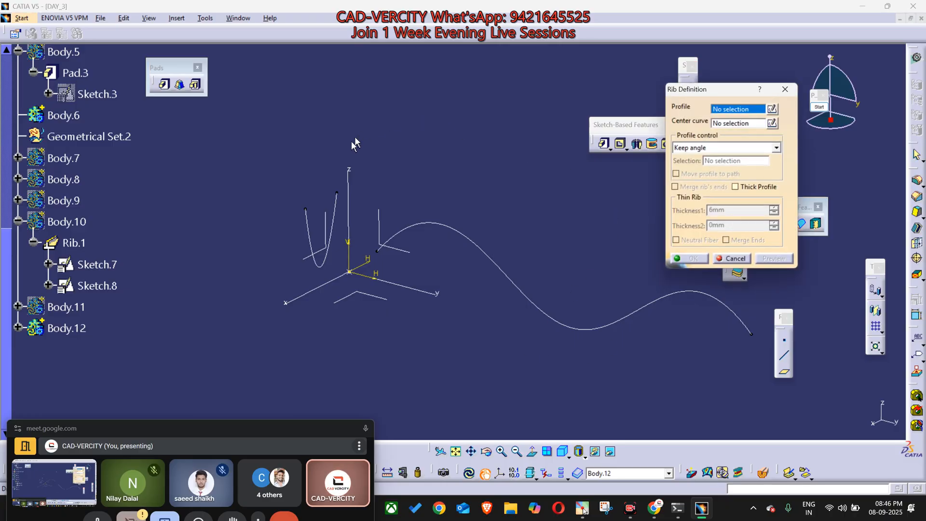
left_click(339, 218)
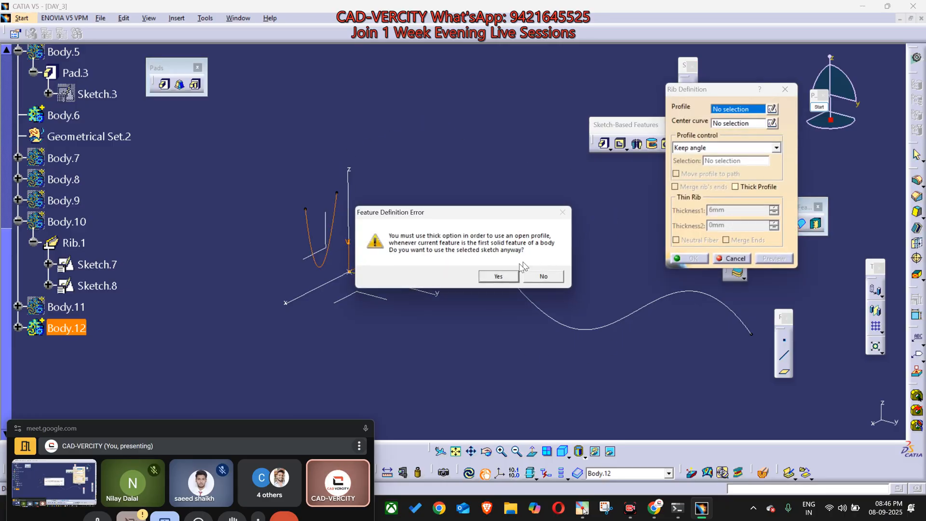
left_click(499, 276)
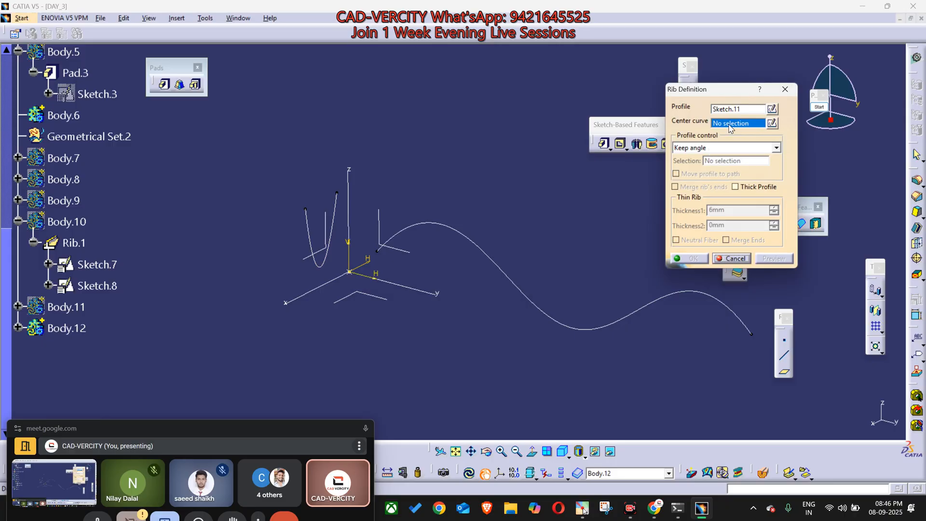
left_click(486, 255)
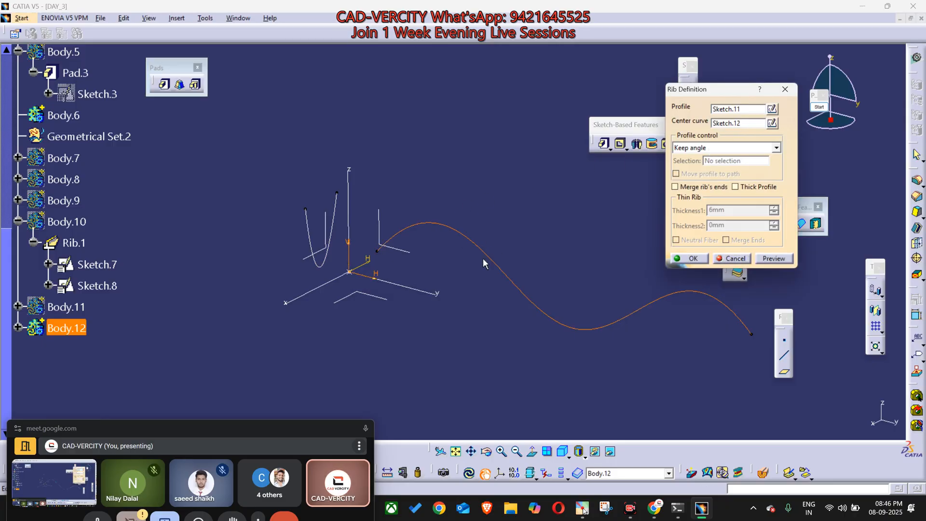
left_click(753, 187)
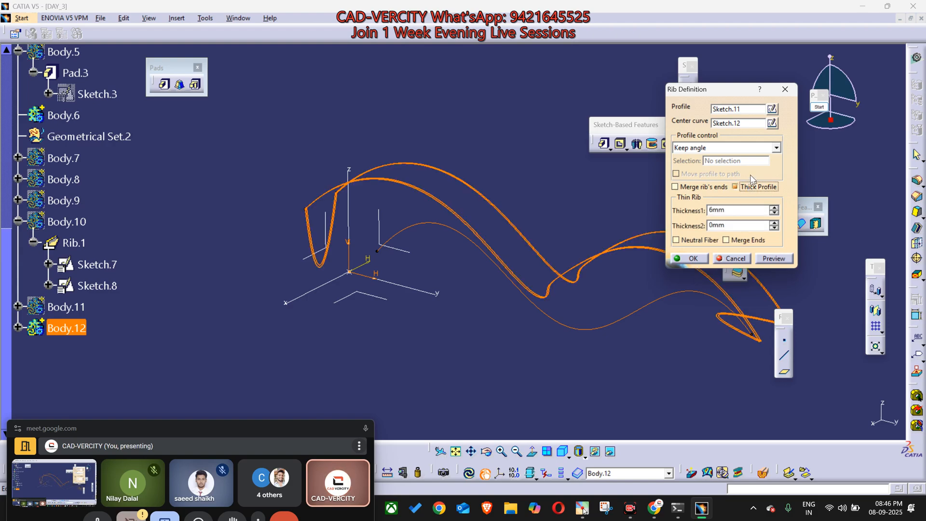
left_click(769, 258)
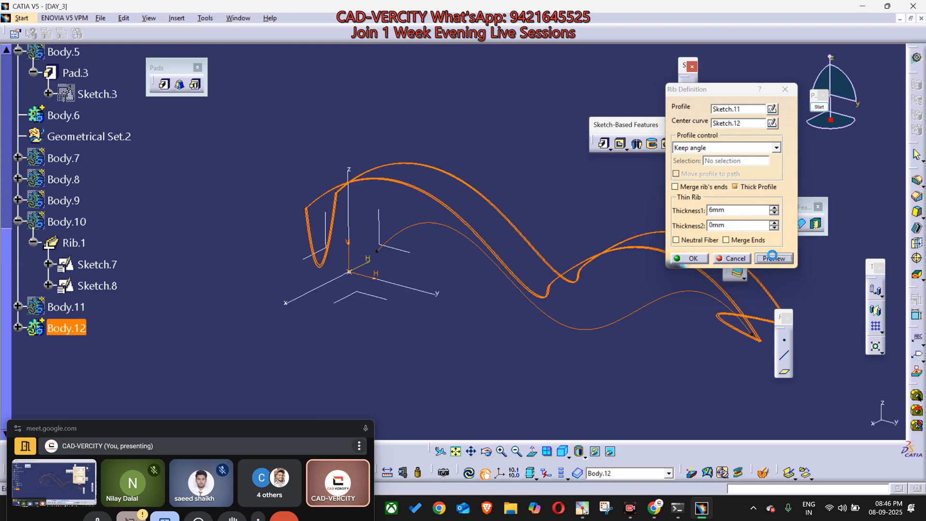
left_click(695, 259)
Step: Hide Body.12 containing the U-shaped rib
middle_click_drag(631, 310, 546, 236)
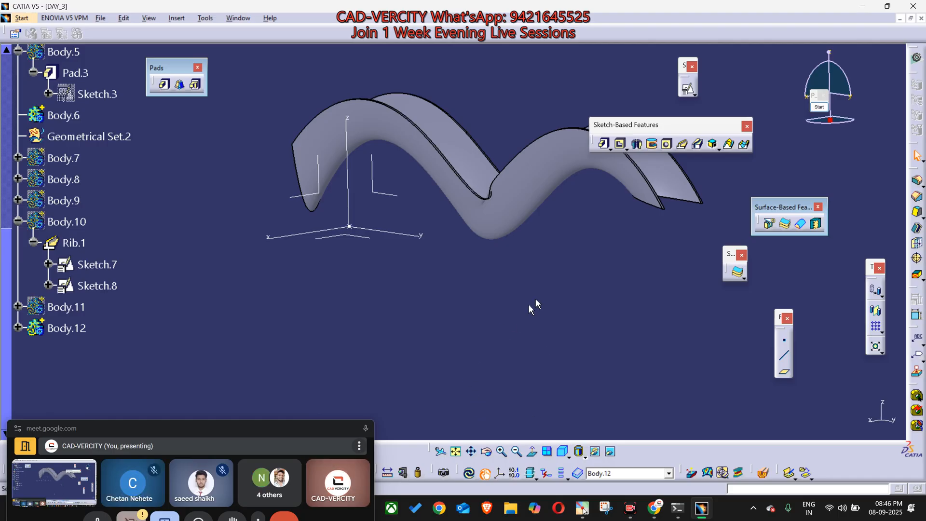
middle_click_drag(533, 306, 509, 319)
left_click(85, 326)
key("space")
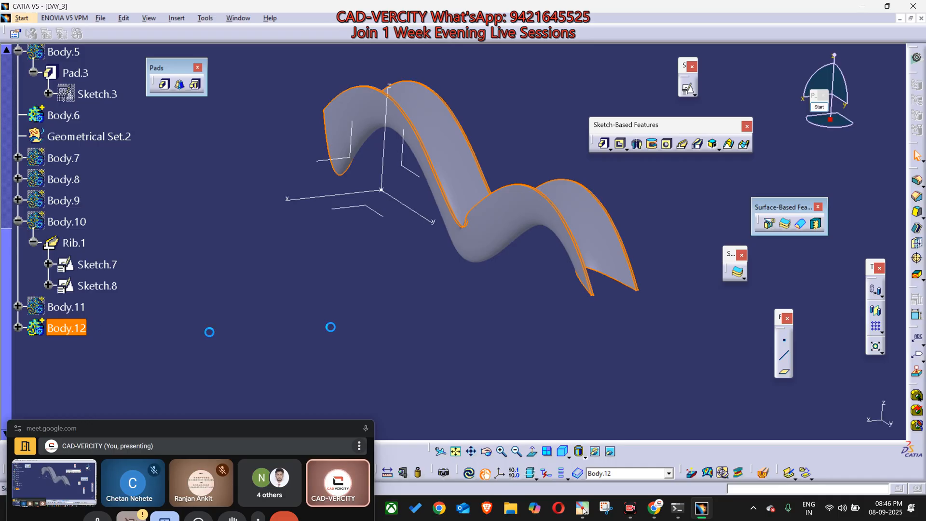
middle_click_drag(472, 235, 491, 277)
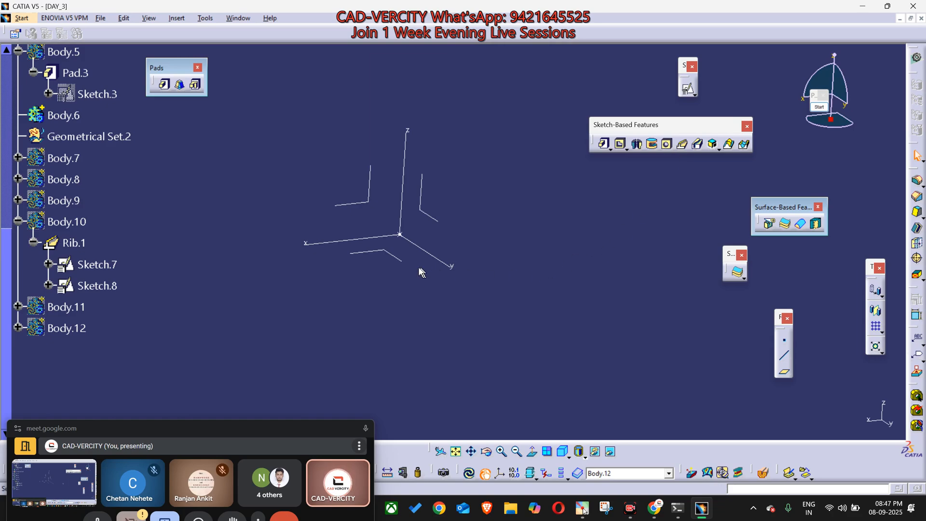
Step: Define Body.11 as the in-work object
middle_click_drag(419, 271, 475, 307)
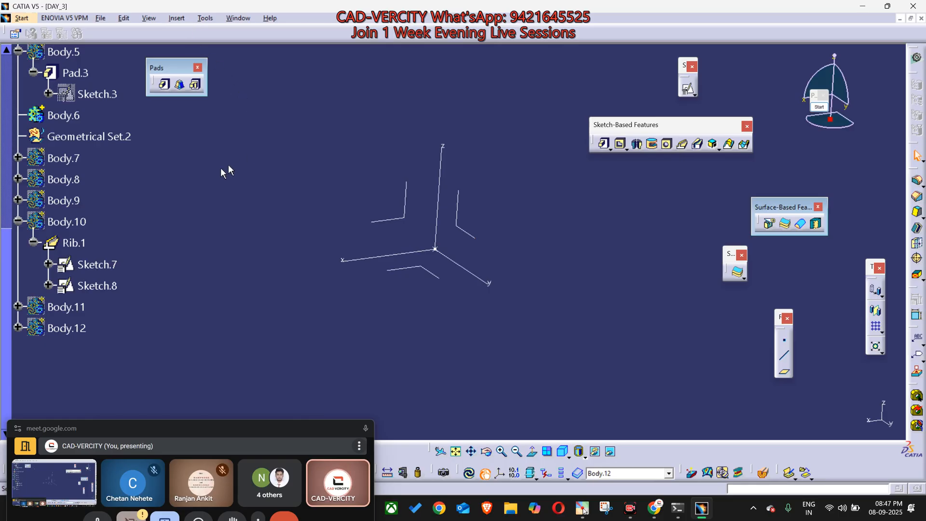
right_click(81, 307)
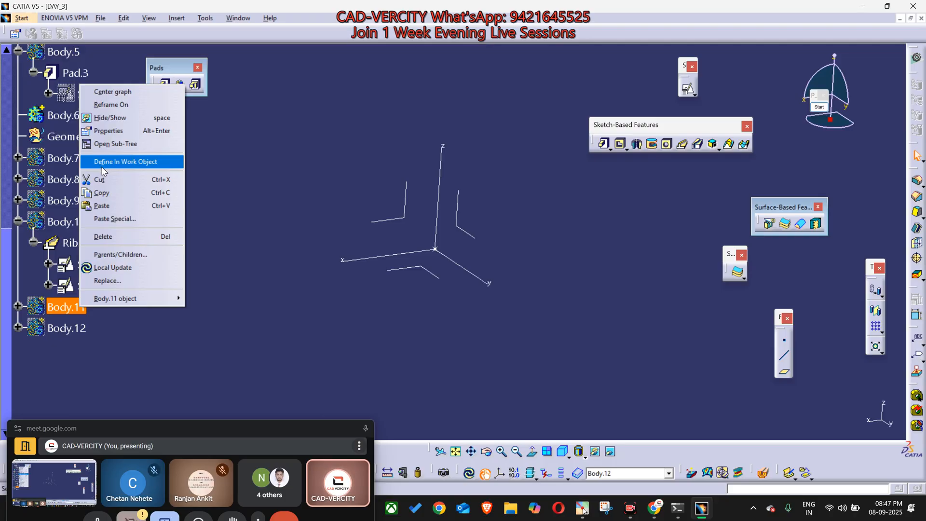
left_click(295, 219)
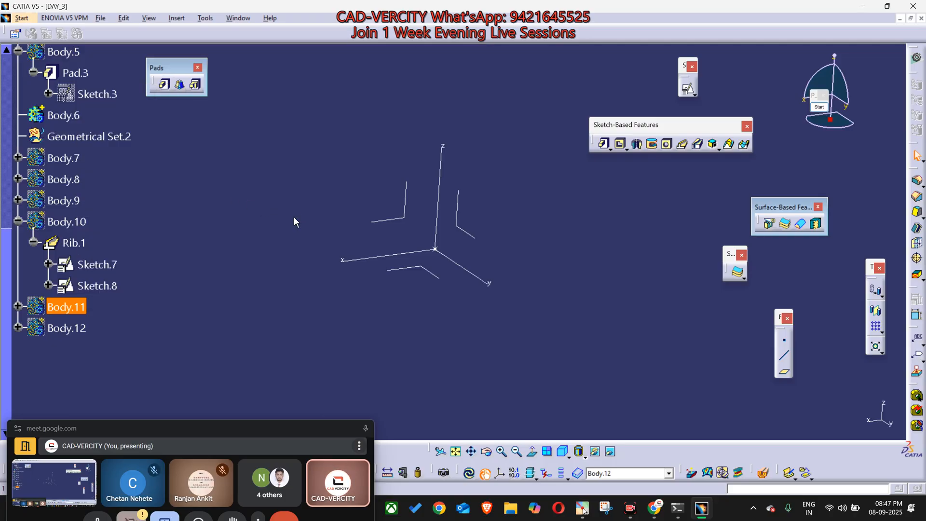
right_click(77, 308)
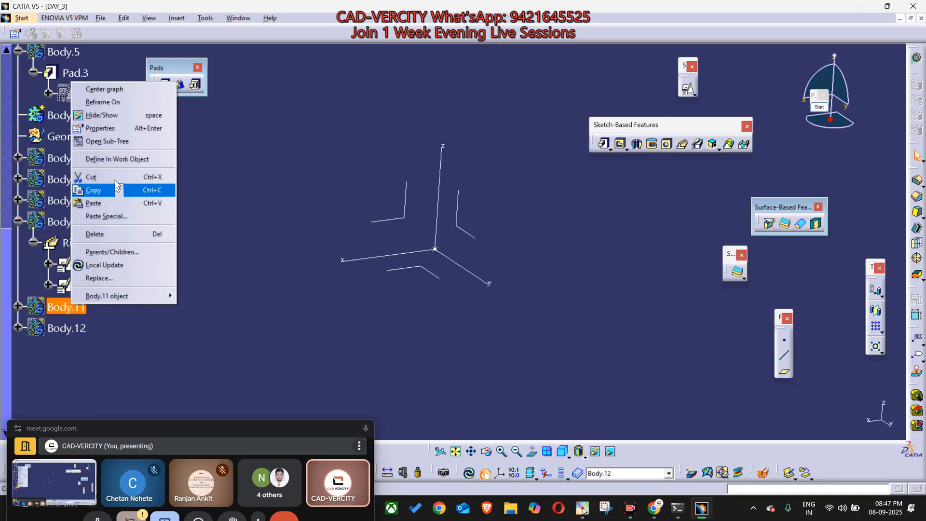
left_click(120, 159)
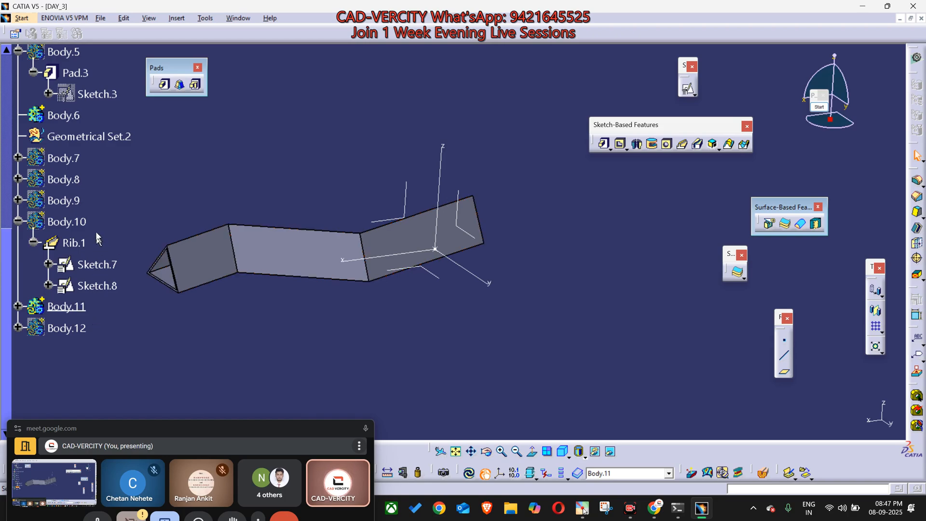
Step: Define first Body.8 and then Body.10 as the in-work object
right_click(65, 178)
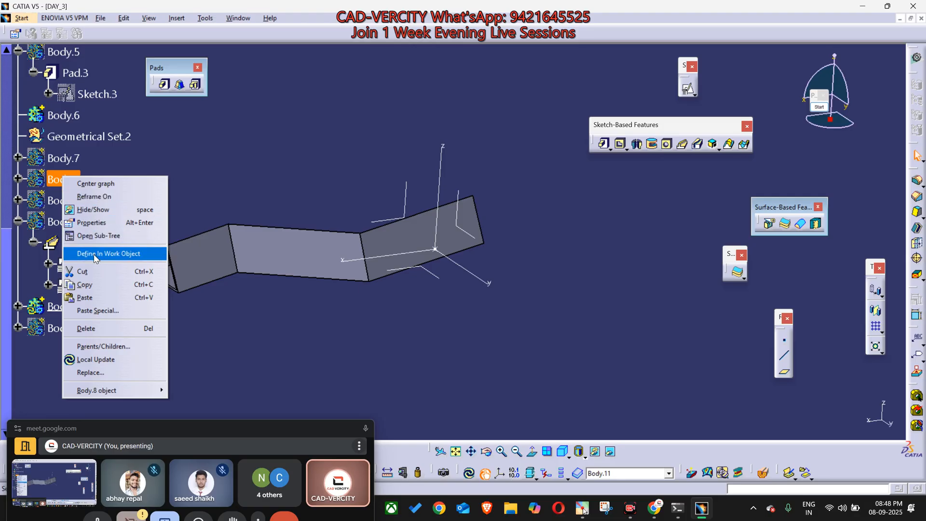
left_click(188, 187)
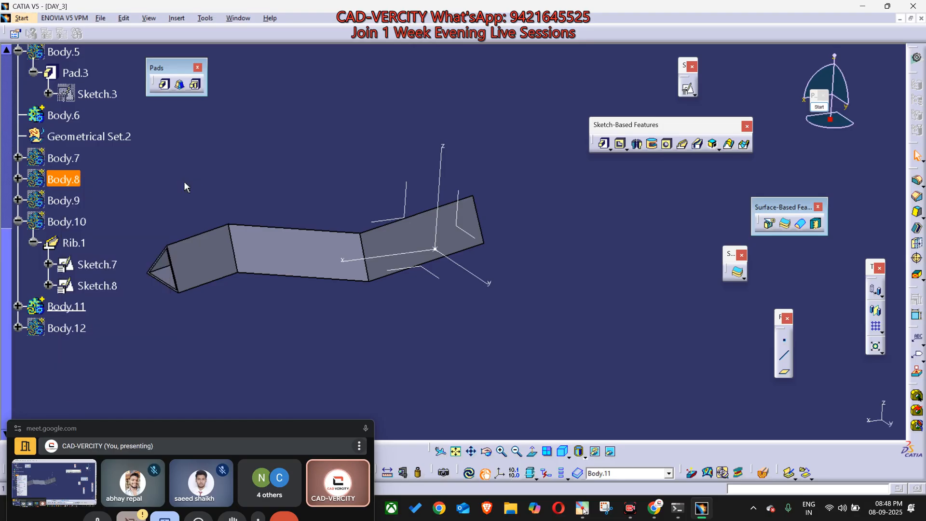
right_click(51, 185)
left_click(95, 260)
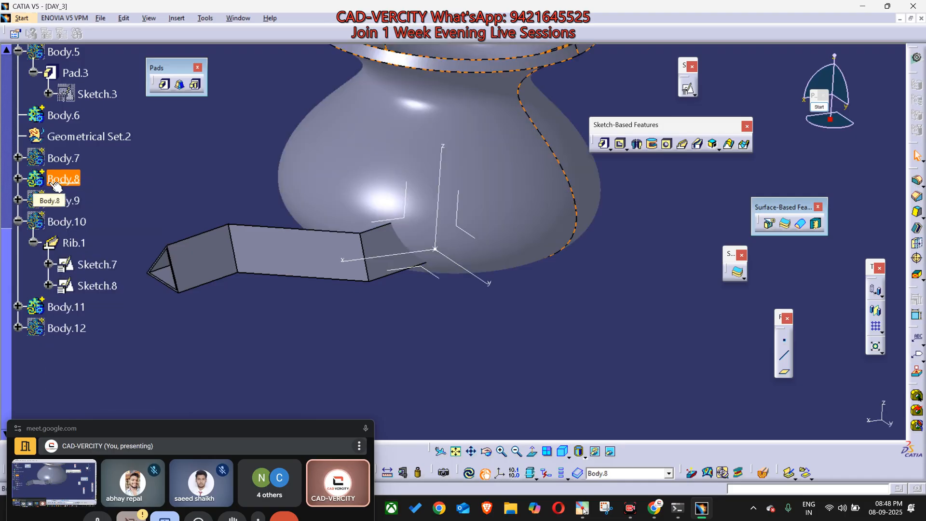
left_click(67, 221)
right_click(70, 226)
left_click(116, 303)
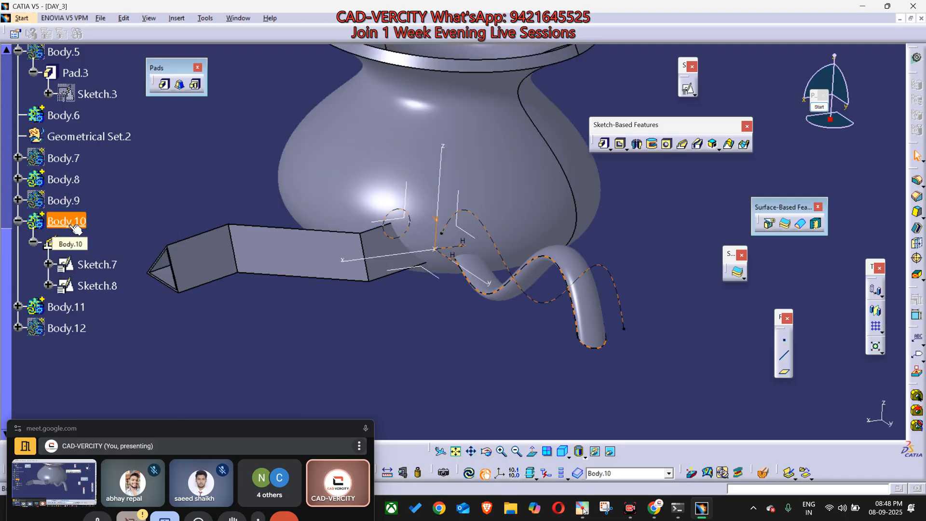
Step: Define Body.11 as the in-work object and hide Body.8, Body.11 and Body.10
right_click(77, 306)
left_click(116, 156)
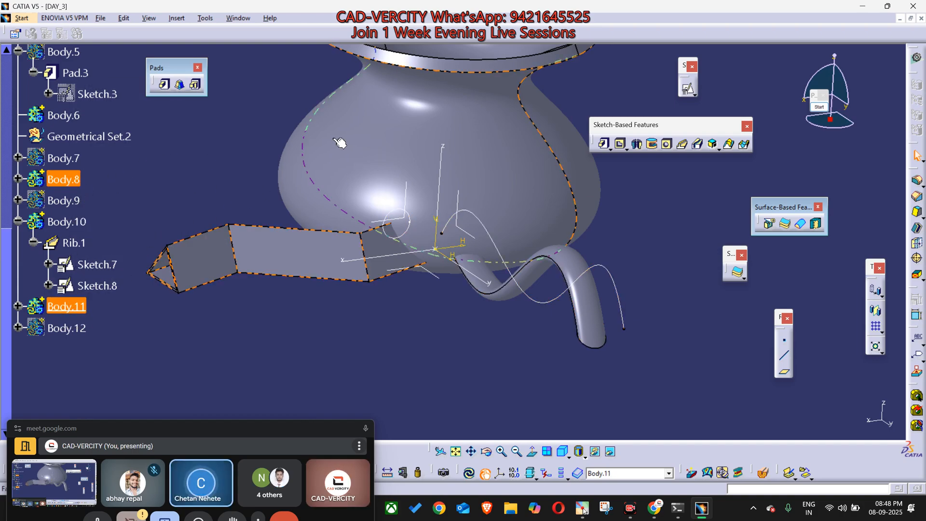
middle_click_drag(339, 143, 321, 229)
right_click(62, 181)
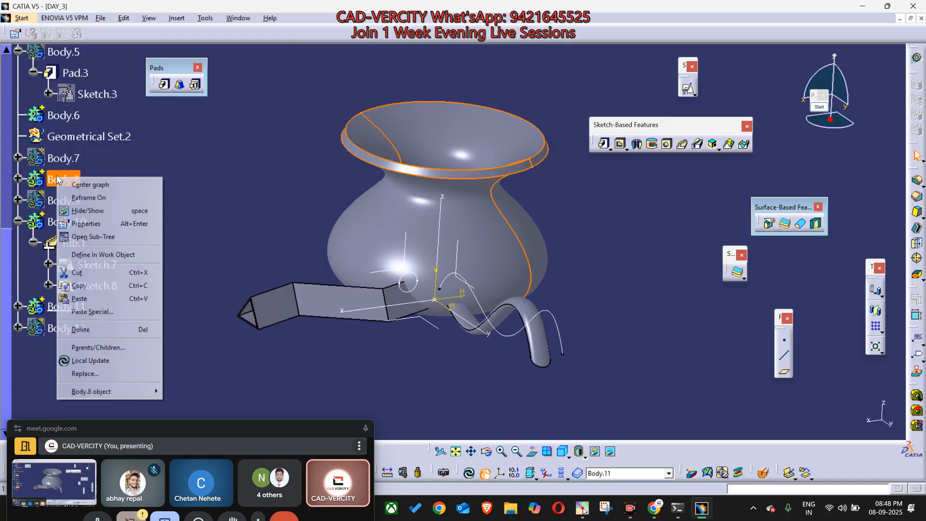
left_click(84, 209)
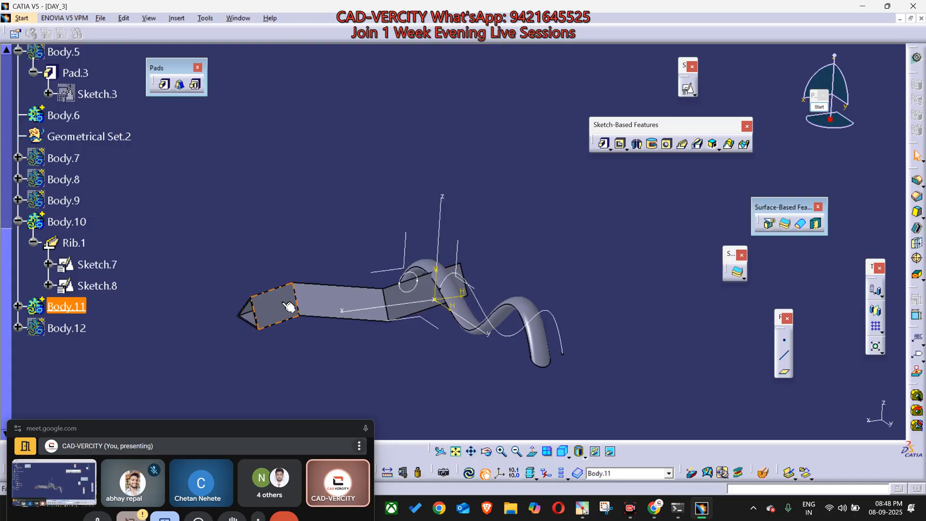
right_click(70, 307)
key("h")
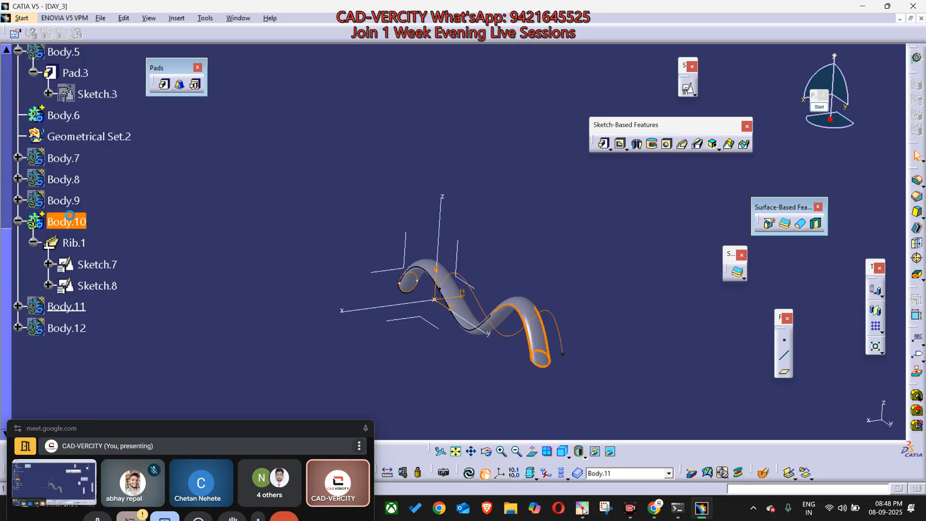
right_click(72, 218)
key("h")
middle_click_drag(369, 348, 551, 284)
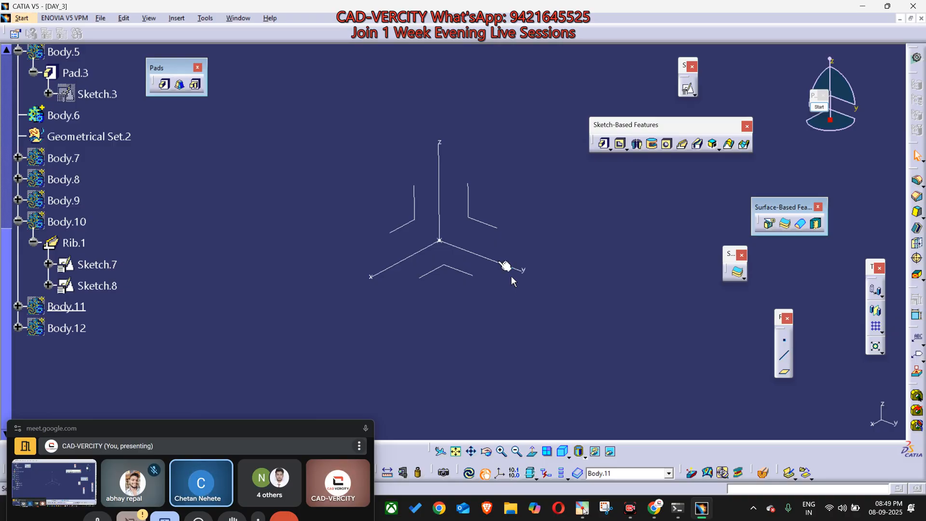
Step: Examine the alias and accelerator properties of the Cumulated Dimensions command among all commands in the Customize settings
right_click(918, 107)
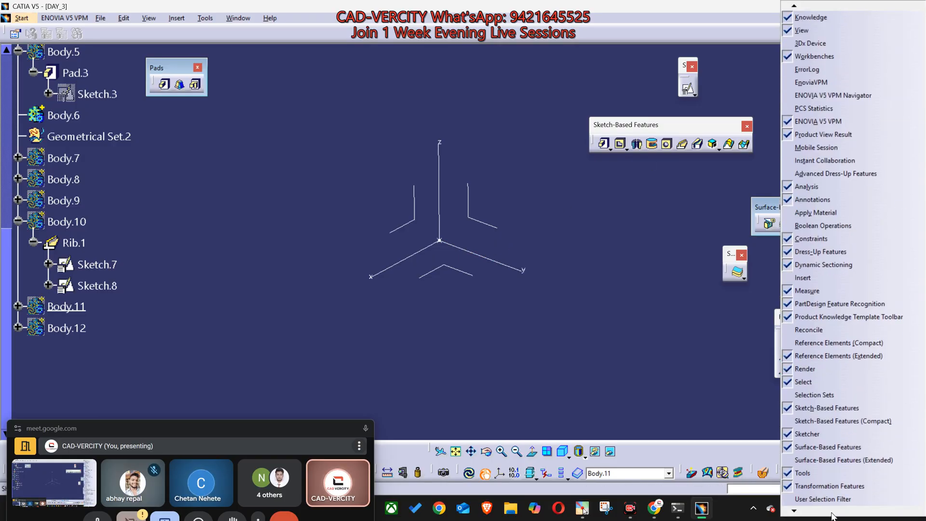
left_click(827, 477)
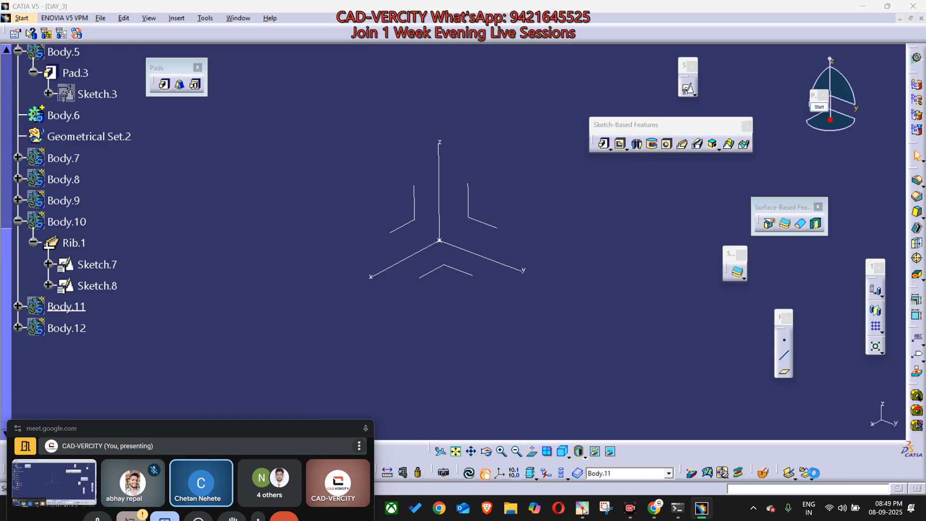
left_click(512, 90)
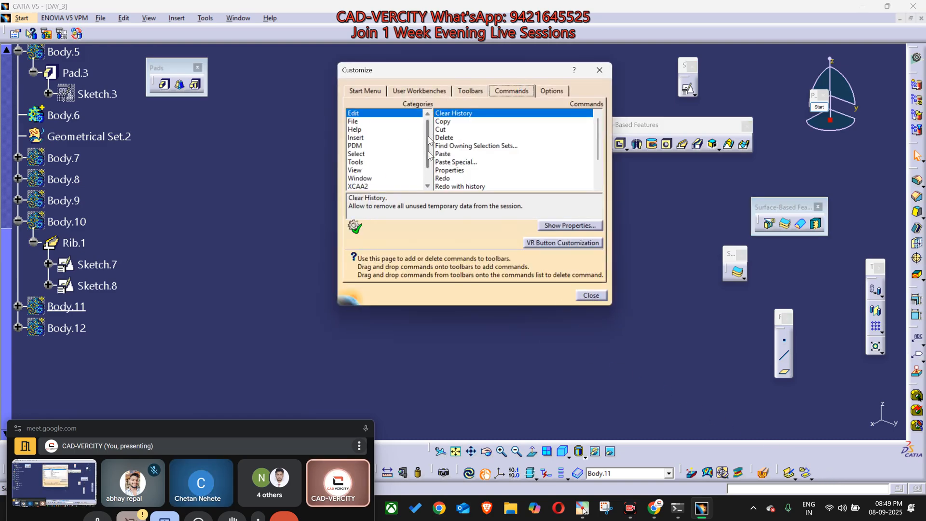
scroll(429, 155, "down", 1)
left_click(384, 187)
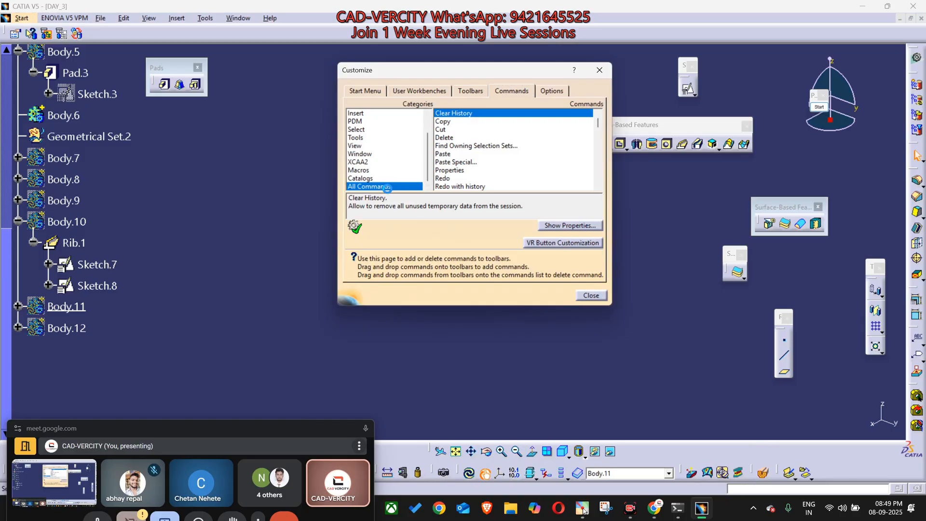
left_click(514, 153)
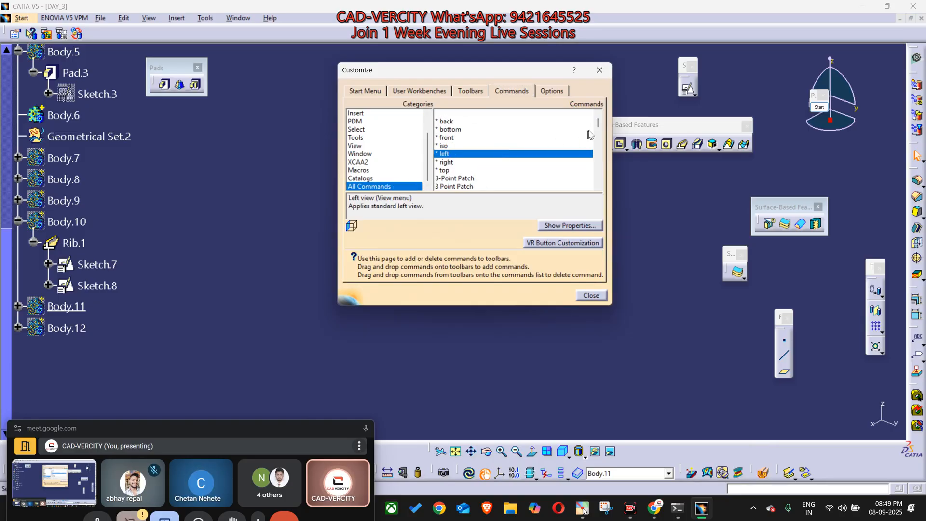
scroll(487, 151, "down", 20)
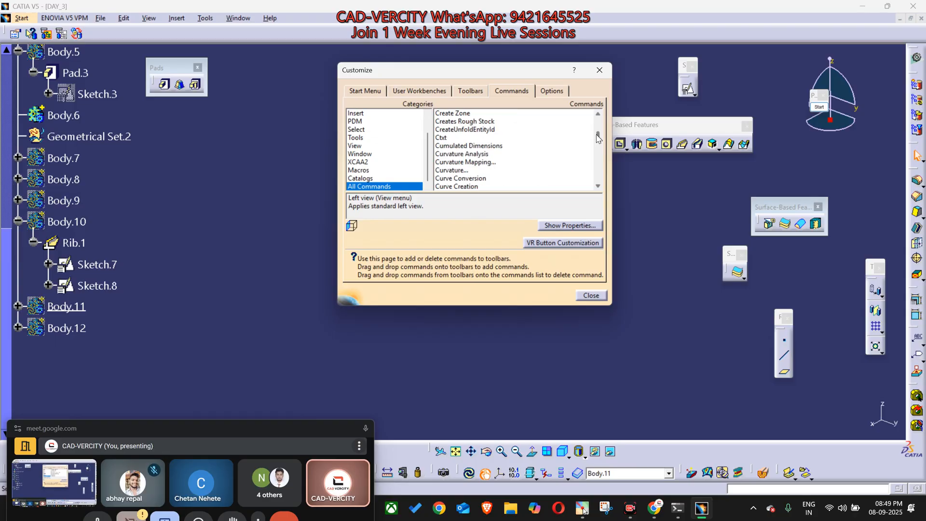
left_click(487, 146)
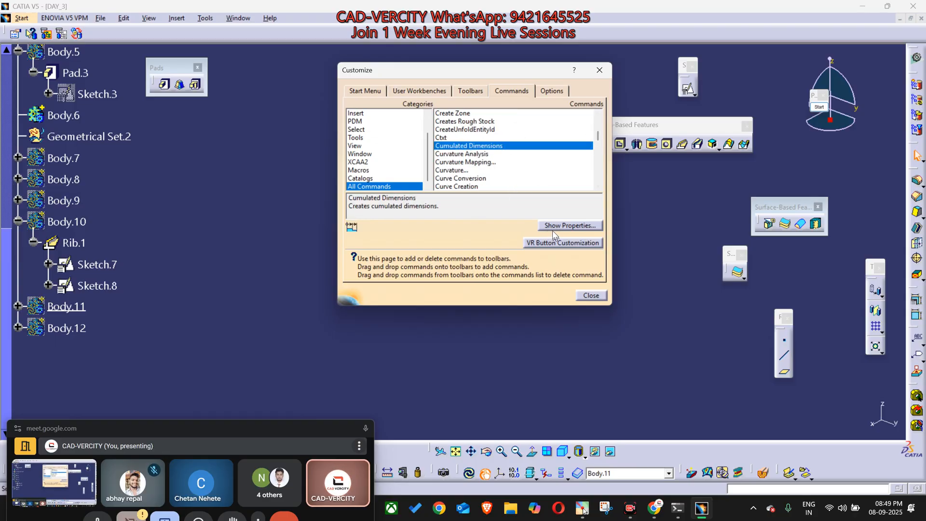
left_click(569, 225)
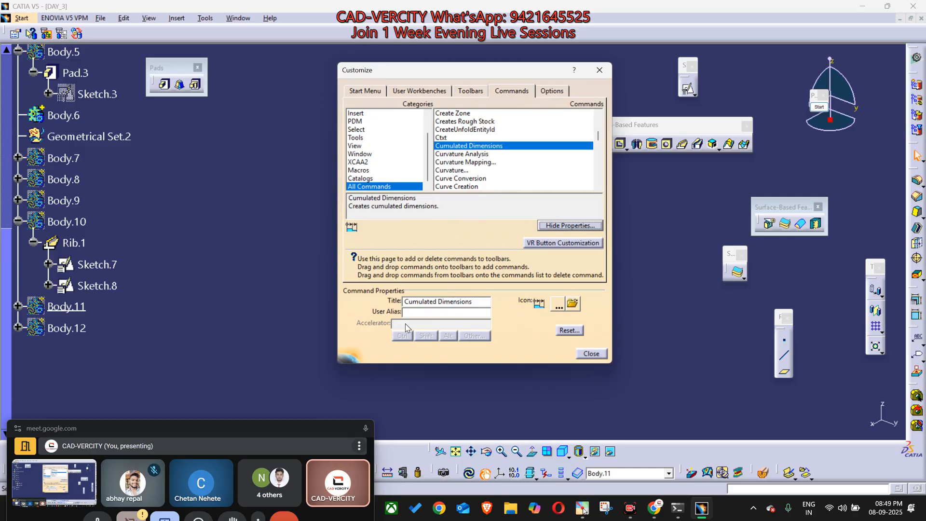
left_click(590, 354)
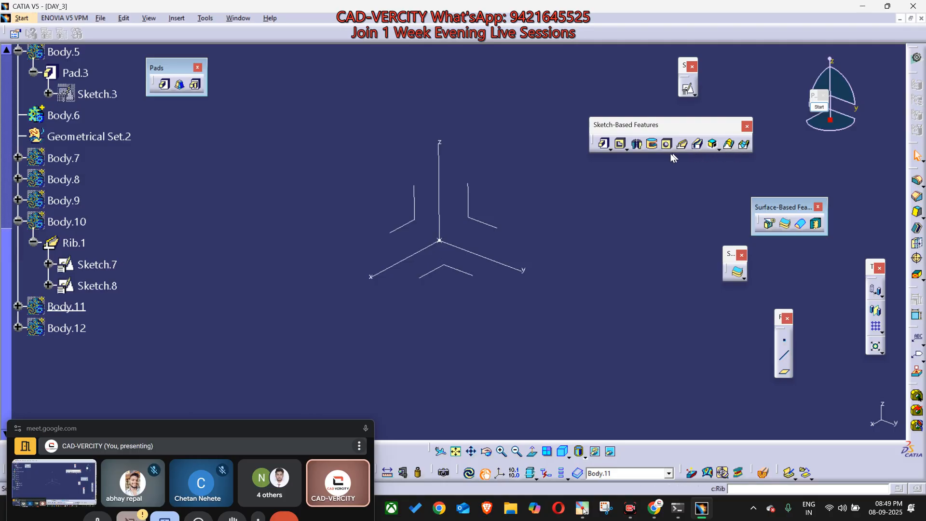
Step: Move the Sketch-Based Features toolbar to the place of the Pads toolbar and close the Pads toolbar
middle_click_drag(602, 164, 647, 187)
mouse_move(693, 129)
left_mouse_down()
mouse_move(173, 100)
mouse_move(259, 68)
left_mouse_up()
left_click(198, 67)
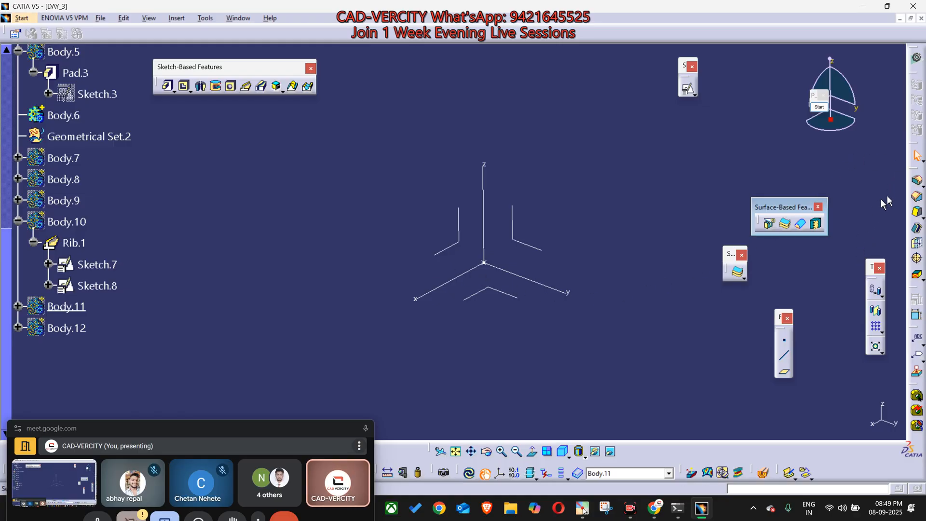
Step: Undock the Dress-Up Features toolbar, lay it out horizontally, and detach its Fillets commands as a separate toolbar
left_click_drag(917, 169, 677, 146)
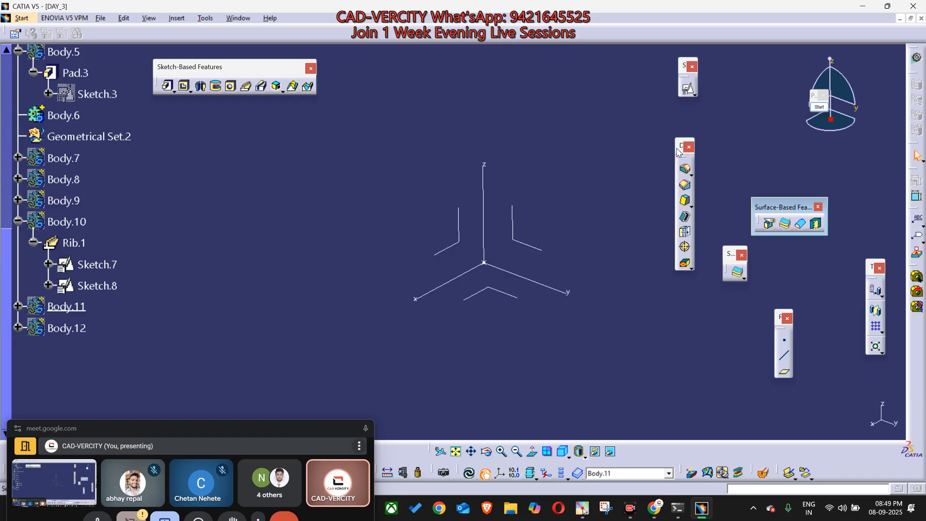
left_click_drag(678, 152, 642, 146)
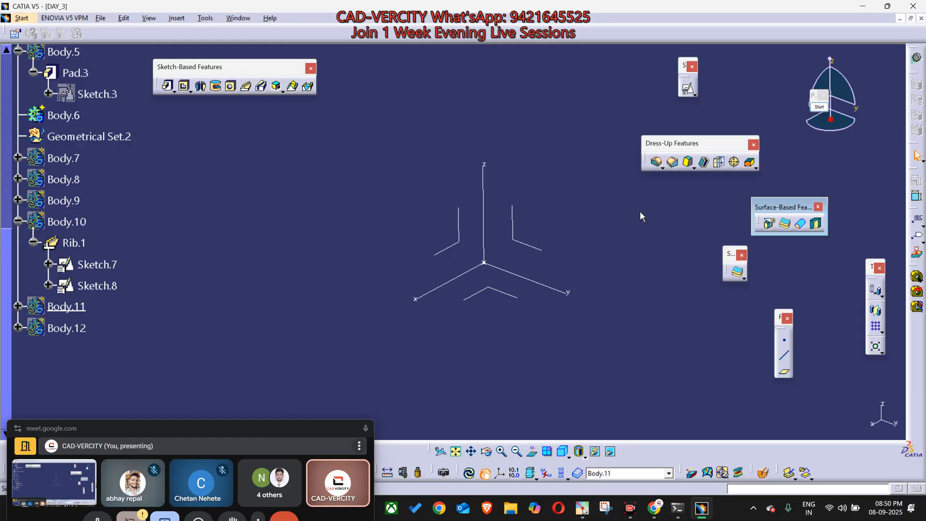
left_click(662, 168)
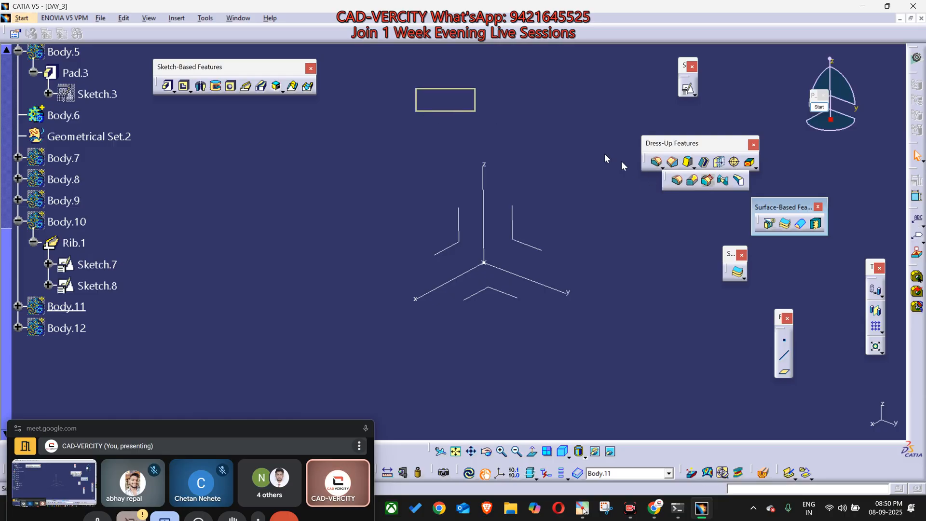
left_click_drag(621, 162, 494, 94)
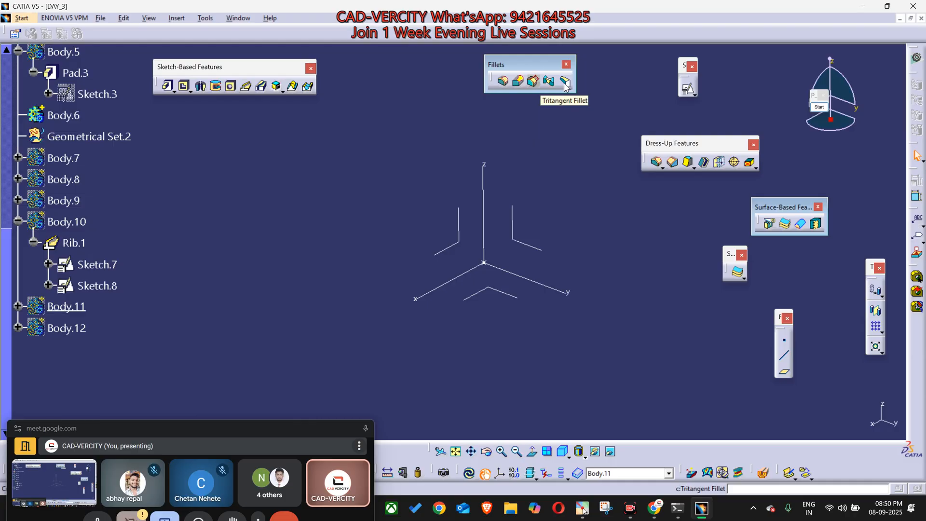
Step: Define Body.12 as the in-work object and insert a new body after it
right_click(77, 331)
left_click(111, 182)
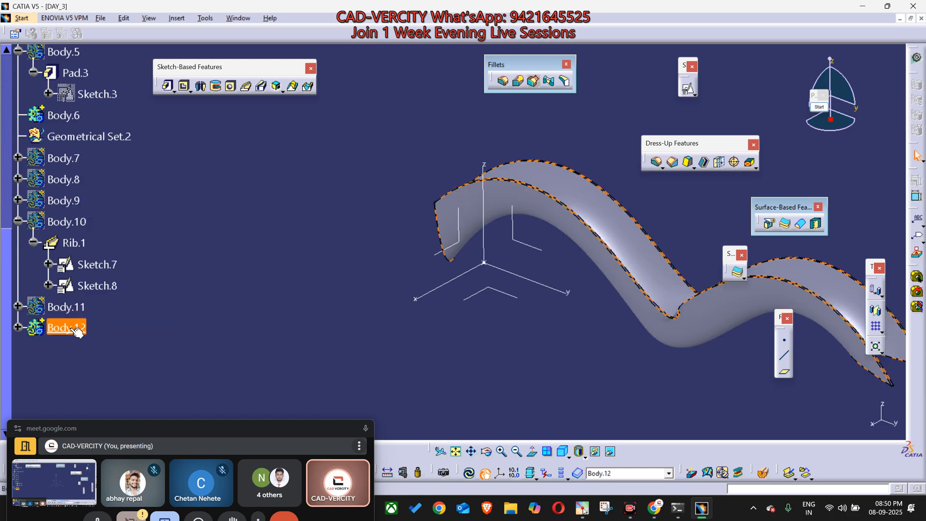
middle_click_drag(372, 279, 364, 346)
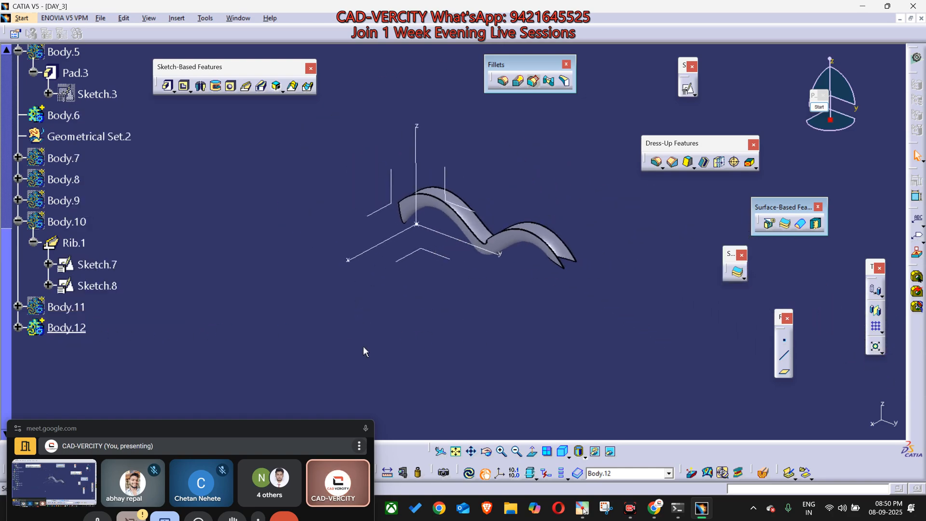
key("alt+i")
key("b")
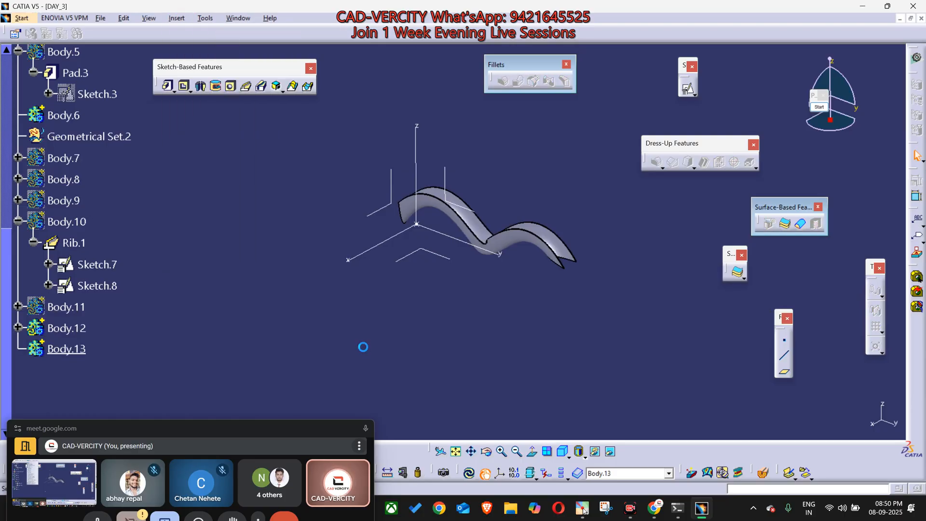
Step: Hide Body.12 containing the U-shaped rib
right_click(68, 326)
key("h")
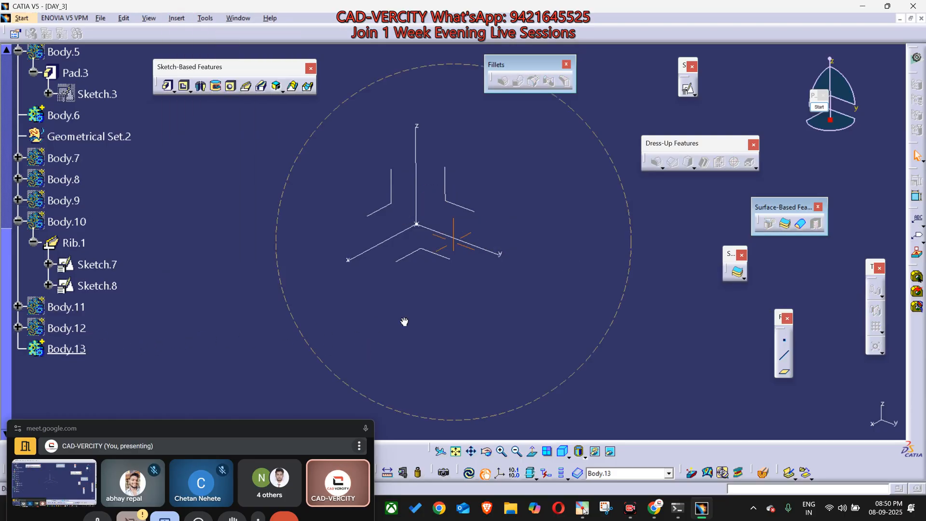
middle_click_drag(406, 320, 609, 332)
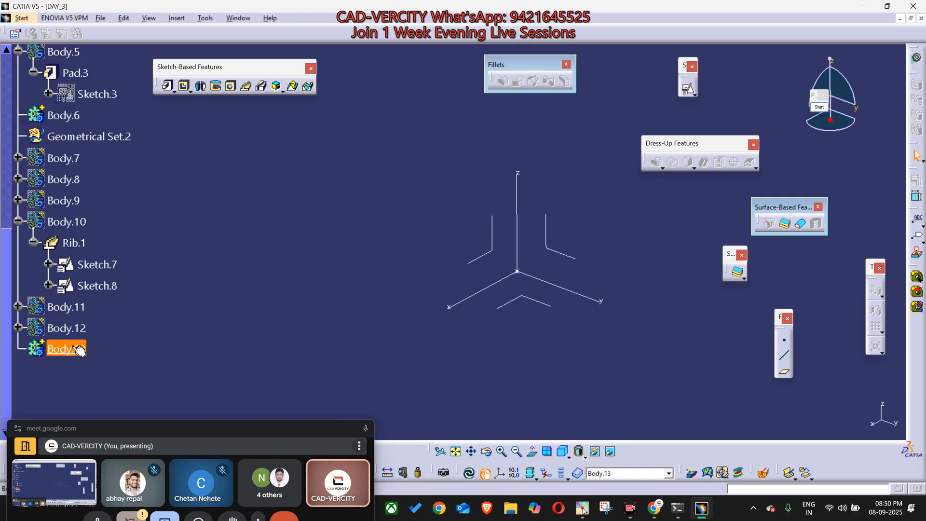
Step: Create a positioned sketch on the ZX plane of Axis System.2 with Swap and Reverse H enabled
left_click(690, 90)
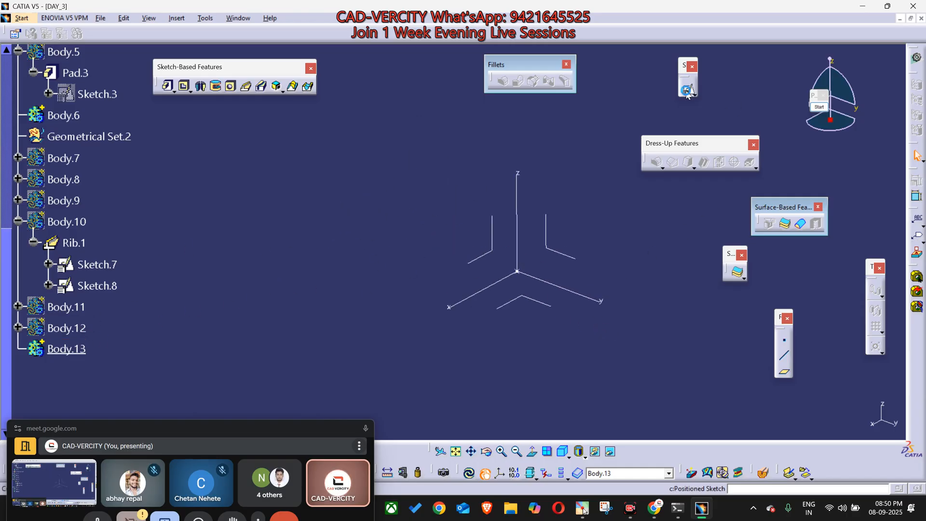
middle_click_drag(566, 316, 419, 261)
left_click(727, 378)
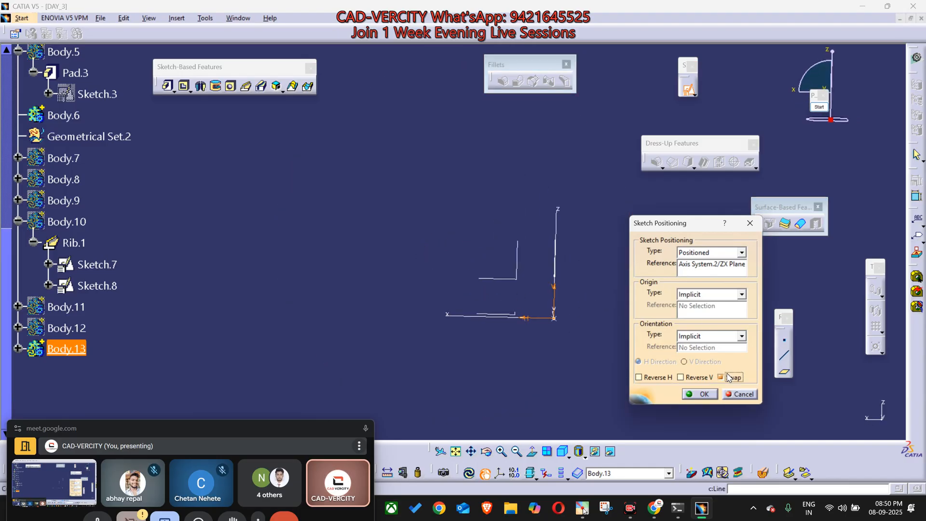
left_click(660, 378)
left_click(699, 394)
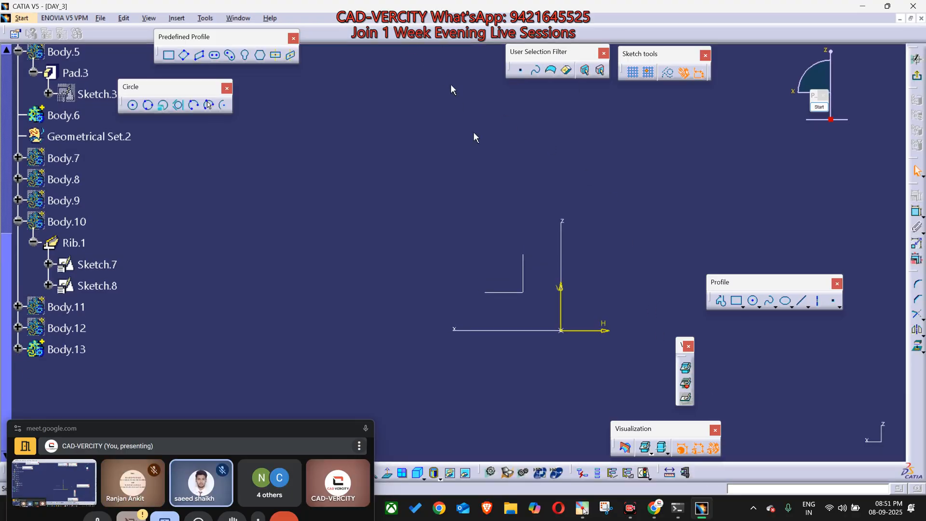
Step: Draw a large rectangle freehand around the sketch origin and exit the sketch
left_click(737, 300)
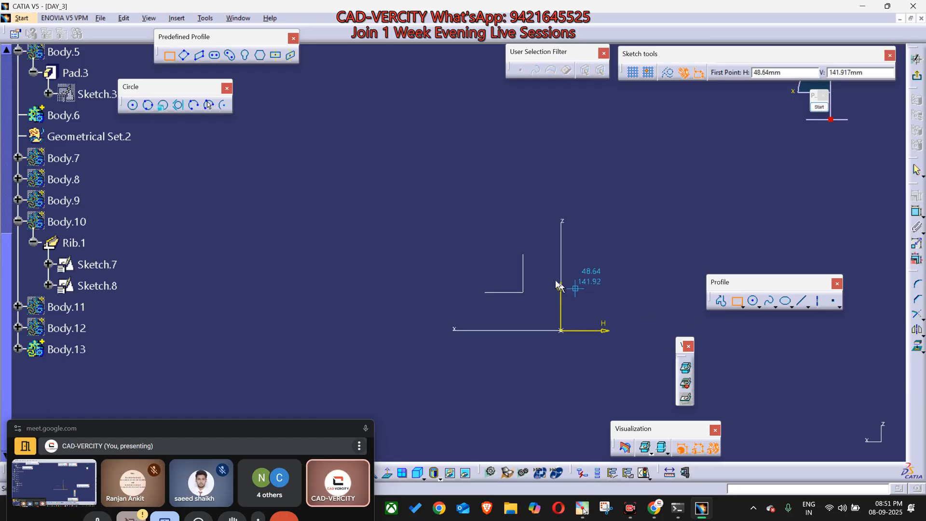
middle_click_drag(505, 265, 405, 232)
left_click(340, 205)
left_click(608, 385)
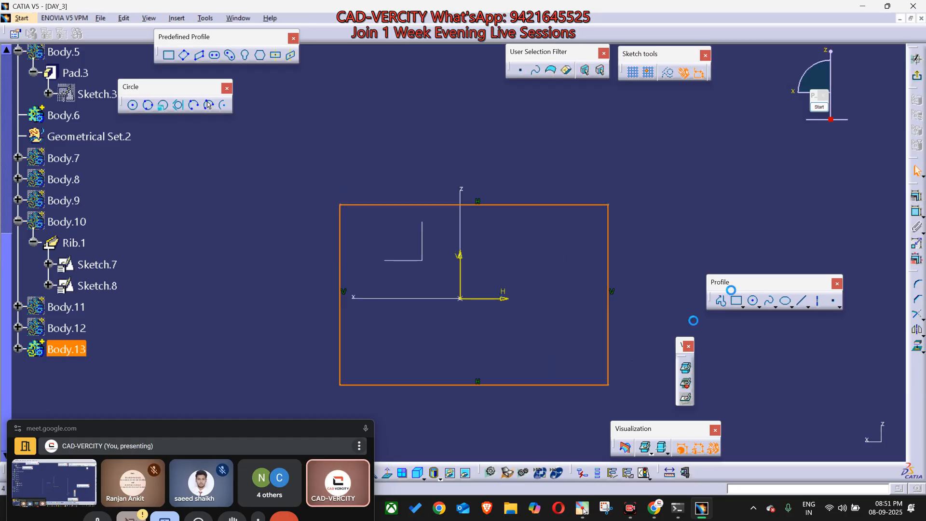
left_click(918, 76)
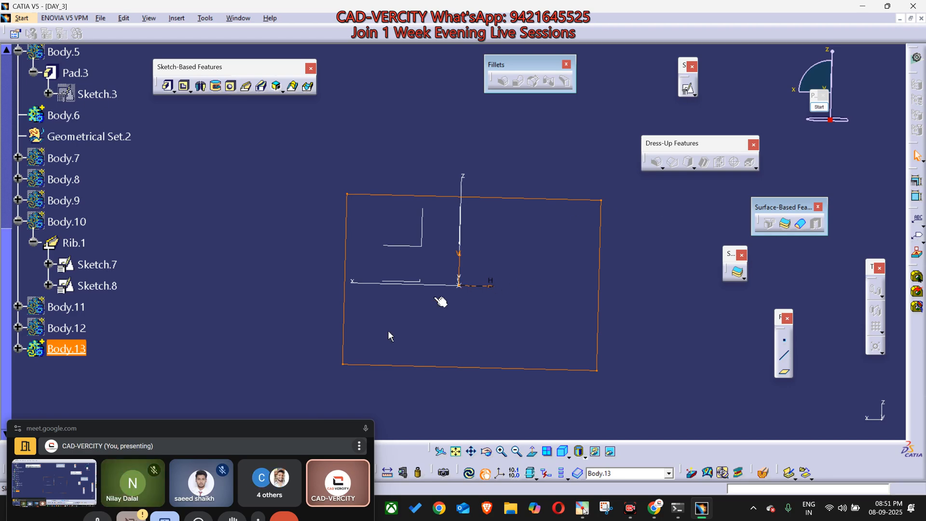
Step: Pad the rectangle into a solid block, extending both limits freehand to either side of the sketch plane
mouse_move(440, 303)
middle_mouse_down()
mouse_move(413, 312)
mouse_move(606, 362)
mouse_move(601, 325)
middle_mouse_up()
left_click(168, 87)
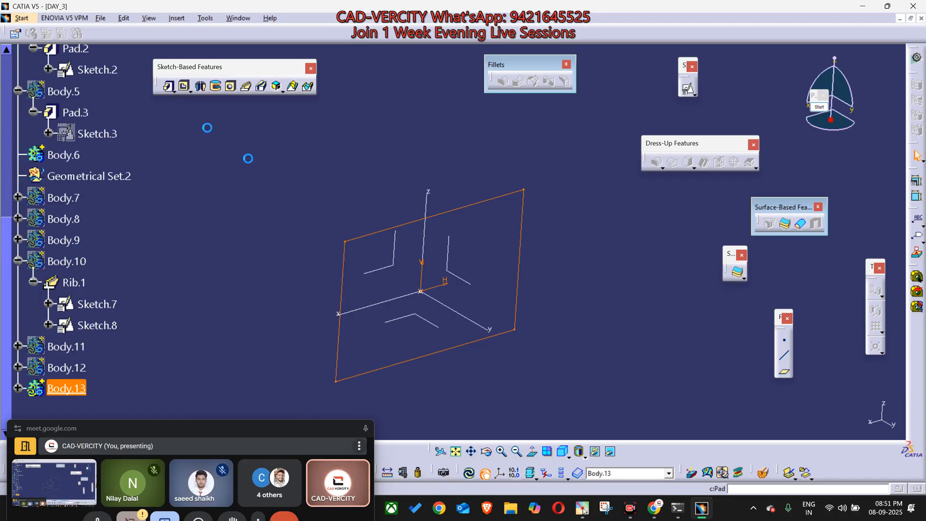
middle_click_drag(408, 189, 390, 203)
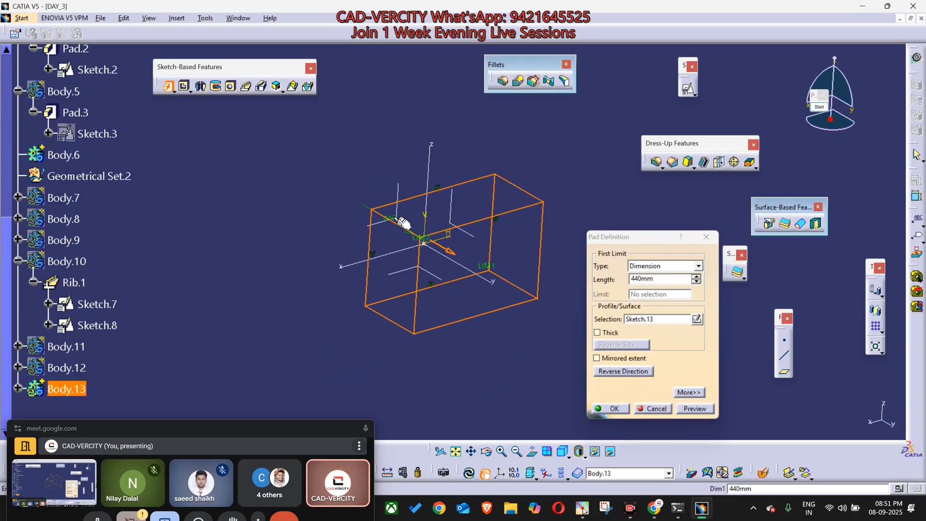
left_click_drag(416, 241, 299, 186)
middle_click_drag(299, 283, 336, 292)
left_click_drag(500, 273, 556, 300)
left_click(619, 408)
middle_click_drag(545, 282, 554, 203)
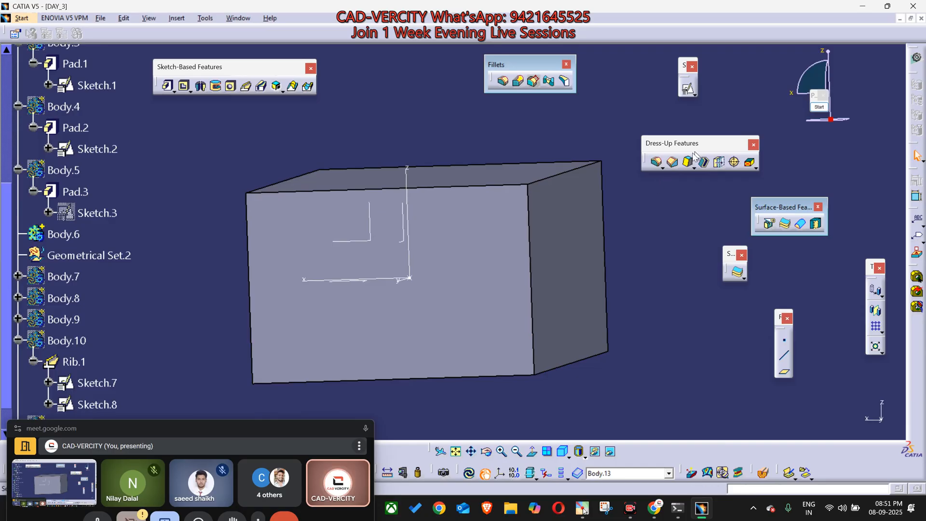
Step: Detach the fillet commands again as a floating toolbar above the block
left_click(662, 168)
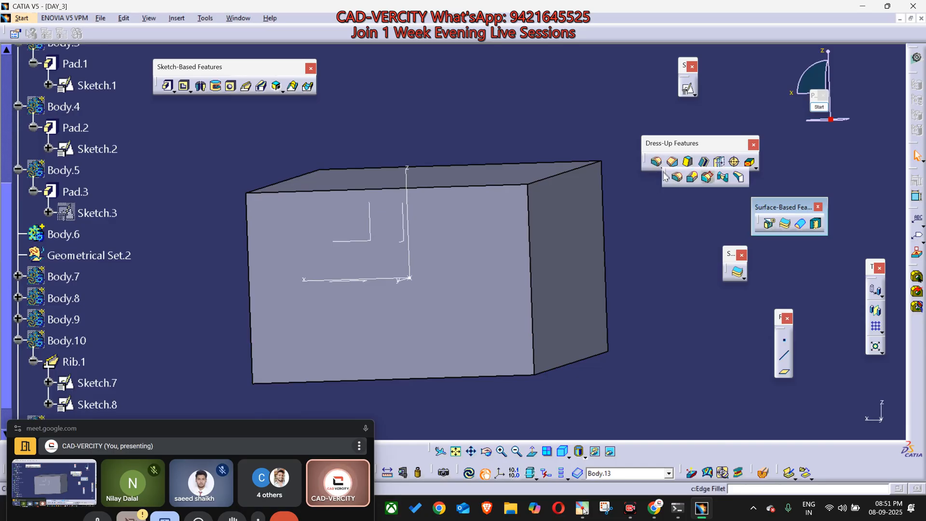
left_click_drag(665, 176, 439, 97)
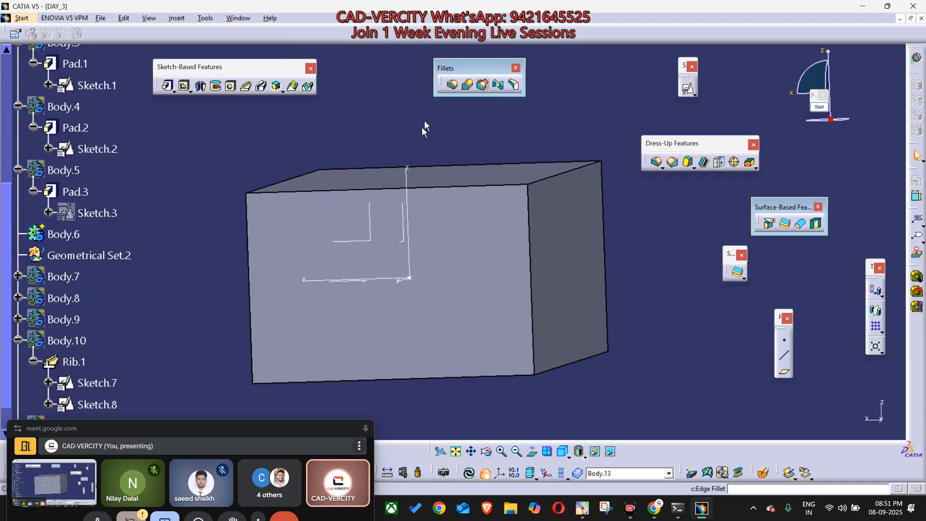
Step: Start an Edge Fillet on the block's upper edge on the X side and preview it with a 30 mm radius
mouse_move(489, 204)
middle_mouse_down("ctrl")
mouse_move(479, 201)
mouse_move(492, 195)
middle_mouse_up("ctrl")
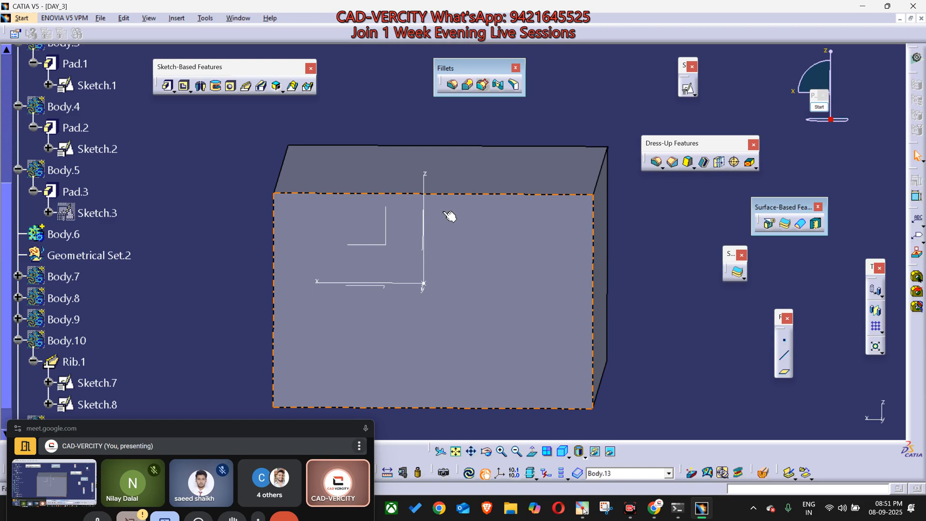
middle_click_drag(450, 216, 538, 217, "ctrl")
middle_click_drag(424, 168, 422, 178)
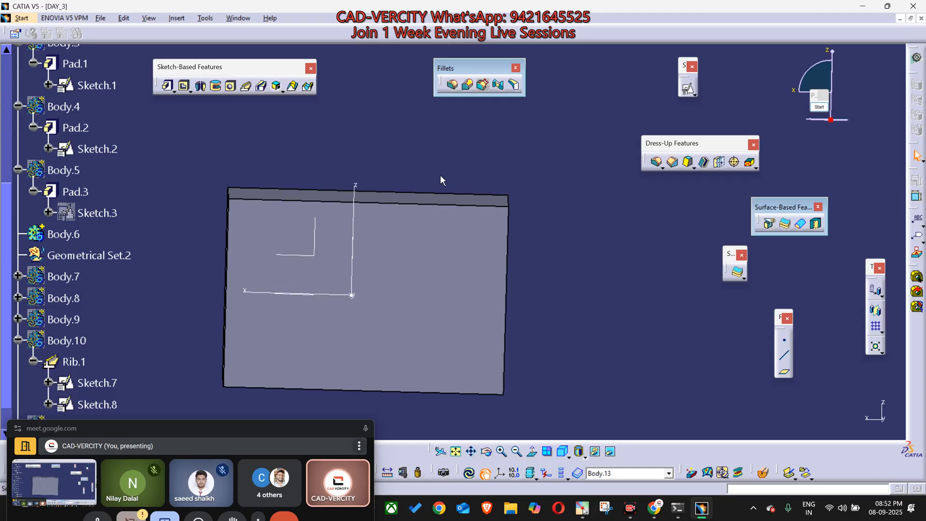
middle_click_drag(389, 182, 279, 263, "ctrl")
middle_click_drag(328, 230, 419, 234, "ctrl")
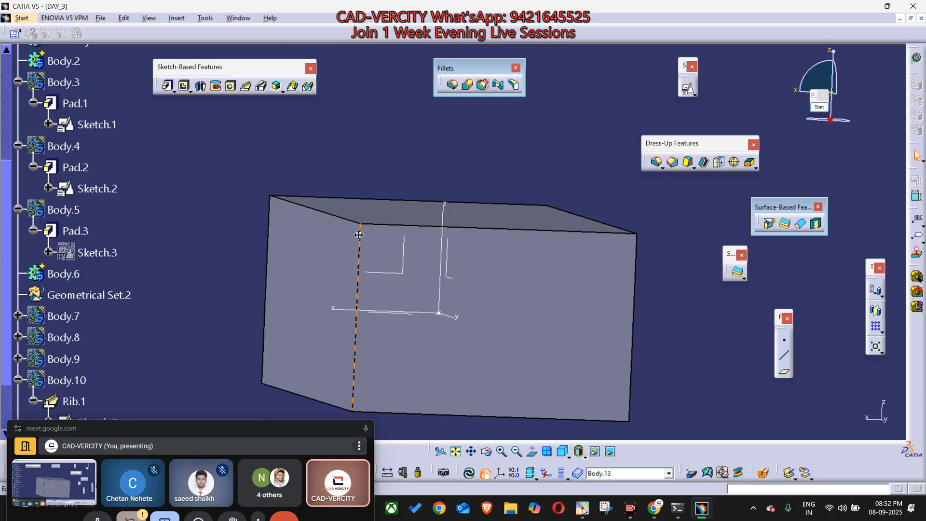
middle_click_drag(359, 235, 343, 241)
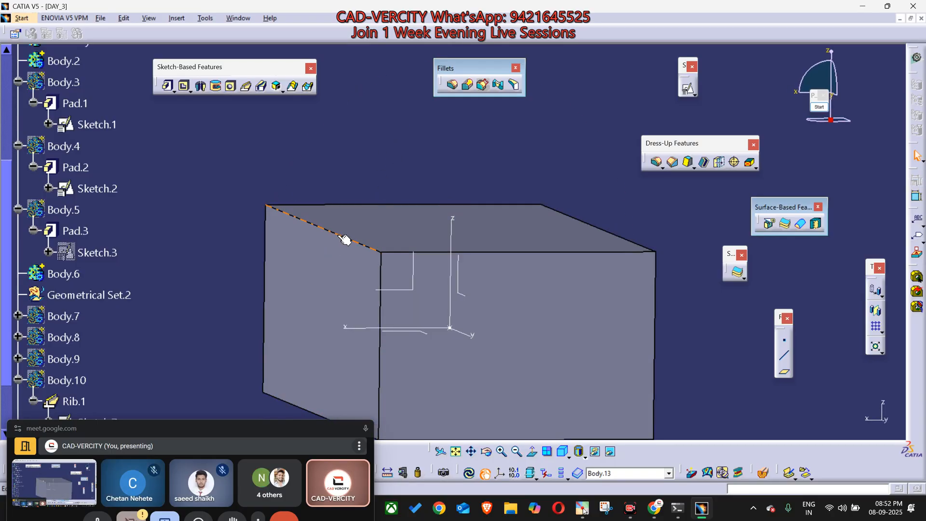
left_click(448, 87)
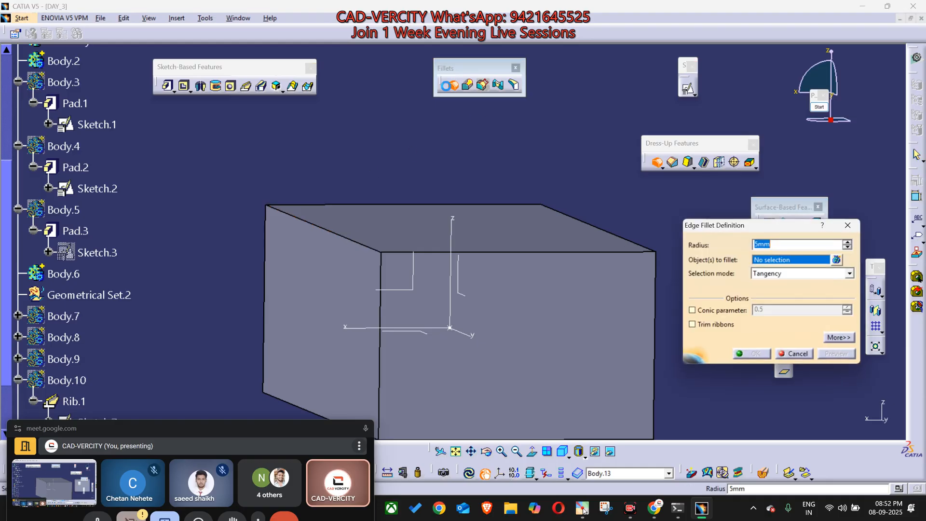
left_click(331, 232)
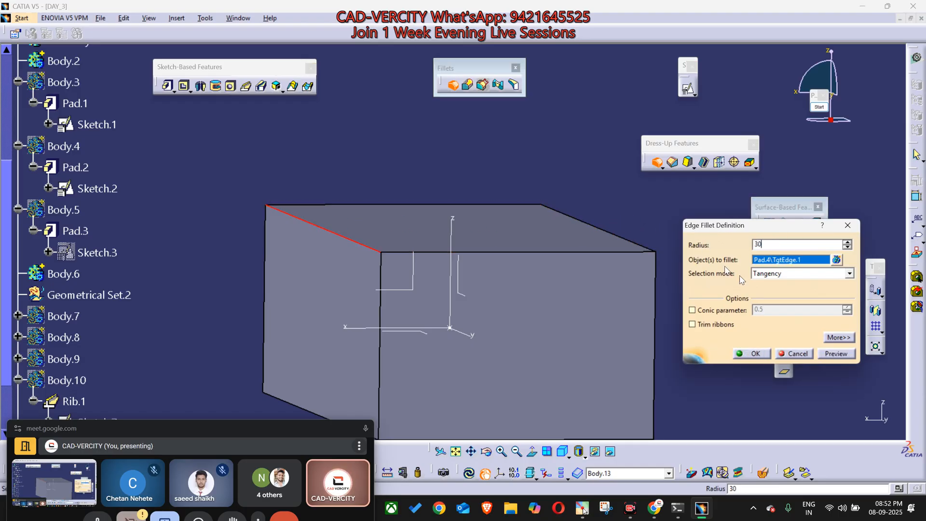
left_click(829, 355)
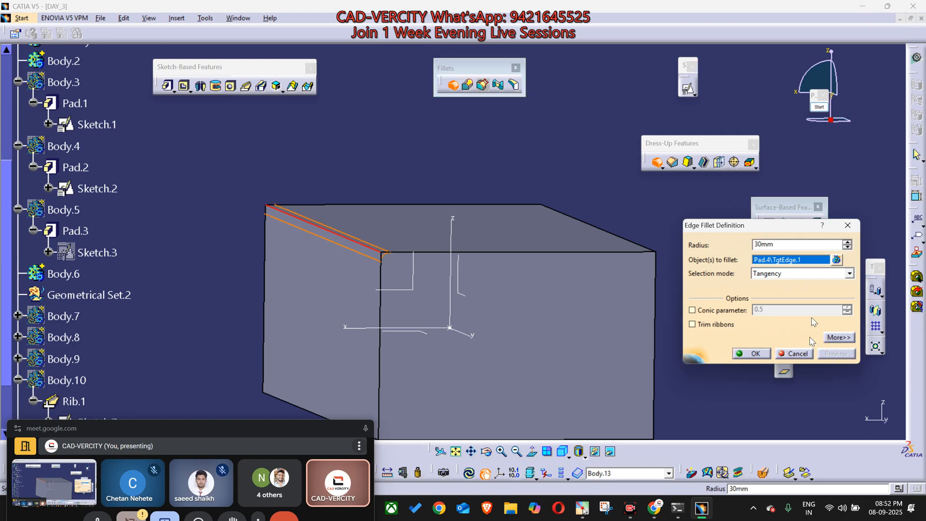
Step: Set the edge fillet's radius to 80 mm, preview it and create the fillet
left_click_drag(776, 247, 627, 236)
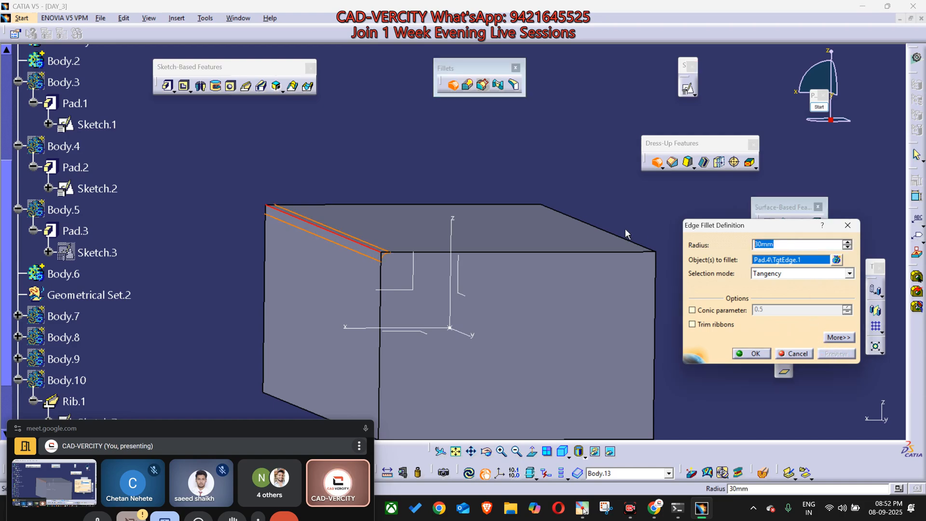
type("80")
left_click(824, 375)
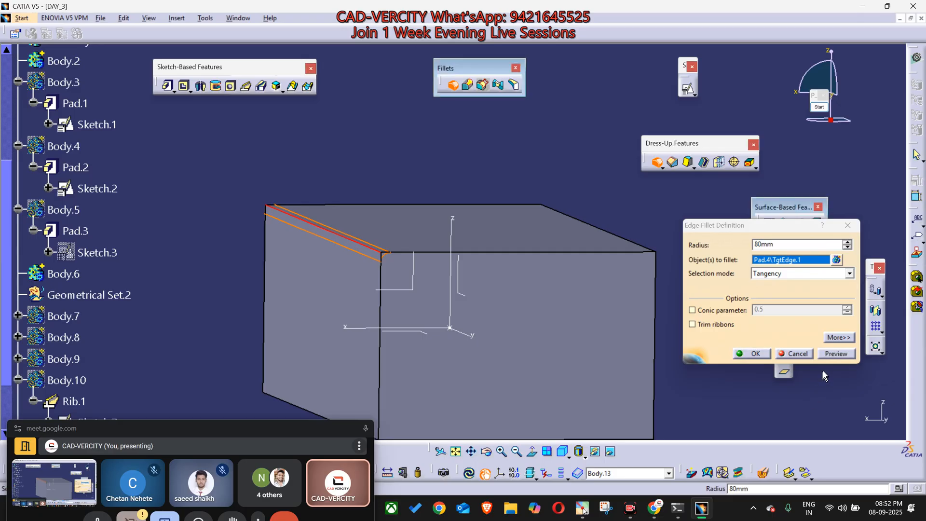
left_click(835, 354)
middle_click_drag(600, 333, 567, 328)
left_click(762, 353)
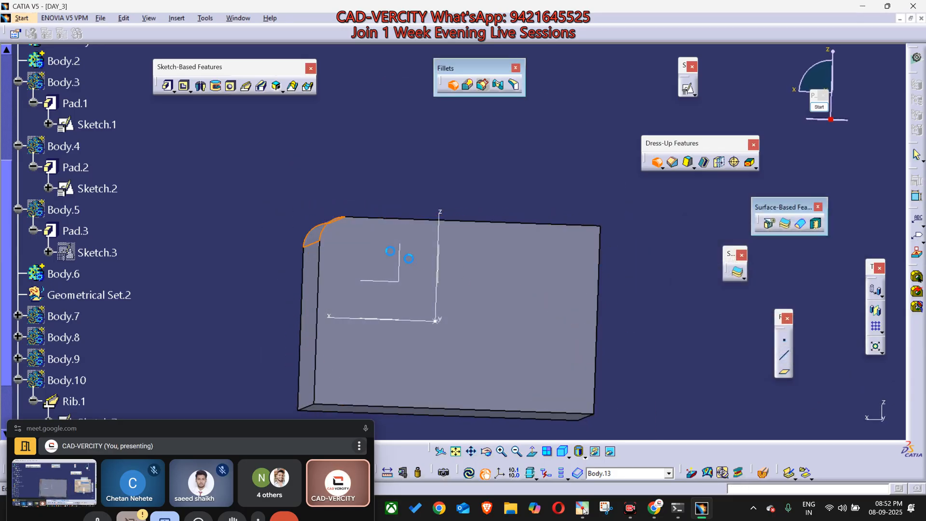
Step: Examine the fillet's two smooth boundary edges and compare them with the sharp top edge on the block's opposite side
middle_click_drag(386, 253, 403, 192)
left_click(392, 203)
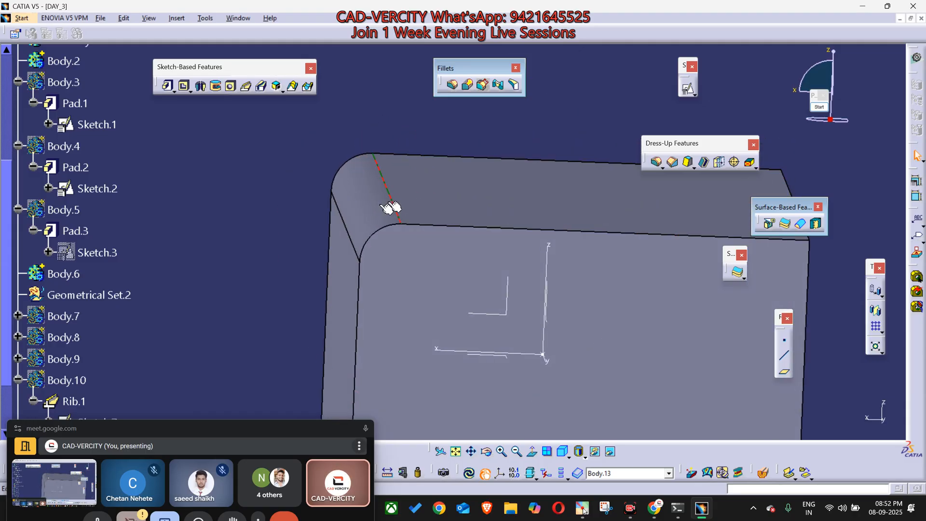
left_click(353, 234)
middle_click_drag(341, 230, 475, 212)
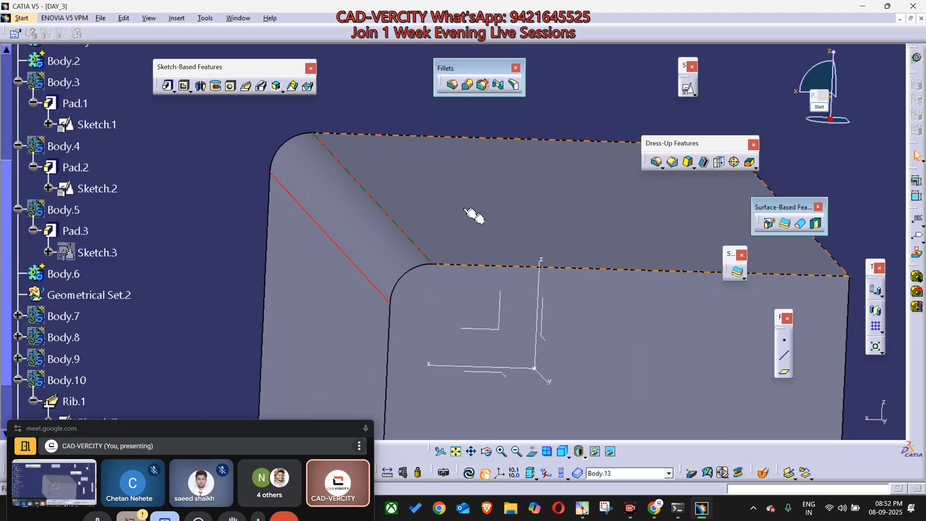
left_click(389, 109)
left_click(375, 201)
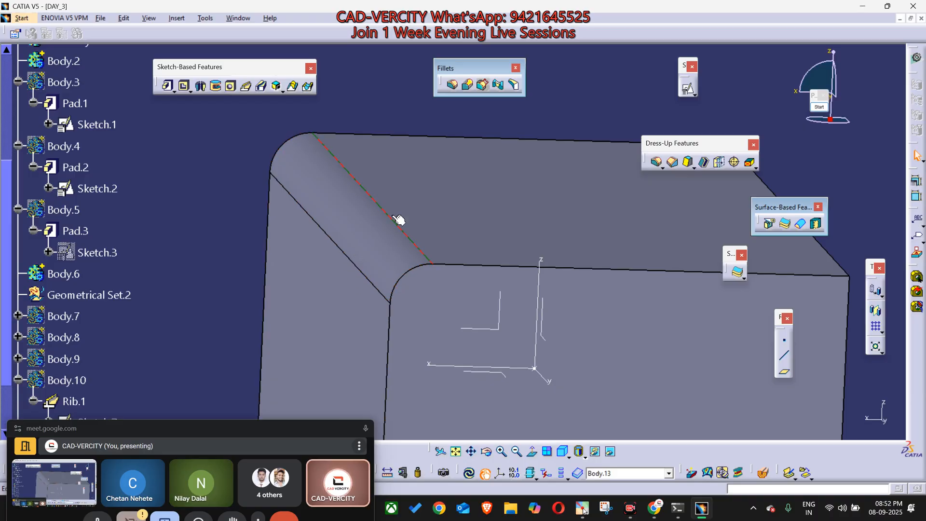
middle_click(556, 243)
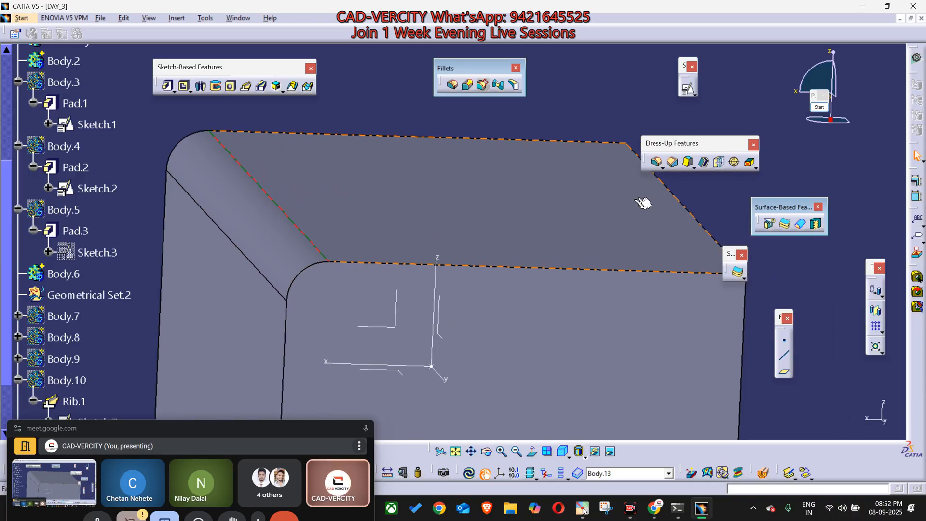
left_click(687, 213)
middle_click_drag(324, 183, 672, 339)
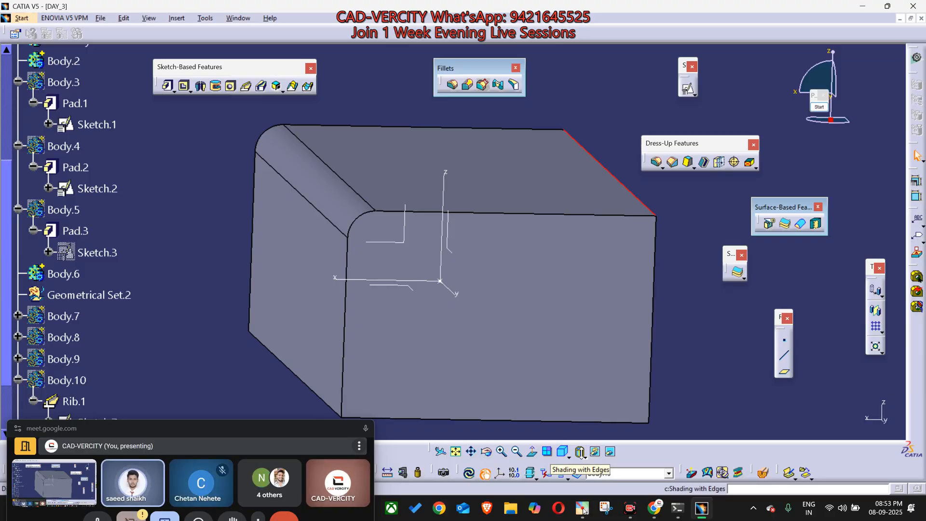
Step: Detach the view mode commands as a floating toolbar beside the block
left_click(583, 456)
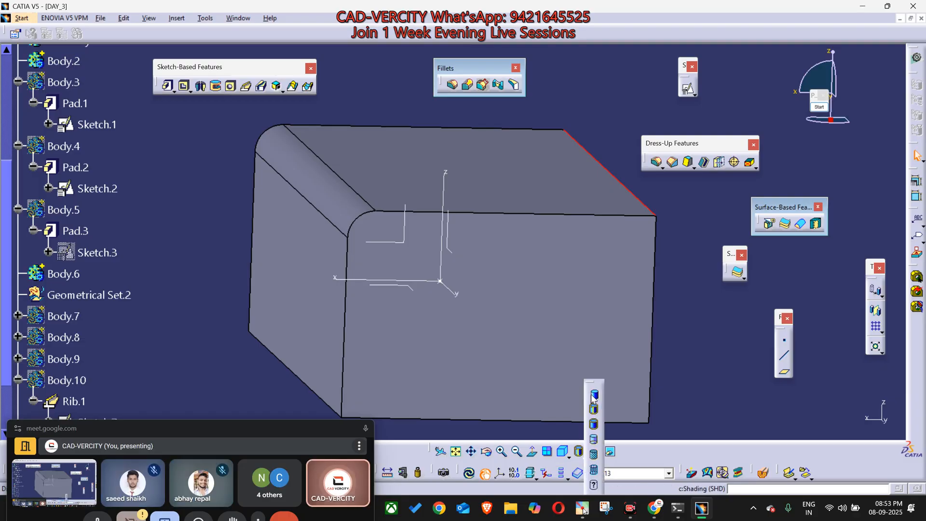
mouse_move(639, 374)
left_mouse_down()
mouse_move(684, 344)
mouse_move(696, 320)
left_mouse_up()
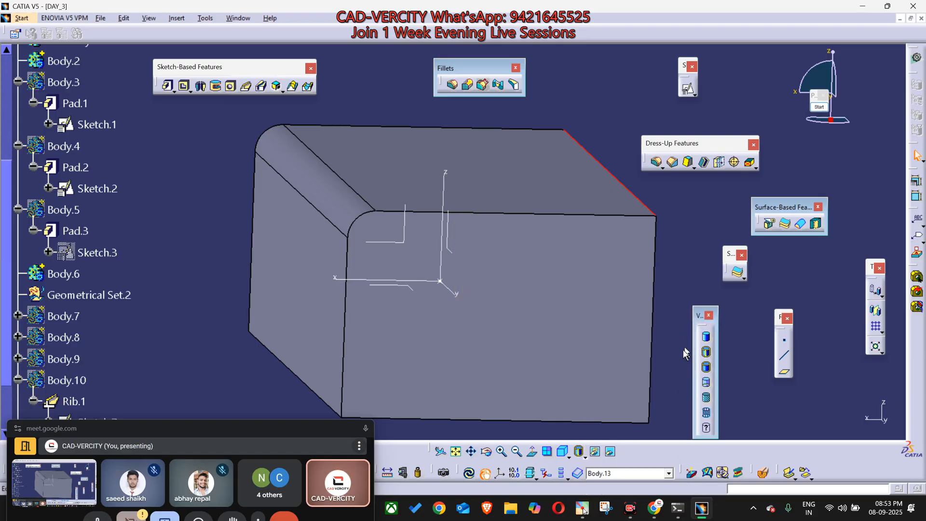
middle_click_drag(610, 292, 676, 378)
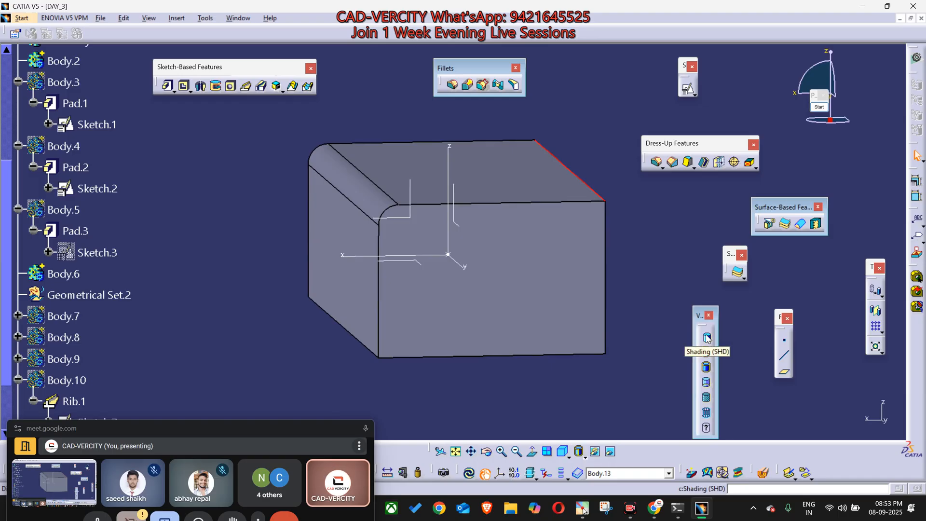
Step: Display the block in Shading and in Shading with Edges, ending on shading with edges but without smooth edges
left_click(707, 338)
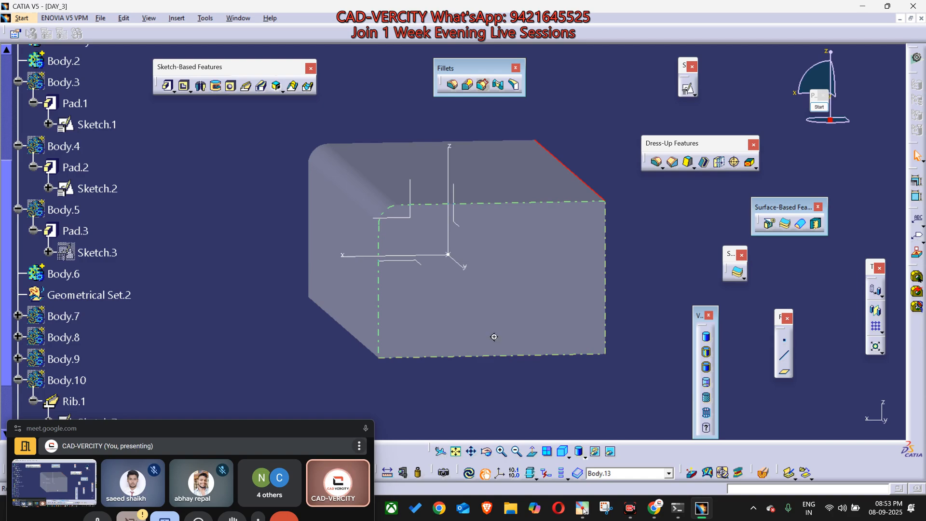
middle_click_drag(493, 336, 553, 390)
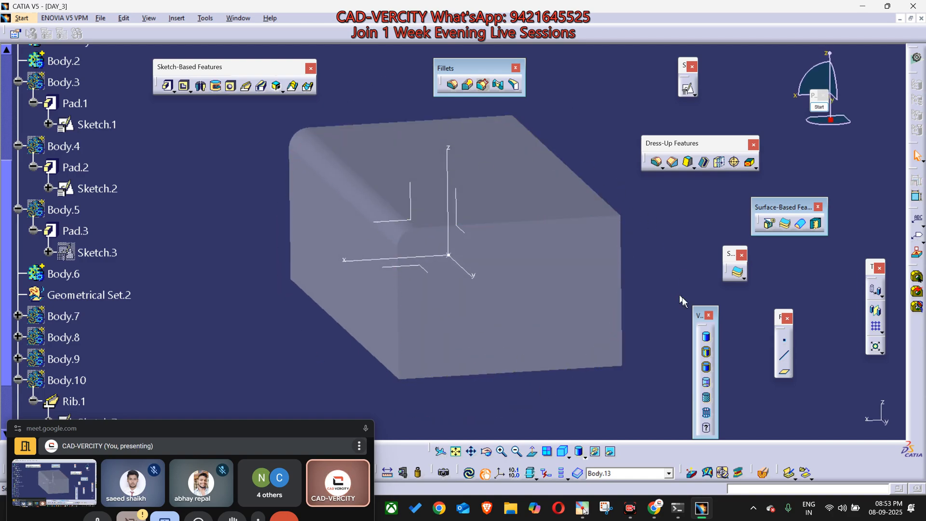
left_click(706, 352)
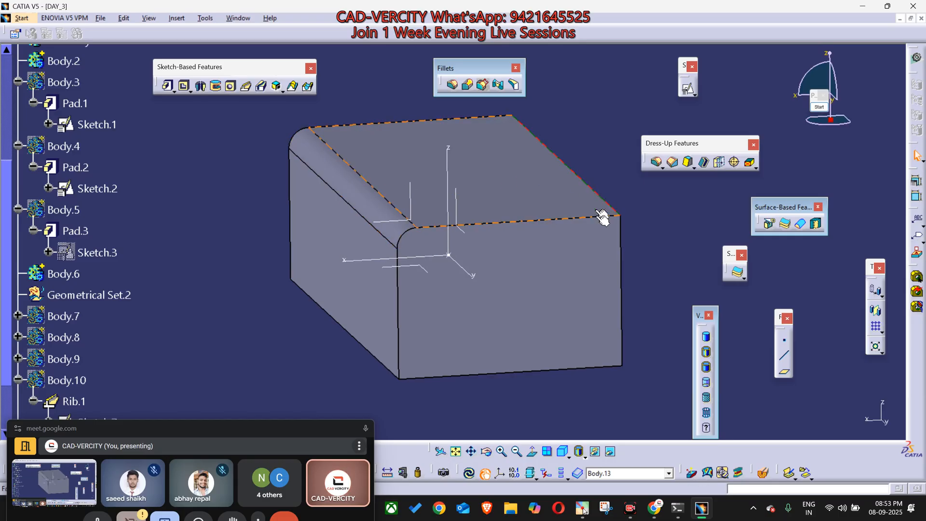
left_click(706, 369)
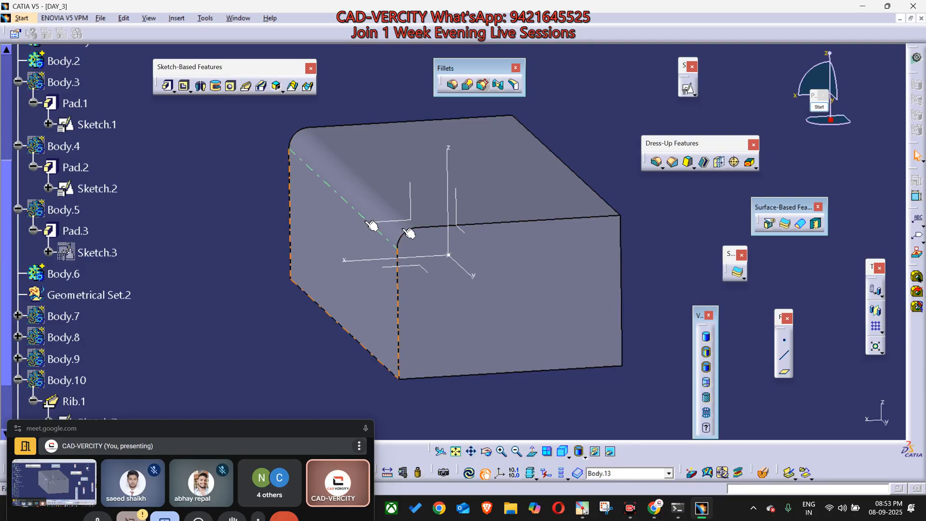
Step: Examine the filleted block from several sides, checking the fillet's boundaries and the sharp edges in the display without smooth edges
middle_click_drag(558, 275, 363, 200)
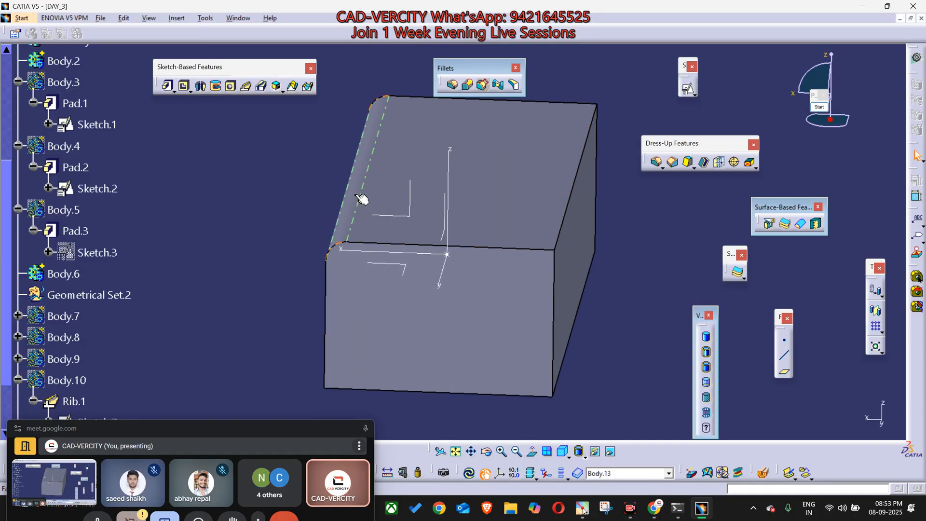
middle_click_drag(561, 288, 496, 248)
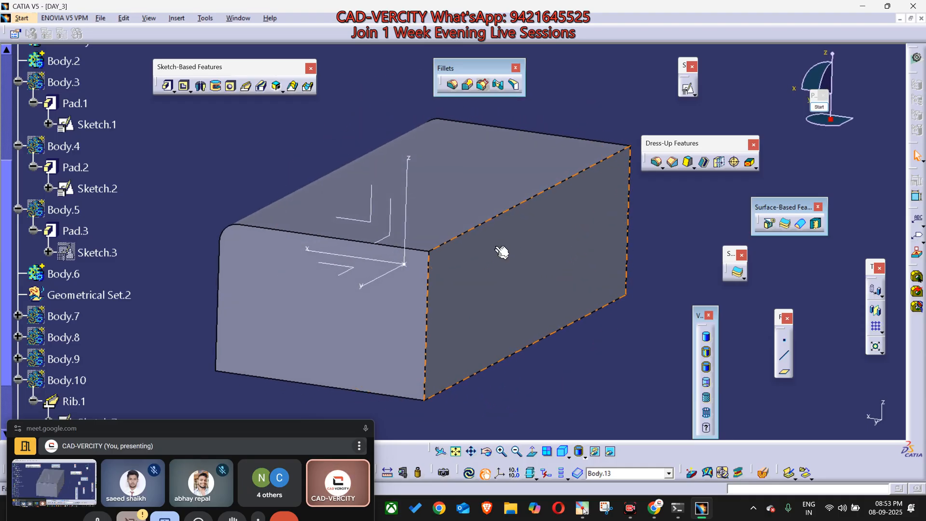
left_click(521, 349)
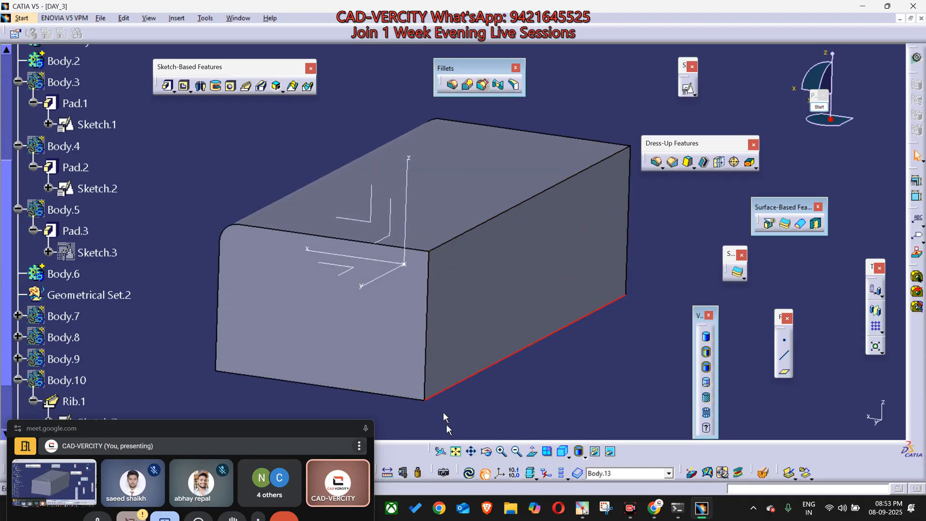
middle_click_drag(558, 408, 729, 352)
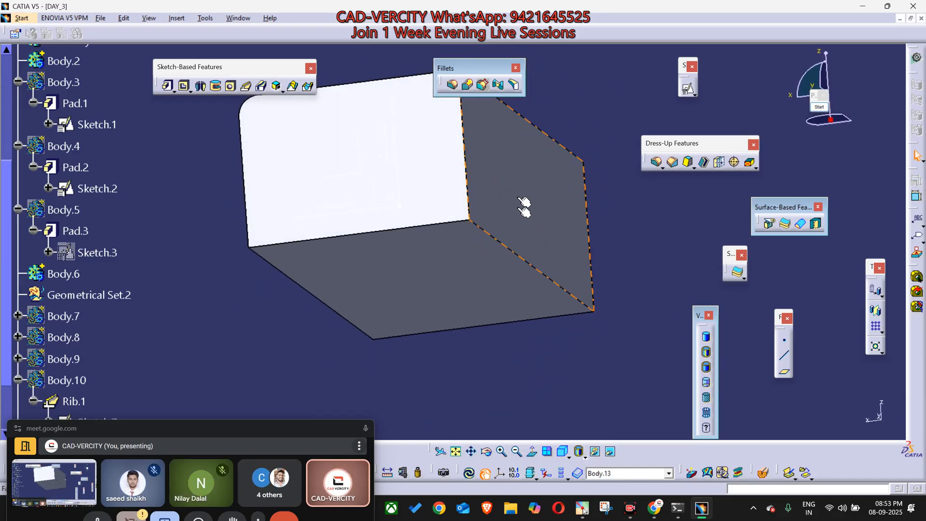
middle_click_drag(519, 199, 573, 310)
left_click(710, 368)
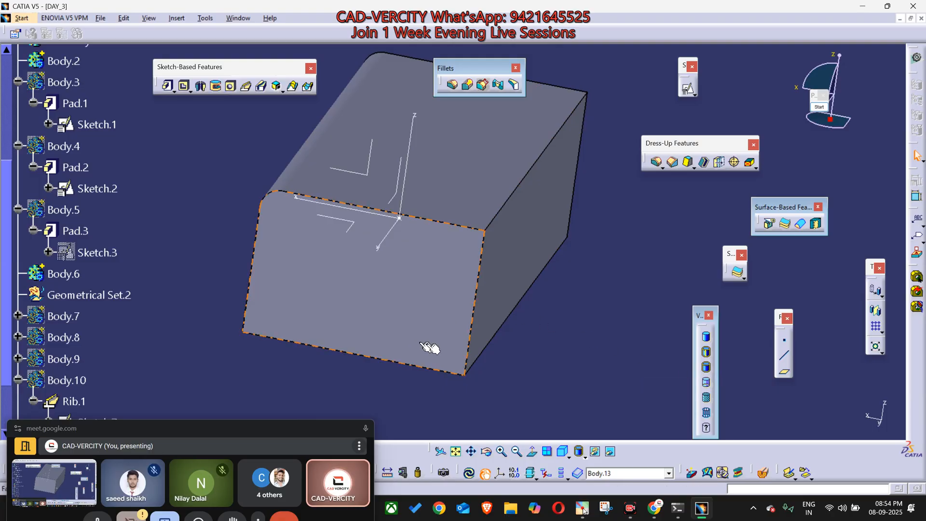
middle_click_drag(425, 344, 355, 241)
middle_click_drag(366, 318, 487, 345)
middle_click_drag(253, 286, 288, 326)
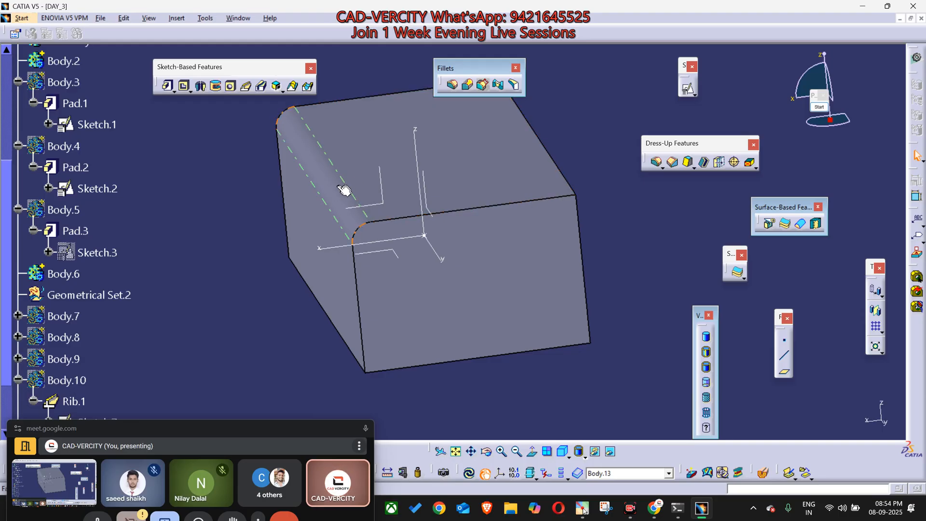
middle_click_drag(439, 287, 527, 217)
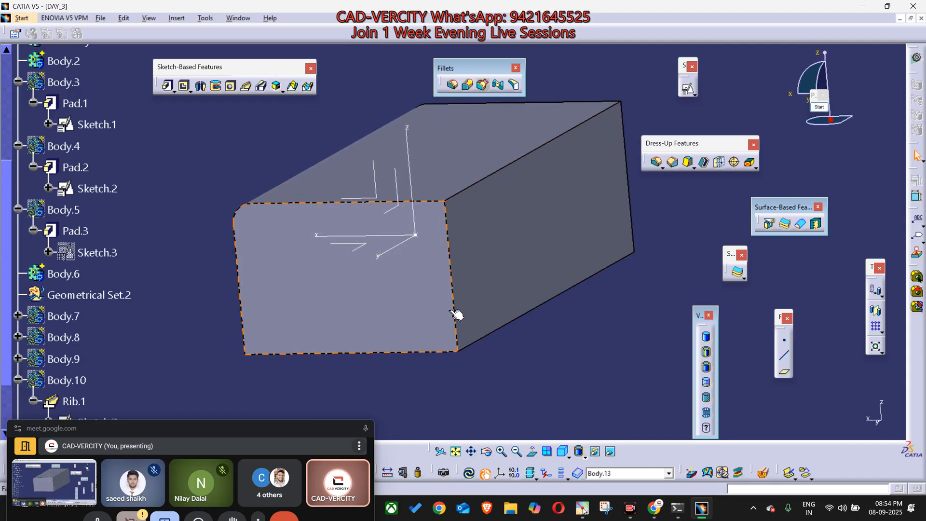
middle_click_drag(569, 339, 595, 371)
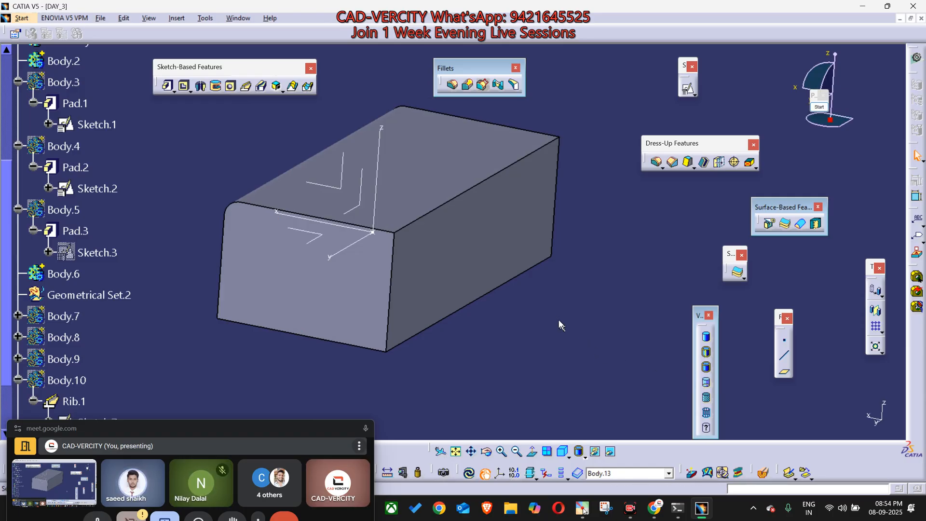
middle_click_drag(558, 322, 568, 349)
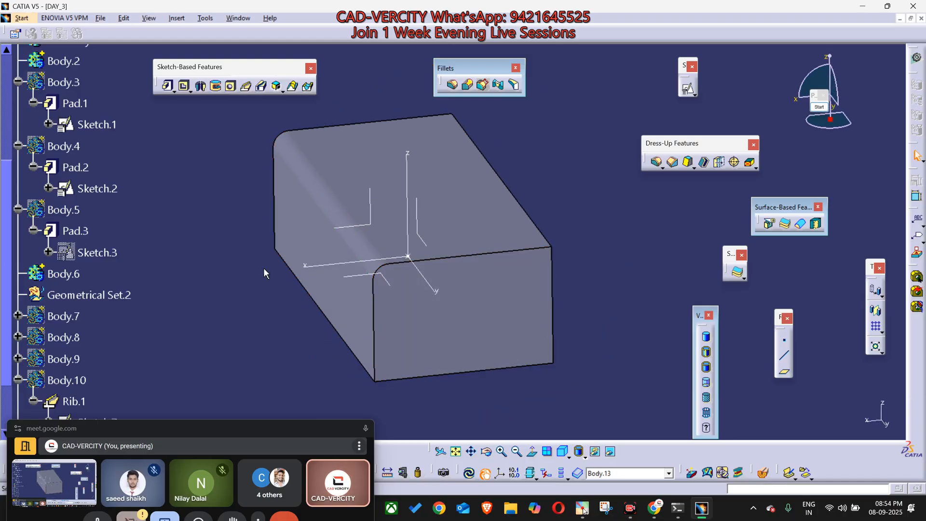
Step: Locate the edge fillet in the specification tree by centring the tree on the block's rounded face
scroll(265, 270, "up", 3)
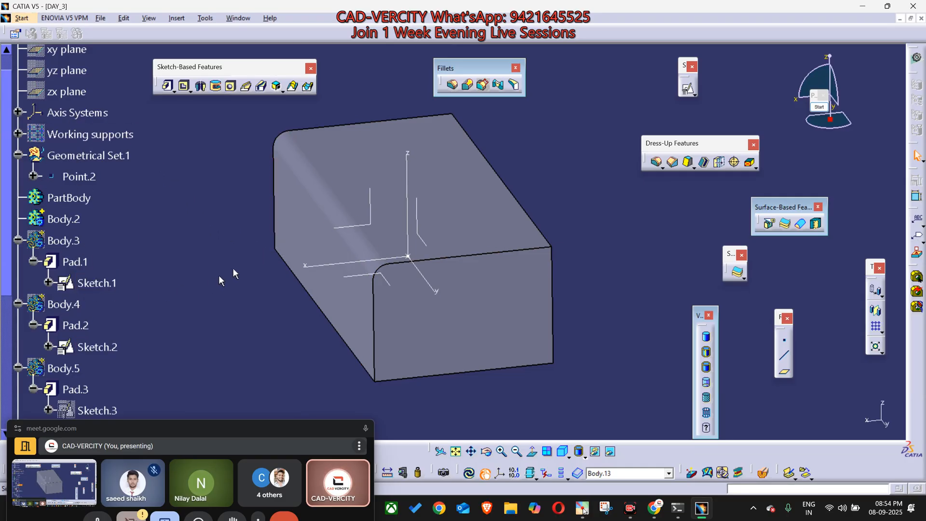
right_click(327, 203)
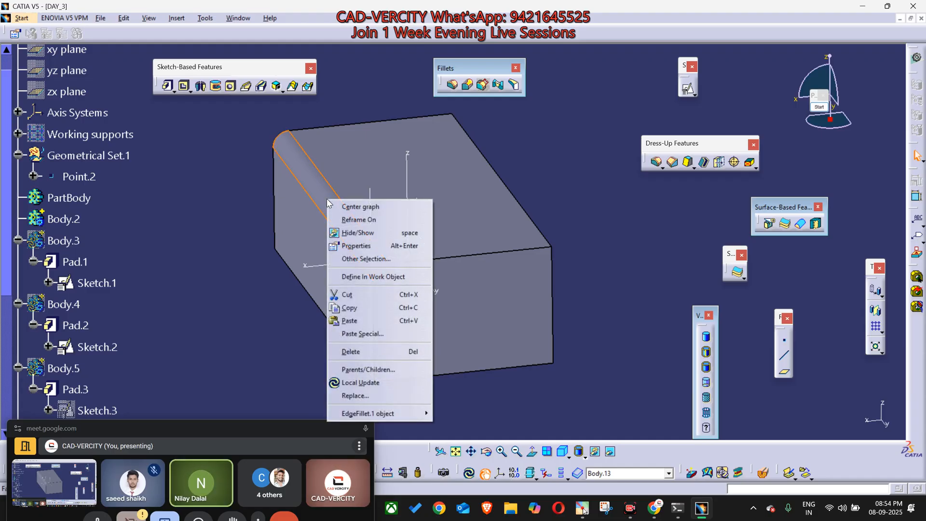
left_click(356, 208)
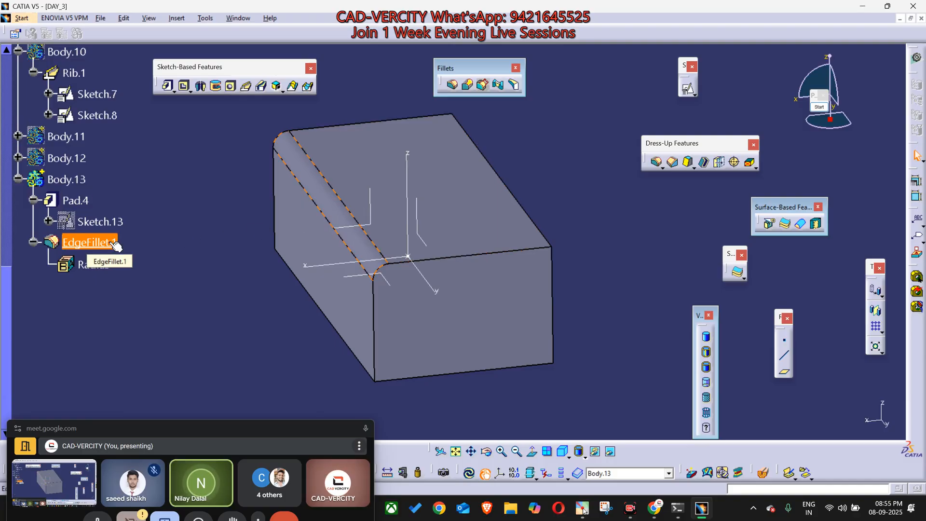
left_click(183, 288)
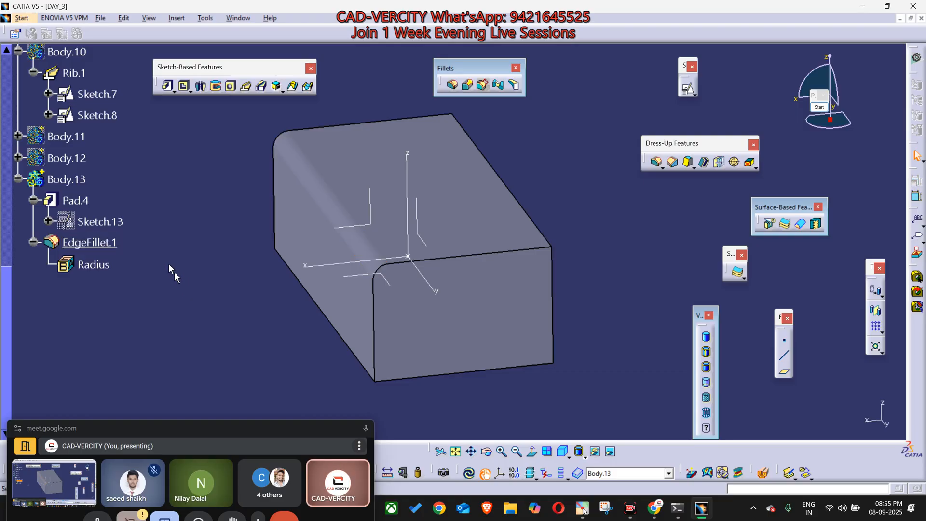
Step: Add the block's three other long edges to the existing edge fillet at the 80 mm radius and apply it
left_click(133, 251)
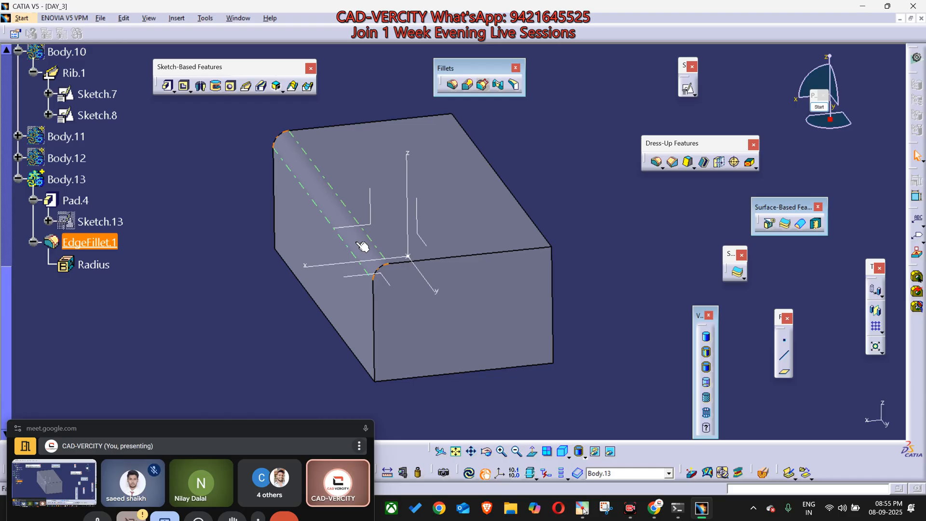
left_click(531, 221)
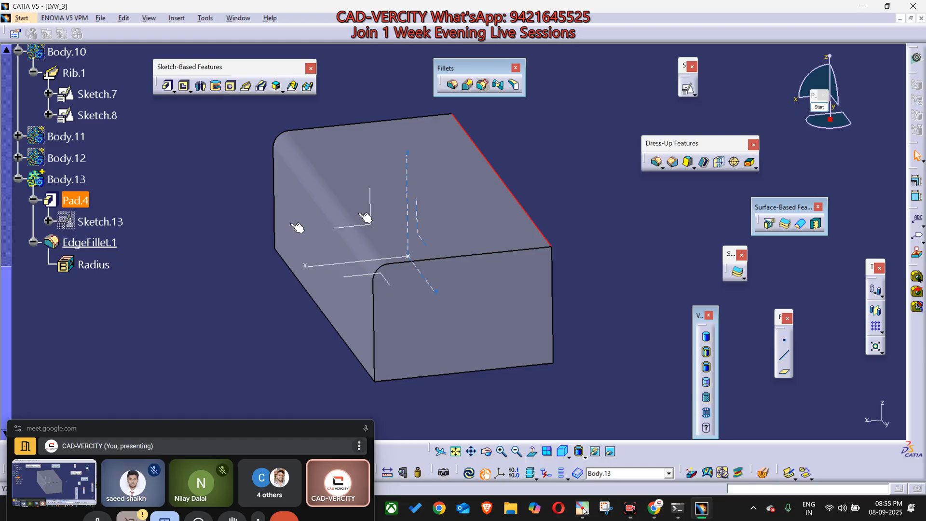
double_click(114, 244)
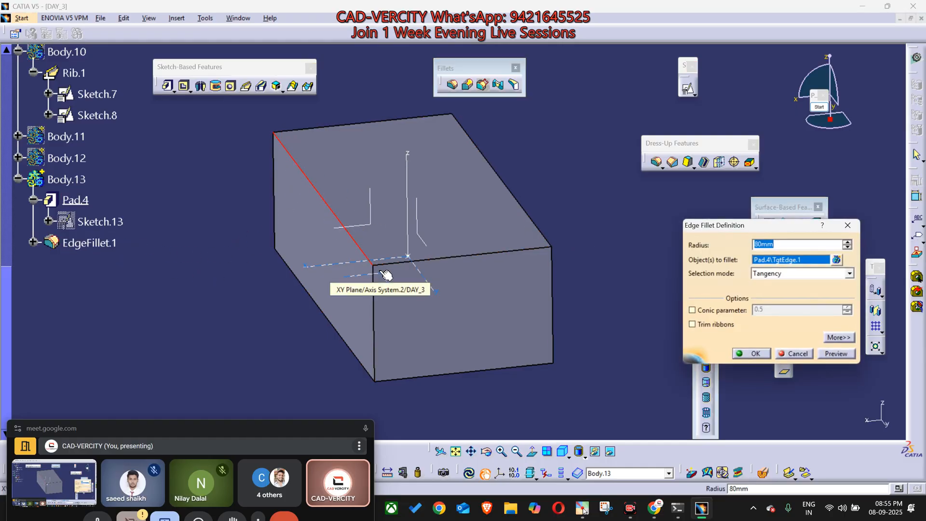
left_click(836, 260)
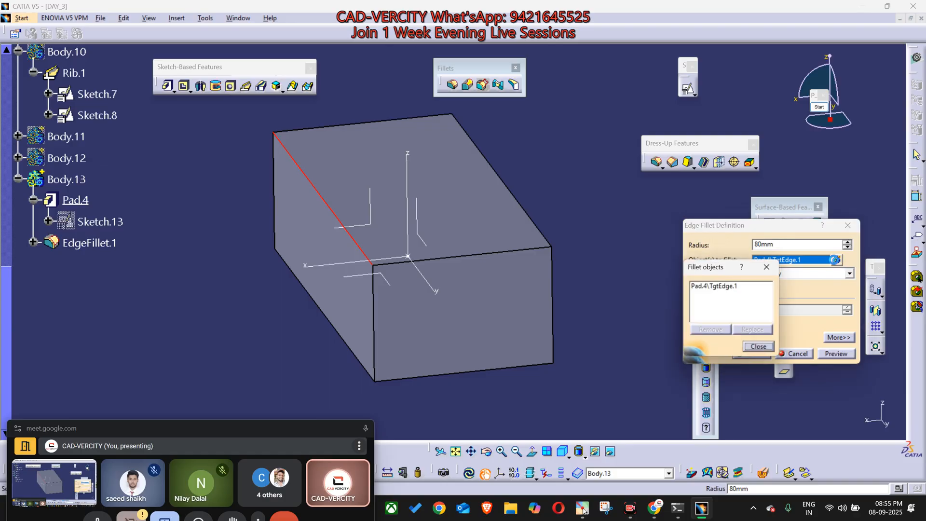
left_click(515, 192)
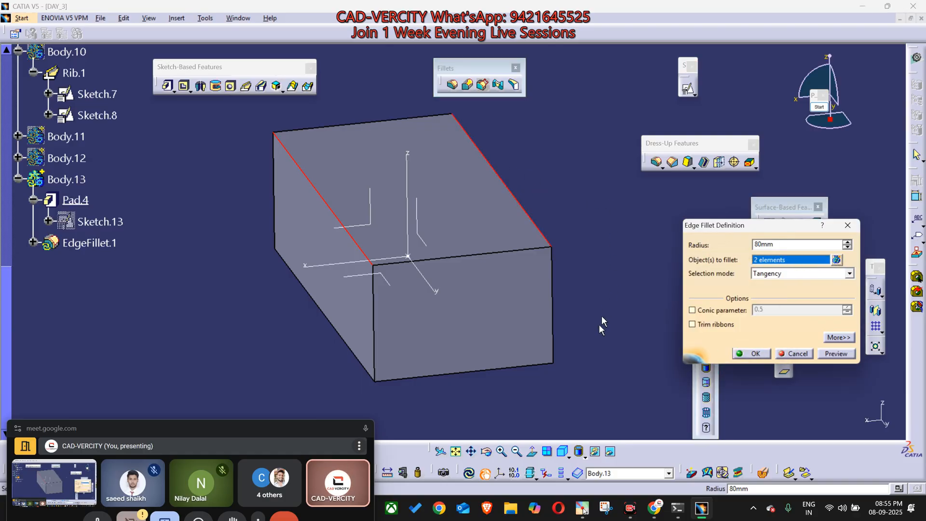
middle_click_drag(515, 192, 505, 295)
left_click(503, 307)
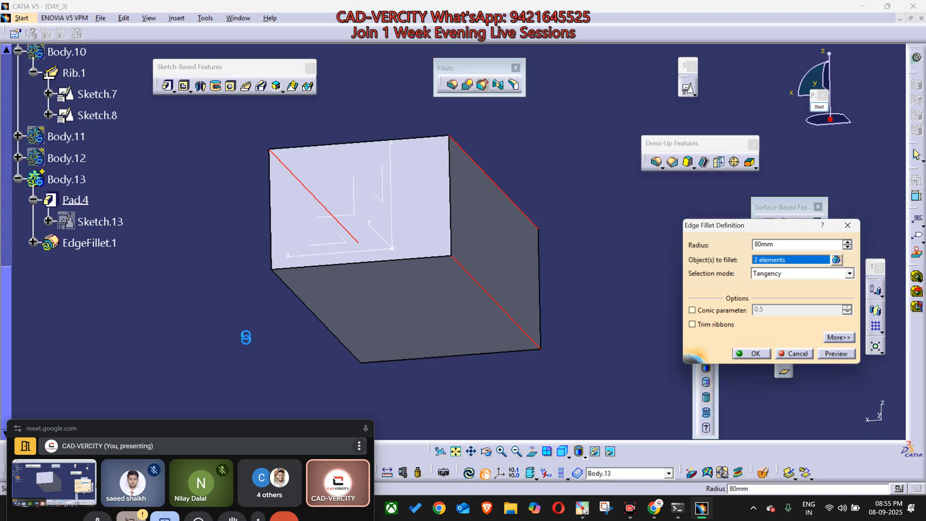
middle_click_drag(244, 338, 384, 279)
left_click(374, 255)
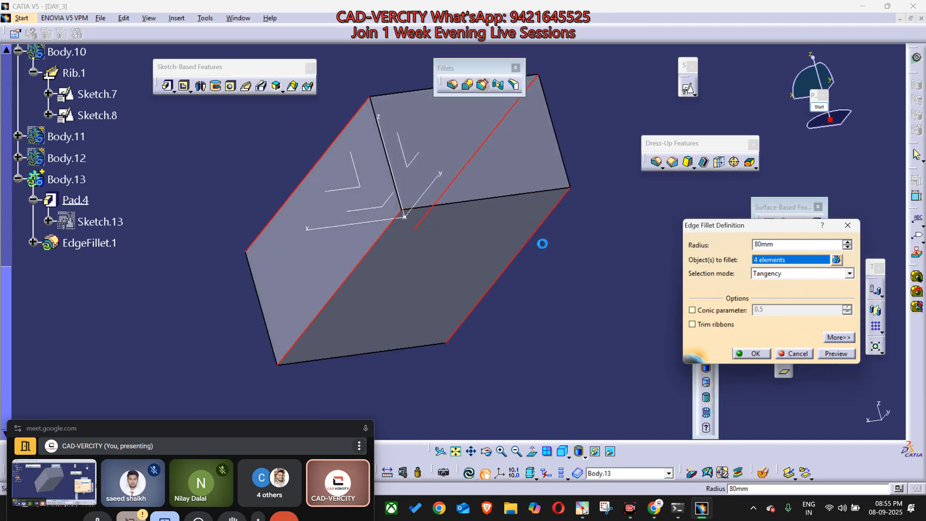
middle_click_drag(541, 244, 487, 294)
left_click(751, 353)
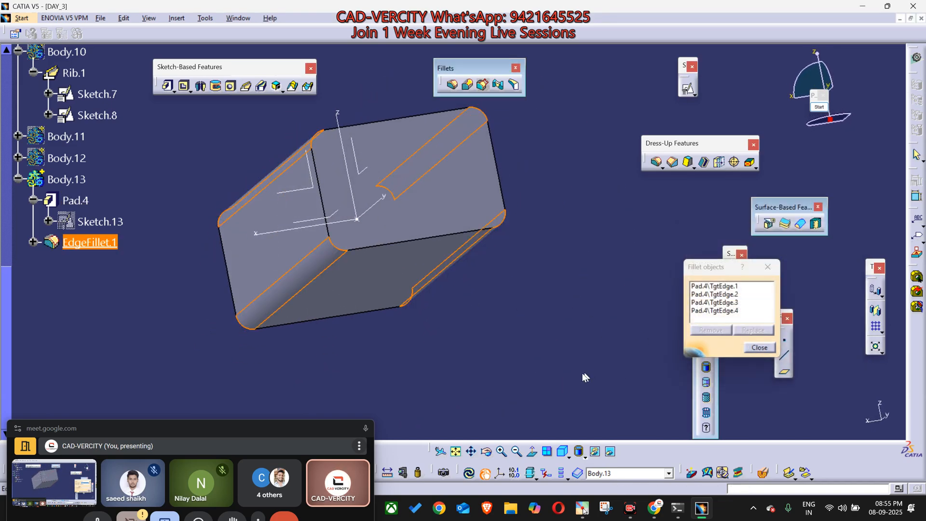
Step: Undo the addition of the three extra long edges to the edge fillet
middle_click_drag(579, 375, 549, 314)
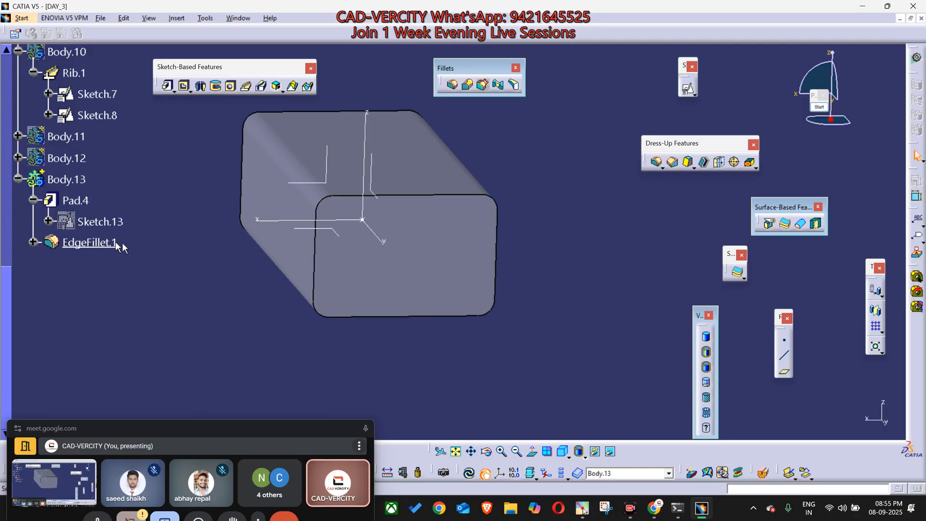
double_click(89, 242)
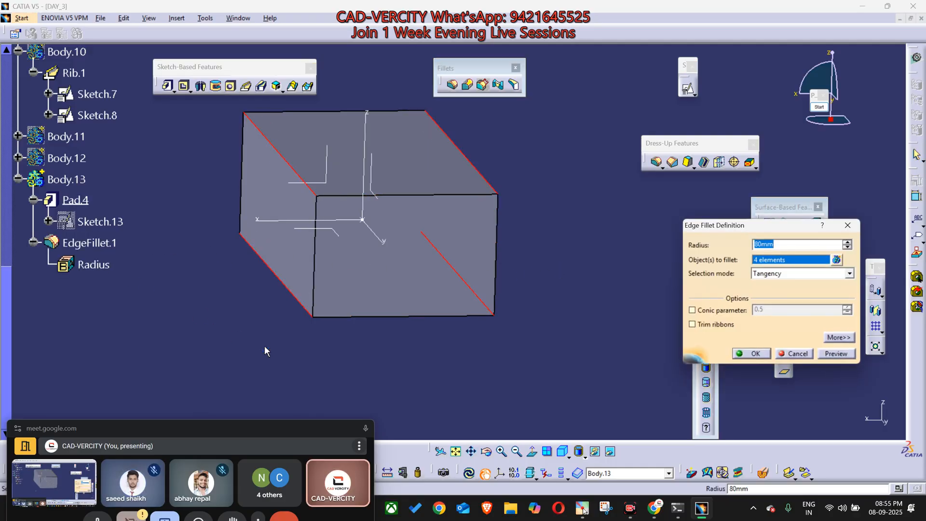
key("Return")
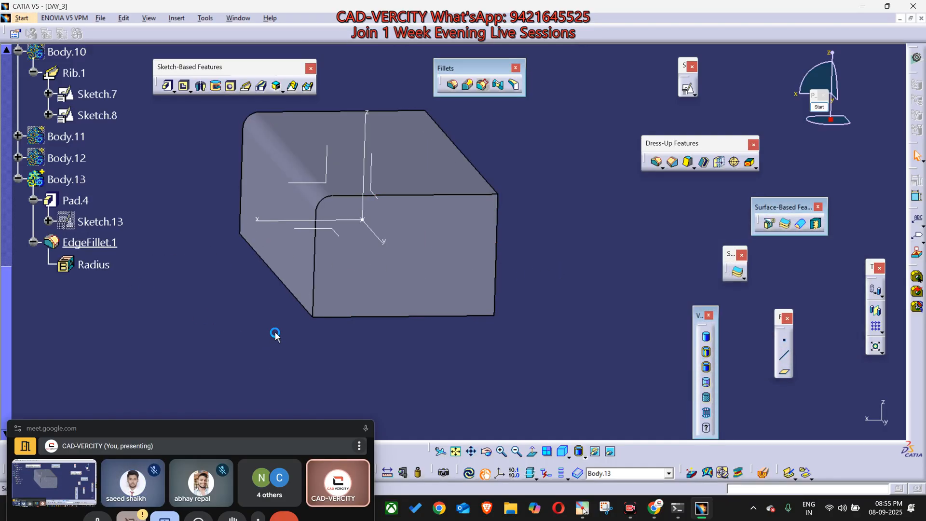
middle_click_drag(282, 304, 310, 198)
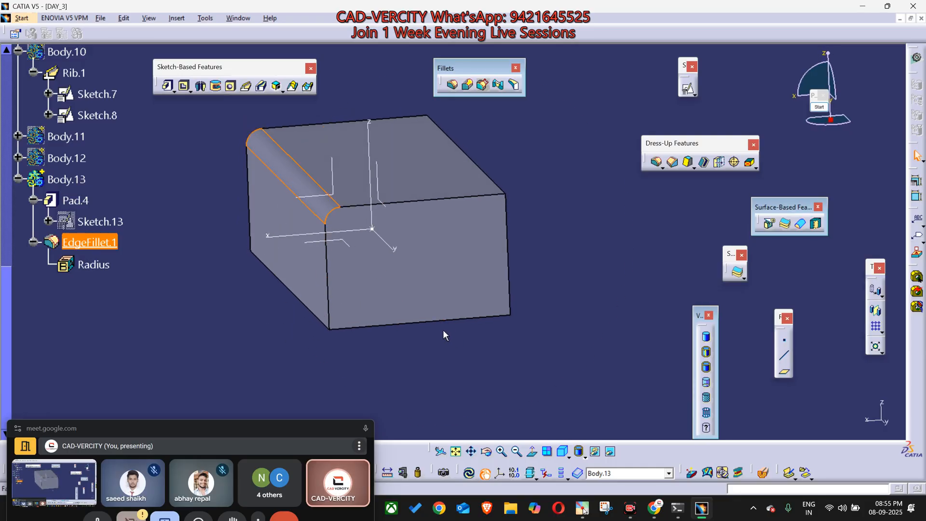
Step: Edit the single-edge fillet again and select the block's remaining three long edges as further objects to fillet
double_click(88, 240)
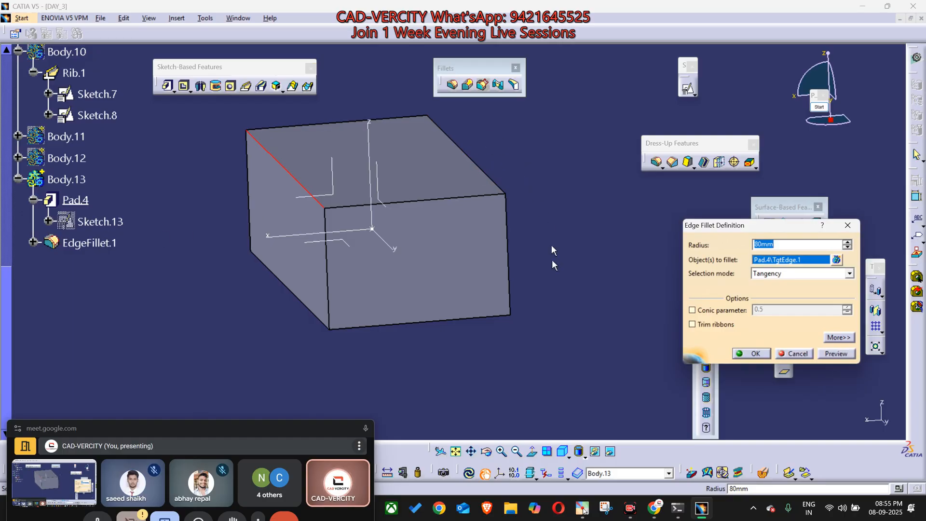
left_click(836, 259)
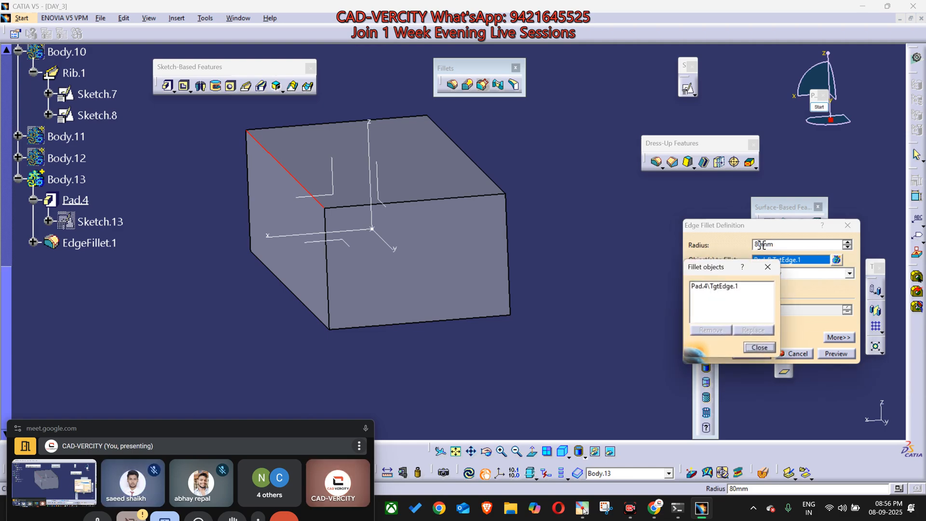
left_click(488, 176)
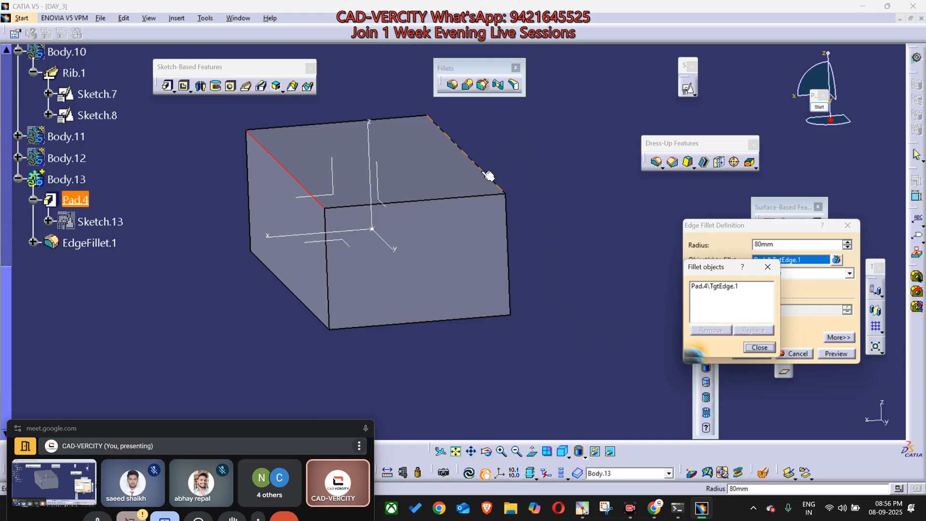
middle_click_drag(566, 289, 505, 229)
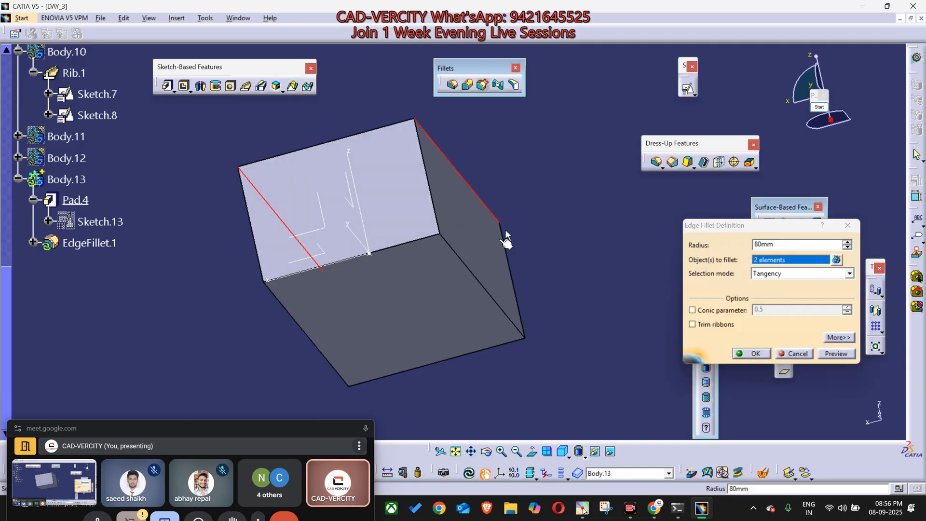
left_click(476, 279)
middle_click_drag(415, 284, 582, 350)
left_click(386, 261)
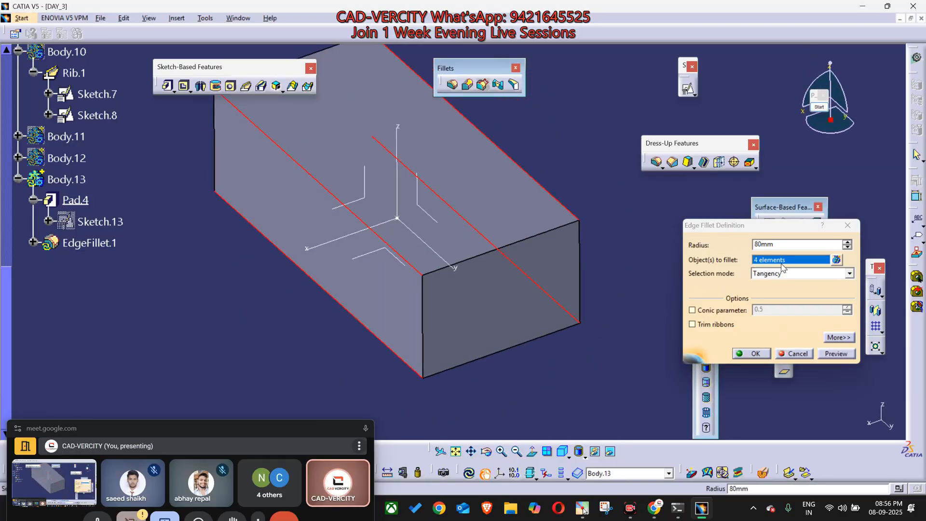
Step: Review each selected edge in the Fillet objects list and preview the fillet on the block
left_click(837, 260)
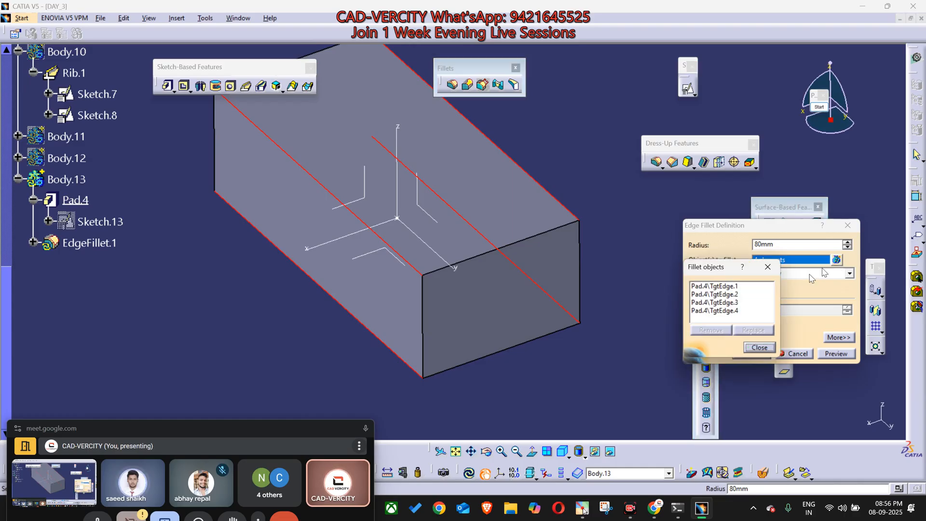
left_click(726, 287)
left_click(726, 294)
left_click(726, 302)
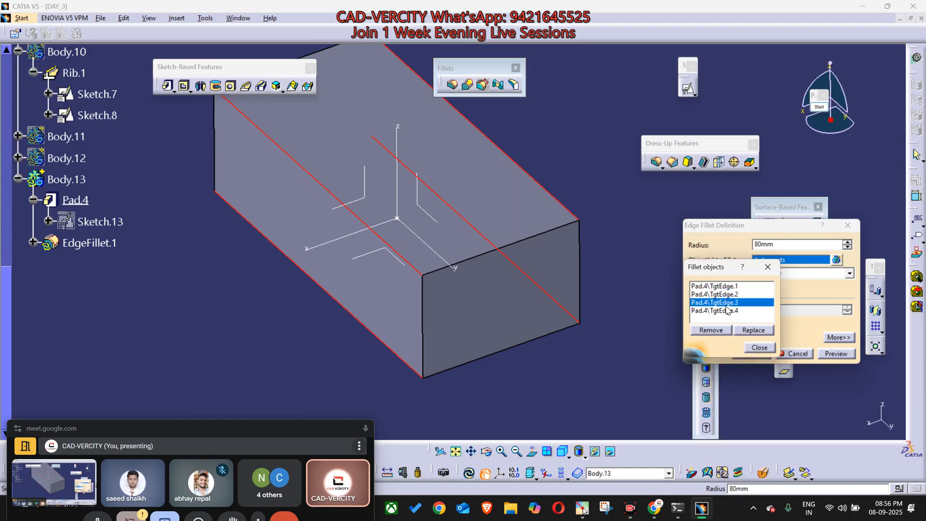
left_click(727, 310)
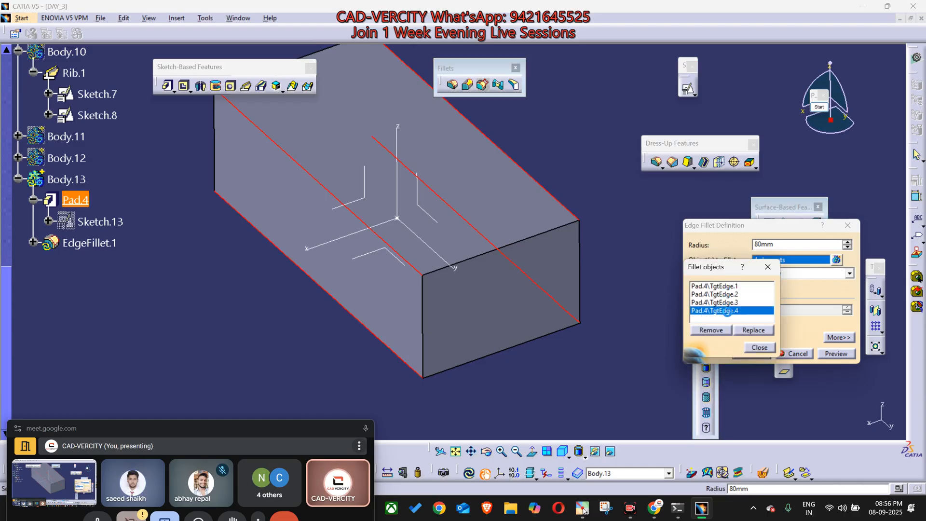
left_click(759, 347)
left_click(839, 353)
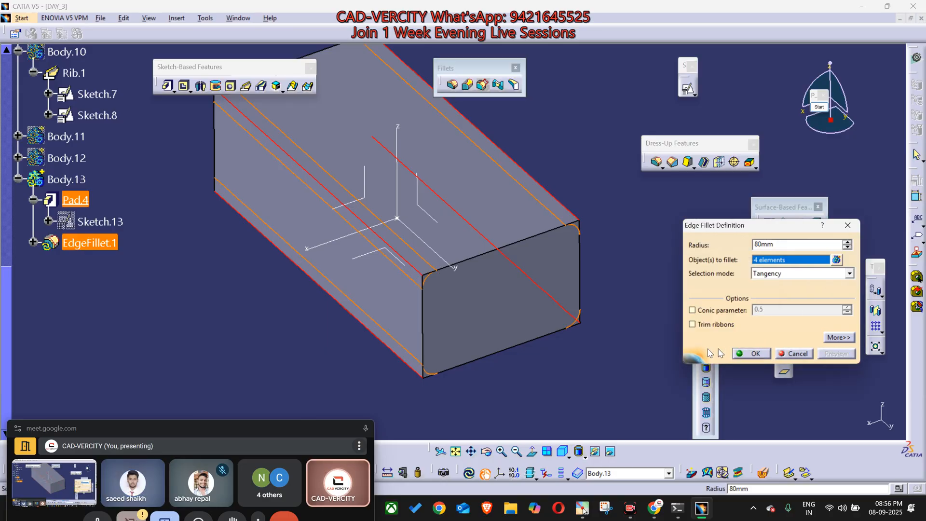
Step: Set the edge fillet's radius to 100 mm, apply it and check the block's rounded long edges
middle_click_drag(560, 391, 622, 303)
left_click_drag(782, 246, 670, 246)
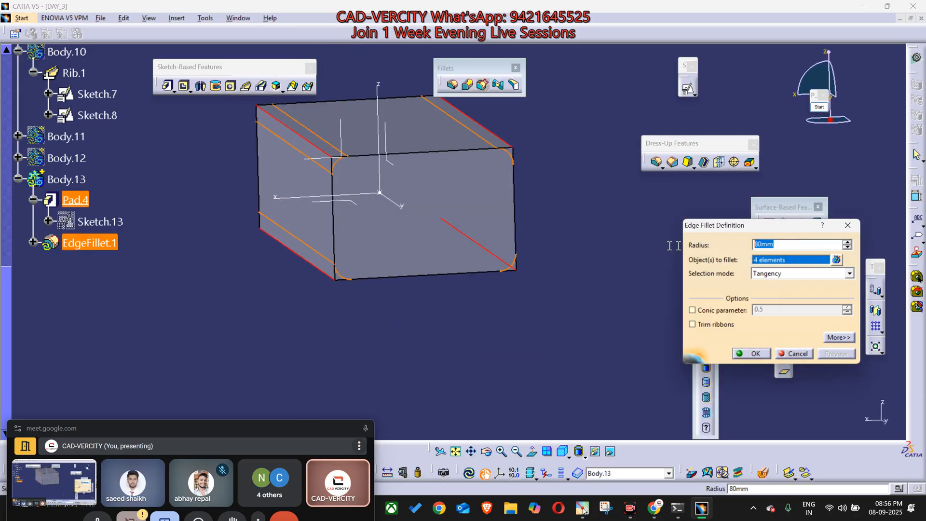
type("100")
key("Return")
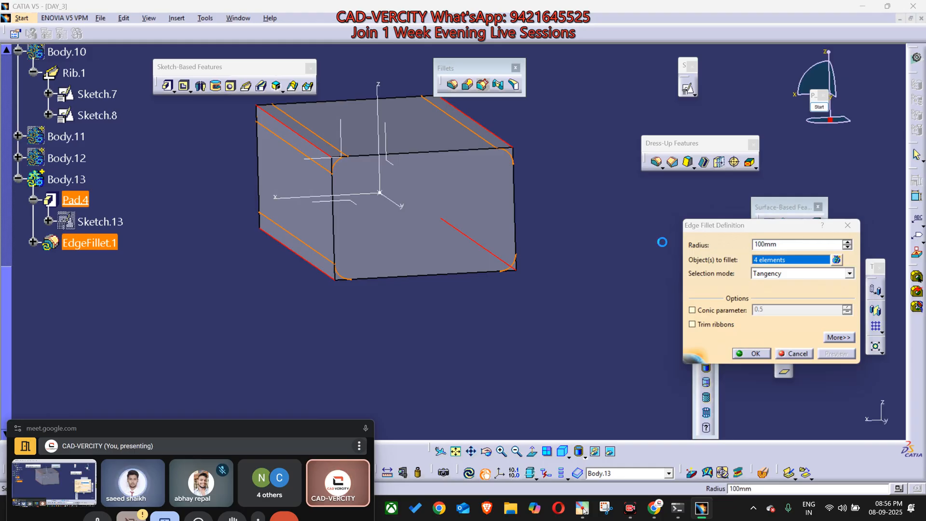
middle_click_drag(501, 331, 474, 314)
middle_click_drag(414, 321, 462, 352)
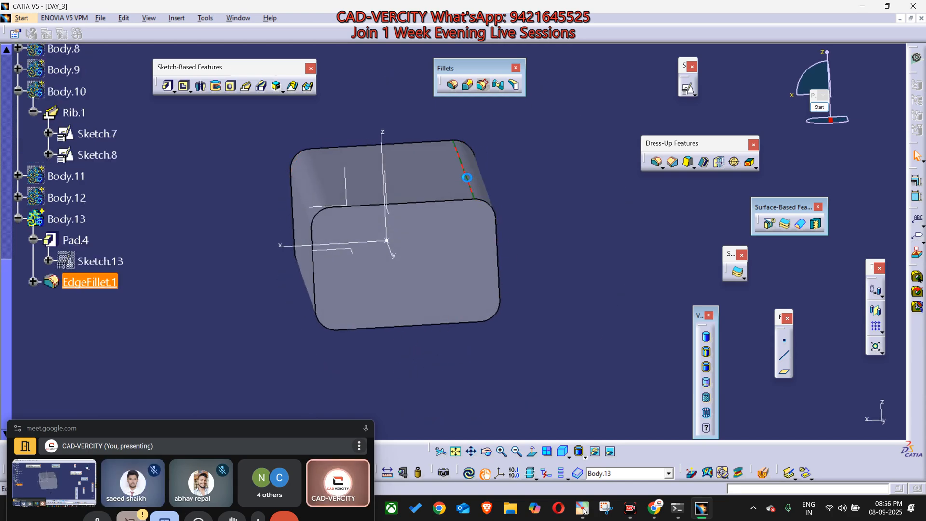
middle_click_drag(540, 225, 552, 314)
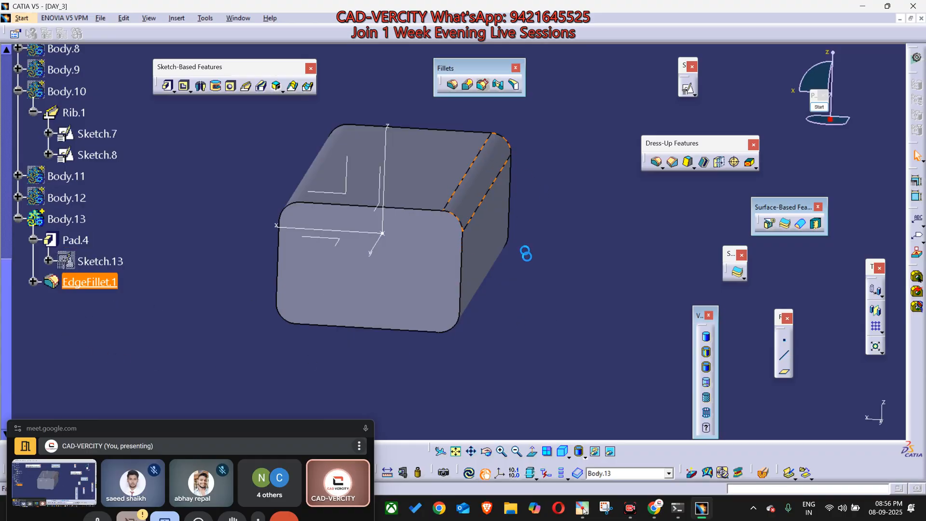
Step: Remove the upper long edge opposite the first filleted edge from the edge fillet, preview the result and apply it
double_click(86, 283)
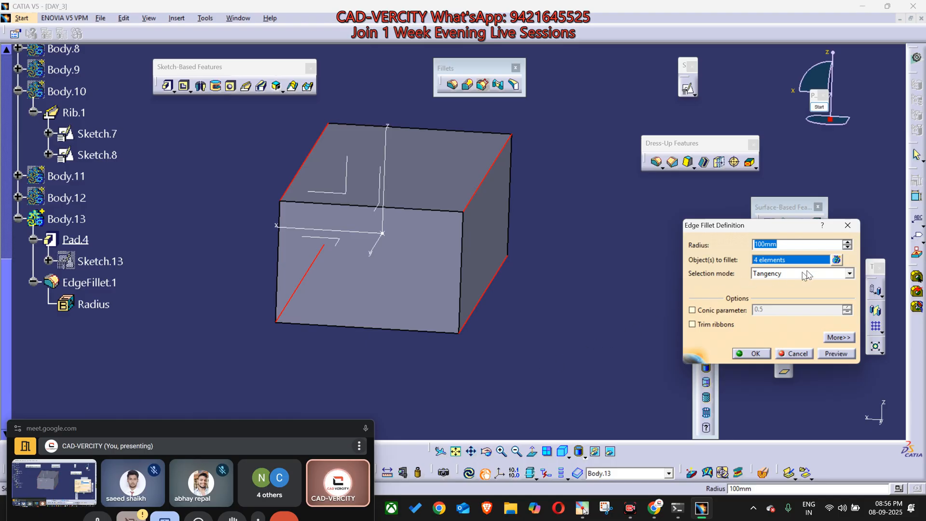
left_click(836, 260)
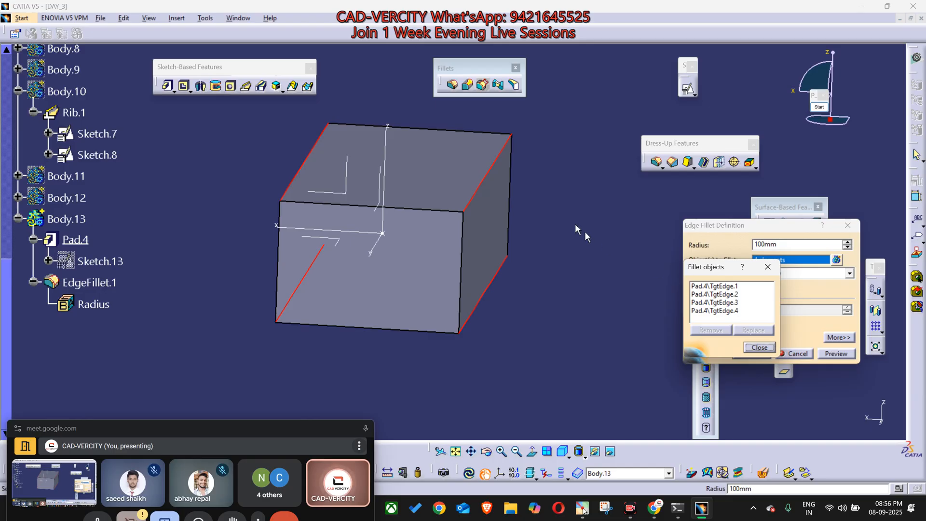
left_click(768, 267)
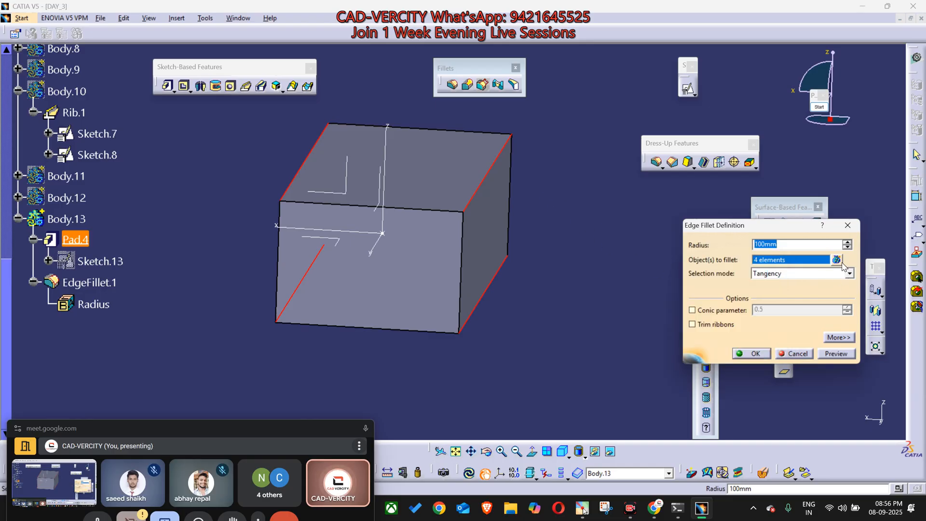
left_click(837, 260)
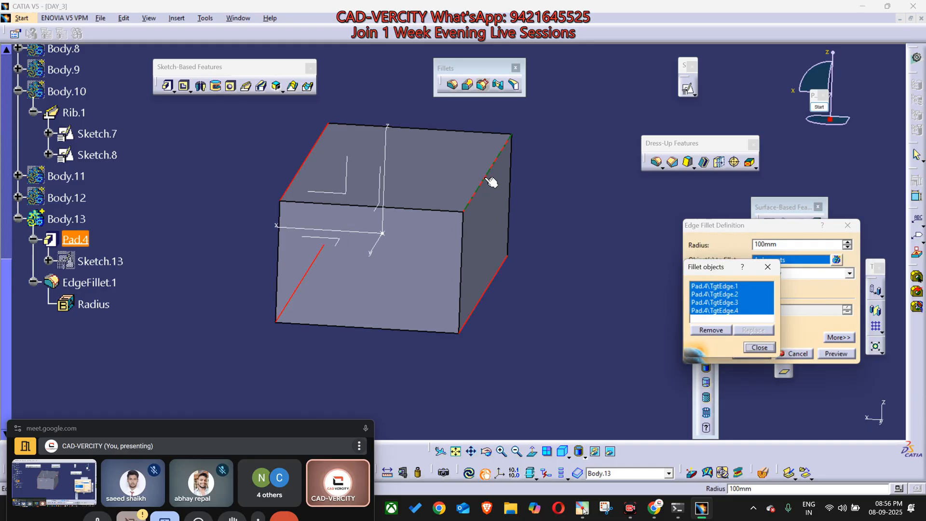
left_click(491, 182)
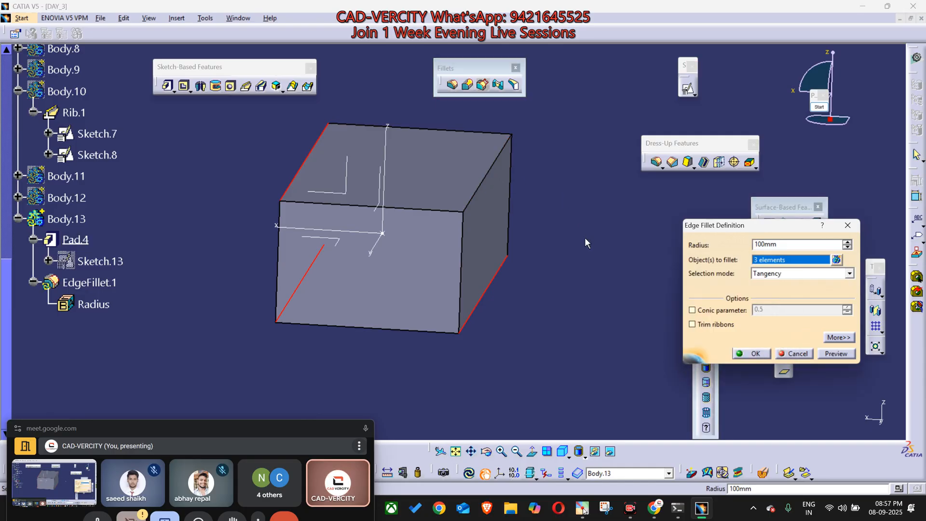
left_click(830, 357)
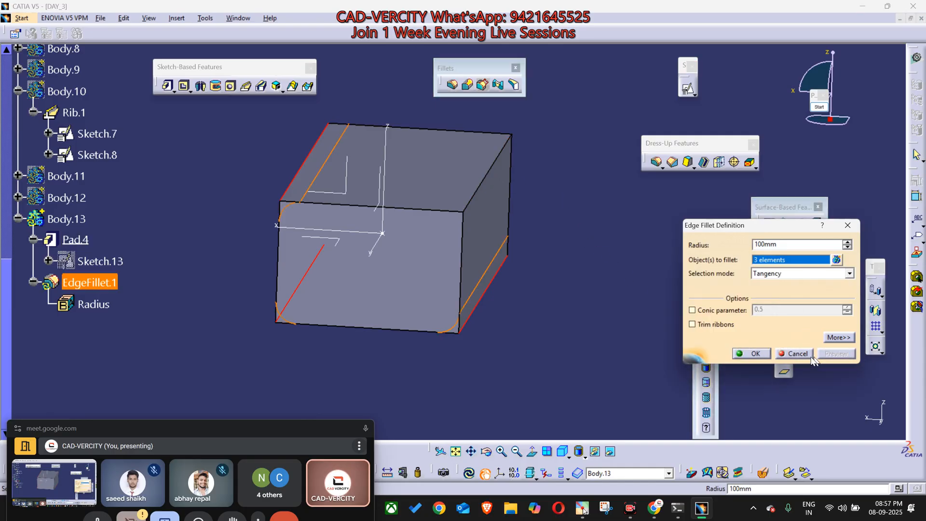
left_click(755, 354)
Step: Examine the sharp upper edge and the remaining rounded edges, highlighting the edge fillet and its upper rounded face
middle_click_drag(450, 398, 446, 367)
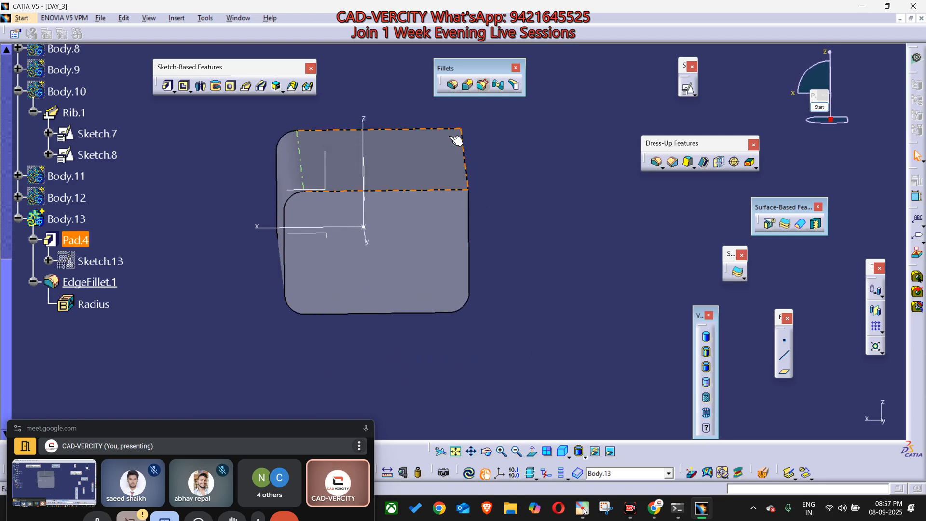
middle_click_drag(604, 285, 540, 265)
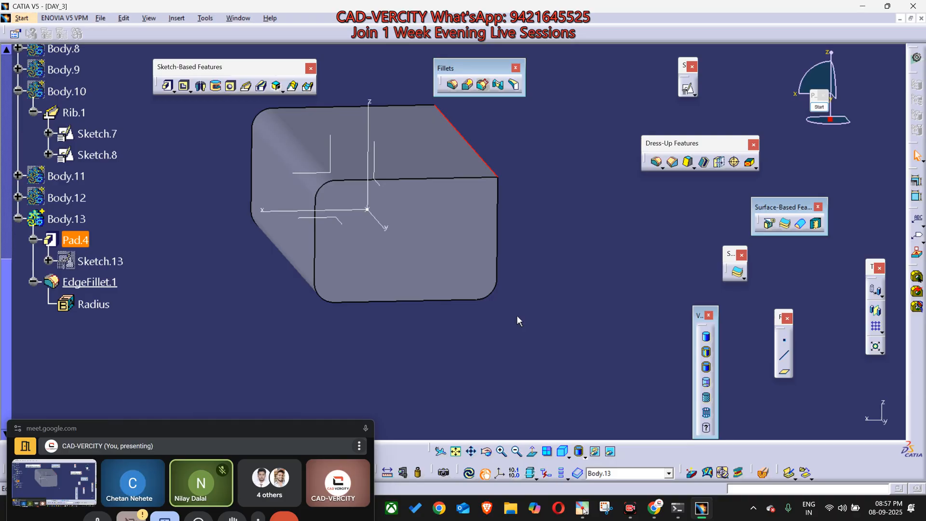
middle_click_drag(413, 334, 458, 352)
left_click(91, 283)
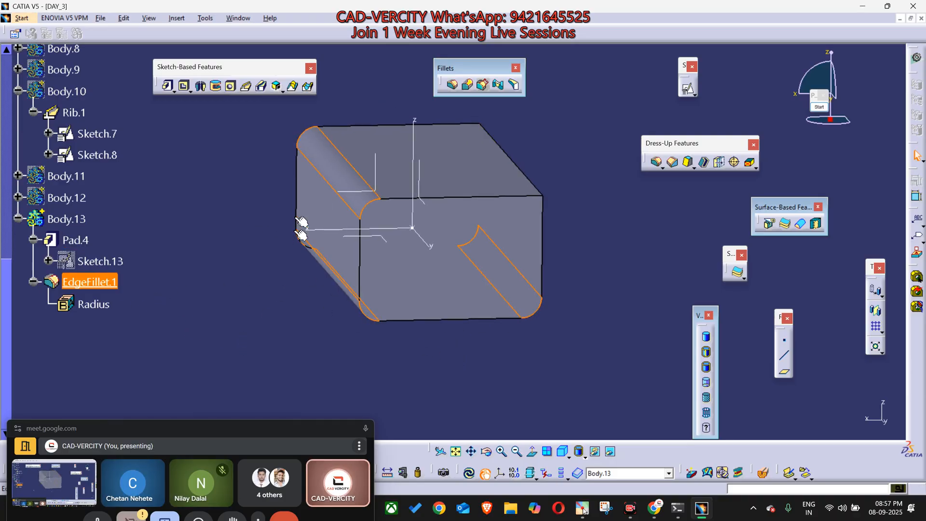
left_click(321, 162)
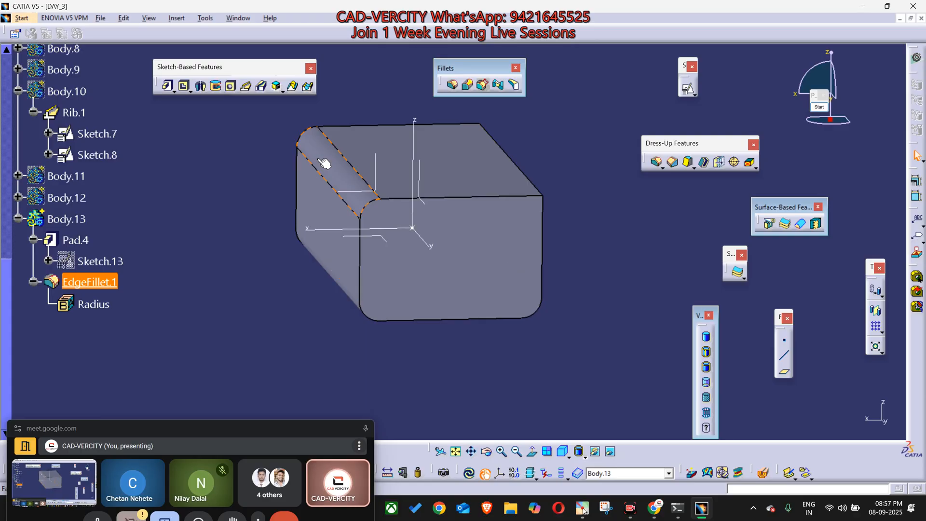
Step: Examine the rounded faces along the block's lower long edges, highlighting them and clearing the selection
left_click(346, 280)
left_click(537, 311)
middle_click_drag(566, 359, 503, 339)
scroll(503, 339, "down", 1)
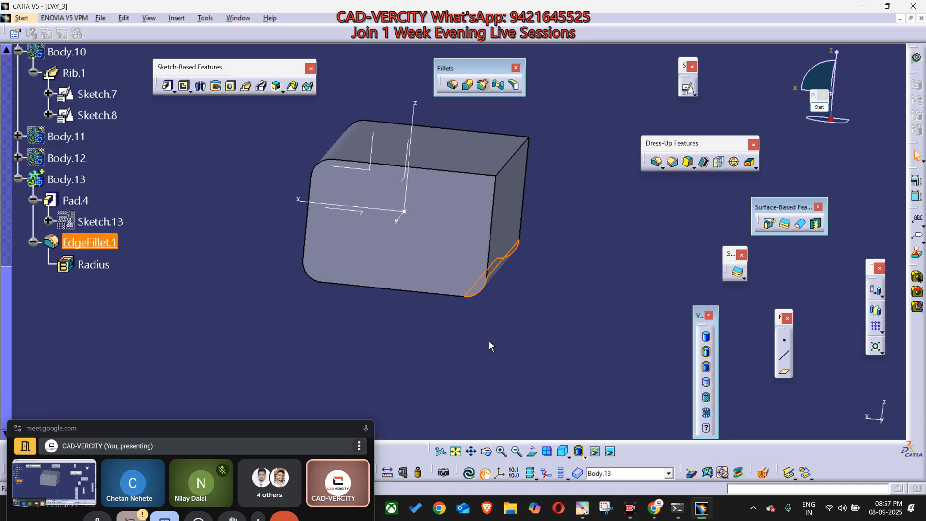
left_click(490, 341)
middle_click_drag(489, 341, 634, 221)
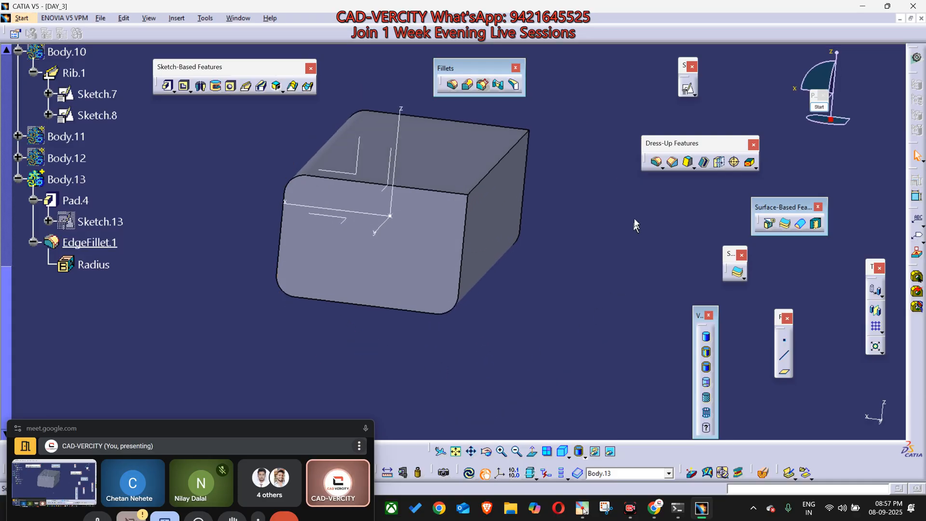
Step: Try a new edge fillet with a 150 mm radius on the remaining sharp upper long edge of the block
left_click(656, 162)
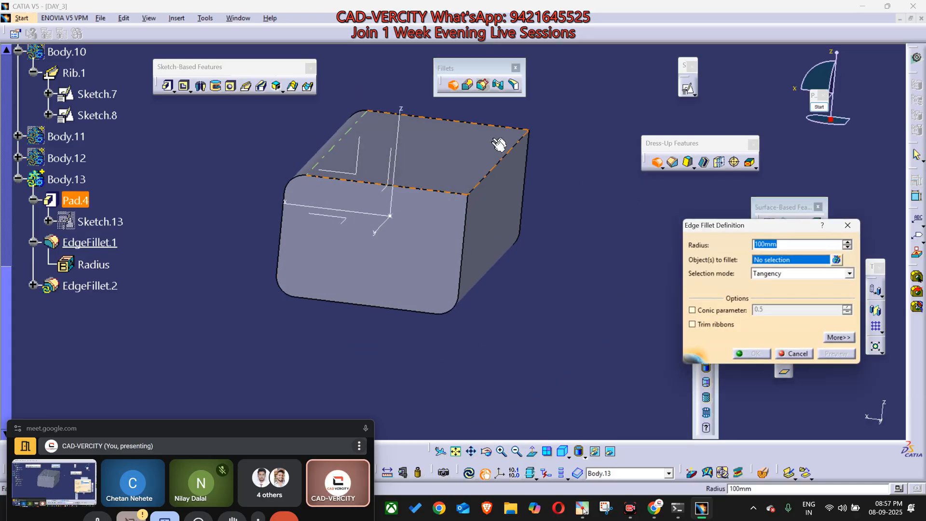
left_click(503, 164)
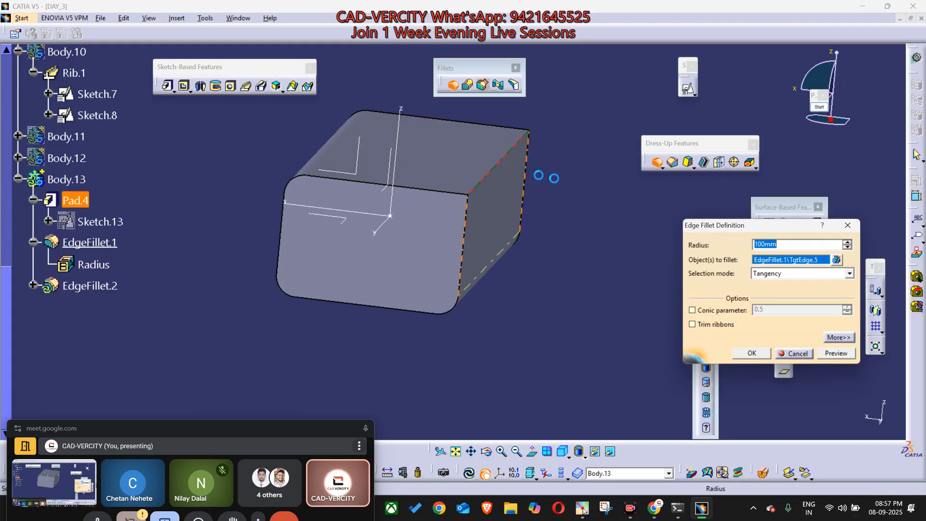
double_click(790, 244)
type("1")
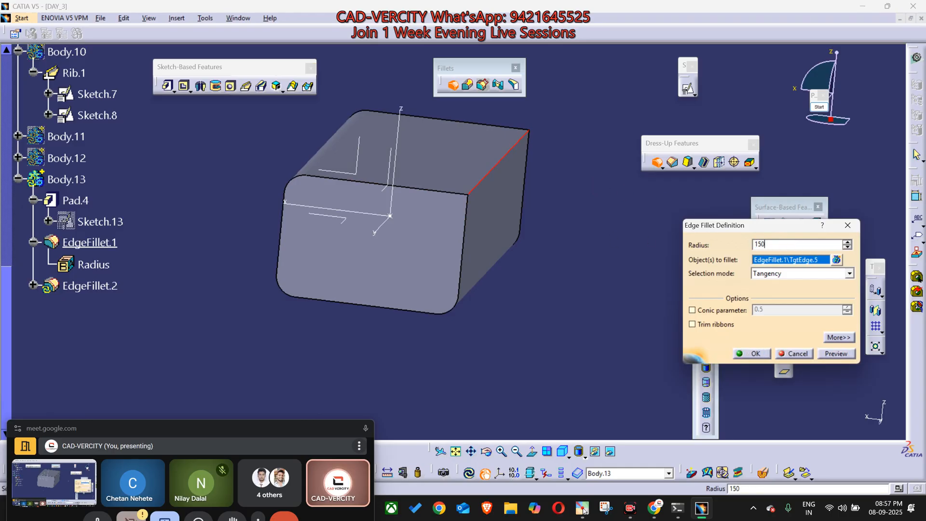
type("50")
key("Return")
Step: Set the upper long edge's fillet radius to 20 mm and apply the fillet
middle_click_drag(600, 284, 496, 270)
left_click(475, 167)
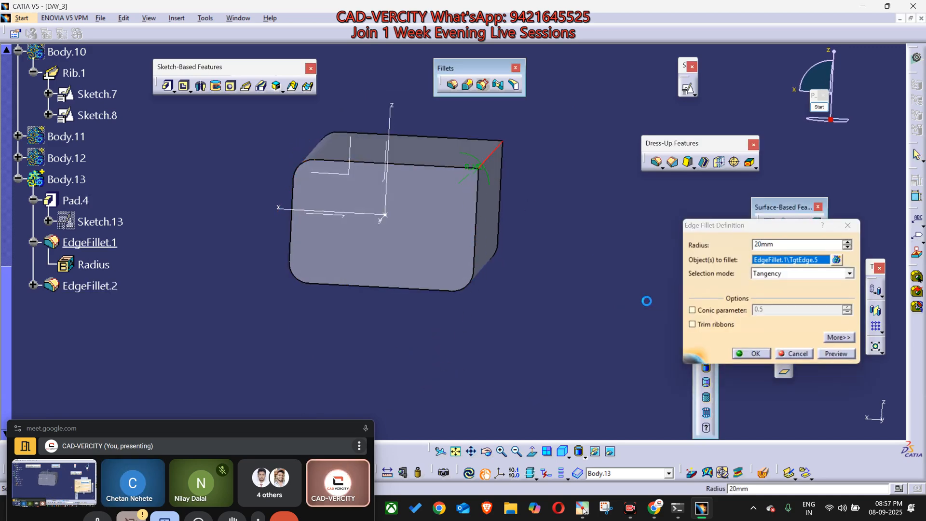
key("Return")
left_click(566, 321)
Step: Fillet the tangent outline of the block's front end face with a 60 mm radius, previewing it before applying
middle_click_drag(403, 347, 485, 372)
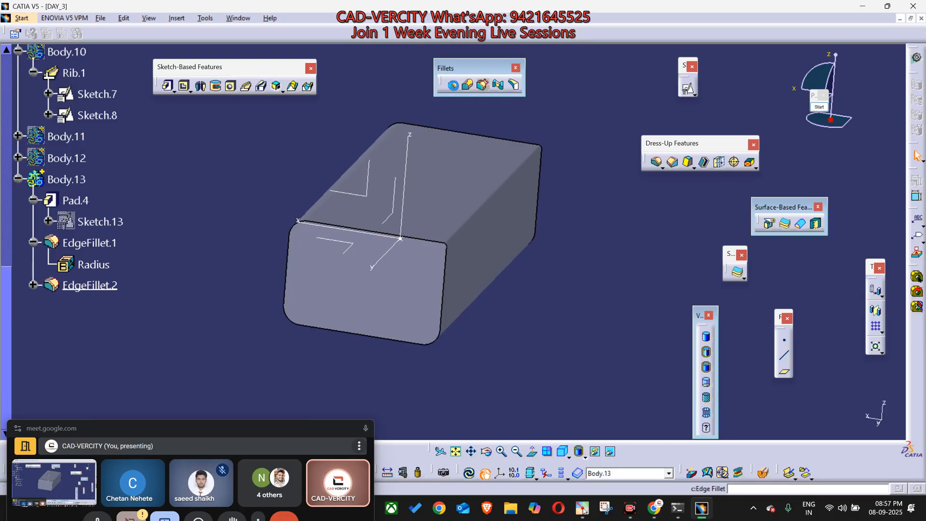
left_click(454, 90)
left_click(419, 235)
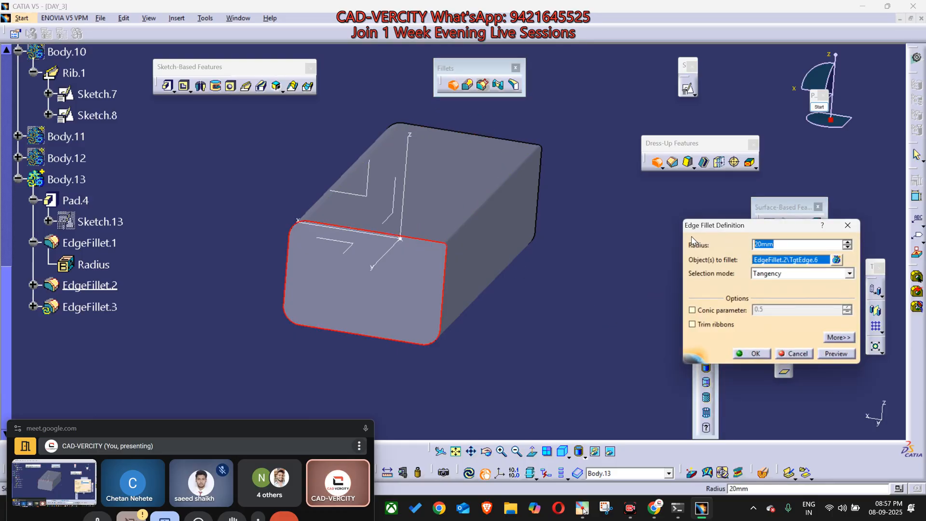
type("60")
left_click(836, 354)
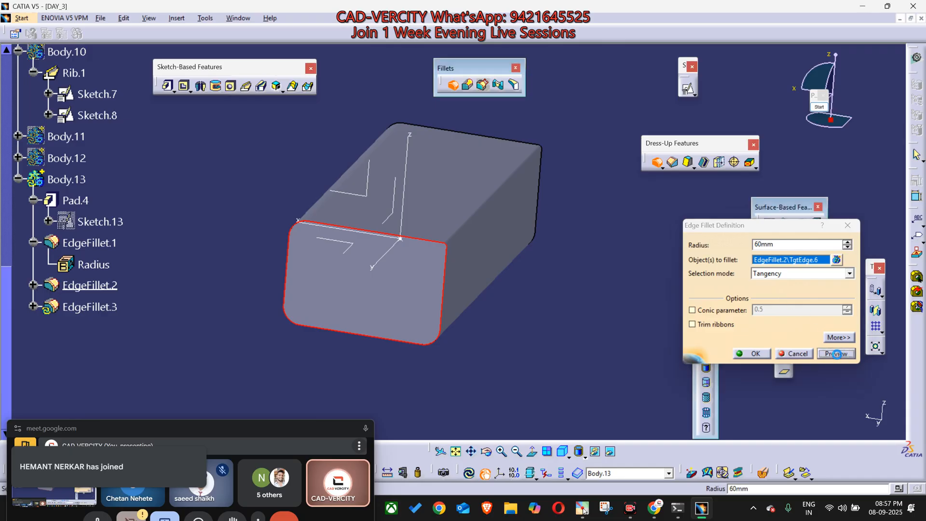
left_click(752, 353)
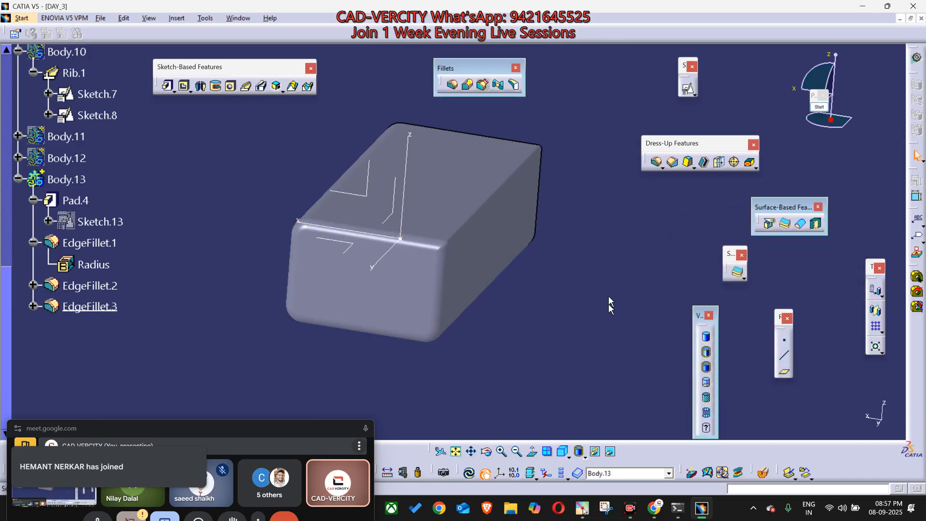
Step: Examine the filleted block from several sides, including the opposite end face with its sharp outline
middle_click_drag(608, 303, 405, 309)
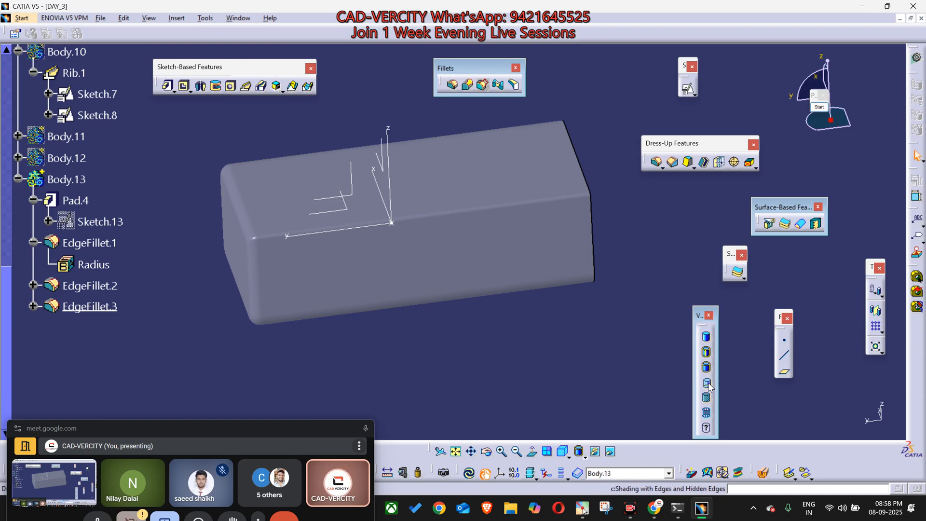
middle_click_drag(450, 302, 349, 332)
middle_click_drag(477, 363, 464, 369)
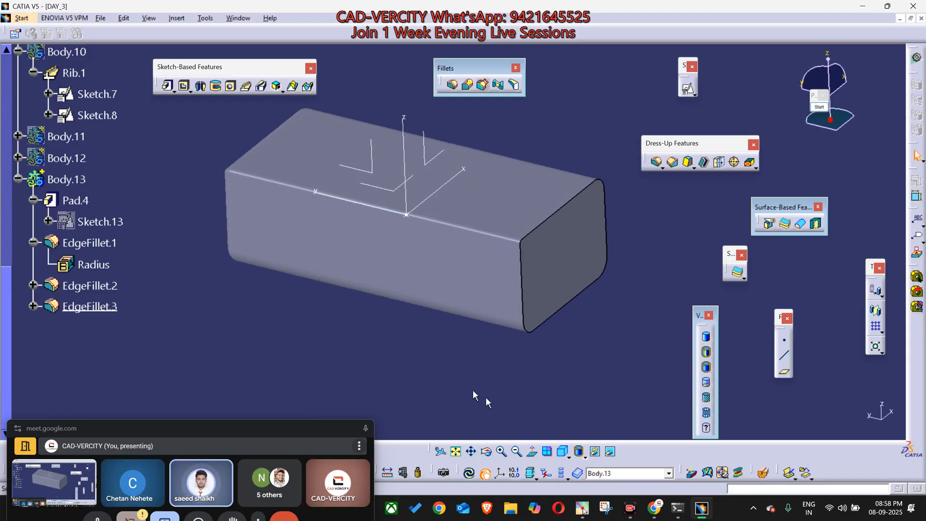
mouse_move(263, 202)
middle_mouse_down()
mouse_move(389, 264)
mouse_move(267, 216)
middle_mouse_up()
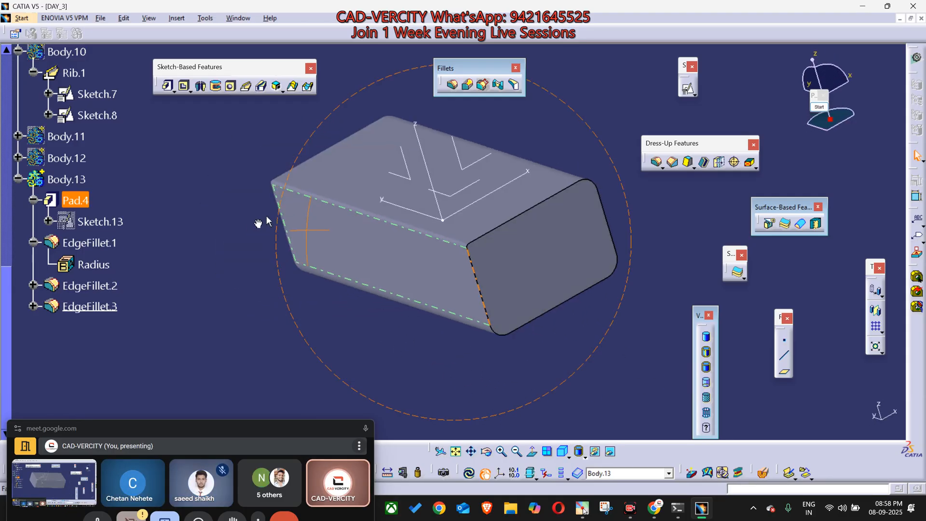
middle_click_drag(619, 289, 674, 290)
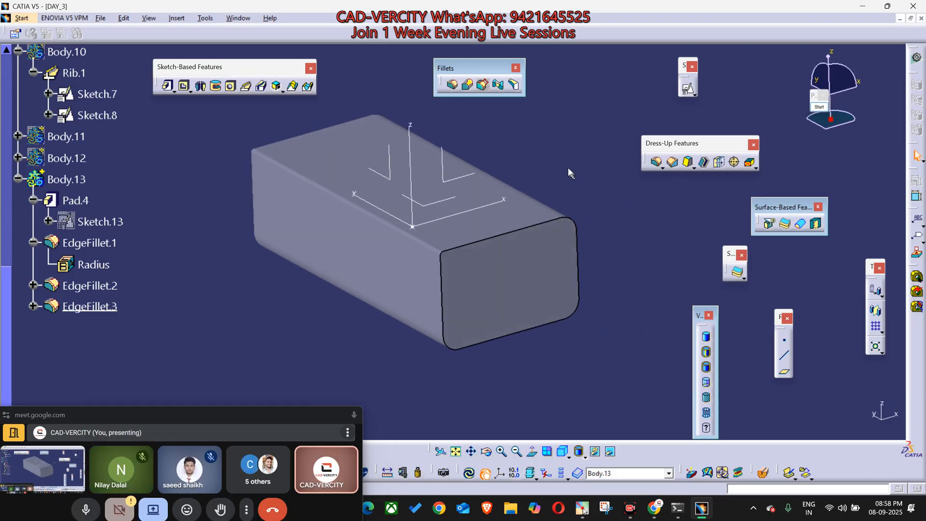
middle_click_drag(568, 170, 675, 346)
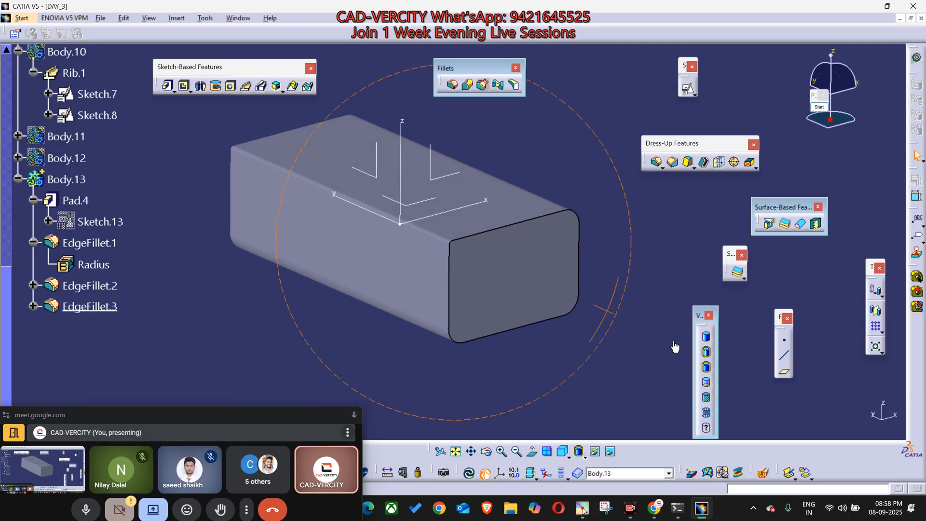
middle_click_drag(522, 326, 566, 358)
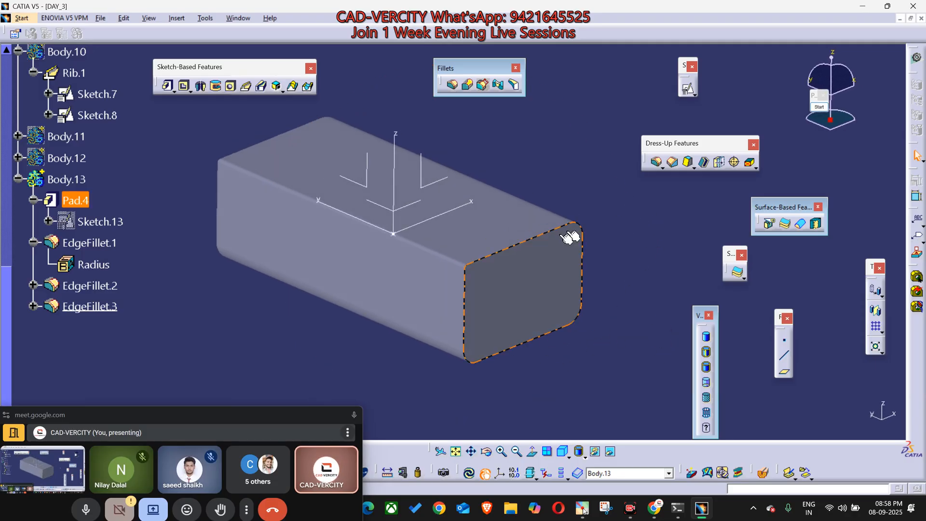
left_click(452, 86)
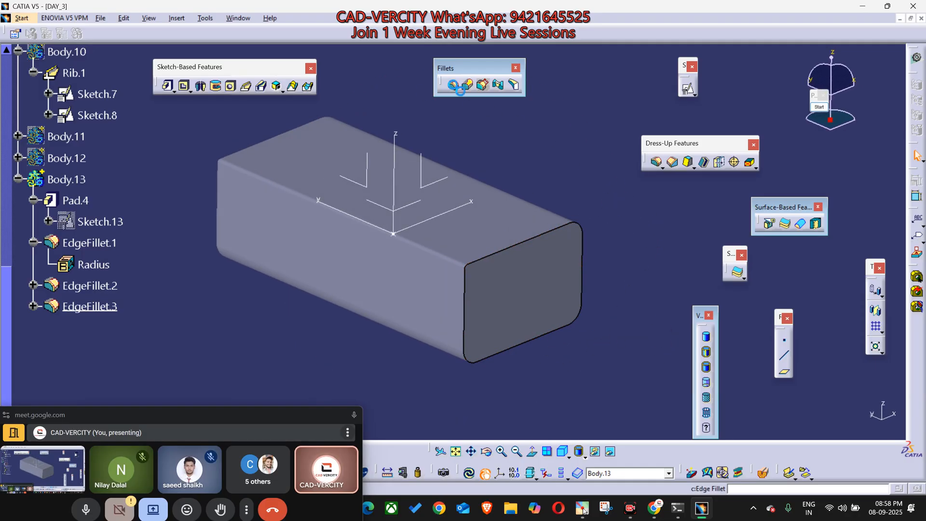
left_click(584, 260)
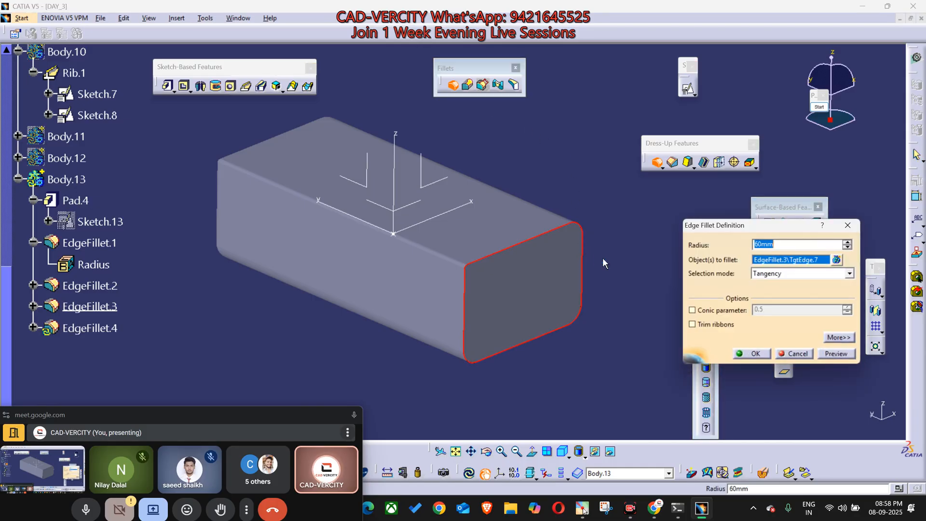
left_click(847, 225)
Step: Delete the 20 mm edge fillet, EdgeFillet.2, from the block's upper long edge
middle_click_drag(573, 357, 566, 320)
scroll(587, 235, "up", 1)
middle_click_drag(566, 236, 462, 254)
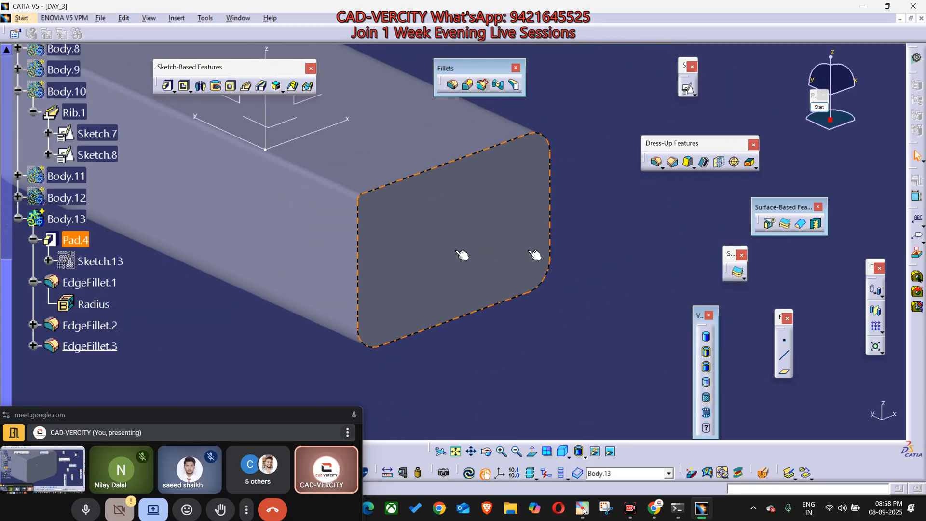
left_click(336, 185)
left_click(91, 325)
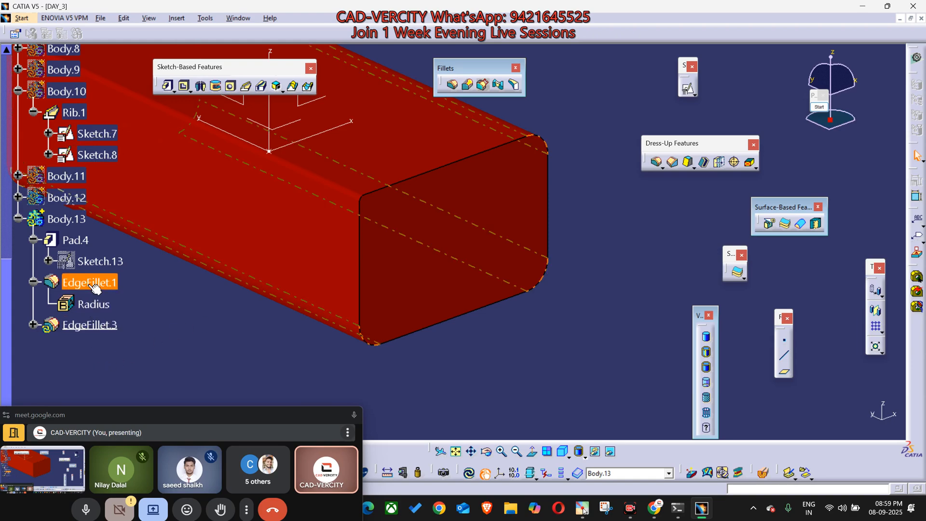
Step: Remove the lower long edge directly below the unfilleted upper edge from EdgeFillet.1 and apply the change
double_click(92, 284)
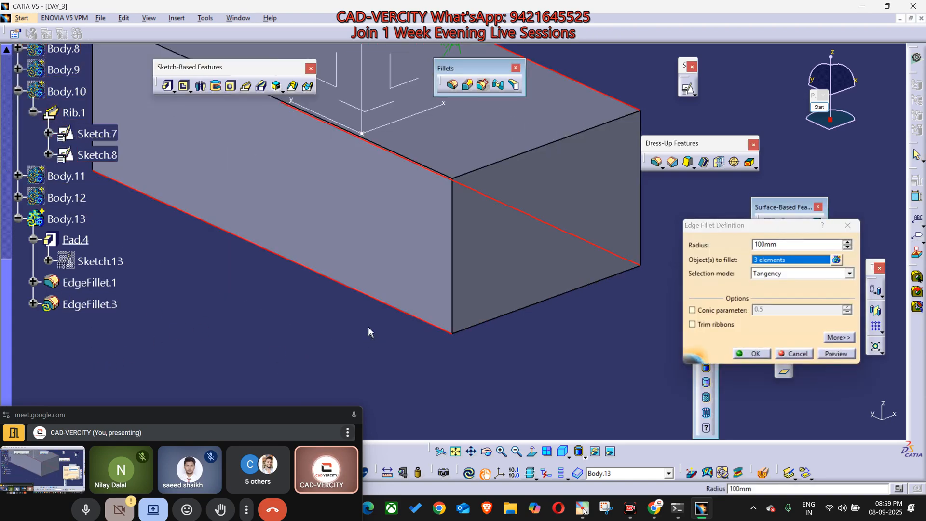
left_click(835, 260)
left_click(401, 310)
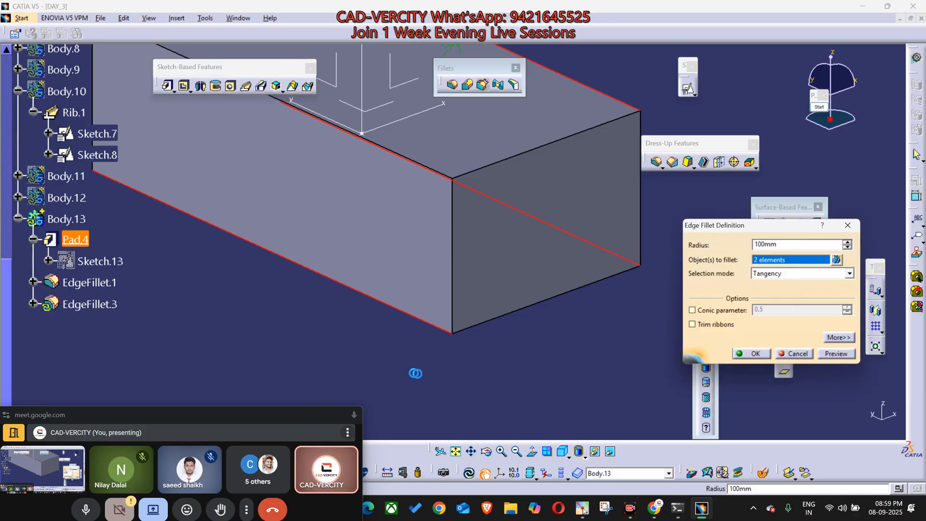
left_click(763, 355)
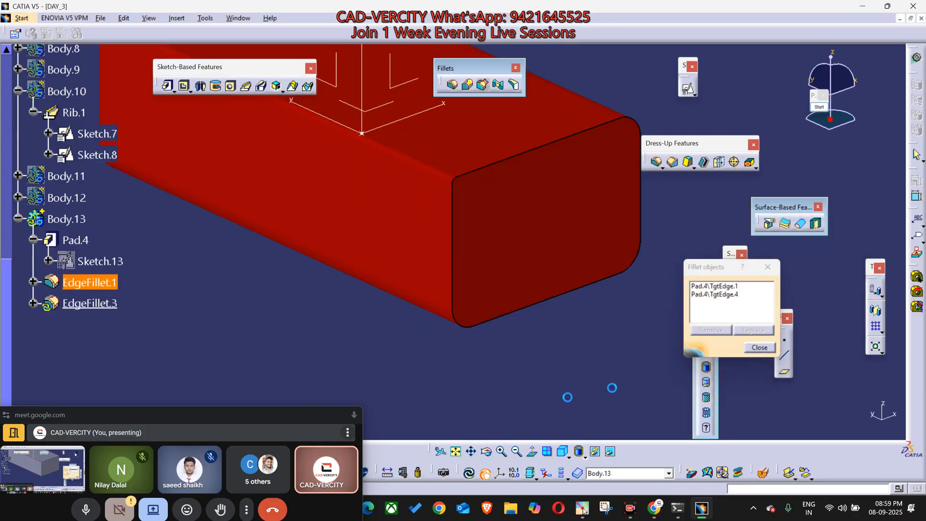
Step: Run a local update on the end-face fillet, EdgeFillet.3, to rebuild the block
middle_click_drag(252, 280, 295, 344)
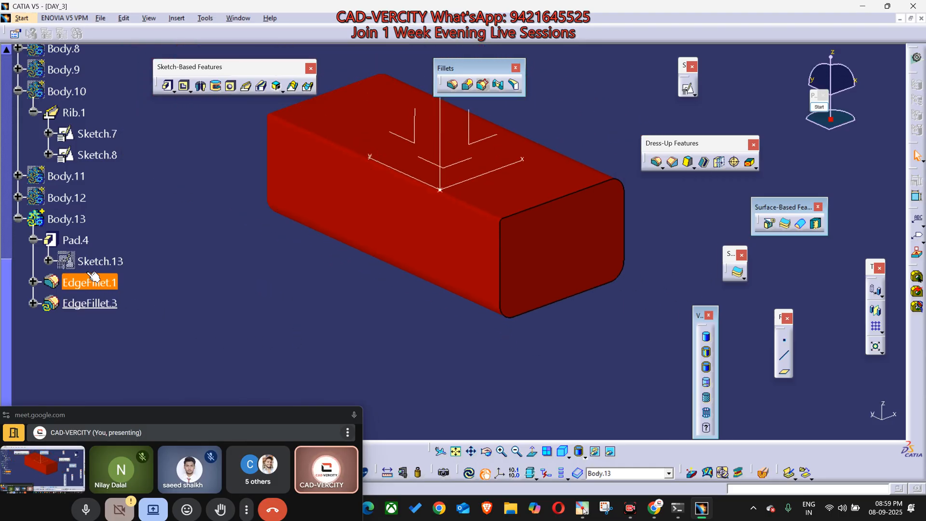
left_click(81, 305)
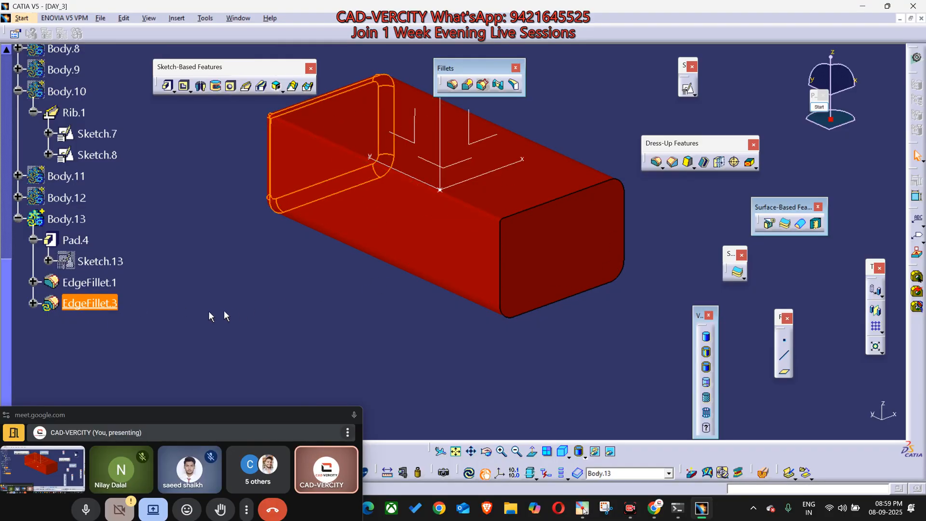
left_click(101, 302)
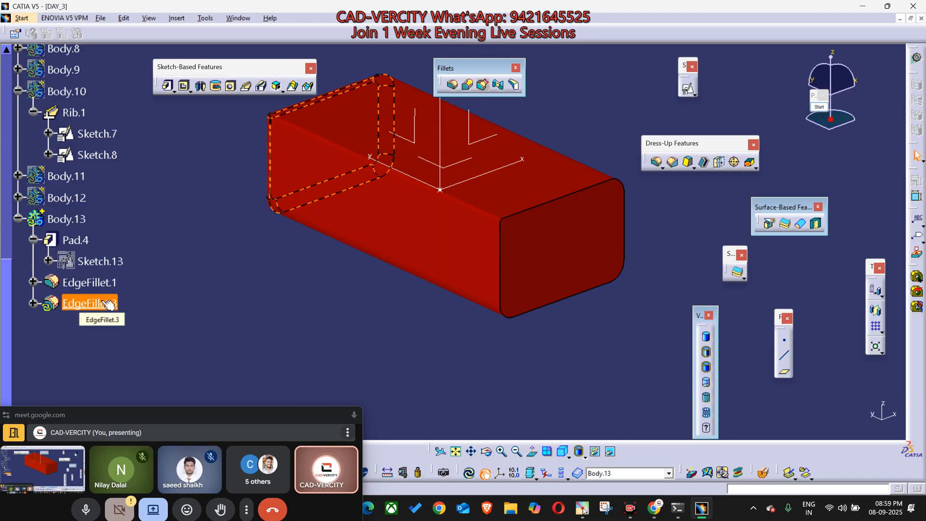
right_click(107, 303)
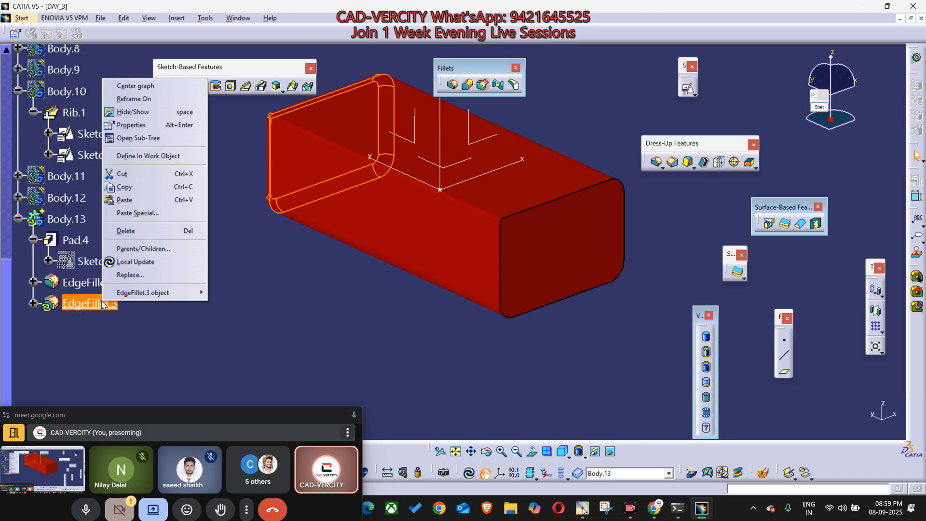
left_click(143, 265)
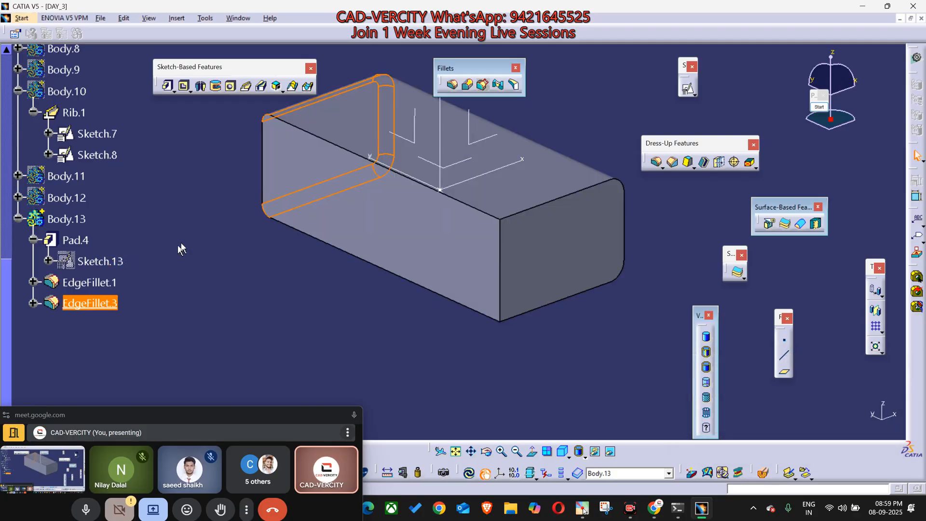
Step: Open the end-face fillet's definition, examine where its tangent edge chain ends at the sharp corners, and accept it
middle_click_drag(181, 249, 473, 351)
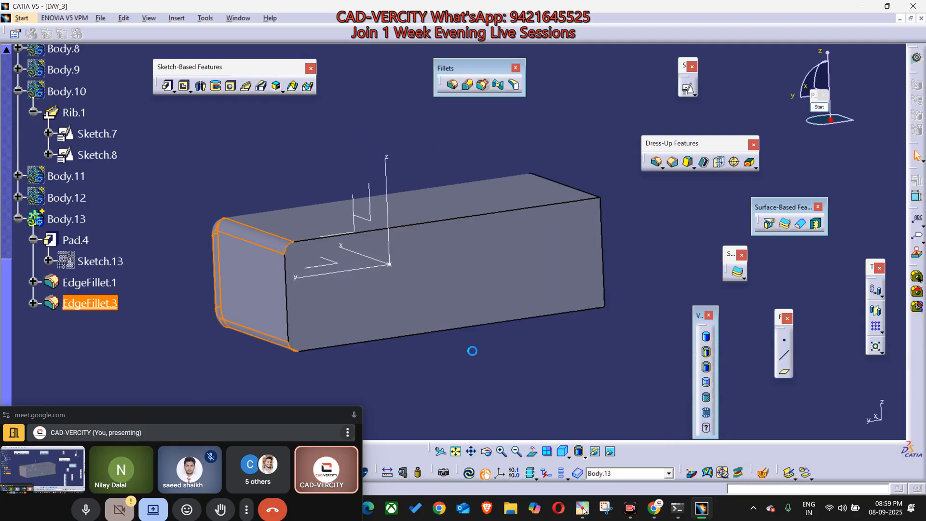
middle_click_drag(425, 322, 479, 244)
middle_click_drag(236, 284, 270, 227)
left_click(89, 303)
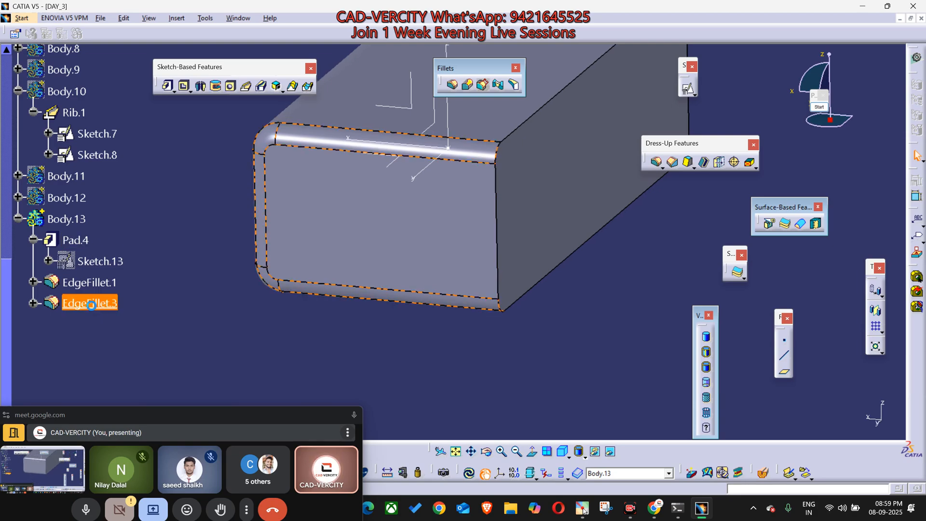
middle_click_drag(192, 238, 212, 263)
scroll(212, 263, "up", 1)
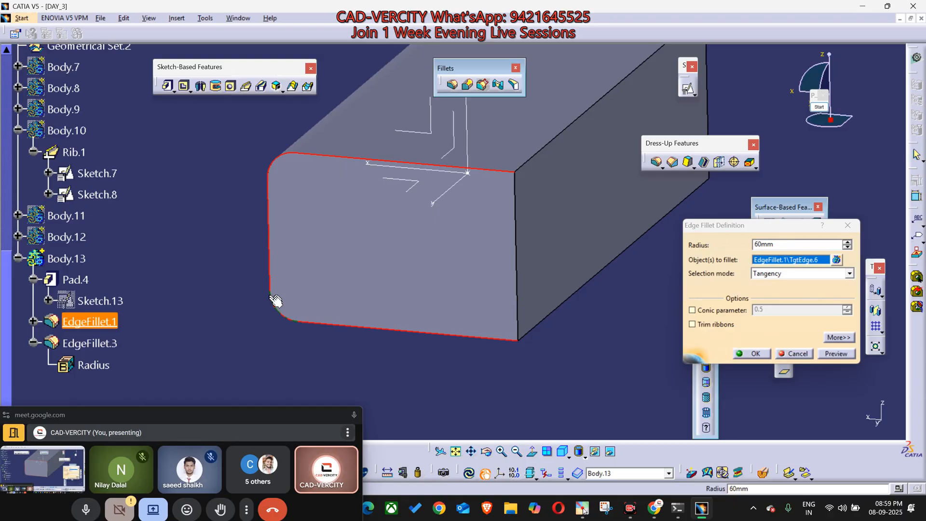
middle_click_drag(283, 330, 475, 313)
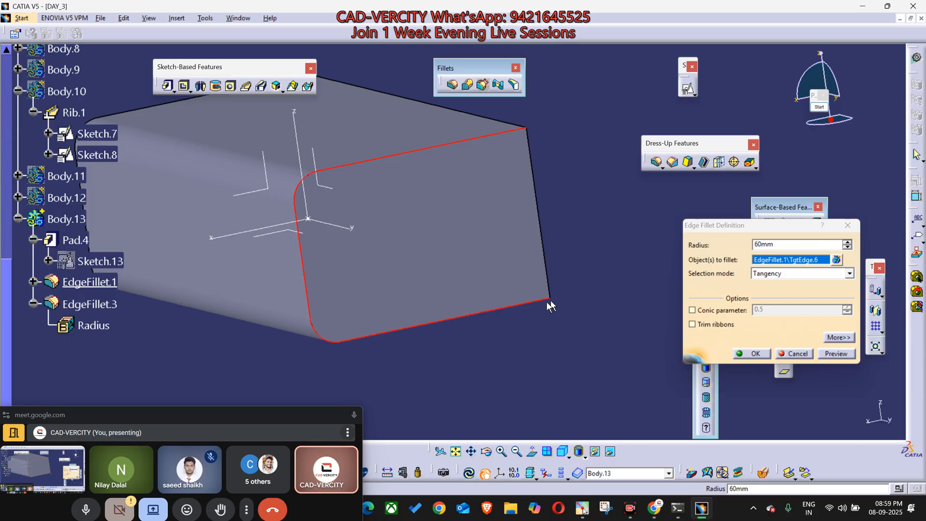
middle_click(530, 140)
middle_click_drag(545, 270, 507, 184)
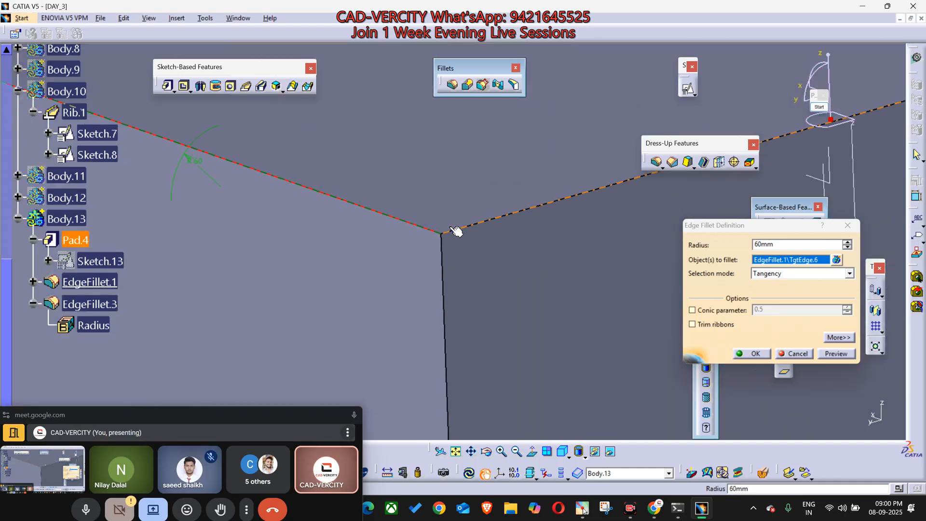
middle_click_drag(442, 235, 496, 335)
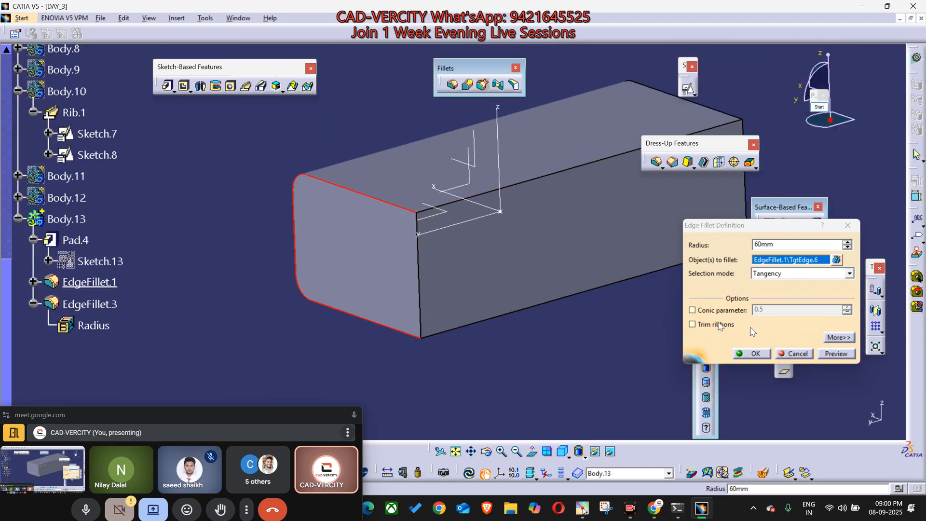
left_click(756, 353)
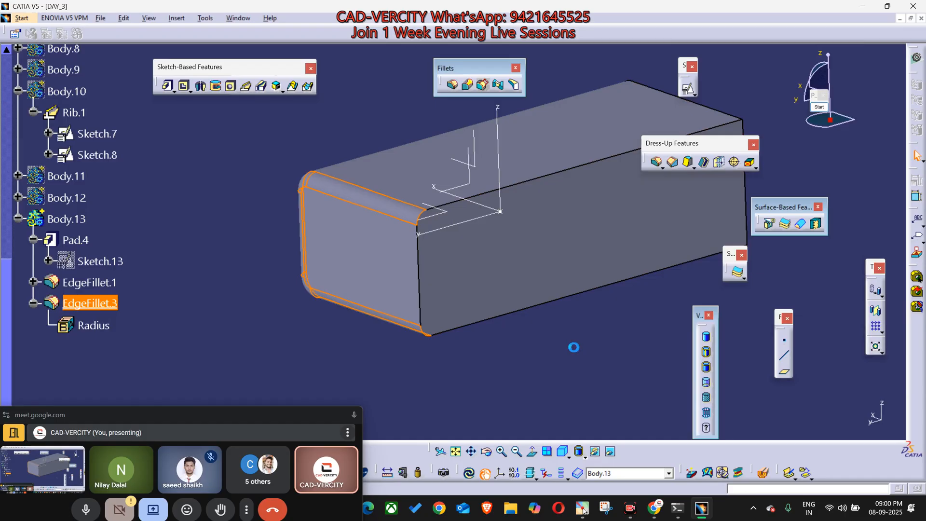
Step: Inspect the filleted end face and the remaining sharp edges around the block's long side face from several angles
middle_click_drag(492, 300, 393, 324)
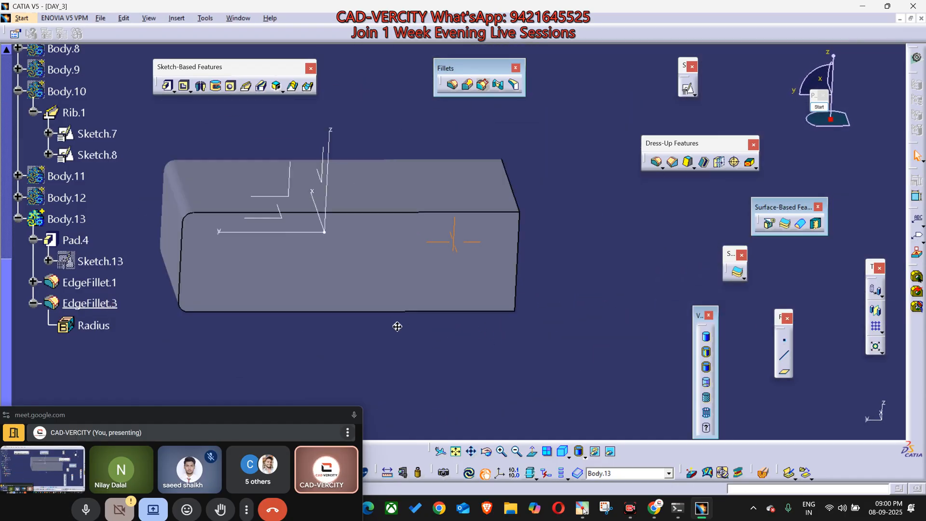
left_click(515, 220)
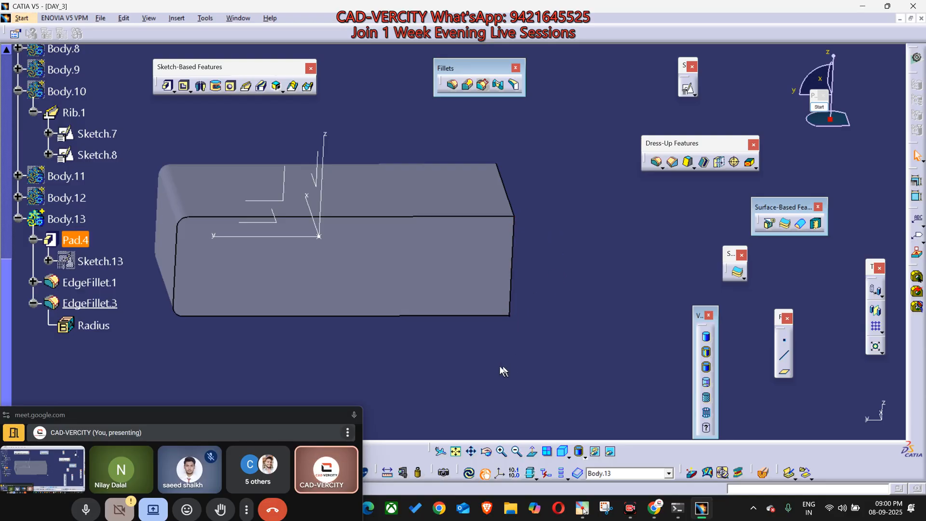
middle_click_drag(503, 370, 304, 260)
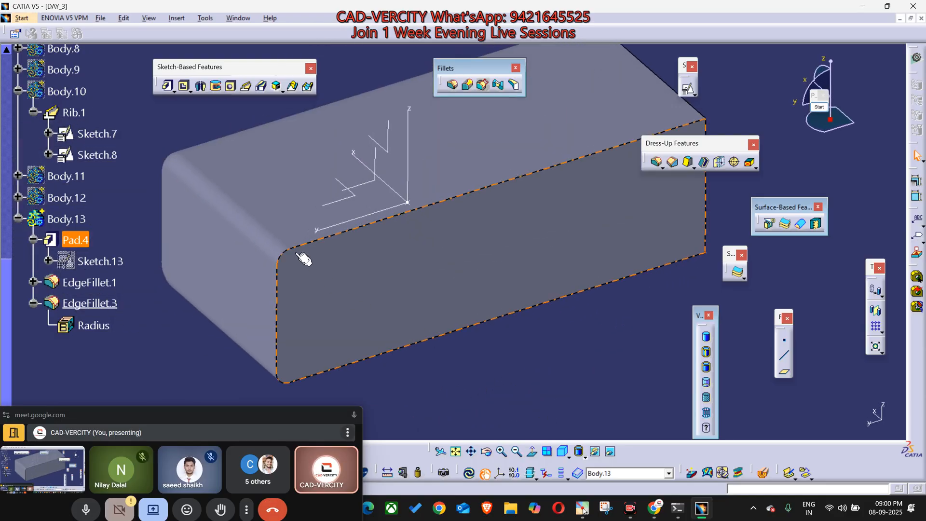
left_click(269, 245)
middle_click_drag(384, 340, 460, 186)
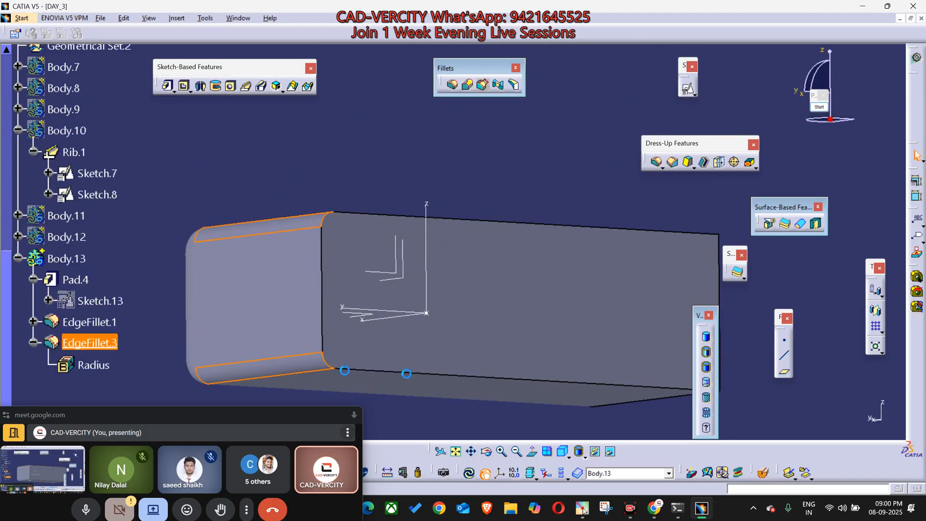
middle_click_drag(406, 374, 609, 424)
left_click(595, 303)
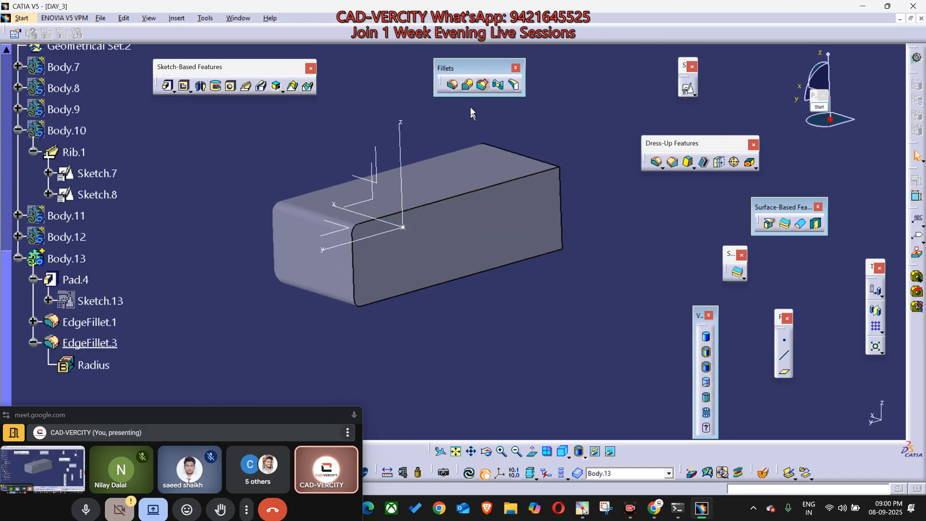
Step: Fillet the tangent edge chain around the long side face with a 30 mm radius, selecting its lower long edge in Tangency mode
left_click(452, 85)
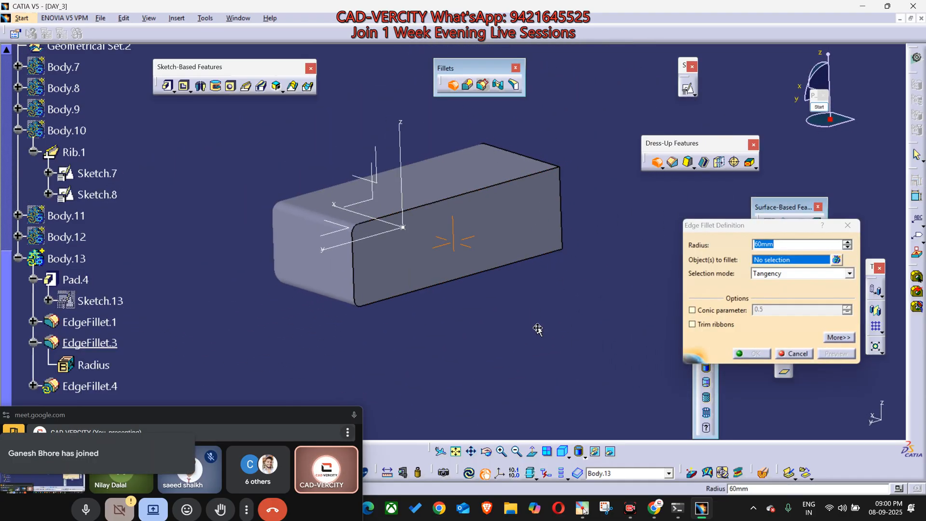
middle_click_drag(538, 329, 579, 298)
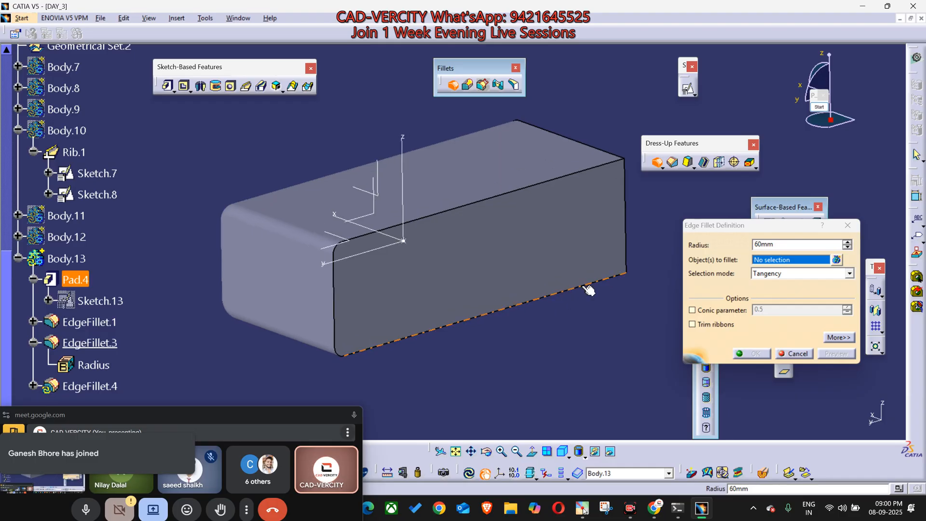
left_click(589, 290)
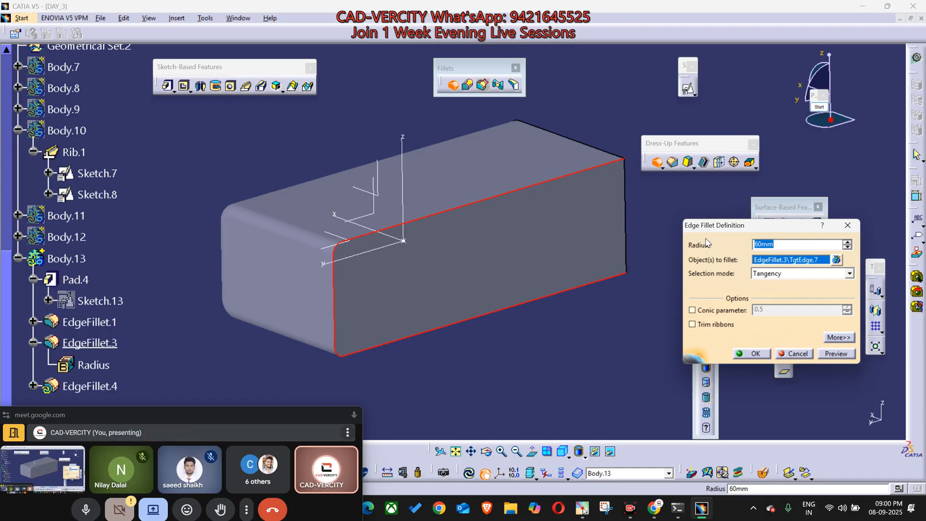
type("30")
key("Return")
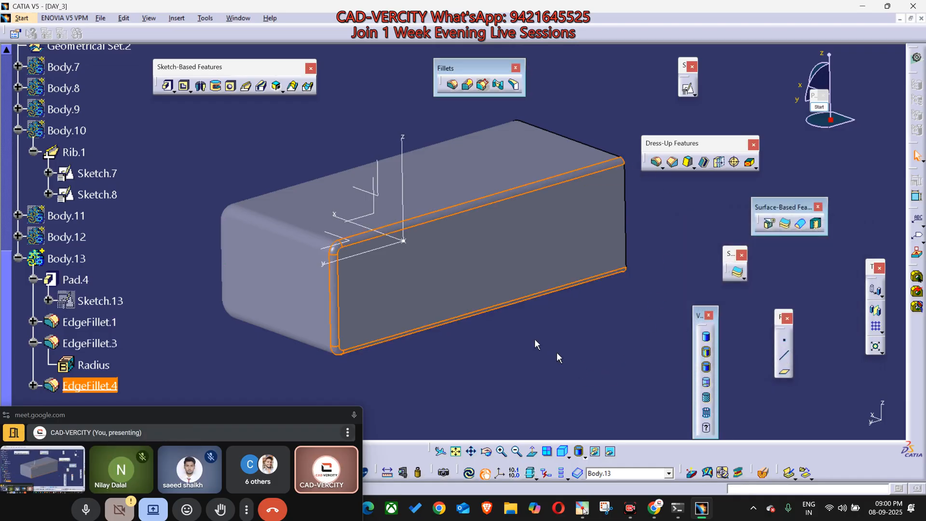
left_click(505, 351)
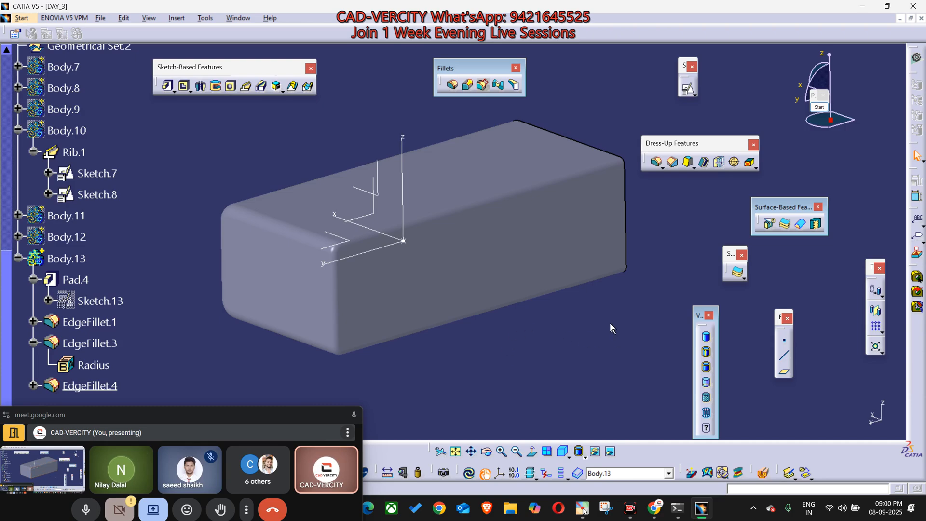
Step: Fillet the whole edge loop of the opposite, still sharp end face with a 50 mm radius using Tangency selection
middle_click_drag(545, 331, 528, 374)
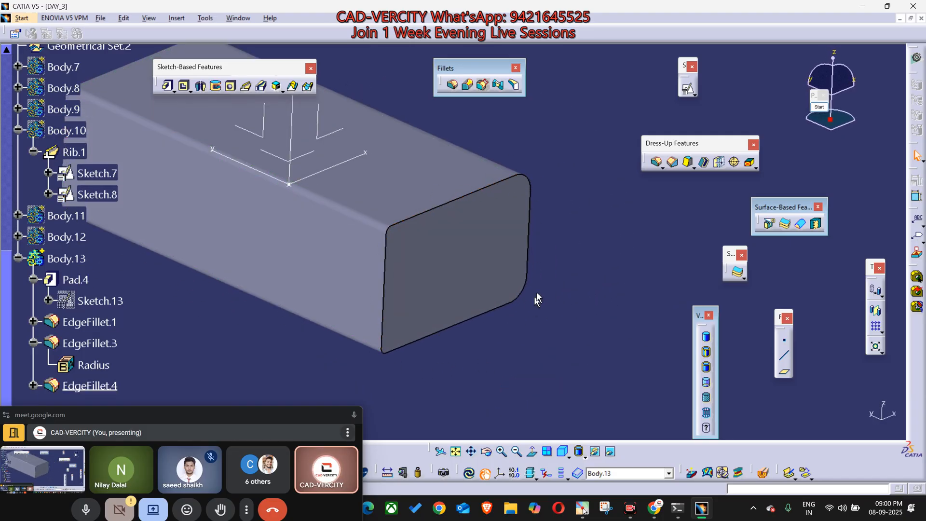
left_click(529, 236)
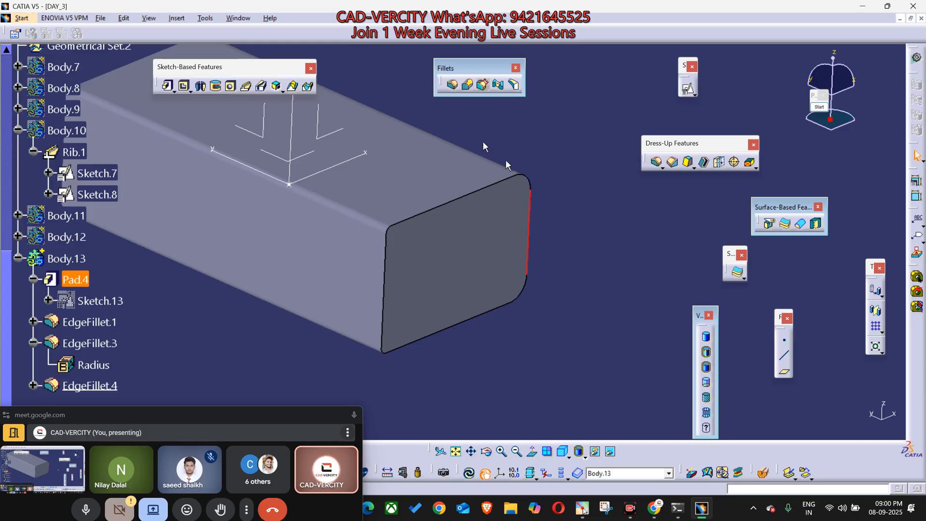
left_click(452, 85)
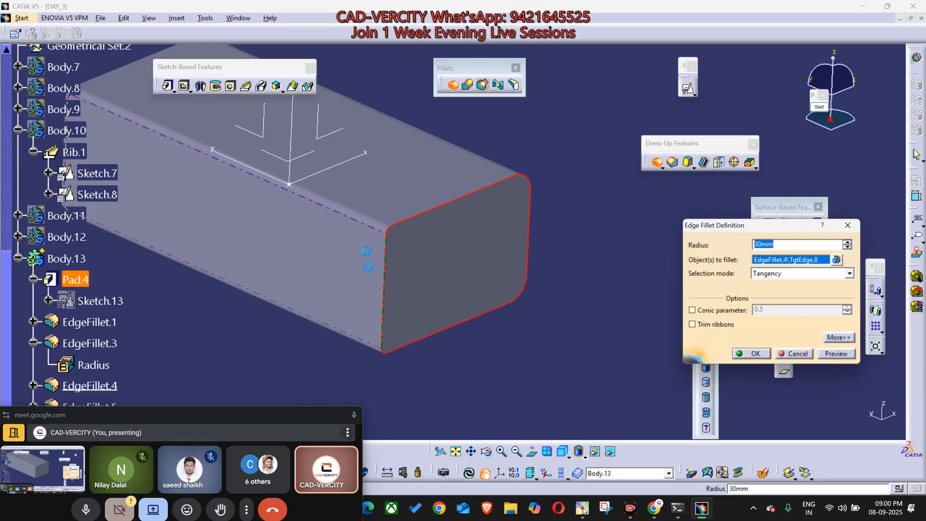
double_click(765, 241)
type("50")
key("Return")
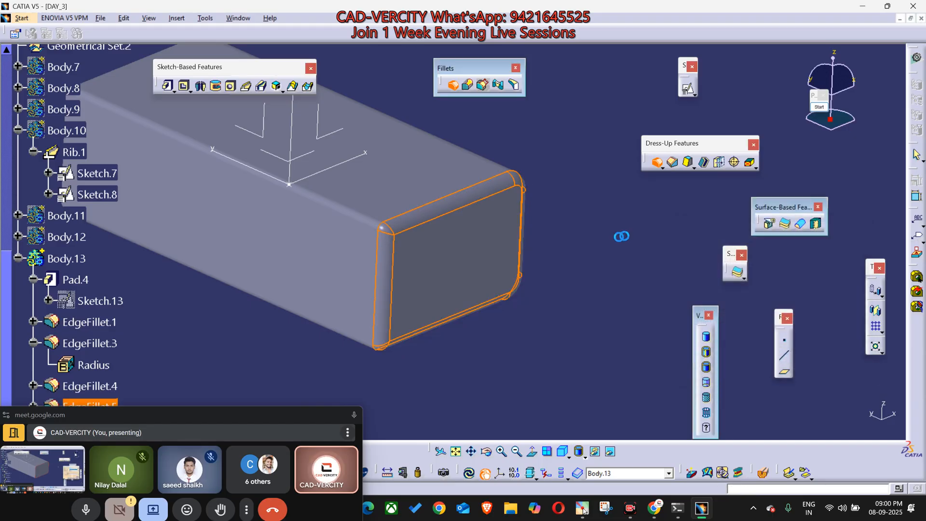
mouse_move(494, 351)
middle_mouse_down()
mouse_move(476, 362)
mouse_move(356, 262)
mouse_move(298, 310)
mouse_move(302, 320)
mouse_move(361, 331)
mouse_move(586, 320)
mouse_move(476, 280)
mouse_move(548, 310)
mouse_move(499, 333)
mouse_move(502, 342)
middle_mouse_up()
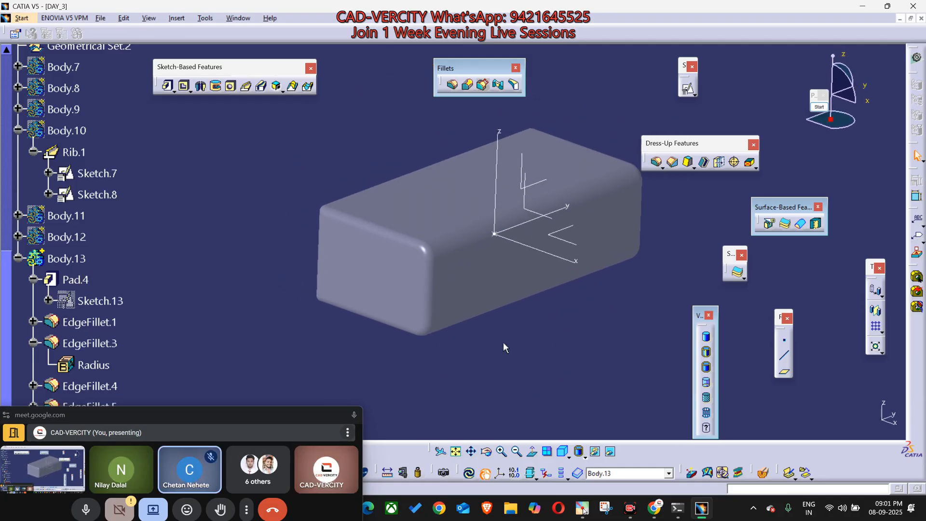
scroll(484, 353, "down", 2)
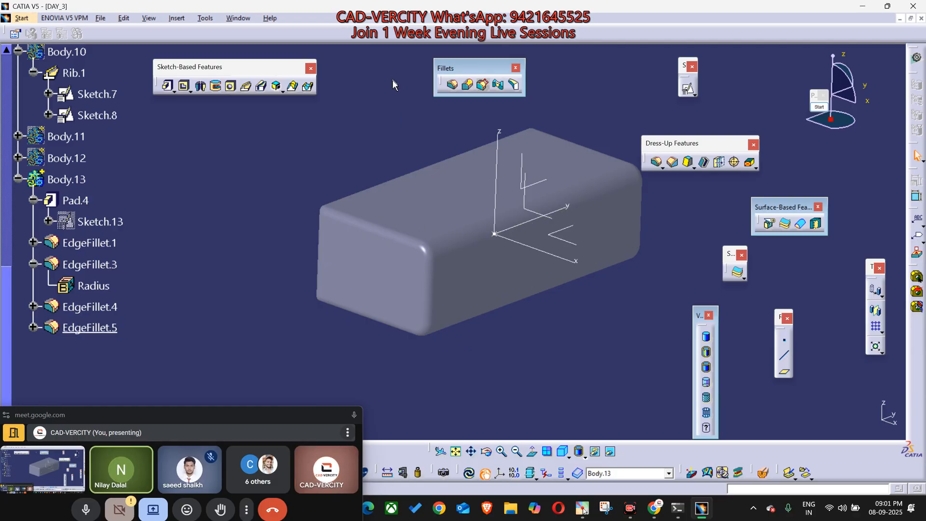
middle_click_drag(393, 85, 383, 101)
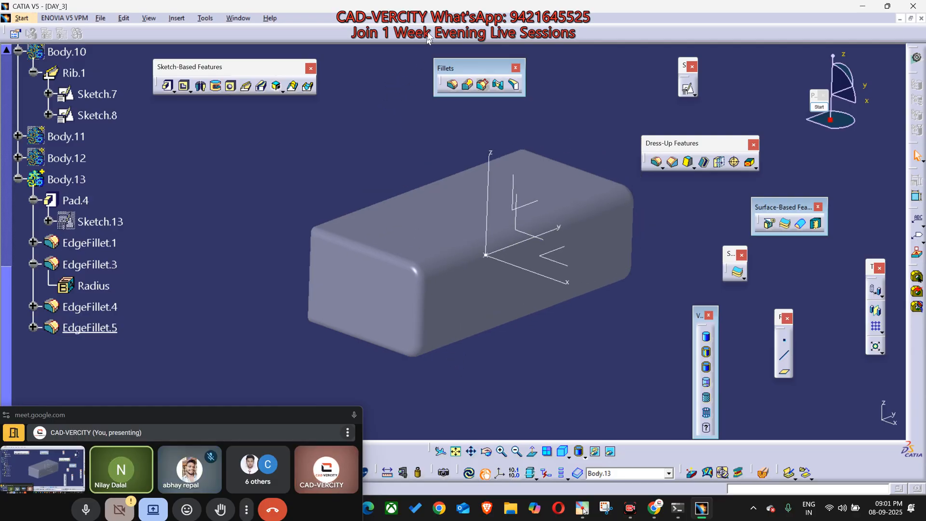